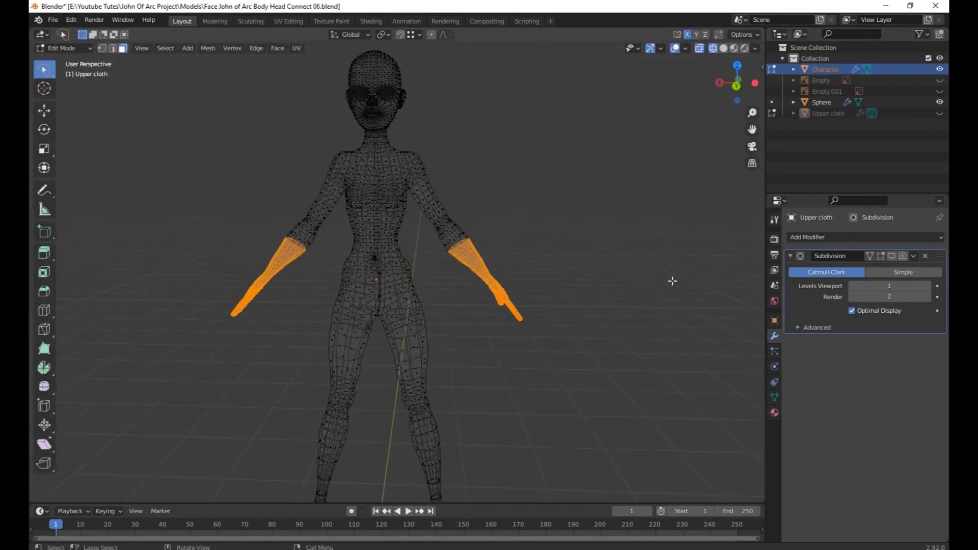
Examine the full-body character model from several angles.
middle_click_drag(672, 280, 607, 323)
scroll(606, 322, "down", 9)
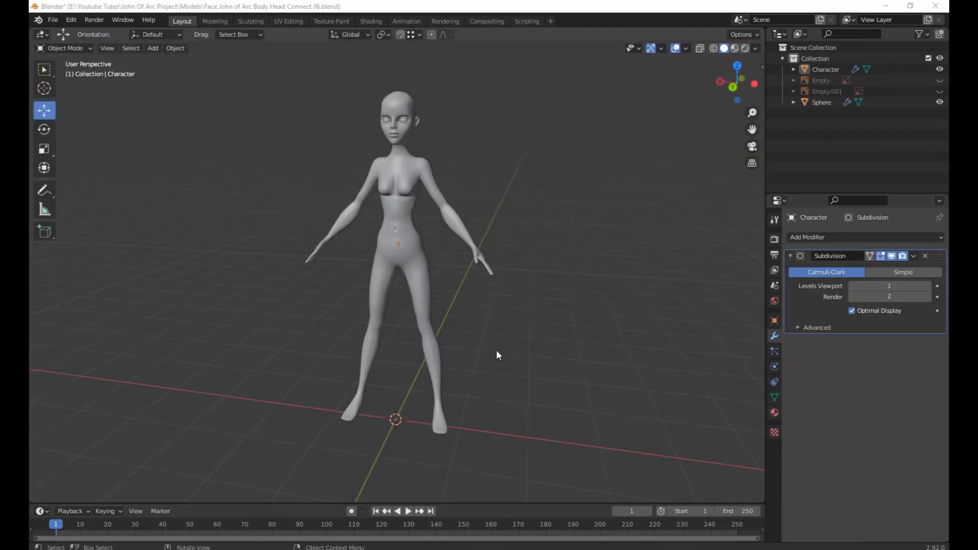
middle_click_drag(498, 334, 537, 324)
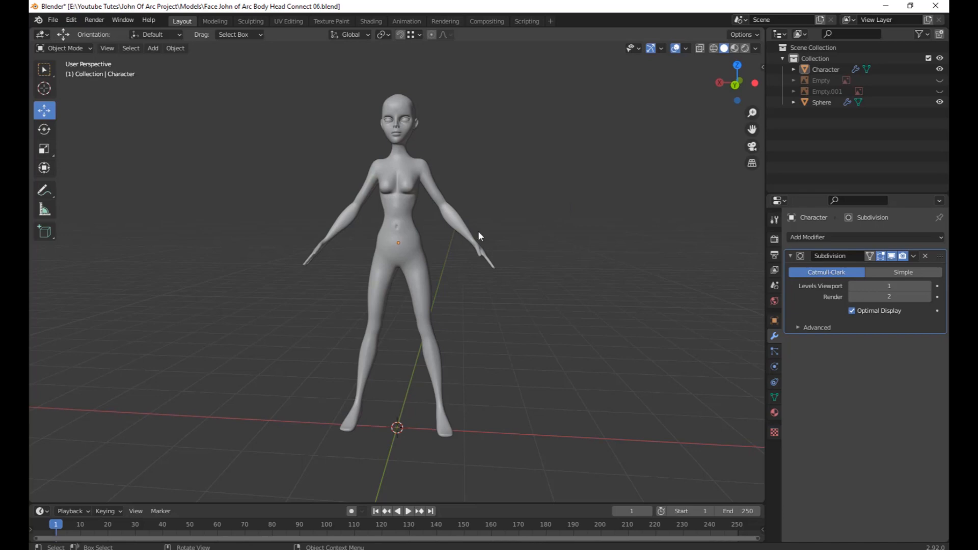
middle_click_drag(528, 227, 369, 194)
scroll(550, 228, "up", 2)
middle_click_drag(397, 258, 377, 238)
scroll(463, 239, "up", 1)
scroll(442, 299, "up", 1)
middle_click_drag(327, 293, 441, 305)
middle_click_drag(406, 395, 486, 392)
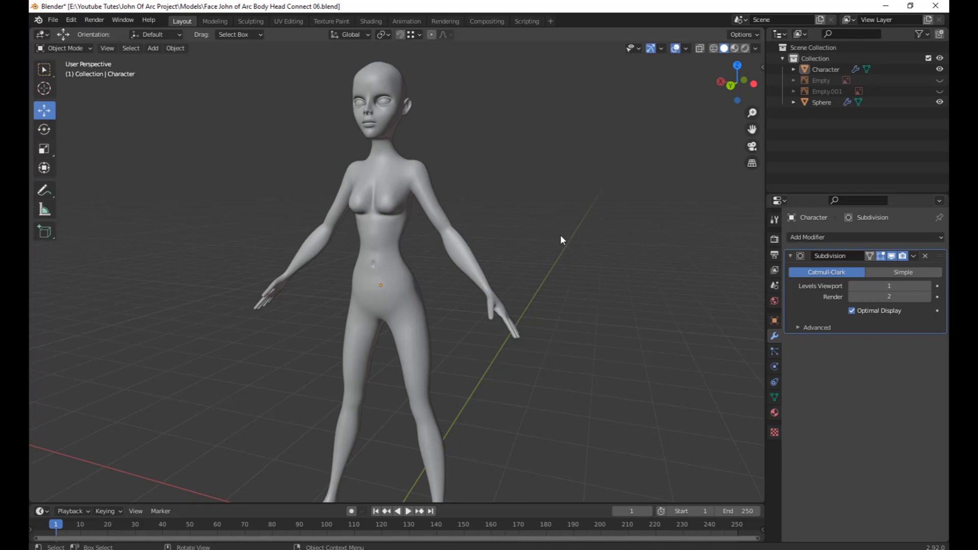
middle_click_drag(541, 312, 582, 338)
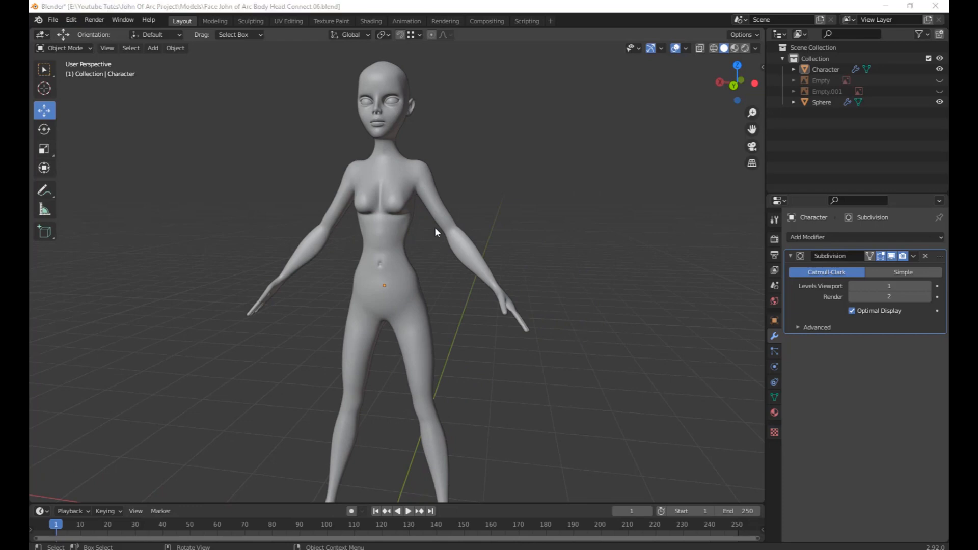
middle_click_drag(435, 231, 457, 228)
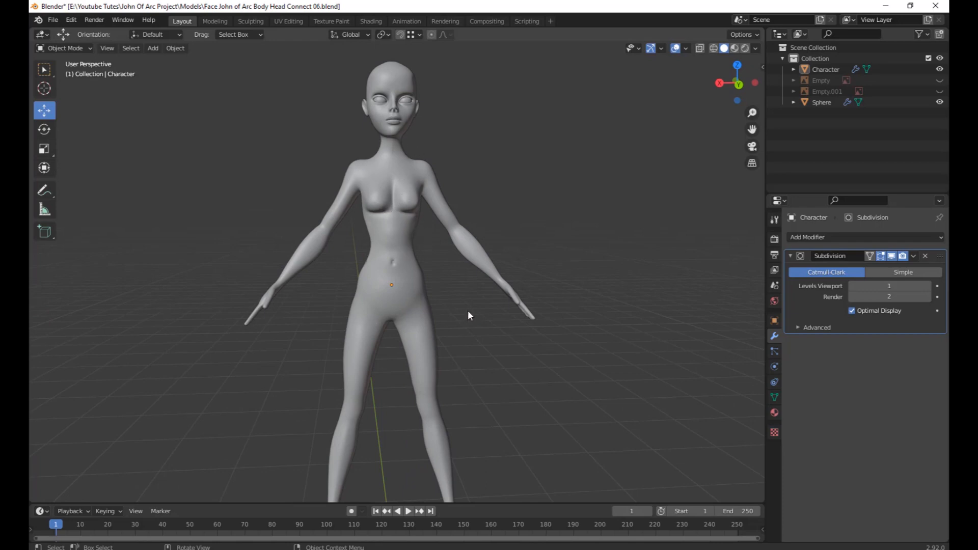
mouse_move(468, 310)
middle_mouse_down()
mouse_move(437, 313)
mouse_move(436, 323)
mouse_move(478, 276)
mouse_move(236, 282)
mouse_move(474, 277)
mouse_move(454, 270)
mouse_move(469, 329)
mouse_move(480, 324)
middle_mouse_up()
Open the Character mesh in Edit Mode with face selection.
left_click(442, 300)
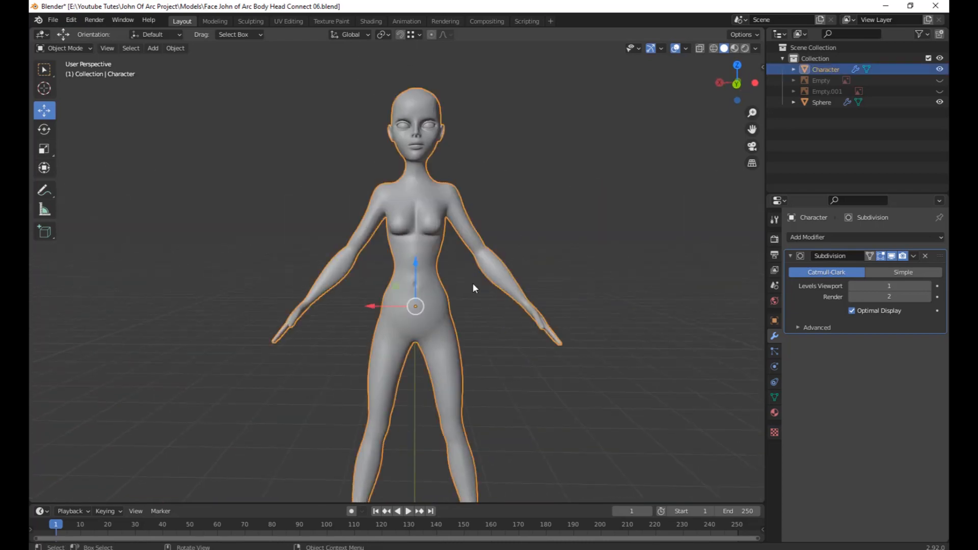
scroll(473, 284, "up", 2)
middle_click_drag(485, 290, 541, 317, "shift")
key("Tab")
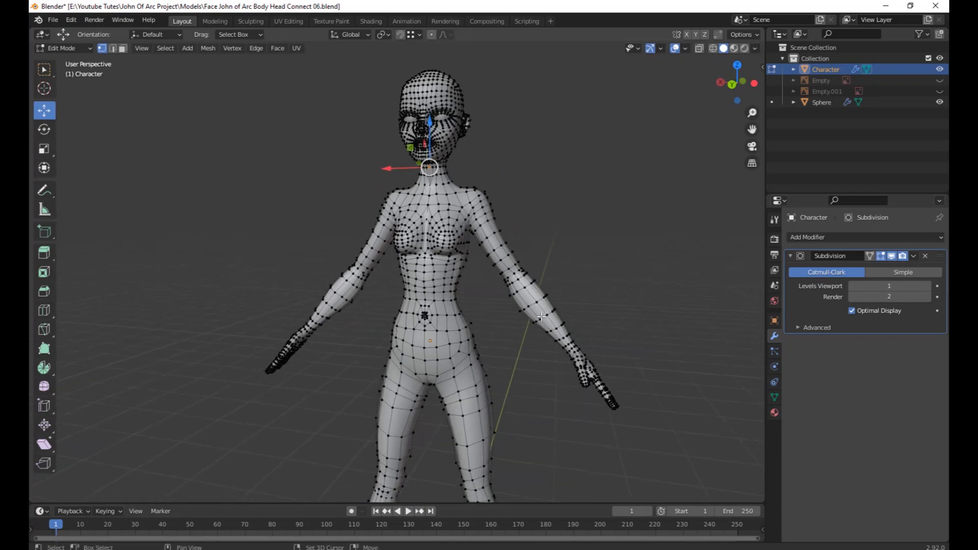
key("3")
Turn off the display of the Character's Subdivision modifier to expose the base mesh.
middle_click_drag(467, 262, 466, 334)
scroll(546, 354, "up", 2)
scroll(503, 379, "up", 5)
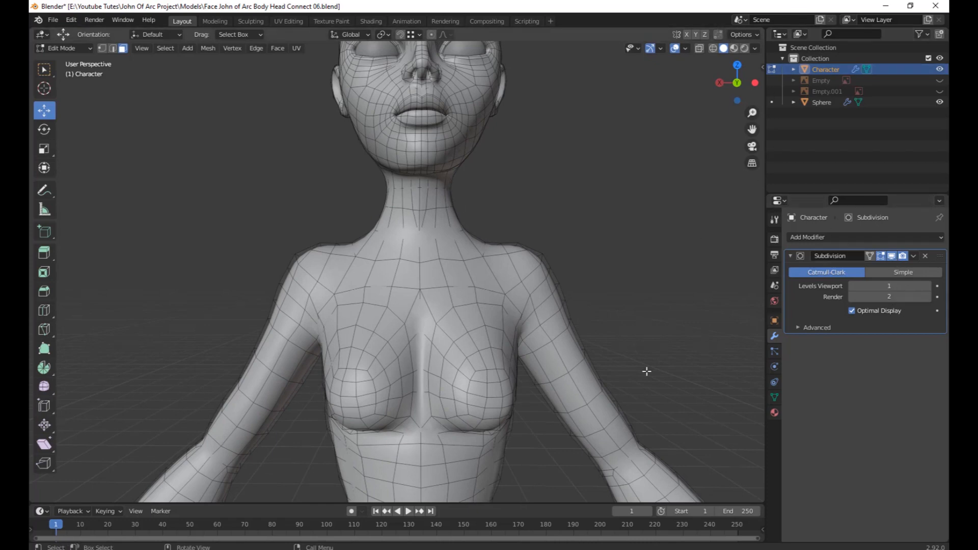
scroll(665, 392, "down", 3)
middle_click_drag(640, 388, 623, 278)
scroll(606, 379, "down", 2)
middle_click_drag(447, 413, 530, 378)
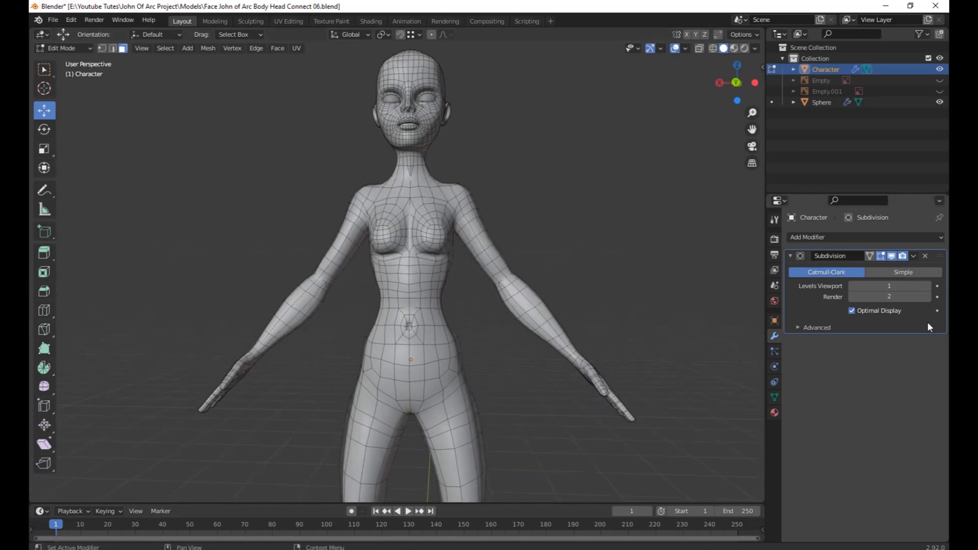
left_click(894, 255)
Select two neighbouring faces on one upper arm.
middle_click_drag(559, 445, 555, 365)
scroll(530, 387, "up", 5)
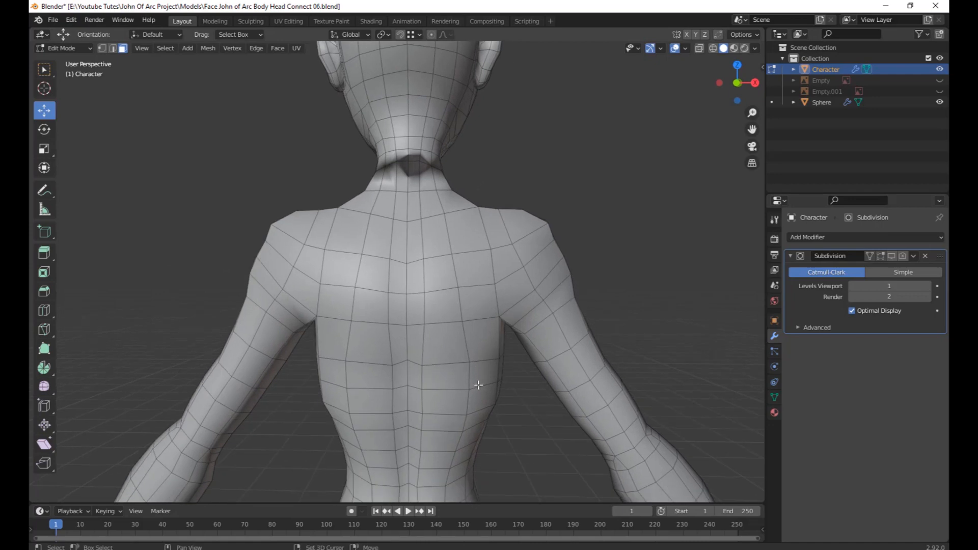
middle_click_drag(474, 389, 519, 340, "shift")
middle_click_drag(488, 394, 489, 377)
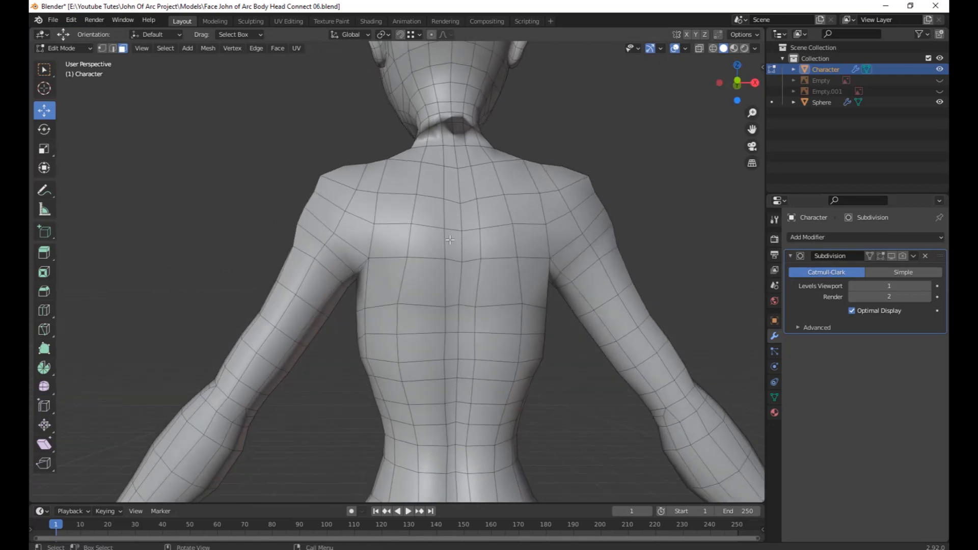
middle_click_drag(449, 240, 369, 289)
middle_click_drag(373, 232, 292, 239)
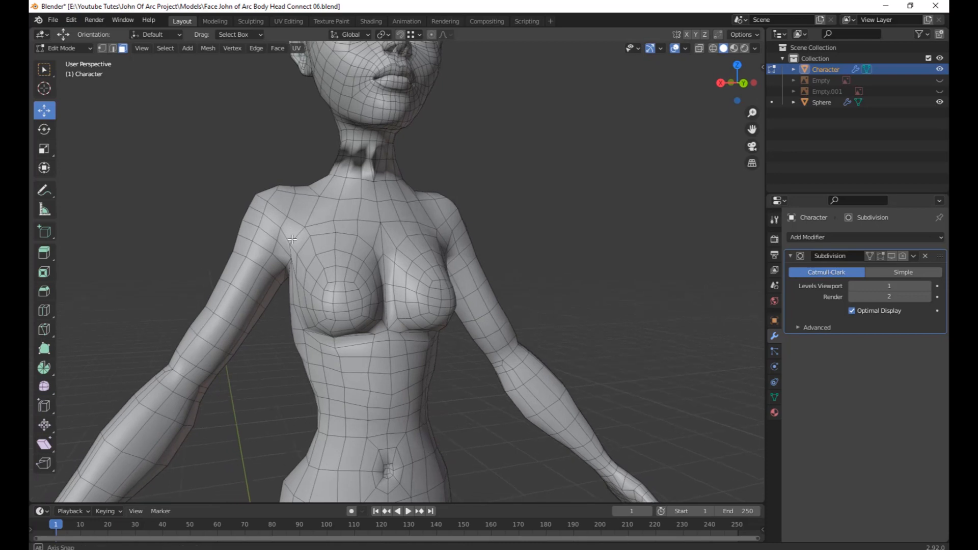
left_click(246, 313)
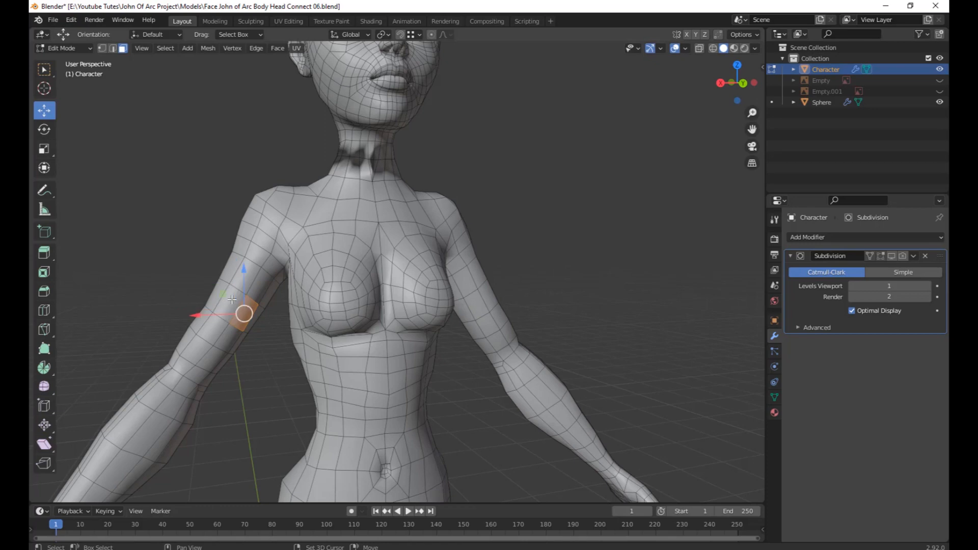
left_click(232, 299, "shift")
key("ctrl+shift")
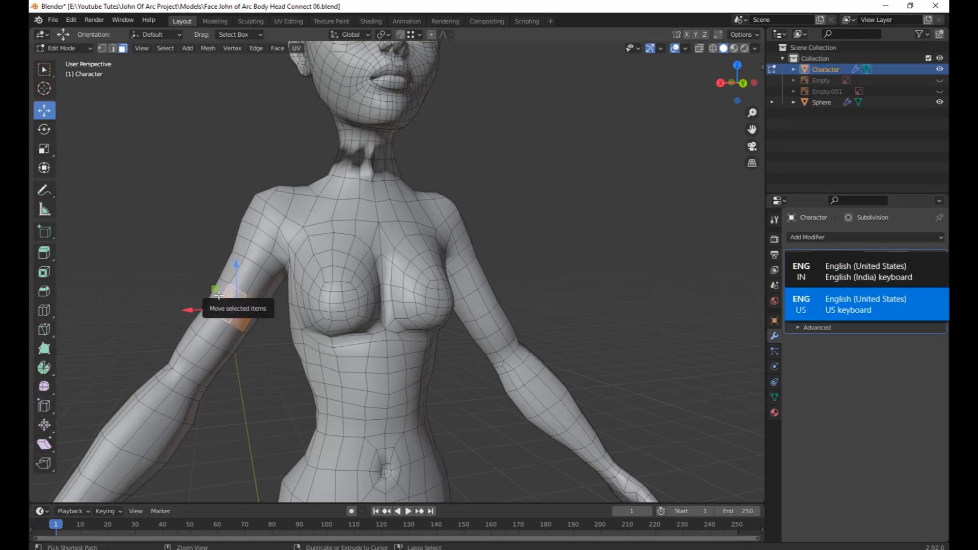
middle_click_drag(267, 310, 240, 352)
scroll(298, 347, "down", 3)
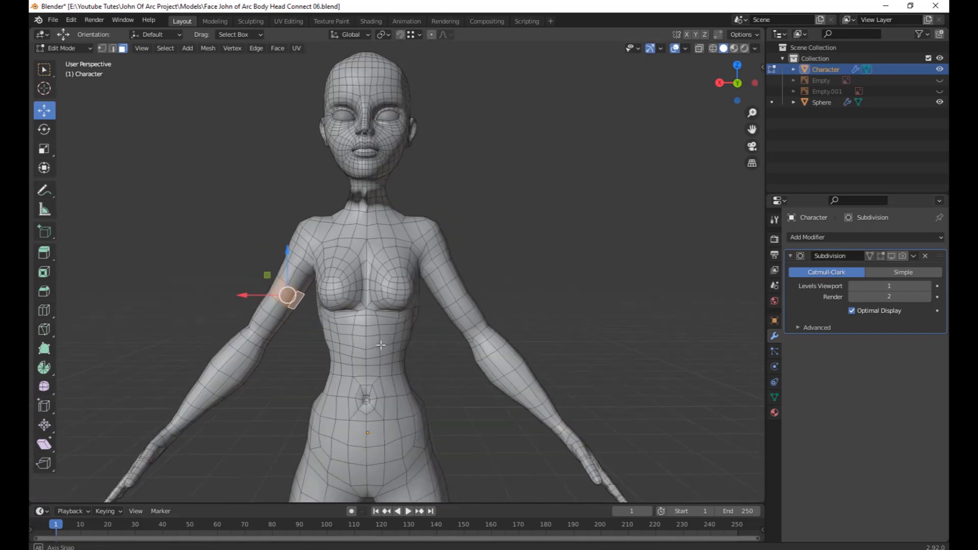
Box-select the visible torso faces from the neck base to the waist in front orthographic view.
key("KP_1")
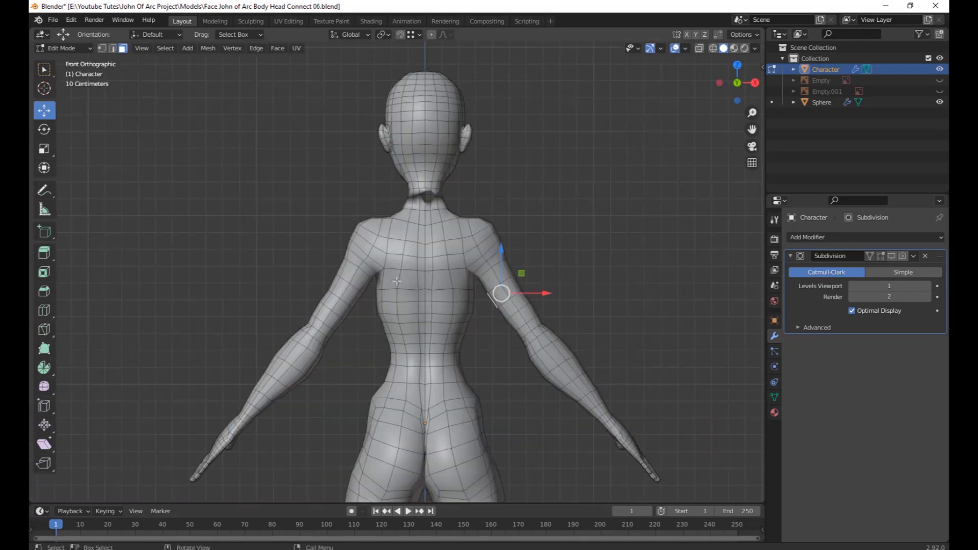
scroll(424, 279, "up", 1)
middle_click_drag(494, 327, 481, 273, "shift")
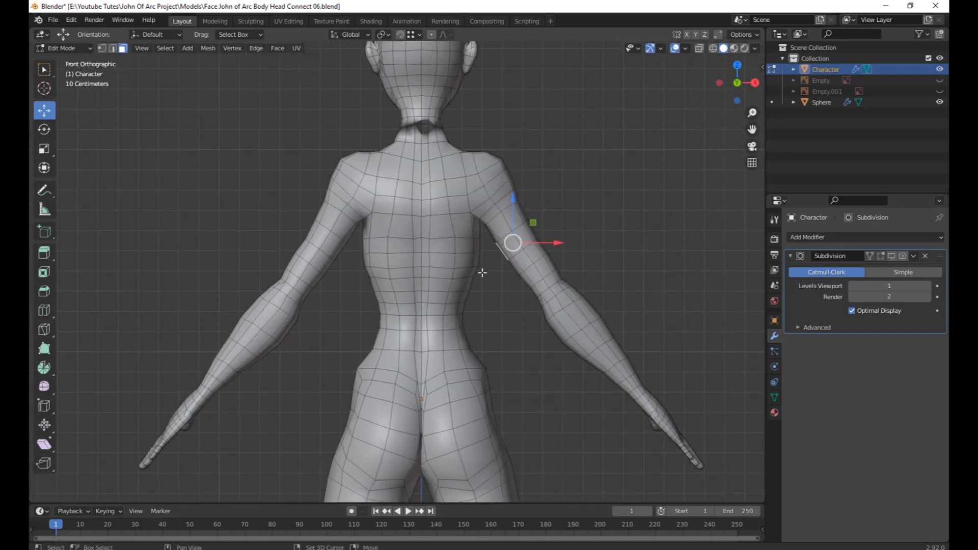
left_click_drag(369, 135, 438, 199)
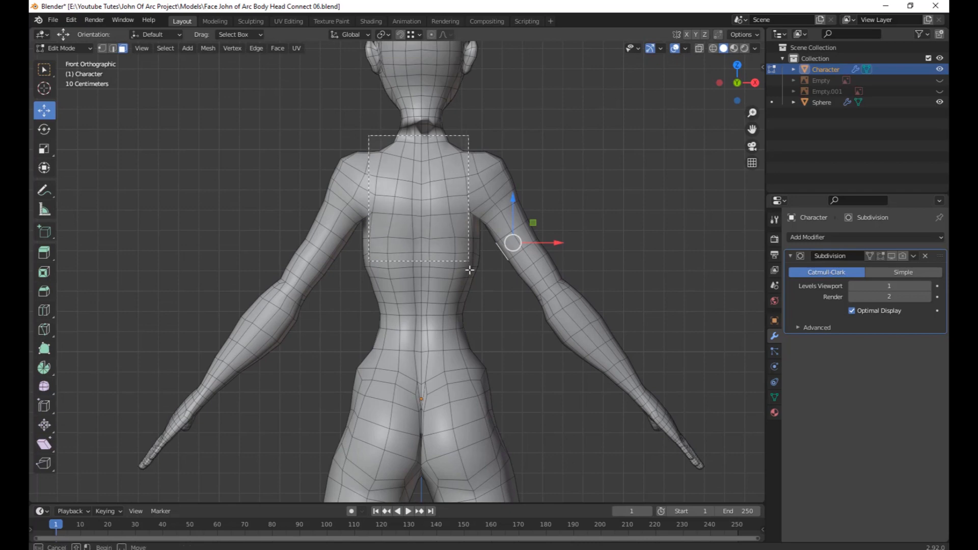
left_click_drag(469, 270, 477, 330)
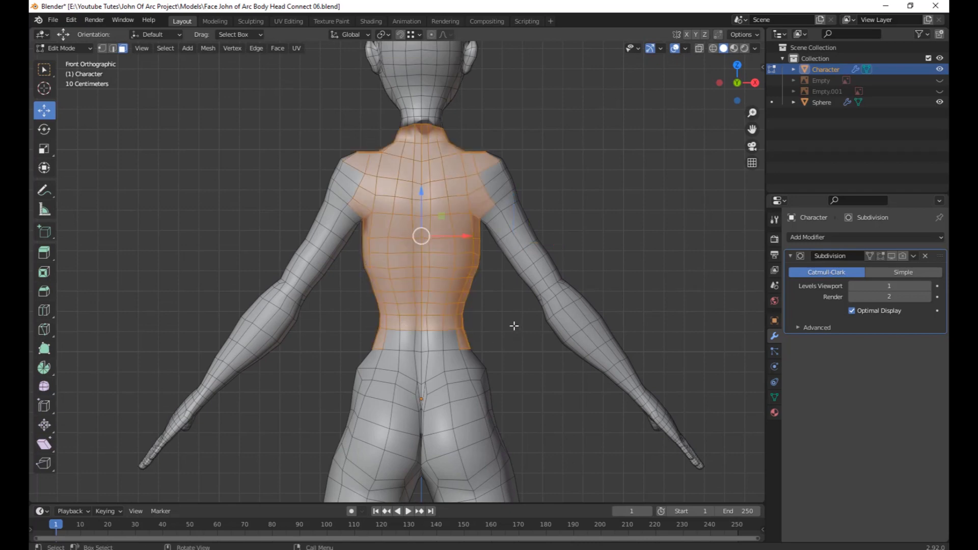
scroll(514, 326, "up", 1)
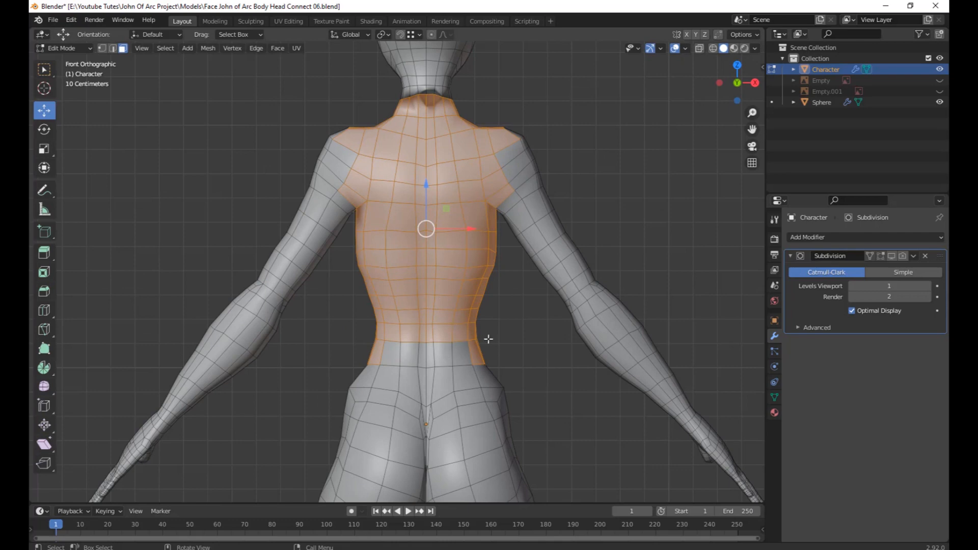
scroll(488, 338, "down", 2)
middle_click_drag(488, 336, 490, 333)
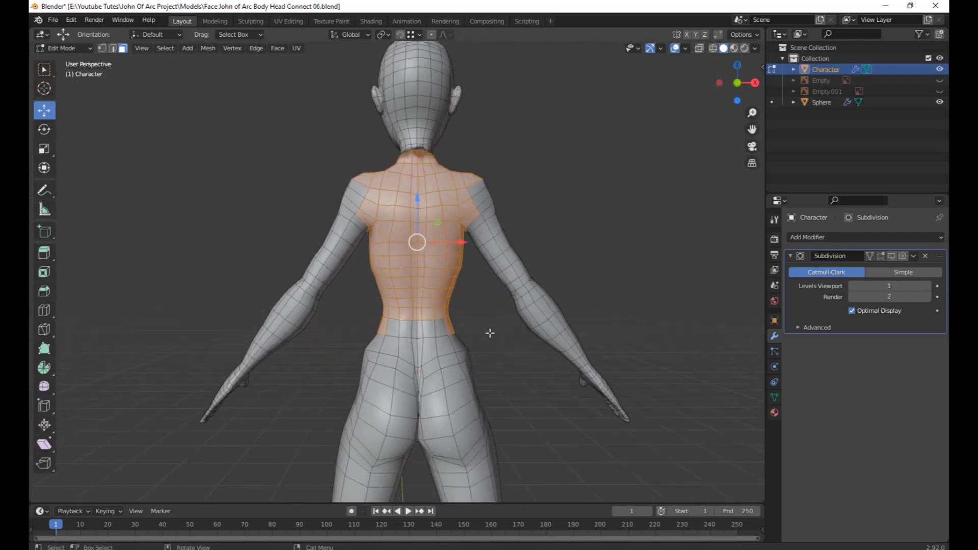
Box-select the torso faces through the mesh, from neck base to hips, in wireframe front orthographic view.
key("KP_1")
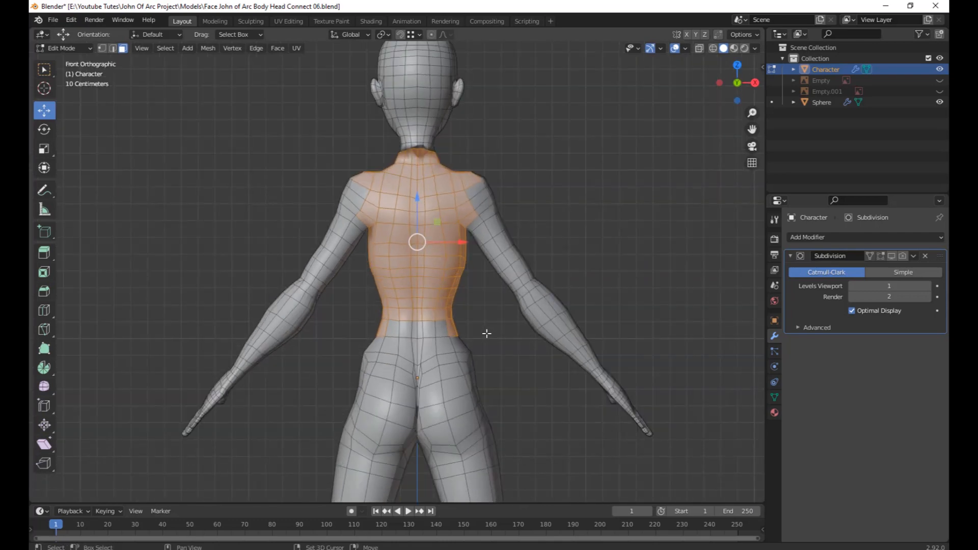
key("shift+z")
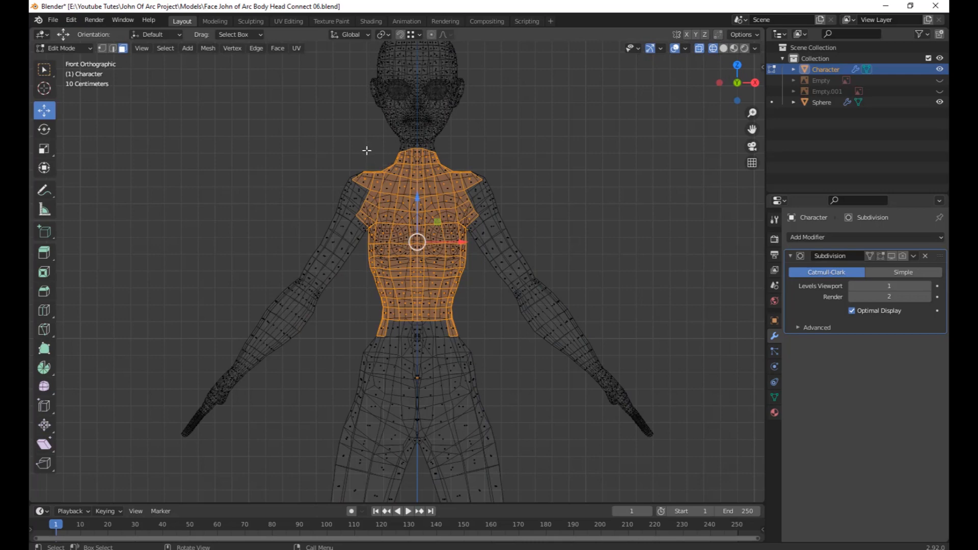
left_click_drag(370, 161, 462, 339)
scroll(482, 241, "up", 3)
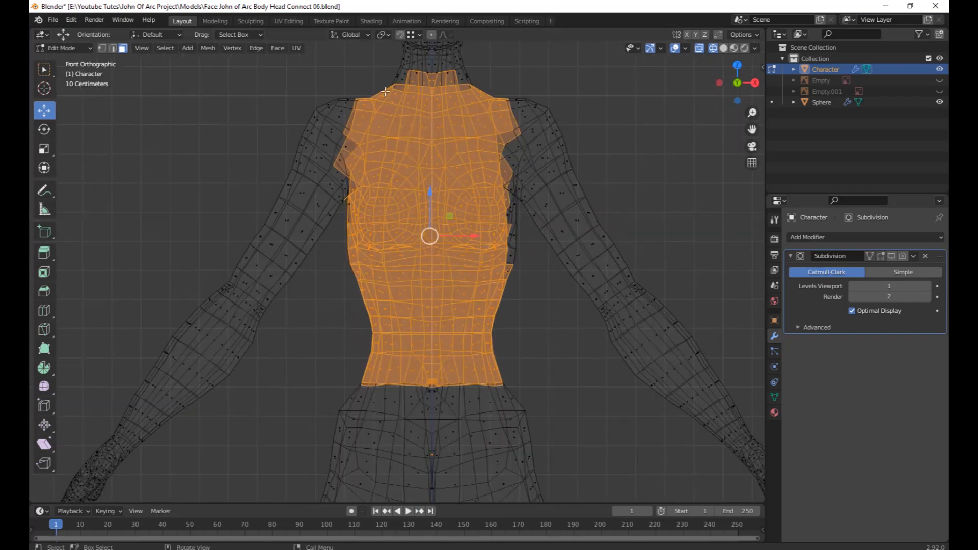
Return to solid shading and add the missed armpit, side and front shoulder faces on the character's left to the selection.
scroll(417, 265, "up", 2)
mouse_move(417, 265)
middle_mouse_down()
mouse_move(648, 268)
mouse_move(568, 277)
mouse_move(439, 253)
mouse_move(484, 310)
mouse_move(502, 308)
mouse_move(493, 302)
middle_mouse_up()
key("shift+z")
left_click(500, 305, "shift")
left_click(475, 310, "shift")
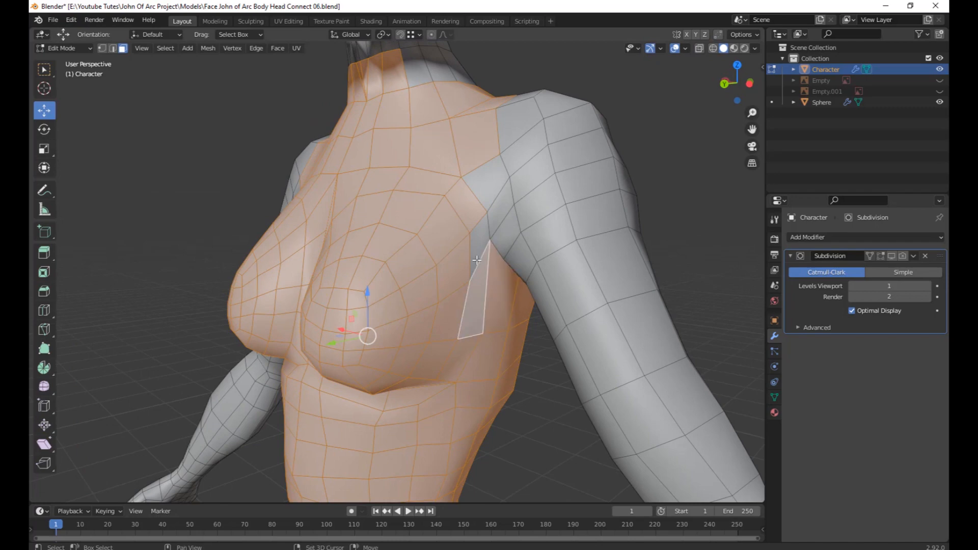
left_click(476, 259, "shift")
left_click(487, 190, "shift")
left_click(540, 113, "shift")
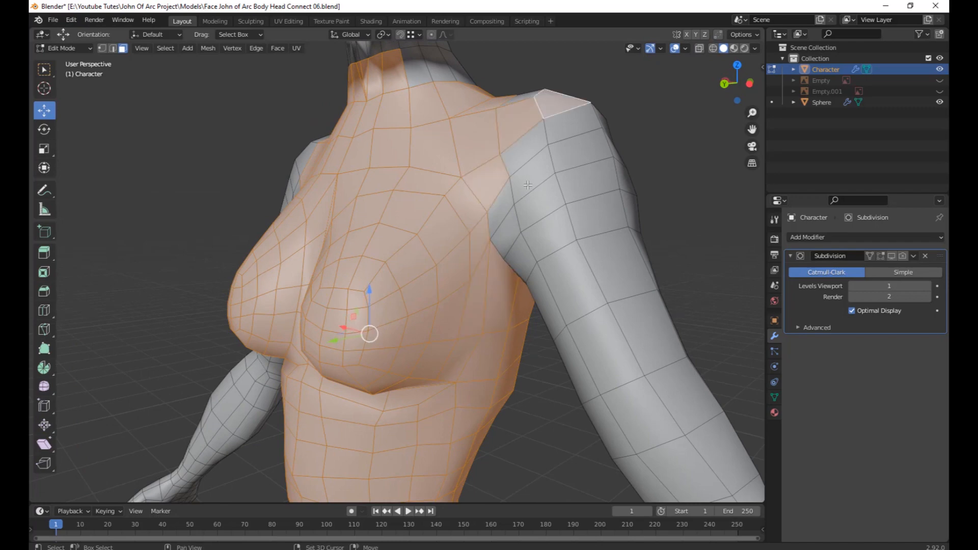
left_click(518, 178, "shift")
Add the remaining back and top faces of the character's left shoulder to the selection.
middle_click_drag(544, 133, 448, 377)
left_click(268, 152, "shift")
left_click(347, 135, "shift")
left_click(295, 122, "shift")
left_click(323, 233, "shift")
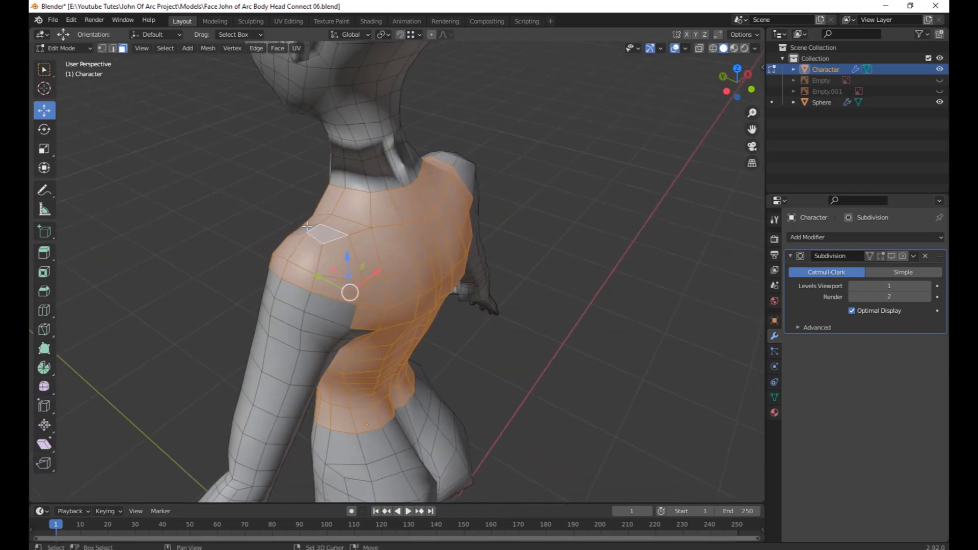
middle_click_drag(323, 233, 514, 342)
left_click(506, 218, "shift")
Add the missing faces around the base of the neck to the selection, completing the collar ring.
scroll(506, 218, "up", 3)
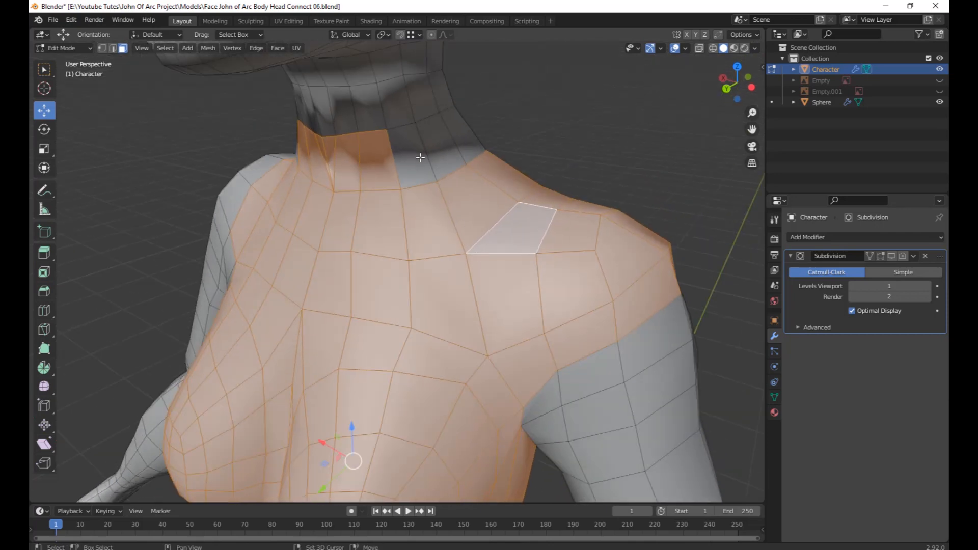
left_click(423, 158, "shift")
left_click(461, 137, "shift")
middle_click_drag(506, 173, 365, 140)
left_click(324, 157, "shift")
left_click(347, 149, "shift")
left_click(358, 142, "shift")
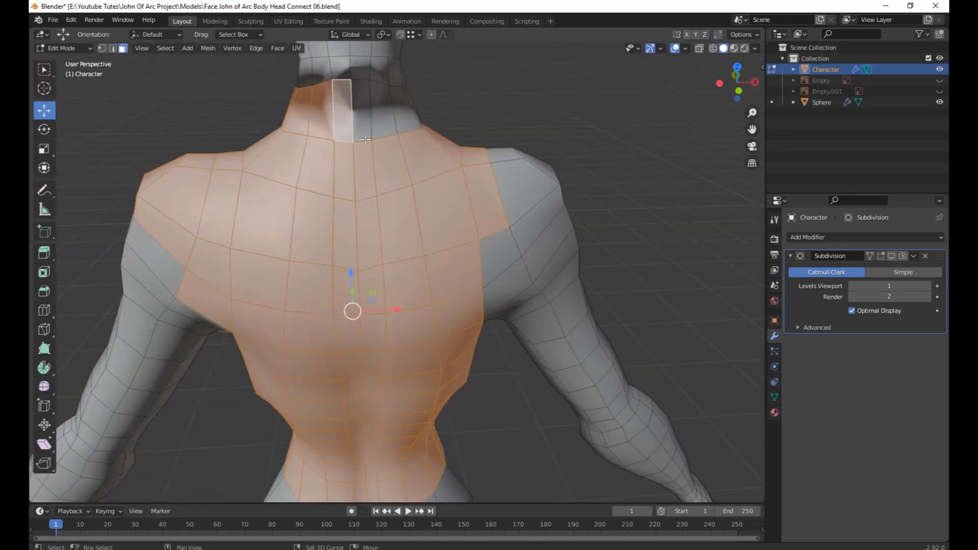
left_click(385, 127, "shift")
middle_click_drag(489, 169, 475, 203)
left_click(449, 132, "shift")
left_click(462, 209, "shift")
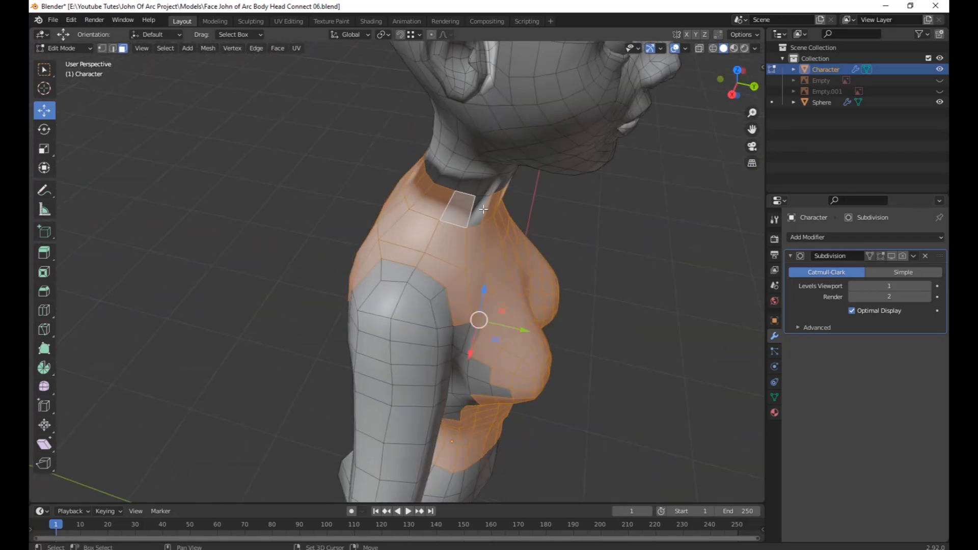
left_click(485, 209, "shift")
Inspect the torso selection for gaps on the chest, shoulders and waist.
middle_click_drag(606, 286, 487, 227)
scroll(500, 295, "down", 2)
scroll(488, 227, "up", 2)
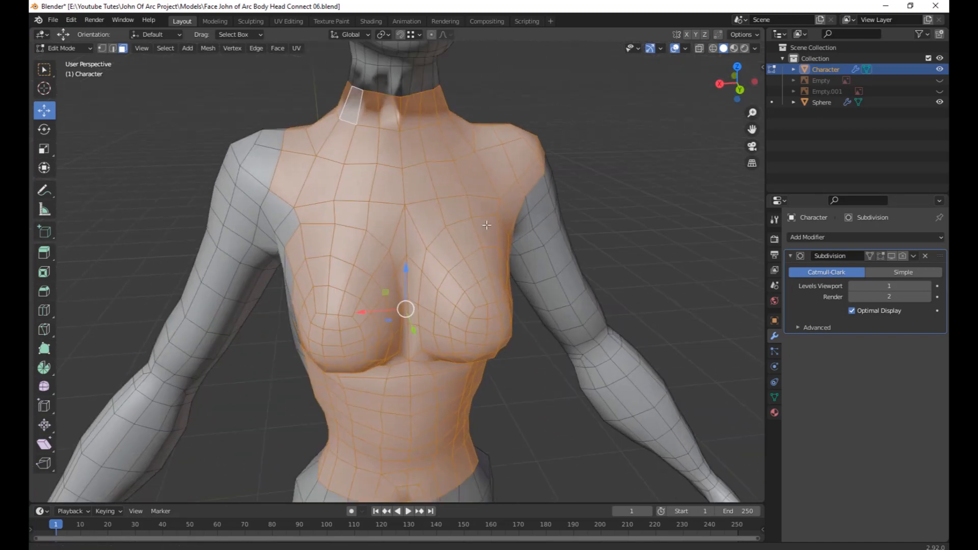
middle_click_drag(483, 285, 478, 266)
scroll(479, 265, "down", 2)
middle_click_drag(252, 283, 258, 277)
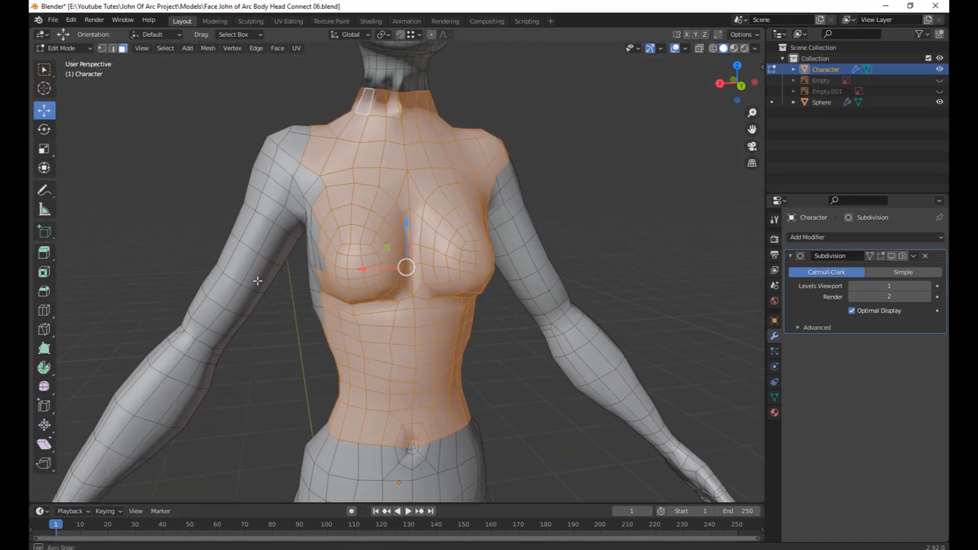
scroll(499, 306, "up", 1)
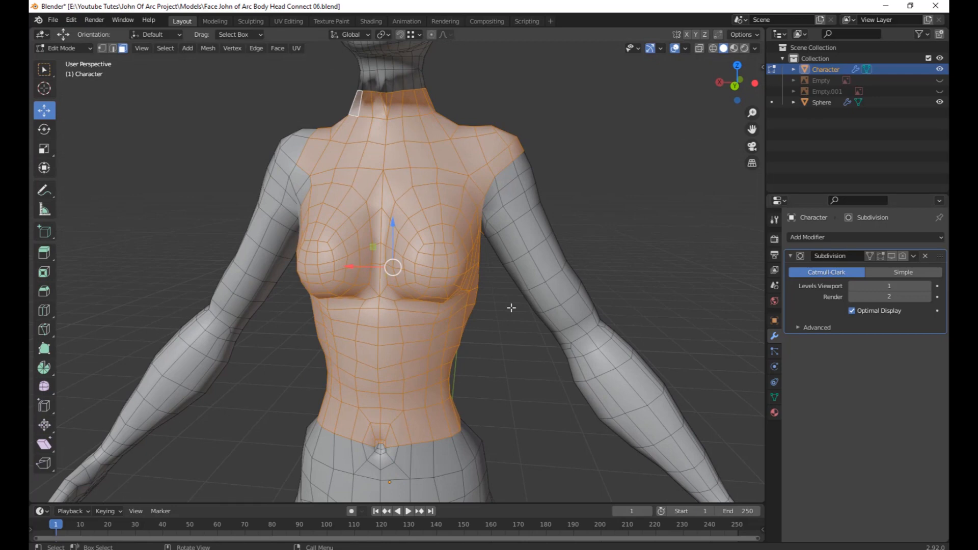
middle_click_drag(503, 317, 469, 322)
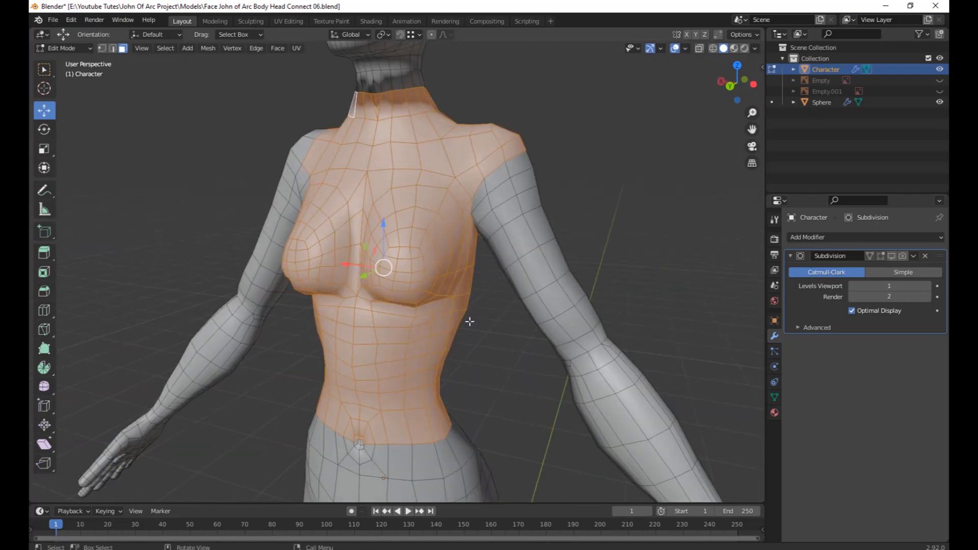
Show the mesh see-through from the front and change the selection tool to Lasso Select.
key("alt+z")
key("KP_3")
key("KP_1")
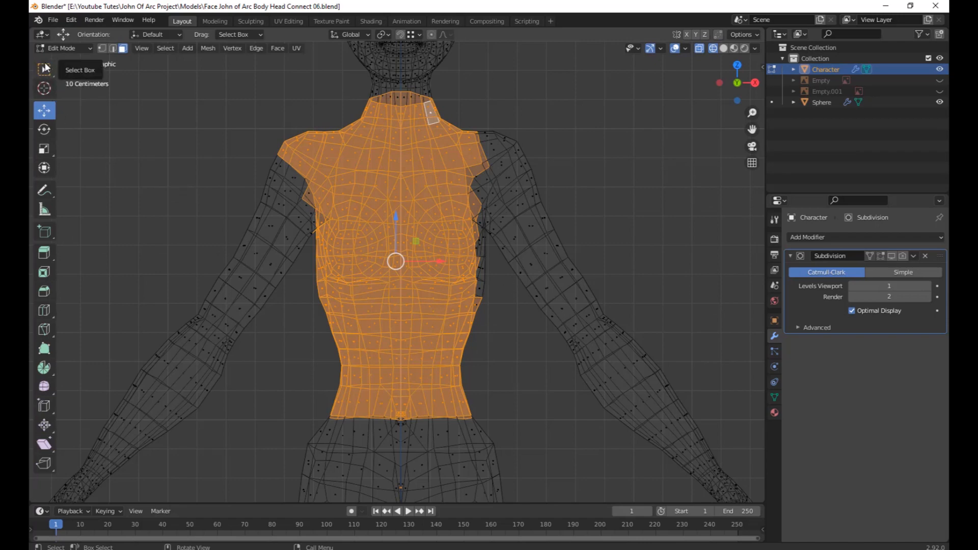
left_click_drag(44, 72, 98, 144)
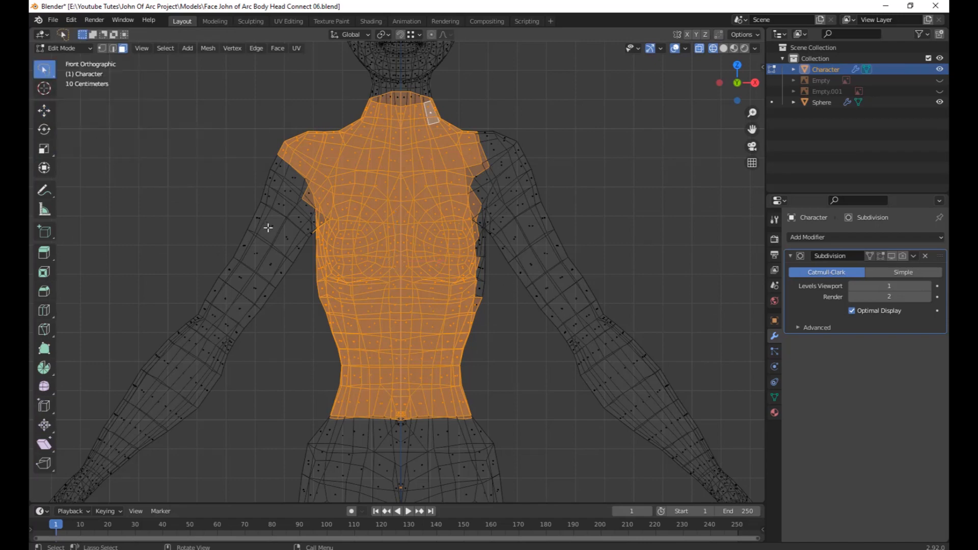
left_click_drag(238, 214, 264, 232)
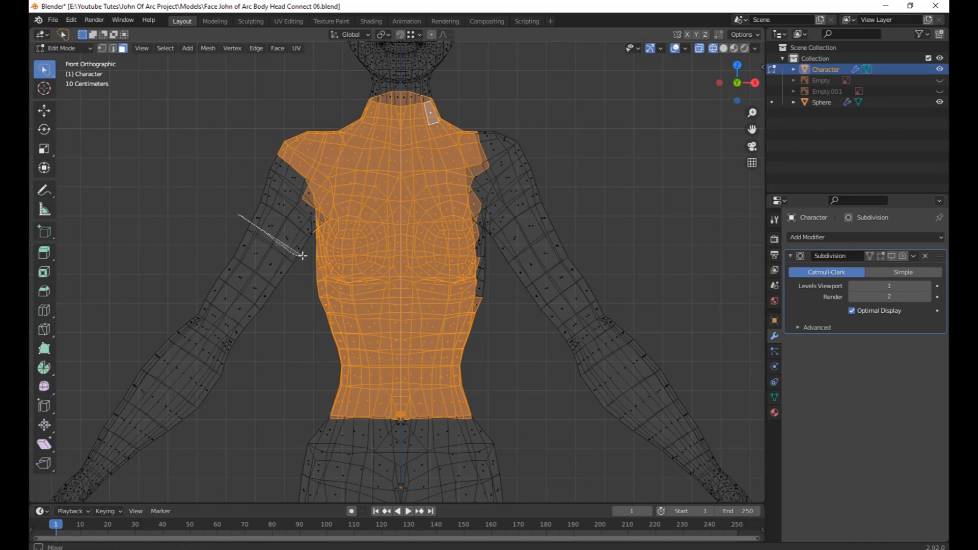
mouse_move(302, 256)
left_mouse_down()
mouse_move(325, 217)
mouse_move(301, 125)
mouse_move(232, 125)
left_mouse_up()
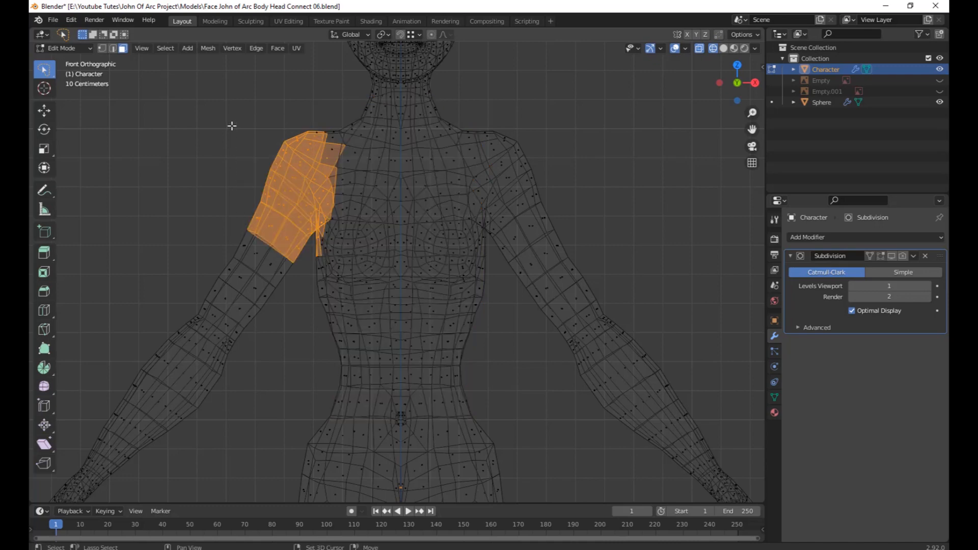
key("ctrl+z")
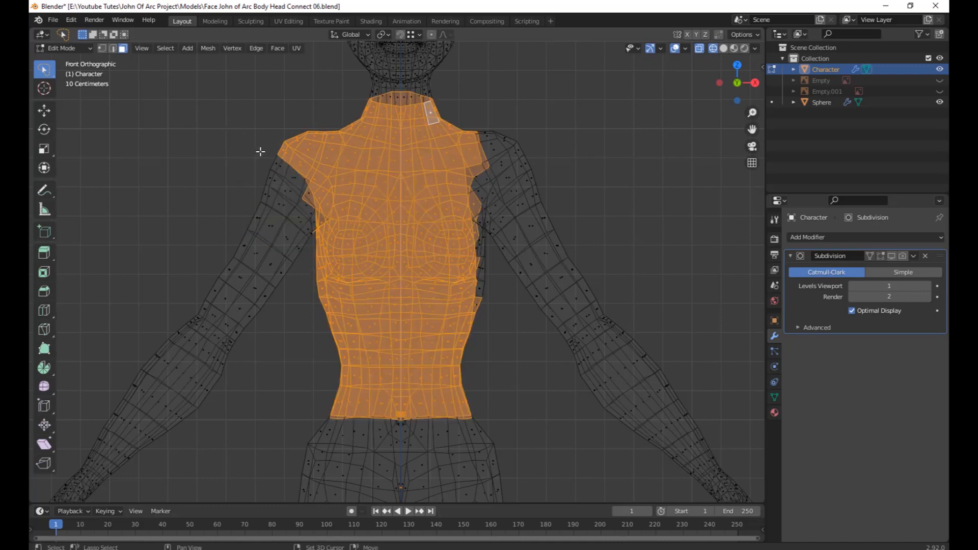
Add the faces of both shoulders and upper arms, down to just above the elbows, to the torso selection as short sleeves.
mouse_move(244, 135)
left_mouse_down()
mouse_move(313, 156)
mouse_move(359, 239)
mouse_move(273, 285)
mouse_move(226, 252)
mouse_move(223, 234)
left_mouse_up()
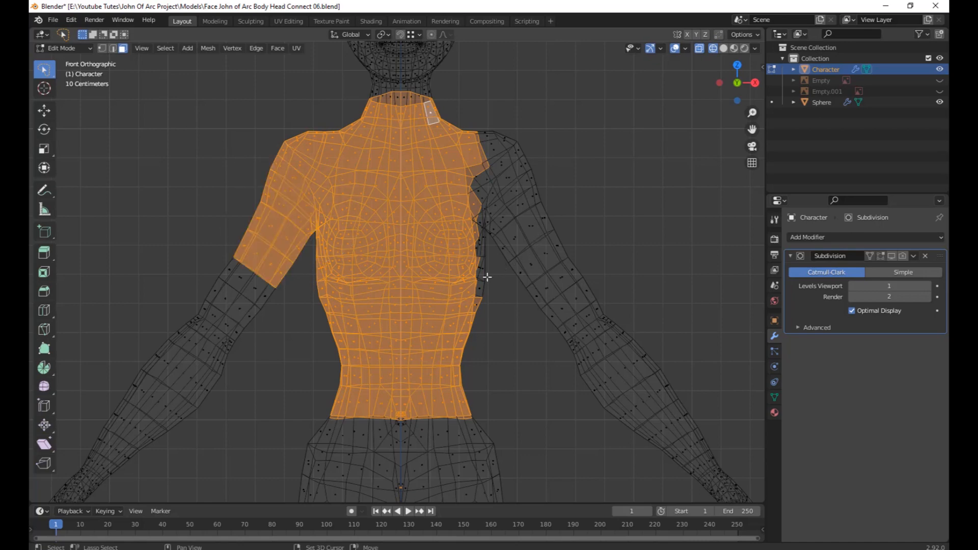
mouse_move(511, 279)
left_mouse_down()
mouse_move(532, 271)
mouse_move(556, 143)
mouse_move(455, 122)
mouse_move(424, 219)
mouse_move(437, 297)
left_mouse_up()
scroll(607, 222, "down", 2)
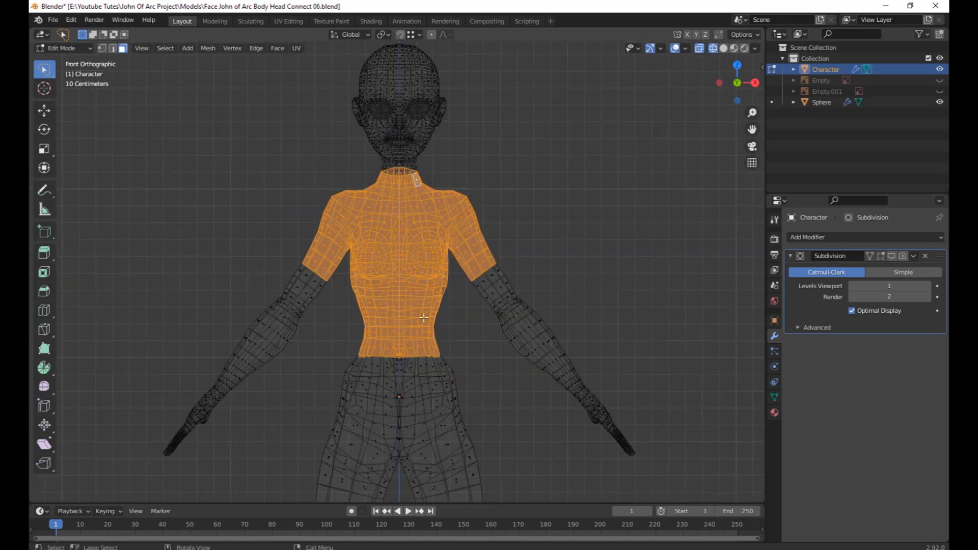
Inspect the see-through selection around the sleeves, armpits and sides of the torso for missed faces.
scroll(515, 338, "down", 2)
middle_click_drag(515, 339, 385, 283)
scroll(385, 283, "up", 7)
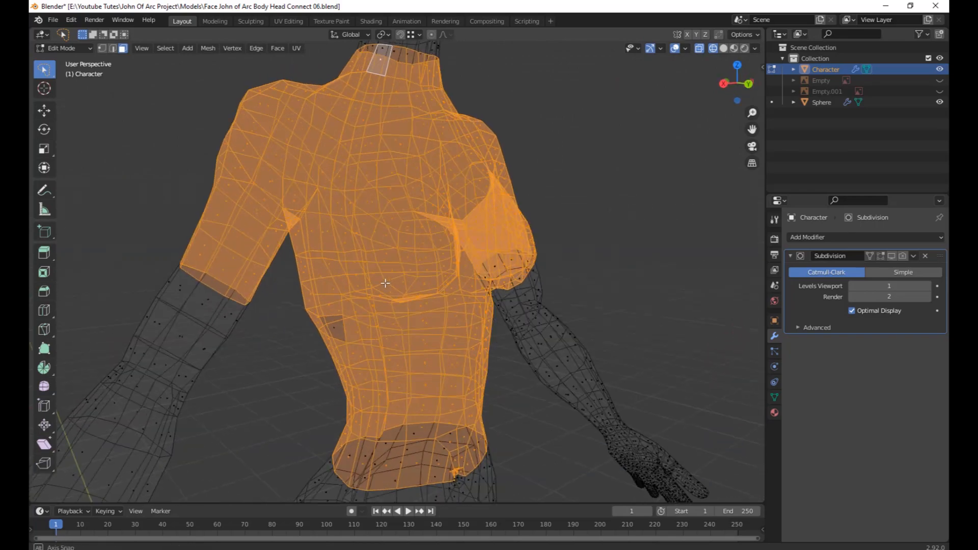
scroll(618, 319, "down", 3)
middle_click_drag(618, 319, 504, 319)
scroll(513, 178, "up", 4)
mouse_move(514, 178)
middle_mouse_down()
mouse_move(482, 251)
mouse_move(611, 253)
mouse_move(718, 292)
mouse_move(515, 285)
mouse_move(521, 275)
mouse_move(410, 264)
mouse_move(472, 245)
mouse_move(468, 288)
middle_mouse_up()
Return to solid shading and duplicate the selected torso, collar and sleeve faces, leaving the copy in place over the body.
key("shift+z")
scroll(481, 249, "down", 4)
scroll(443, 280, "up", 3)
scroll(448, 277, "down", 3)
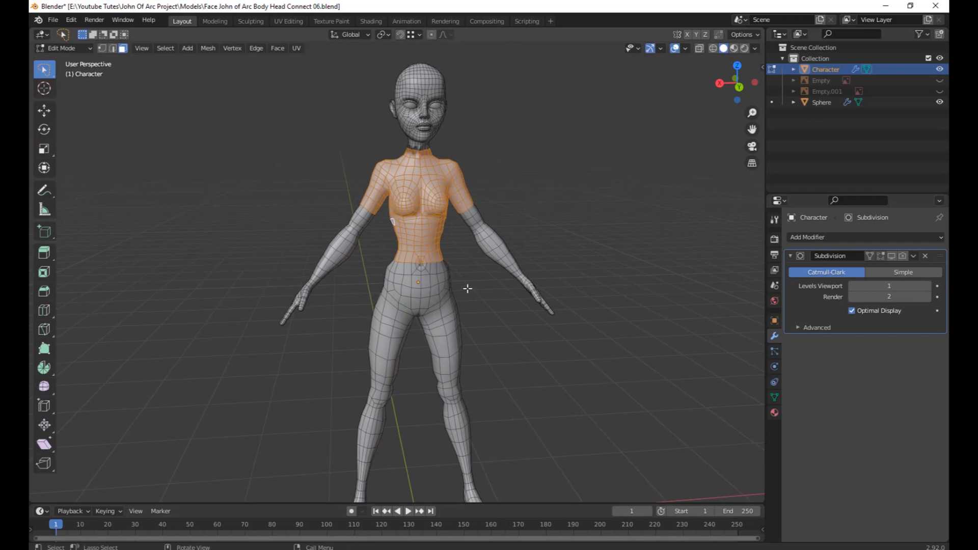
key("g")
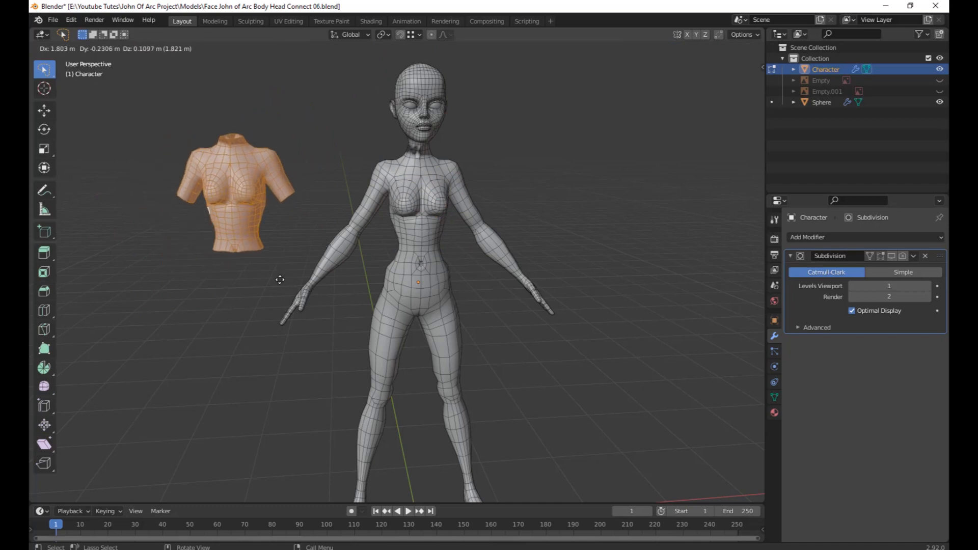
key("Escape")
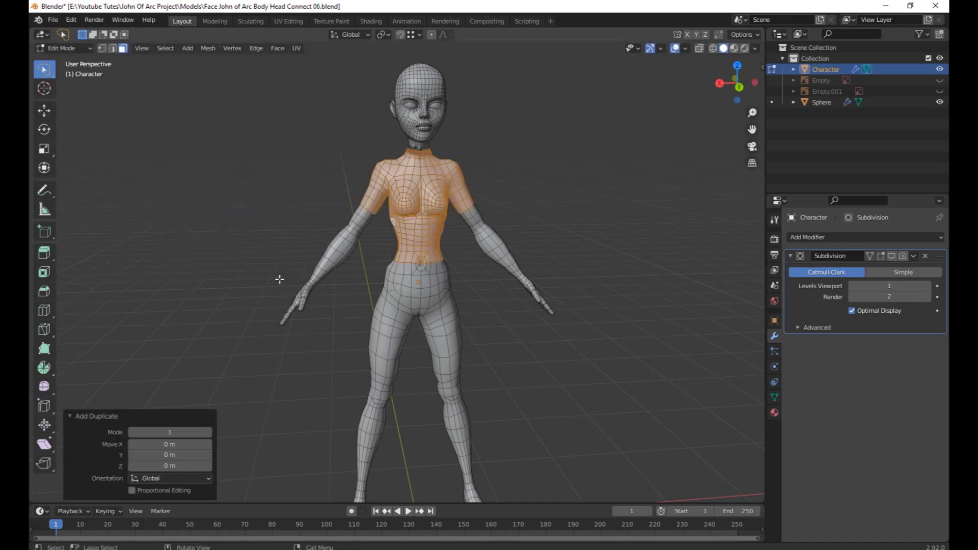
Try to scale the duplicated torso and sleeve faces slightly larger than the body.
mouse_move(602, 353)
middle_mouse_down()
mouse_move(555, 356)
mouse_move(584, 354)
middle_mouse_up()
scroll(510, 338, "up", 1)
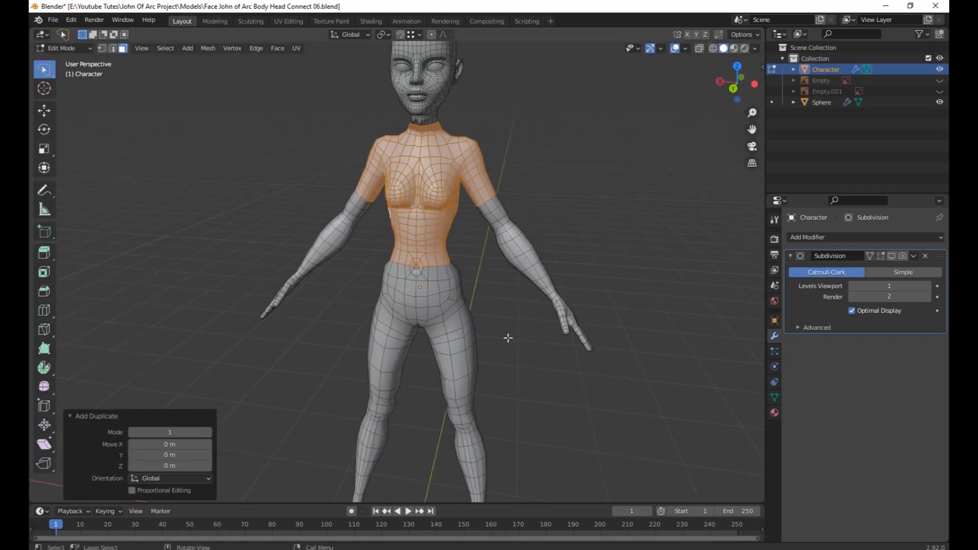
middle_click_drag(283, 397, 299, 377)
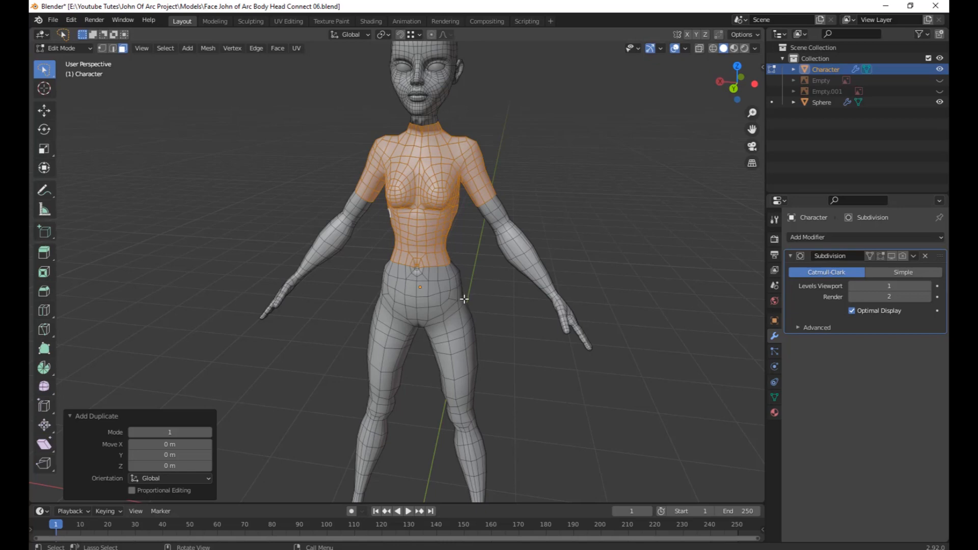
scroll(464, 299, "down", 3)
mouse_move(515, 320)
middle_mouse_down()
mouse_move(528, 323)
mouse_move(508, 305)
mouse_move(499, 316)
middle_mouse_up()
scroll(477, 314, "down", 2)
scroll(476, 314, "up", 2)
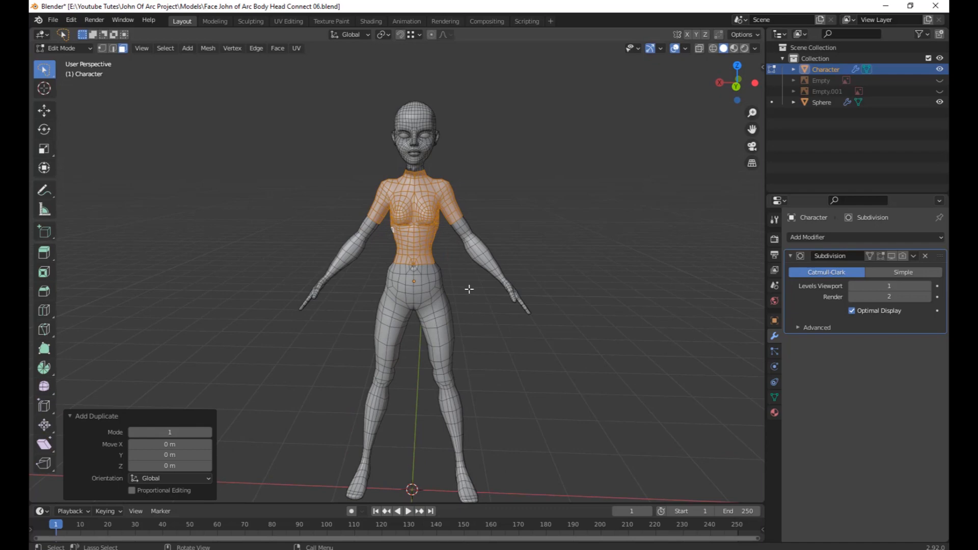
key("s")
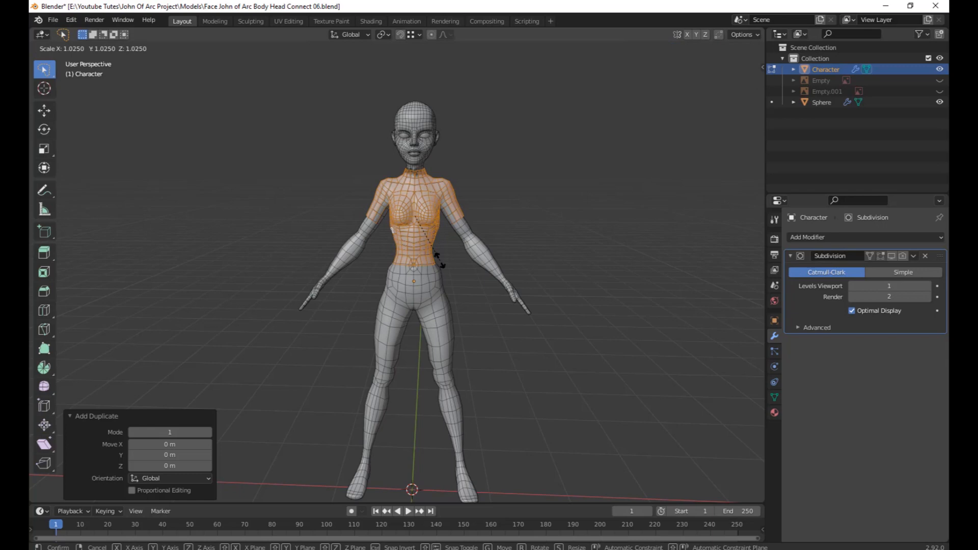
key("Escape")
Examine how the duplicated torso, collar and sleeve faces lie over the body from the front and both sides.
scroll(582, 273, "up", 4)
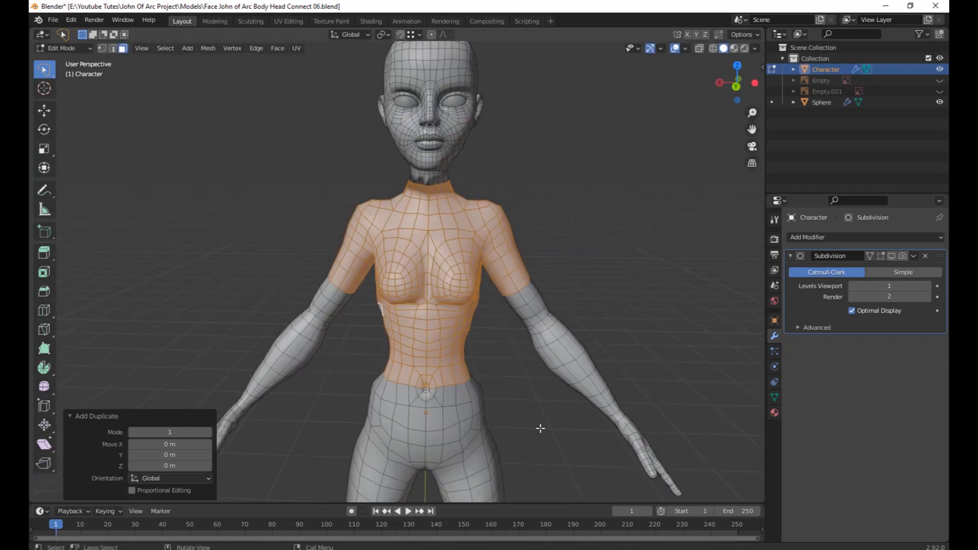
scroll(510, 334, "down", 6)
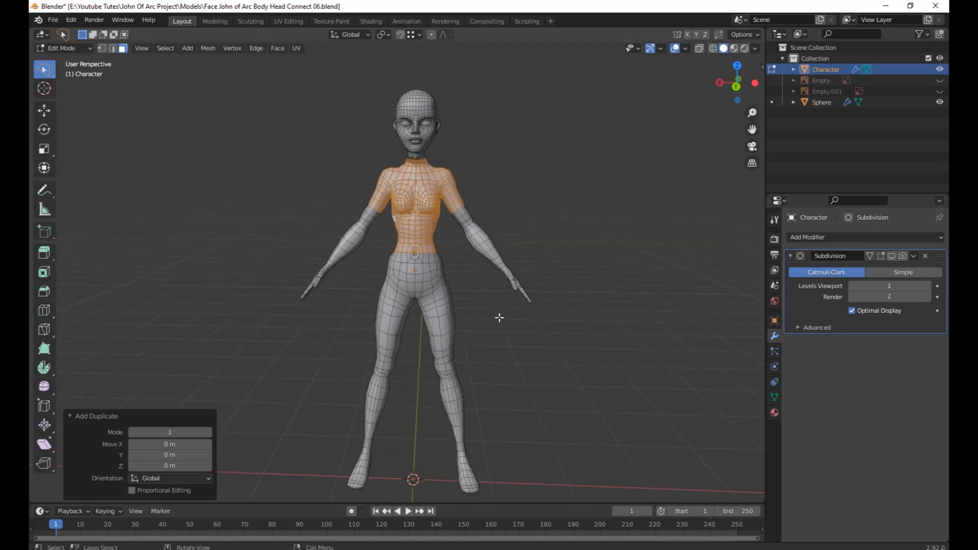
middle_click_drag(499, 317, 503, 344, "shift")
middle_click_drag(415, 355, 427, 300, "shift")
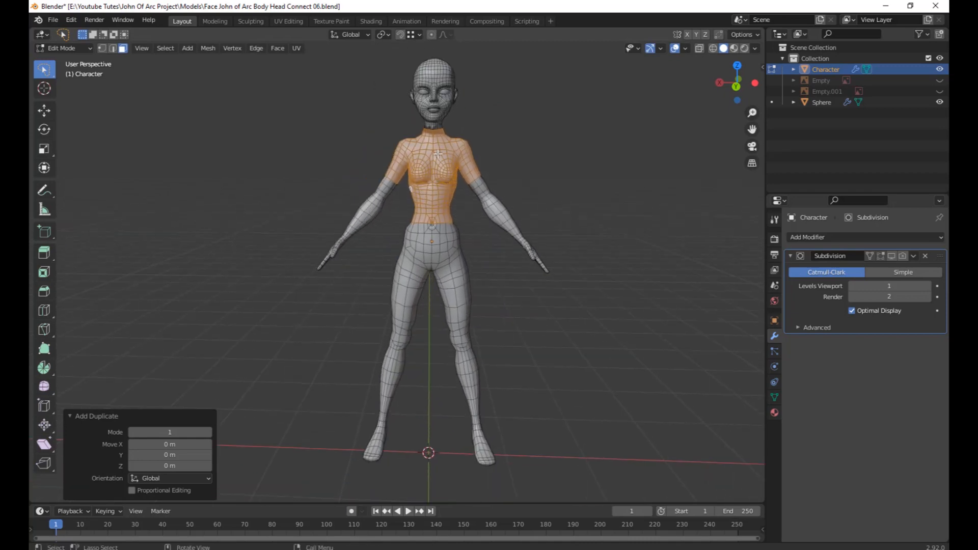
scroll(491, 323, "up", 3)
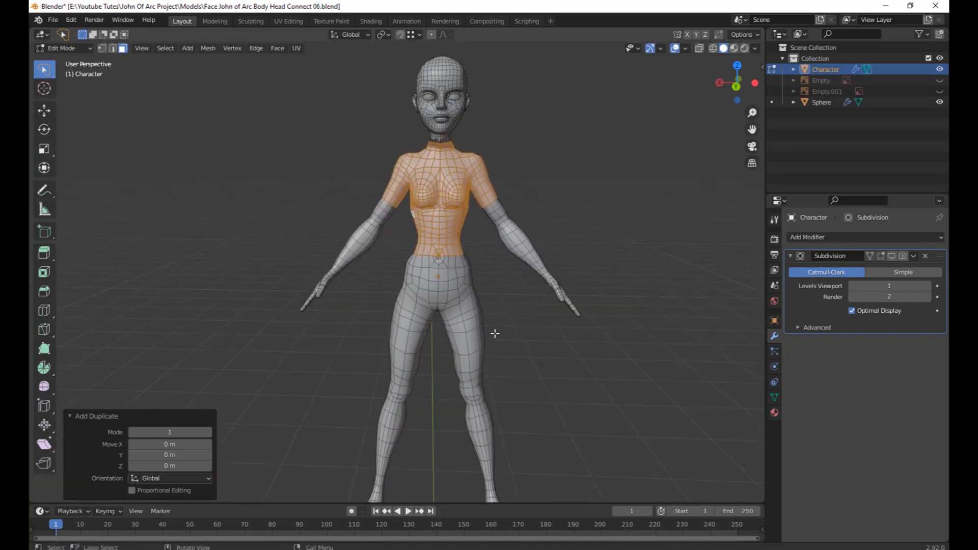
scroll(507, 316, "up", 2)
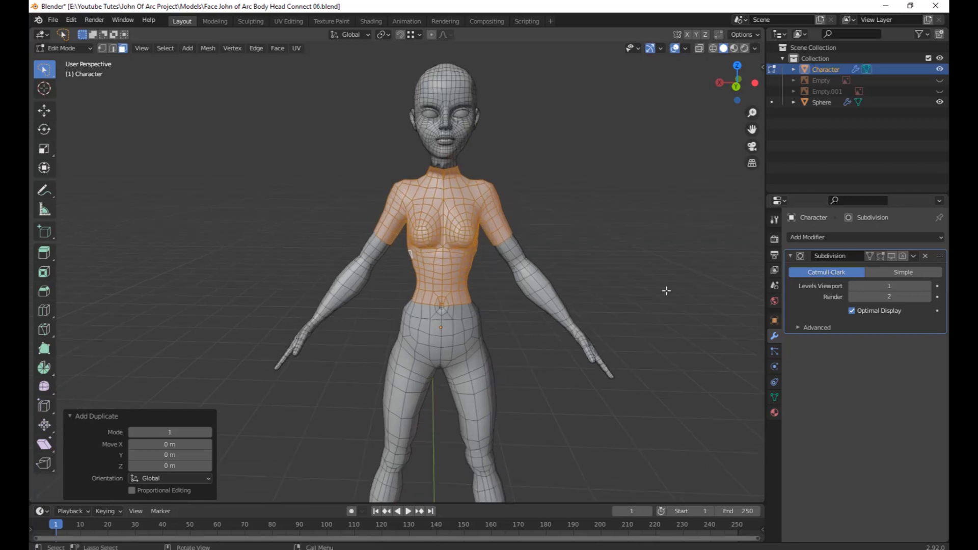
mouse_move(665, 290)
middle_mouse_down()
mouse_move(633, 312)
mouse_move(34, 304)
mouse_move(655, 301)
mouse_move(650, 285)
middle_mouse_up()
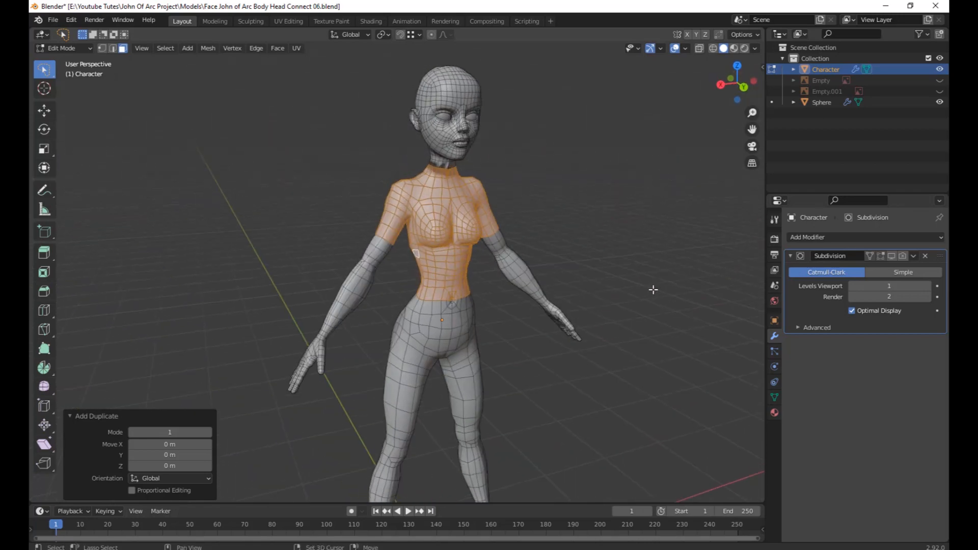
scroll(650, 285, "up", 3)
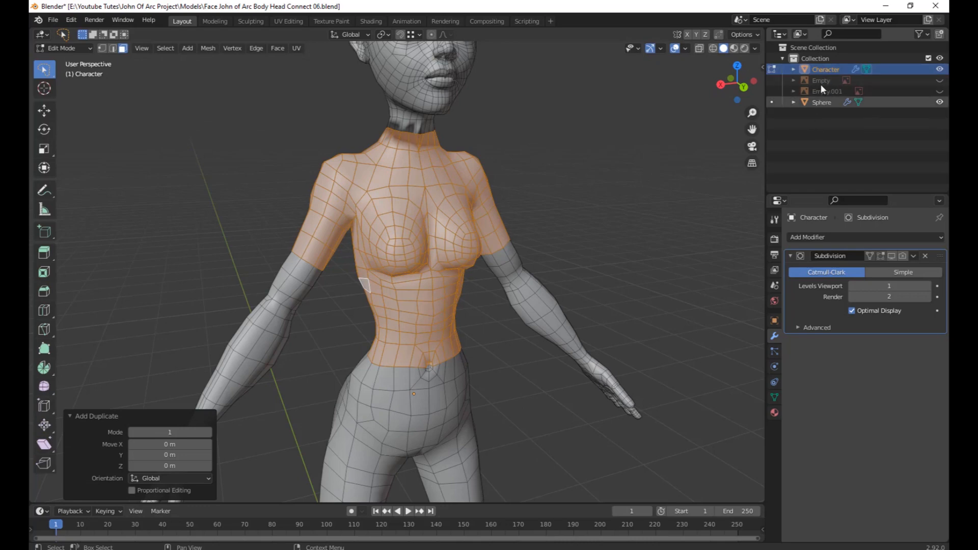
left_click(823, 70)
scroll(534, 234, "down", 2)
middle_click_drag(534, 233, 548, 257)
scroll(568, 286, "down", 2)
scroll(522, 258, "up", 4)
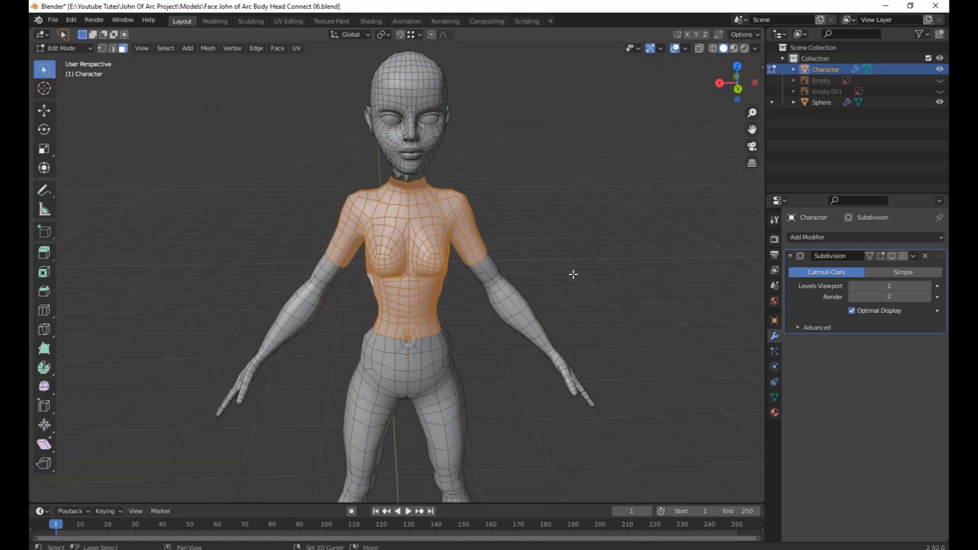
middle_click_drag(609, 185, 603, 293)
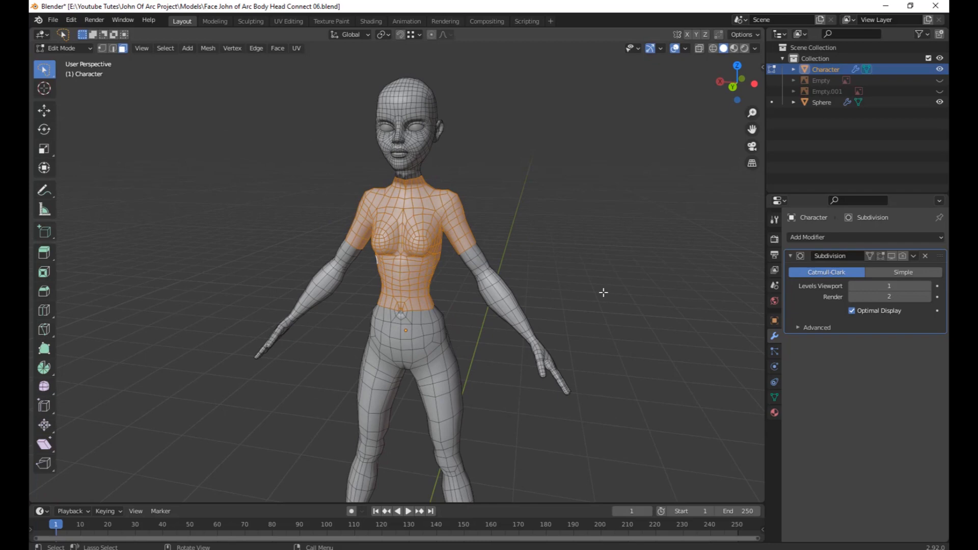
Check the character's surface in Object Mode without the wire lines and return to Edit Mode.
key("Tab")
key("alt+a")
left_click(396, 277)
scroll(484, 300, "up", 2)
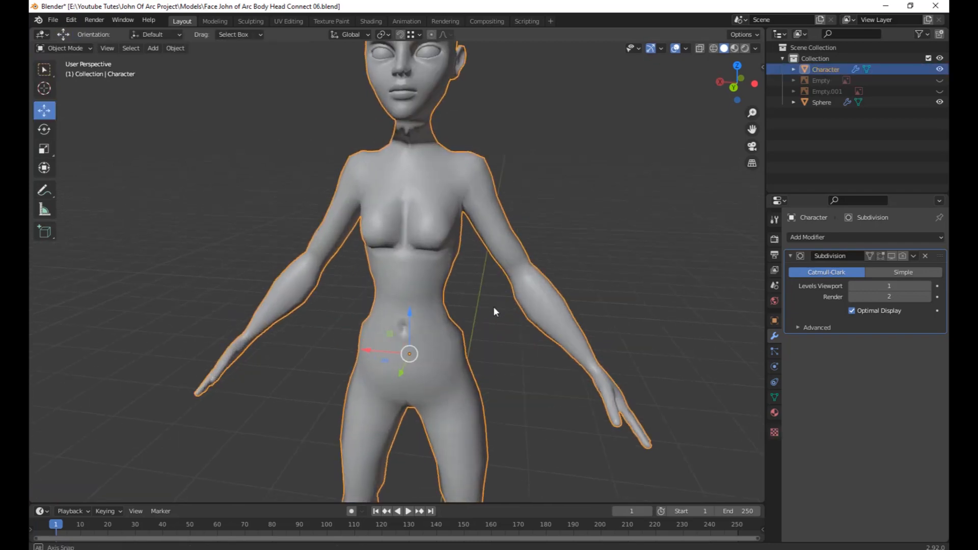
middle_click_drag(494, 310, 446, 305)
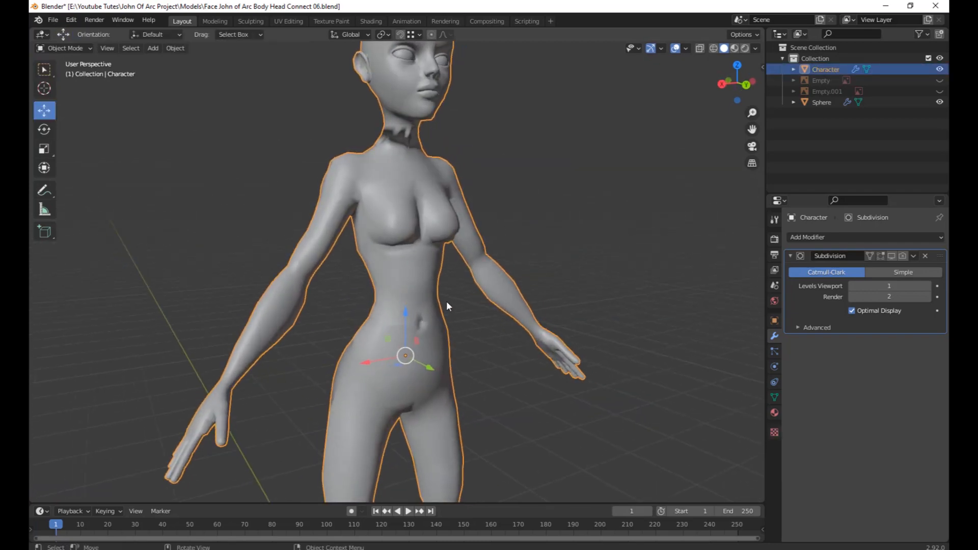
key("Tab")
scroll(451, 299, "up", 2)
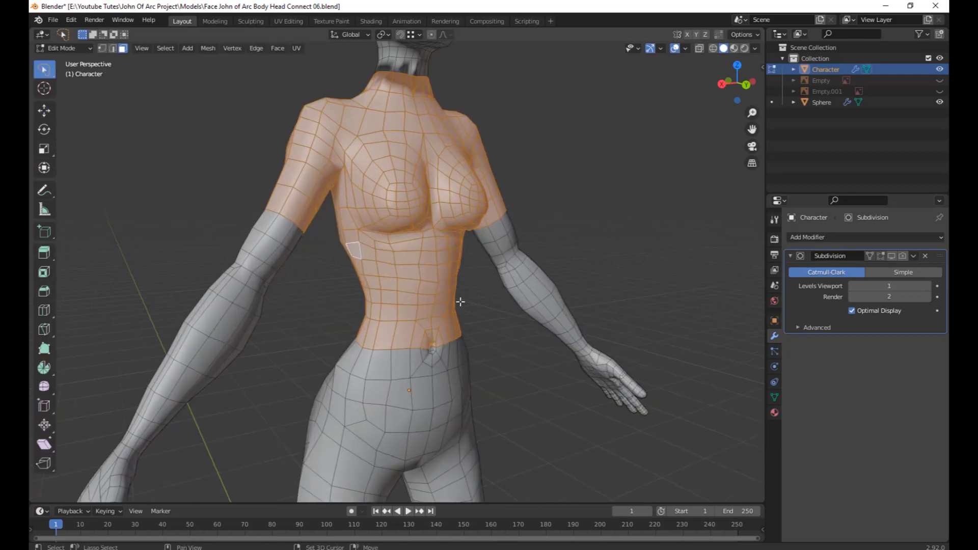
Select a single face at the front of the waist and try to move it away from the body.
middle_click_drag(460, 302, 469, 298, "shift")
left_click(469, 300)
middle_click_drag(523, 328, 607, 308)
scroll(454, 315, "up", 3)
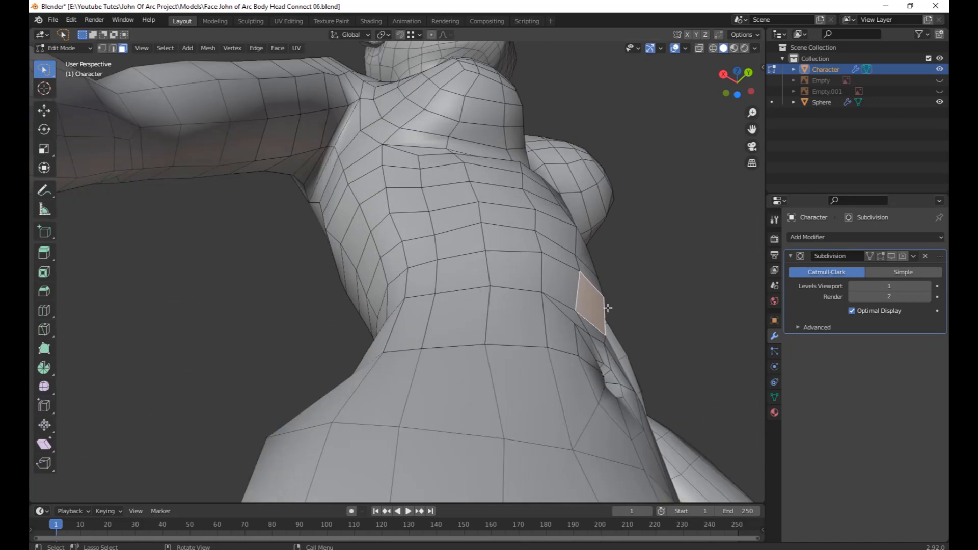
middle_click_drag(539, 342, 620, 338)
key("e")
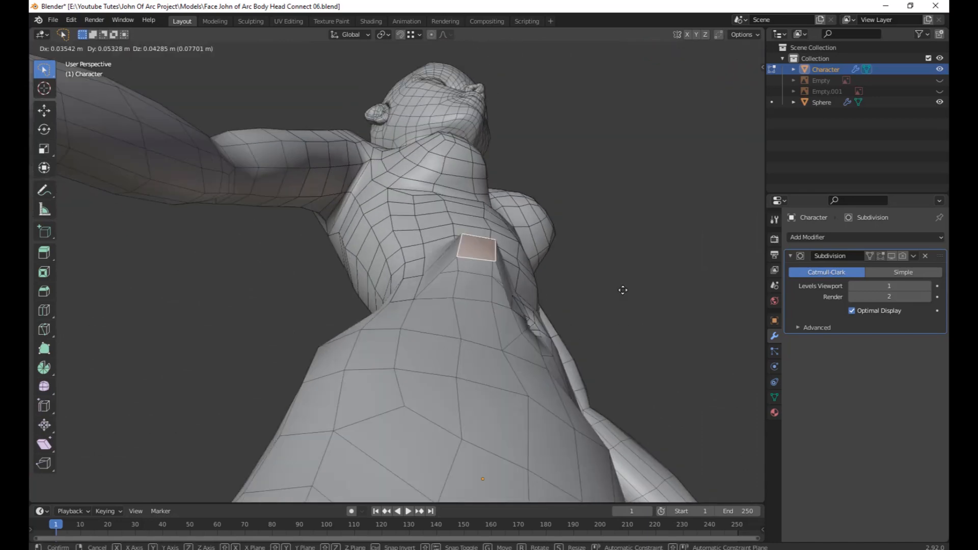
right_click(613, 293)
scroll(613, 293, "down", 3)
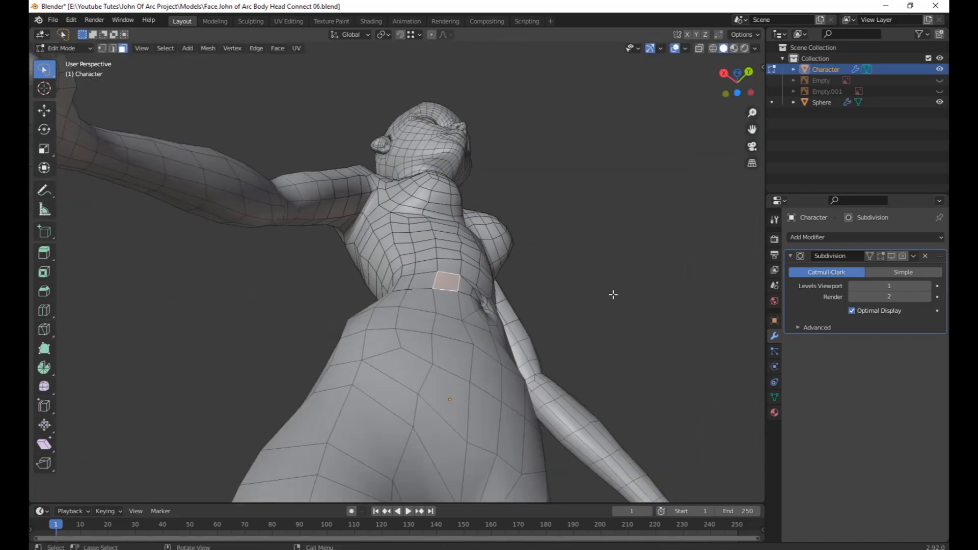
middle_click_drag(613, 294, 482, 267)
scroll(482, 267, "down", 4)
middle_click_drag(480, 323, 509, 343)
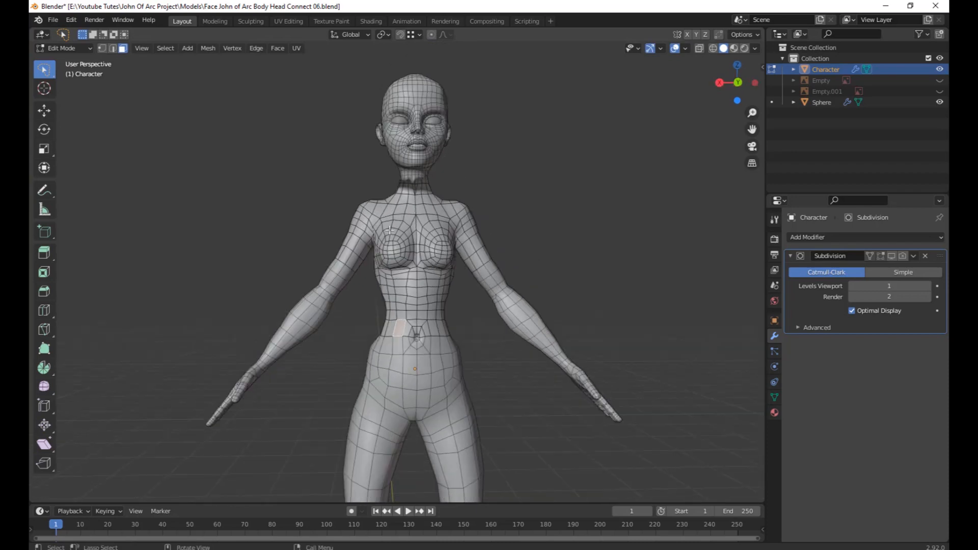
scroll(439, 273, "down", 2)
middle_click_drag(439, 273, 493, 191)
scroll(425, 272, "up", 2)
scroll(462, 277, "down", 1)
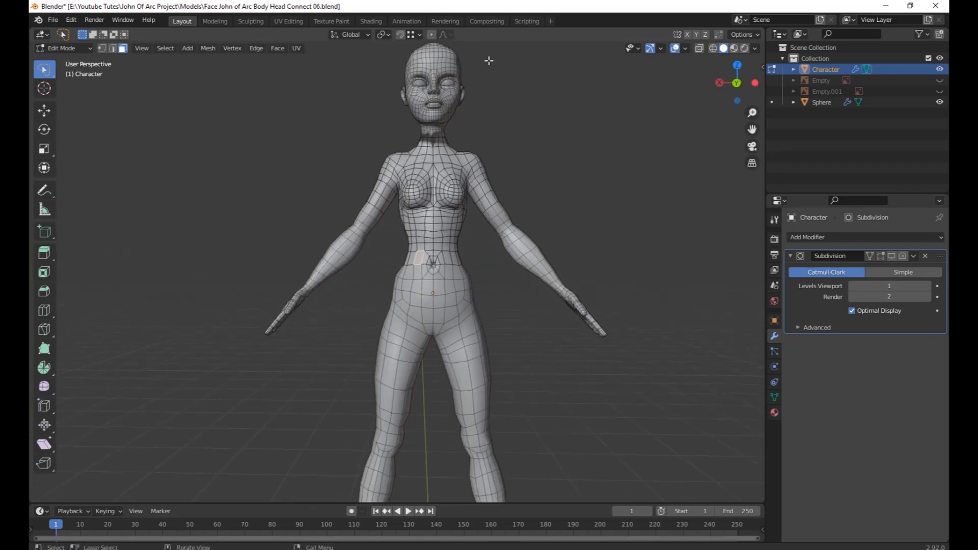
scroll(378, 155, "down", 2)
middle_click_drag(378, 155, 431, 208)
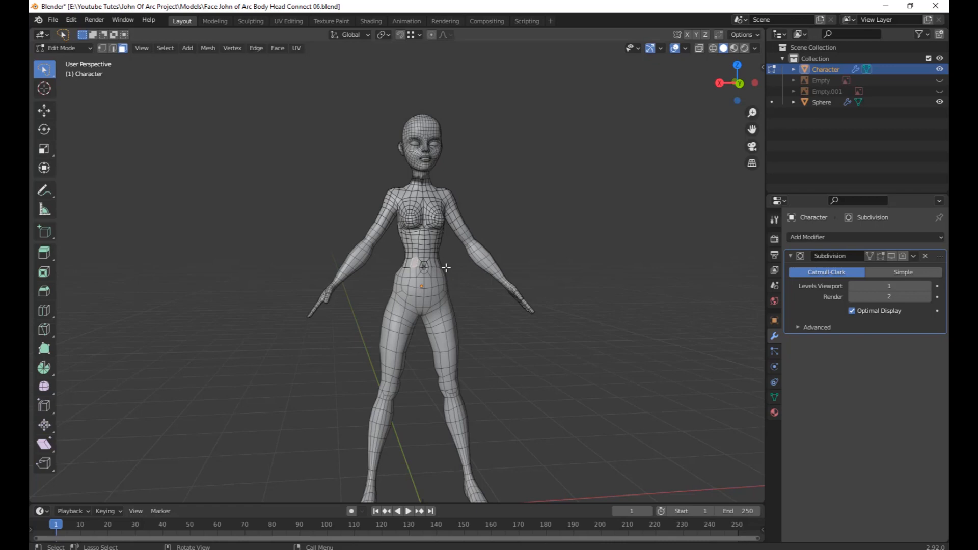
scroll(446, 268, "up", 1)
scroll(460, 289, "down", 3)
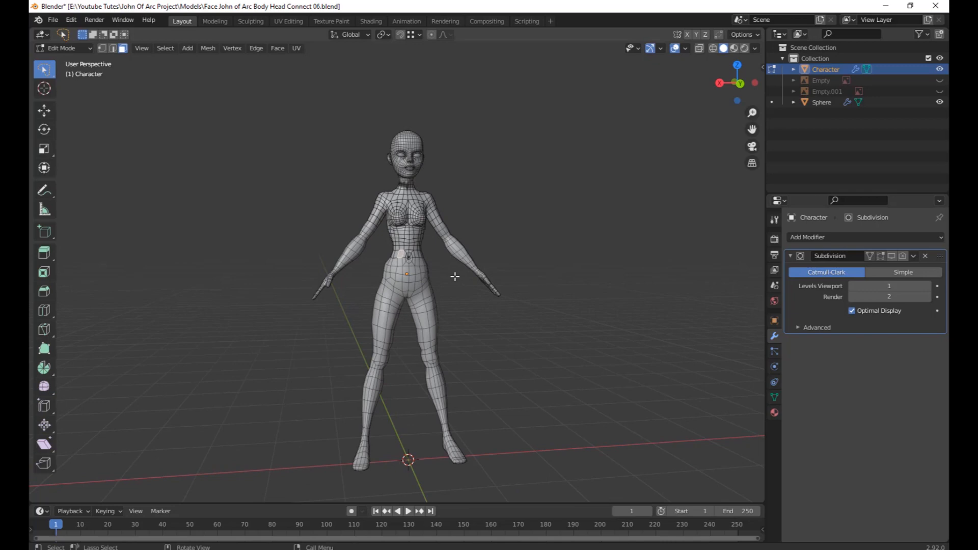
scroll(453, 280, "up", 5)
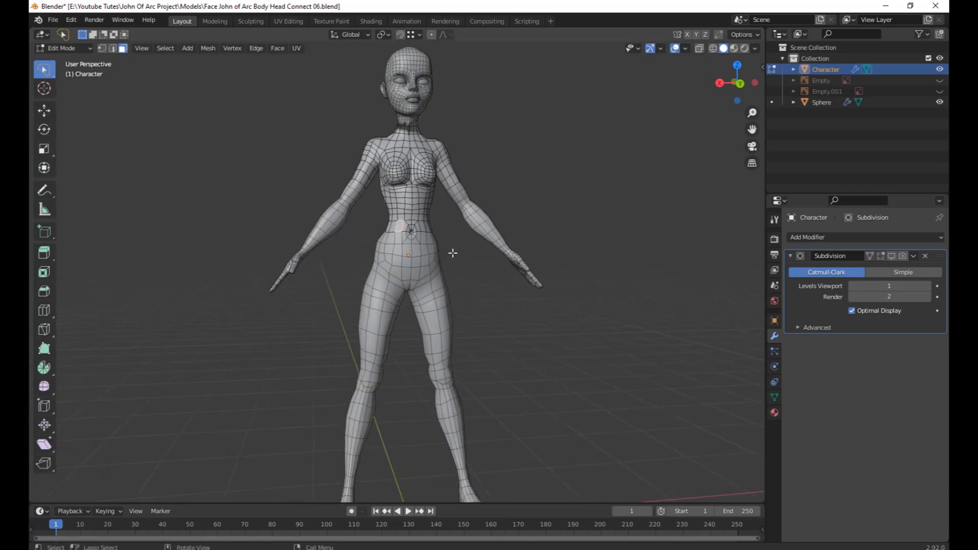
Select the character's entire mesh and separate it by loose parts.
scroll(453, 285, "down", 1)
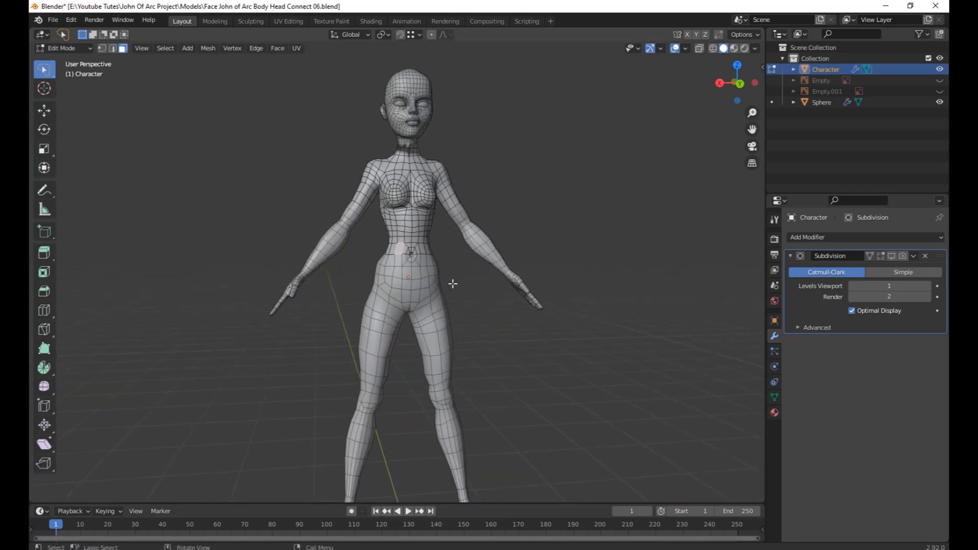
key("a")
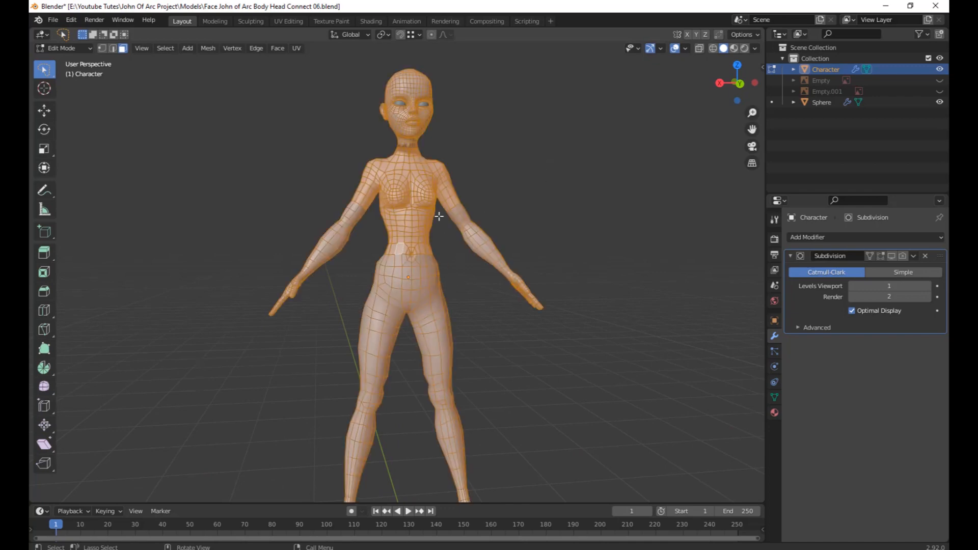
right_click(514, 173)
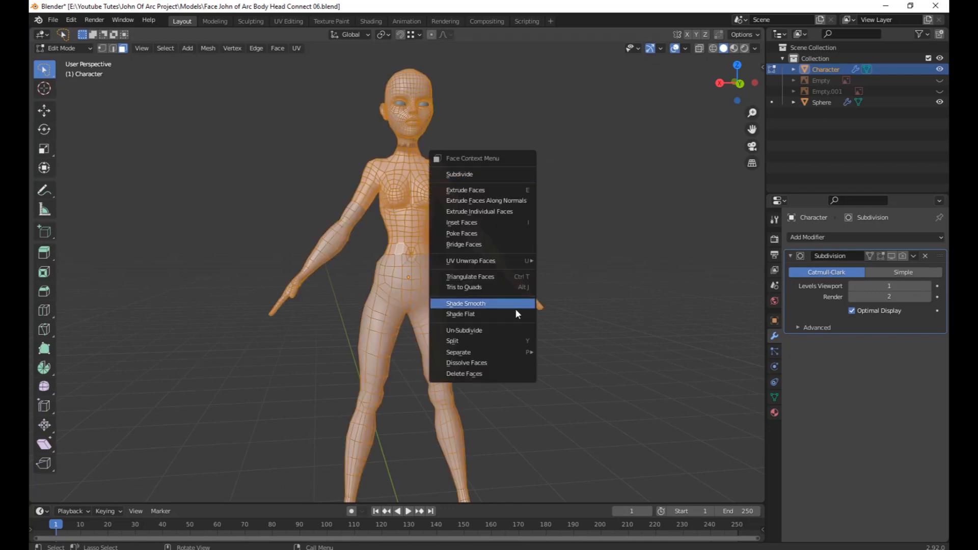
mouse_move(490, 352)
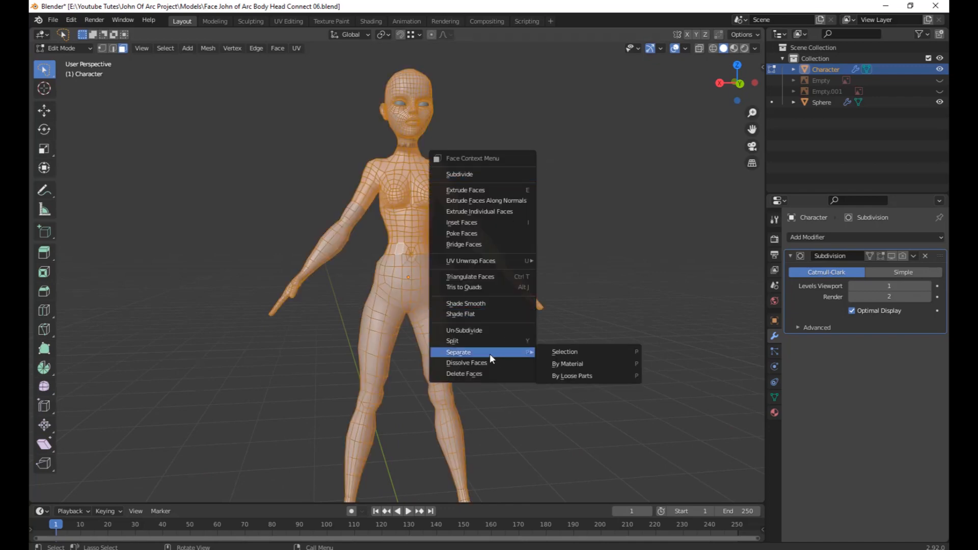
left_click(590, 376)
scroll(539, 342, "up", 5)
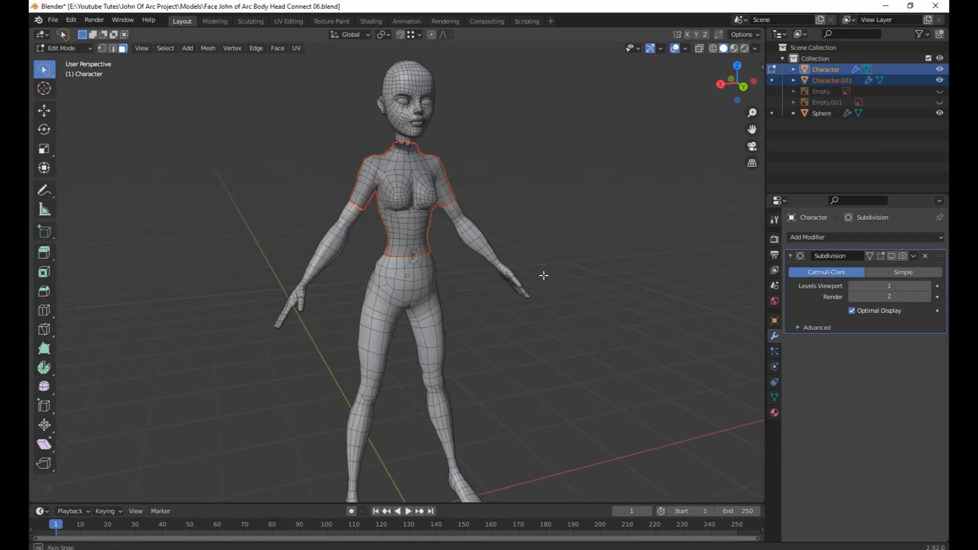
left_click(48, 109)
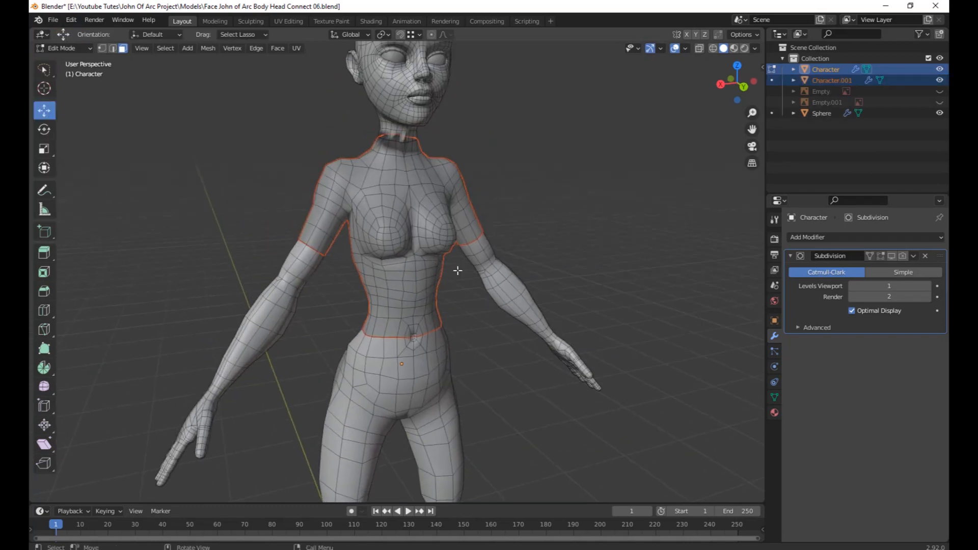
middle_click_drag(501, 268, 540, 255)
Compare the separated torso piece with the body by selecting each object and toggling the body's visibility.
left_click(838, 80)
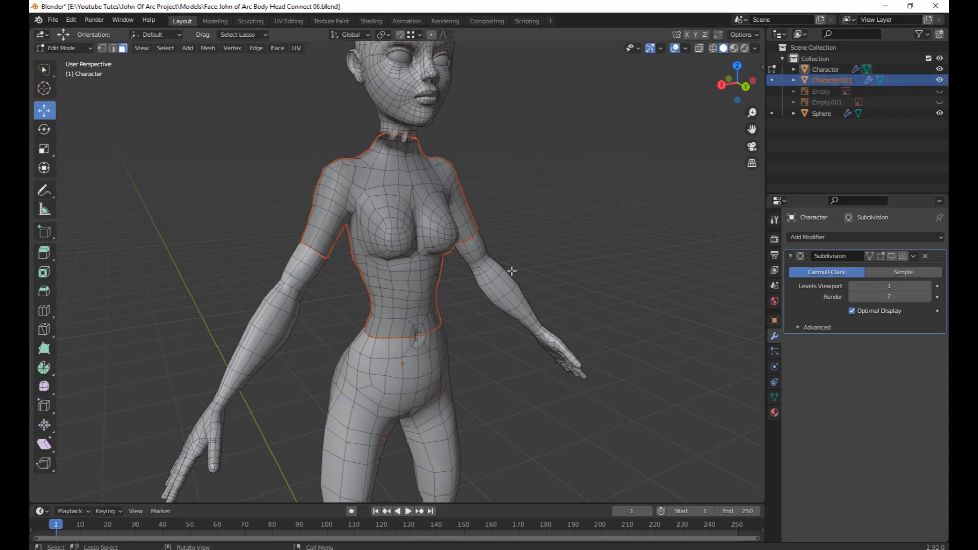
left_click(825, 70)
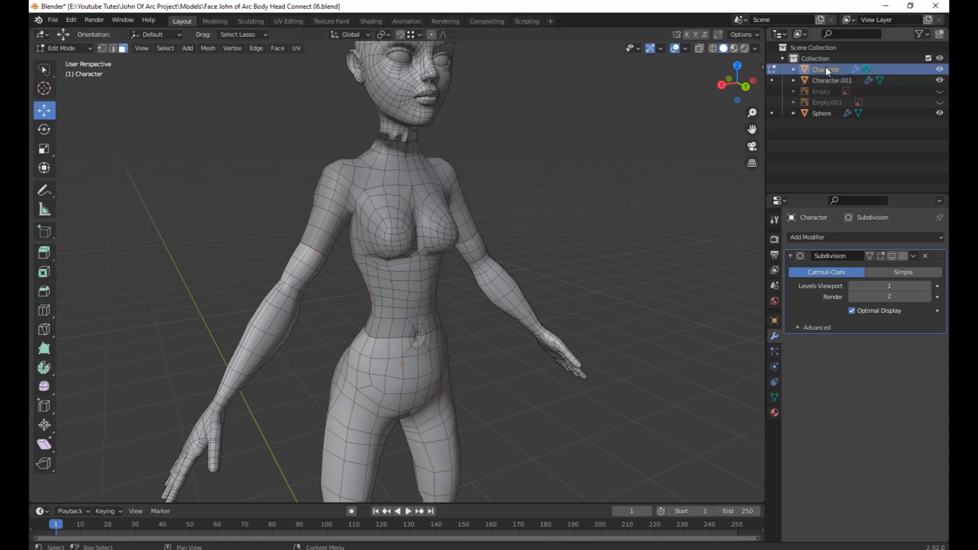
left_click(793, 69)
left_click(793, 68)
key("Home")
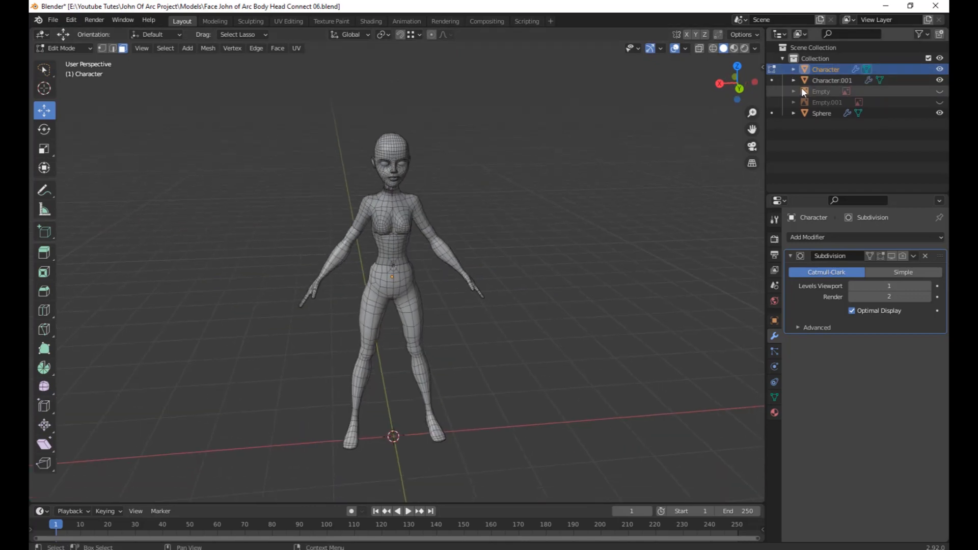
left_click(938, 70)
left_click(938, 70)
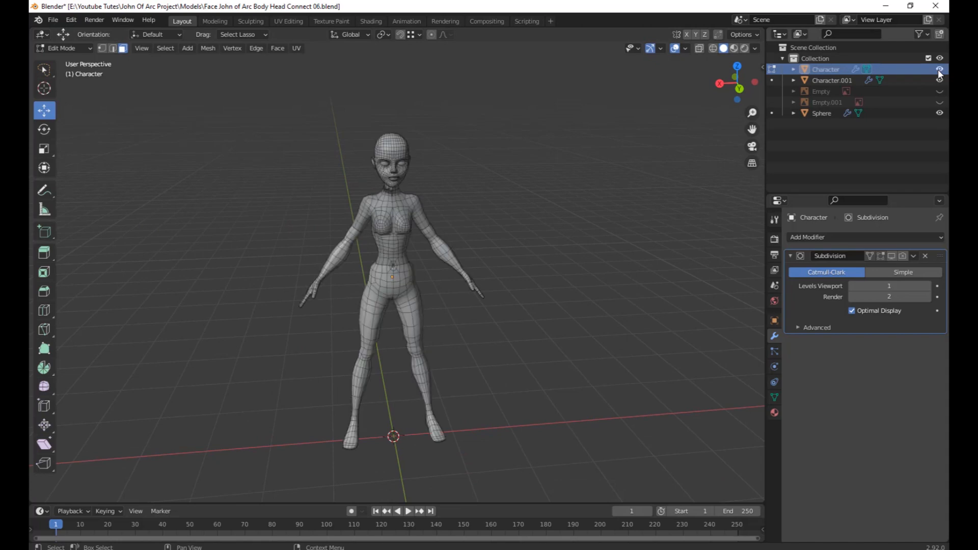
left_click(938, 70)
left_click(938, 70)
left_click(939, 70)
left_click(938, 69)
left_click(938, 70)
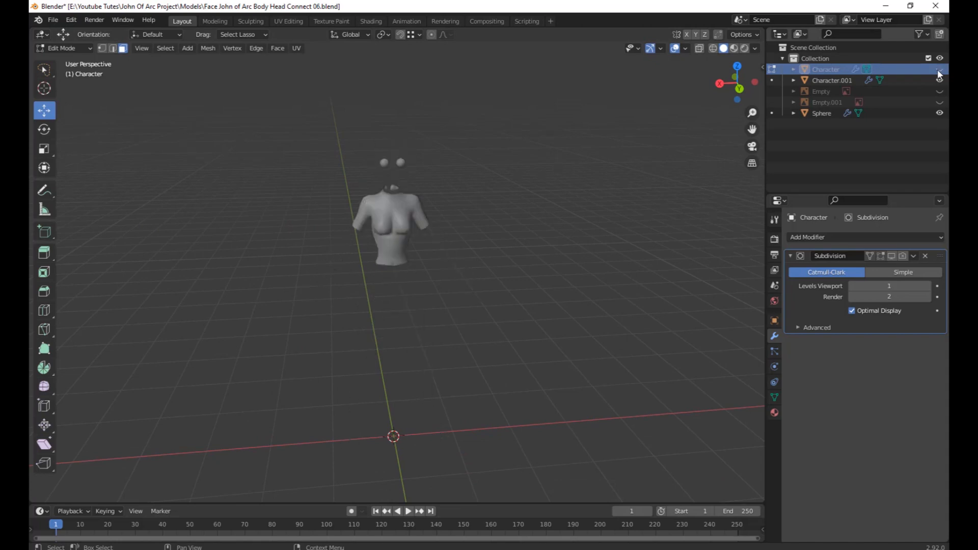
left_click(939, 70)
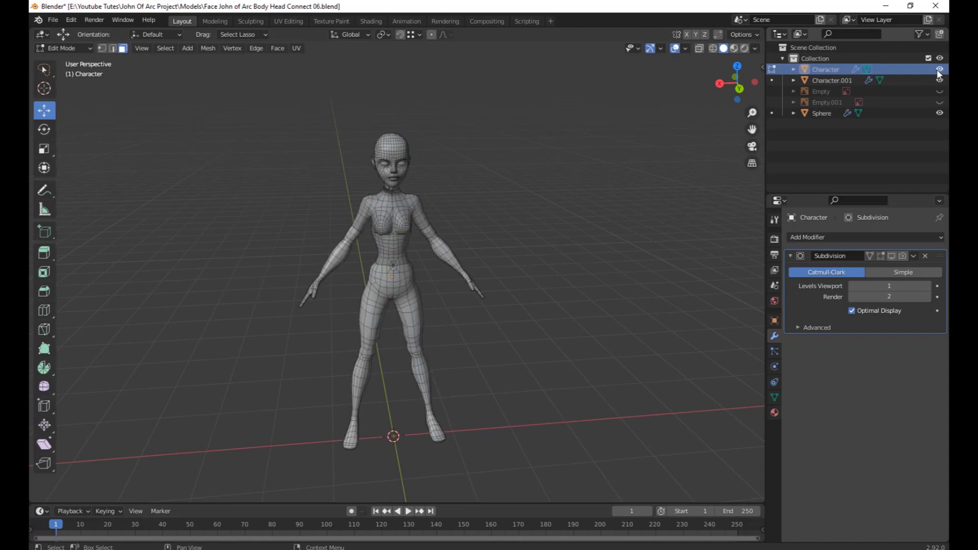
Rename the separated Character.001 object as "Upper cloth".
left_click(818, 80)
double_click(830, 80)
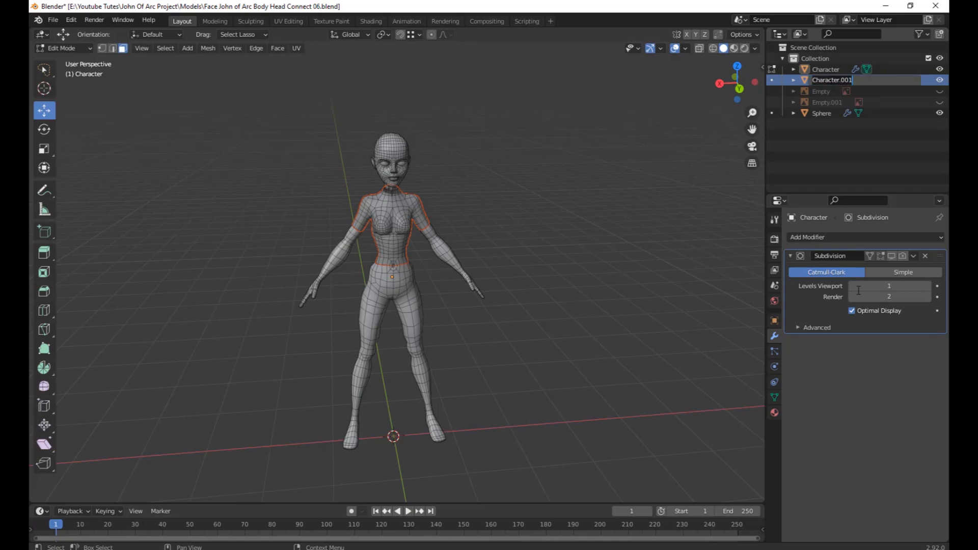
type("Upper cloth")
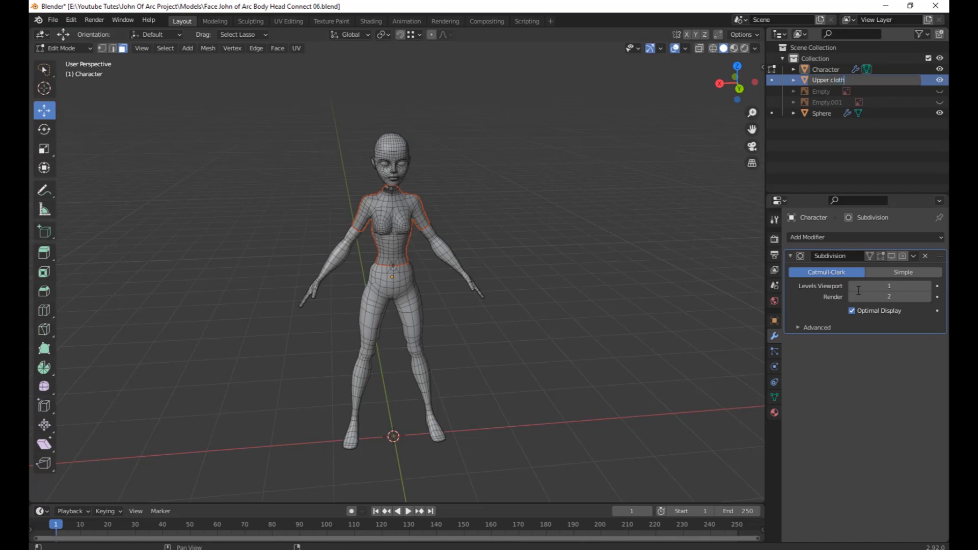
key("Return")
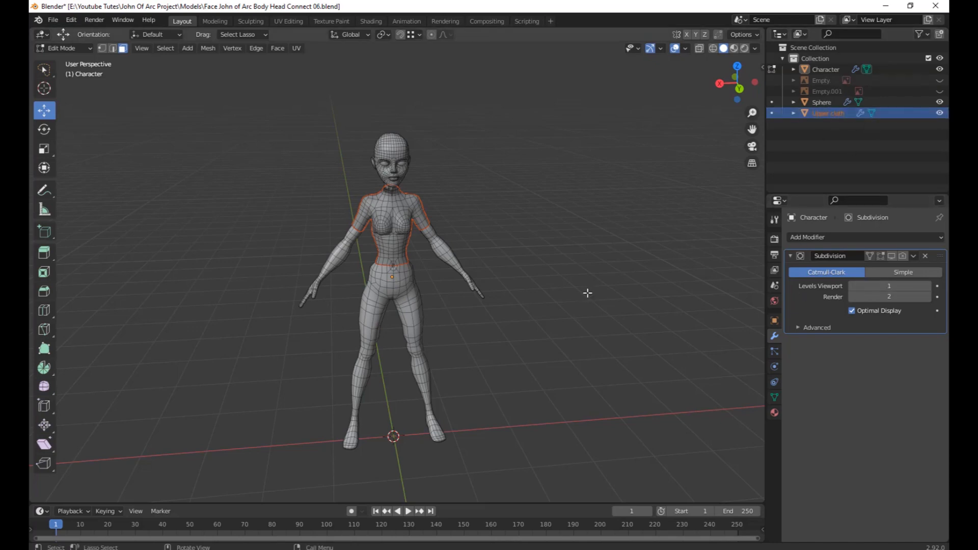
Switch to Object Mode, select the body and enable the viewport display of its Subdivision modifier.
key("Tab")
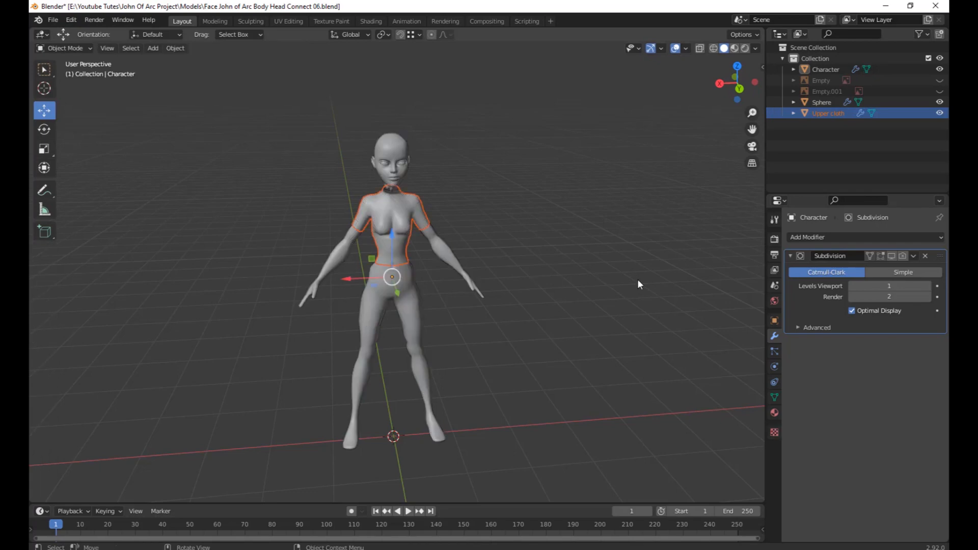
left_click(637, 280)
left_click(404, 232)
scroll(560, 259, "up", 3)
middle_click_drag(560, 257, 558, 339)
scroll(510, 337, "down", 2)
left_click(431, 309)
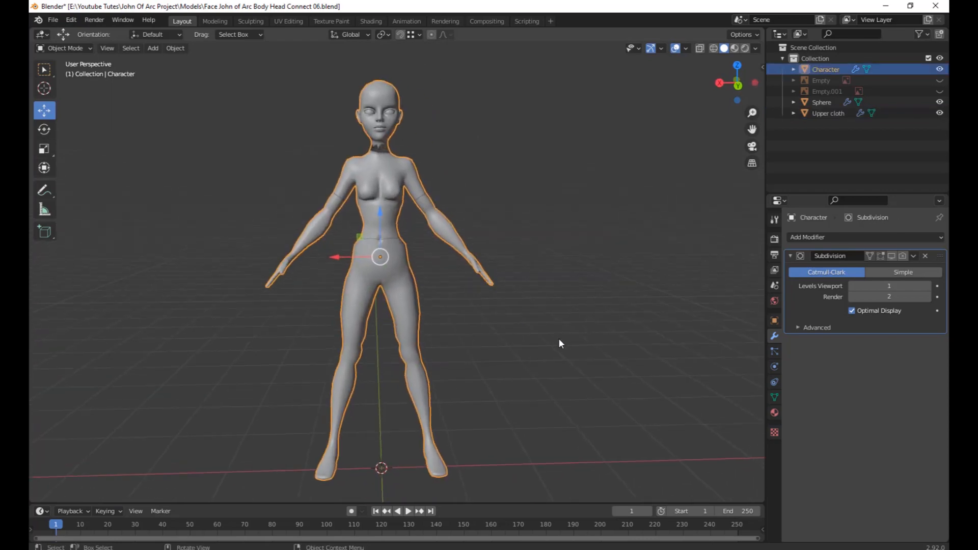
left_click(890, 256)
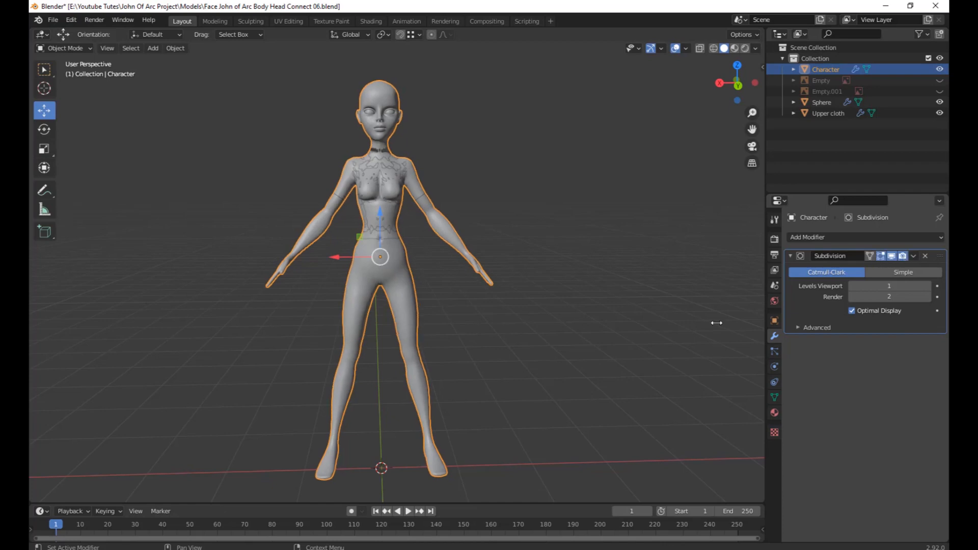
Select the Upper cloth object and examine how it overlaps the body's torso from the front.
left_click(573, 365)
scroll(573, 366, "up", 4)
middle_click_drag(472, 330, 459, 371)
left_click(436, 305)
scroll(510, 371, "down", 2)
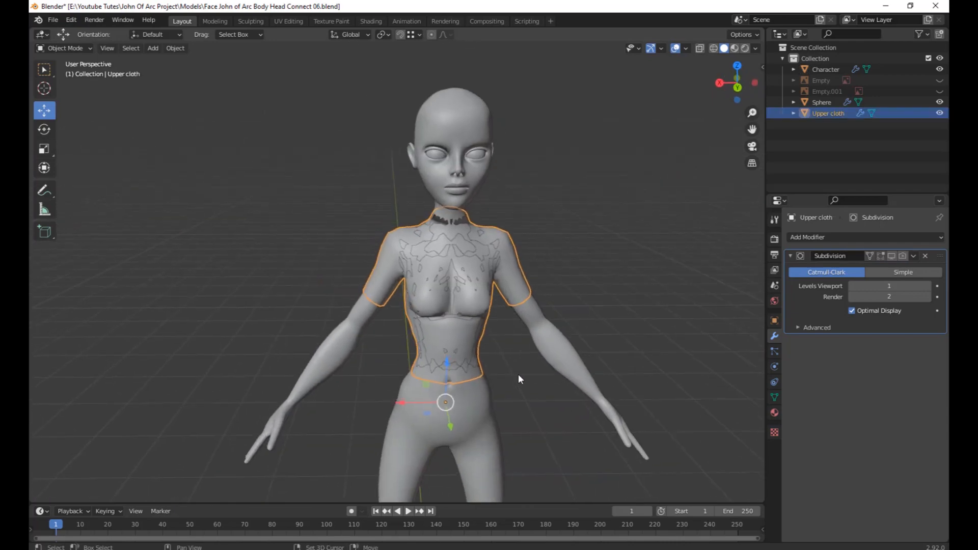
middle_click_drag(518, 379, 463, 328)
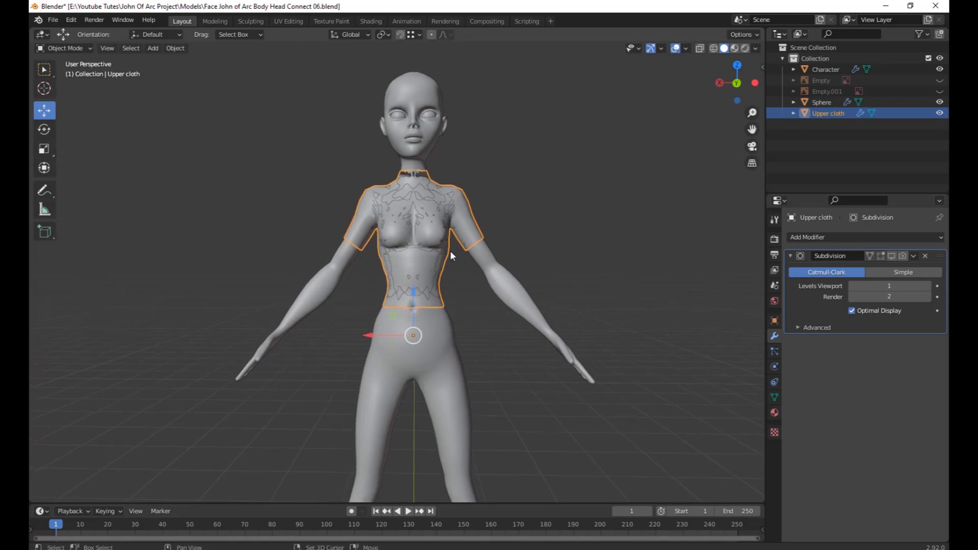
middle_click_drag(450, 251, 452, 263, "shift")
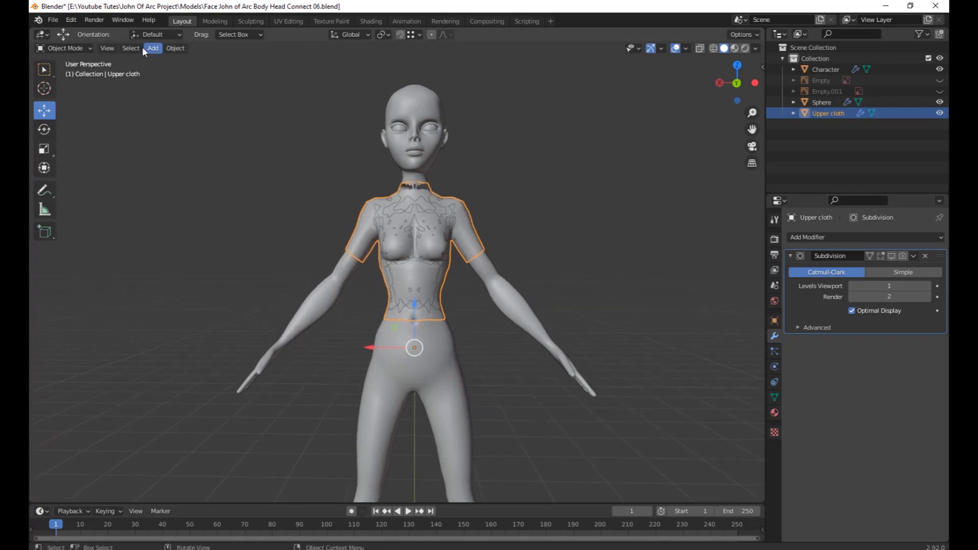
Try to align the Upper cloth with its origin using Geometry to Origin.
left_click(169, 48)
mouse_move(189, 72)
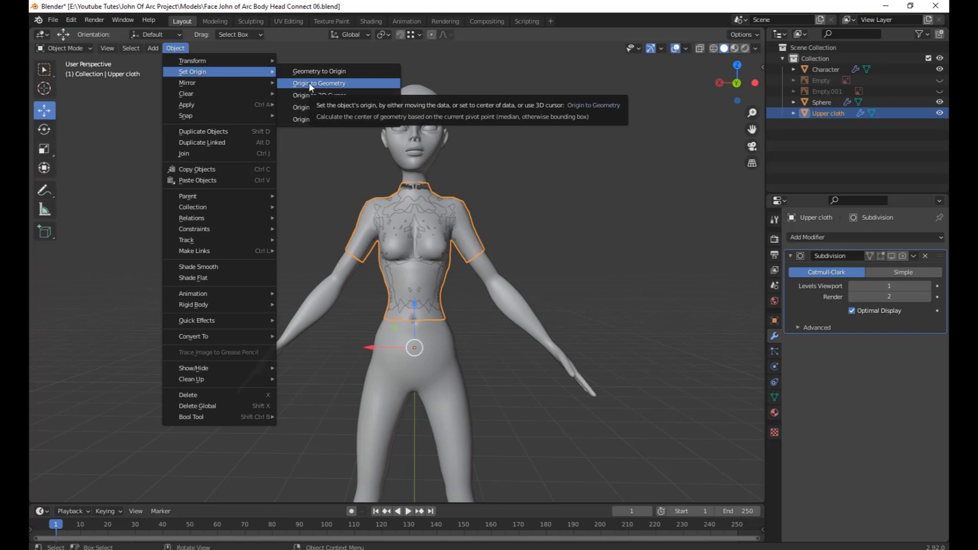
left_click(328, 71)
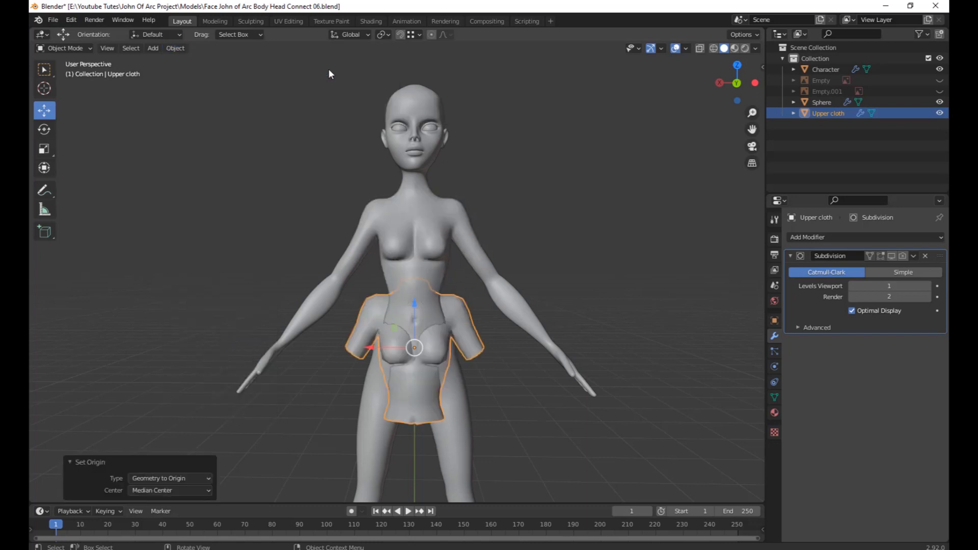
key("ctrl+z")
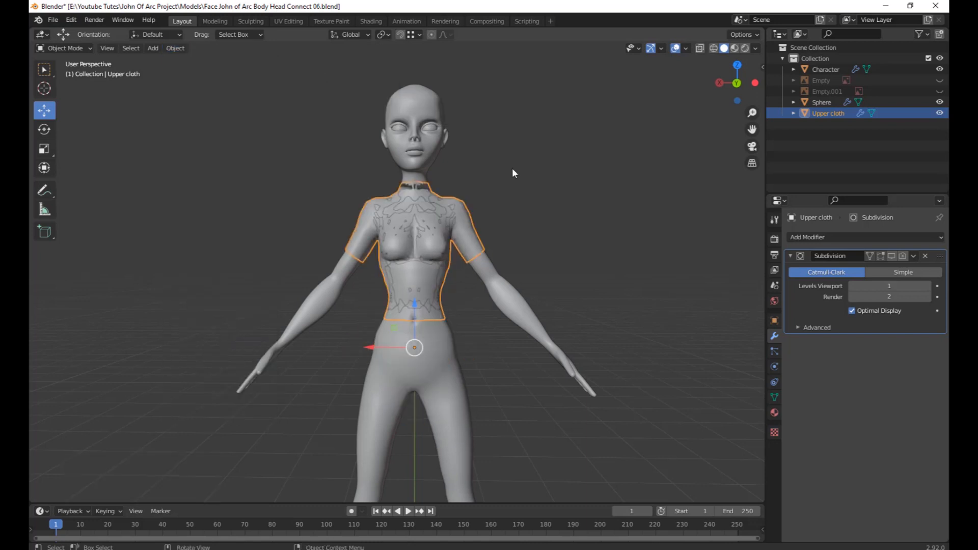
Set the Upper cloth's origin to its own geometry with Origin to Geometry.
left_click(167, 49)
mouse_move(275, 73)
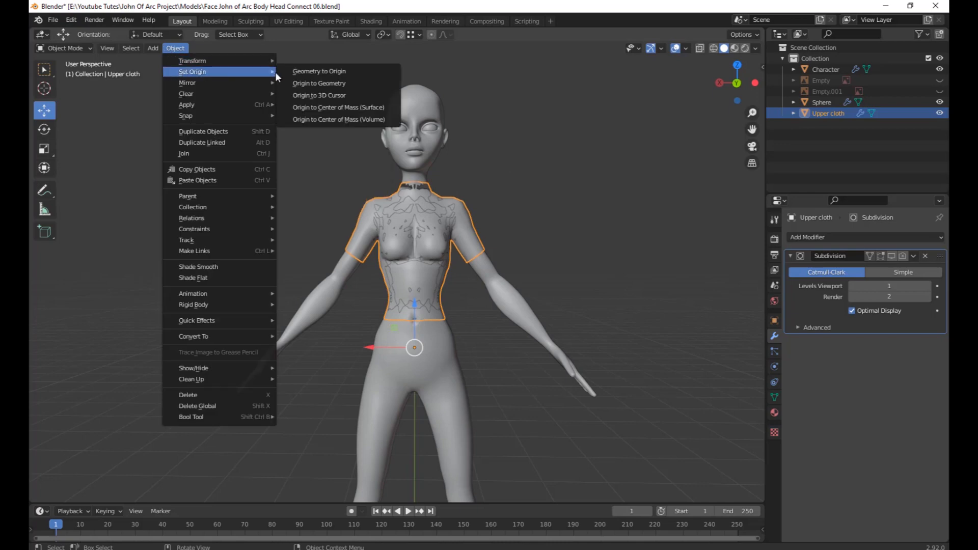
left_click(314, 83)
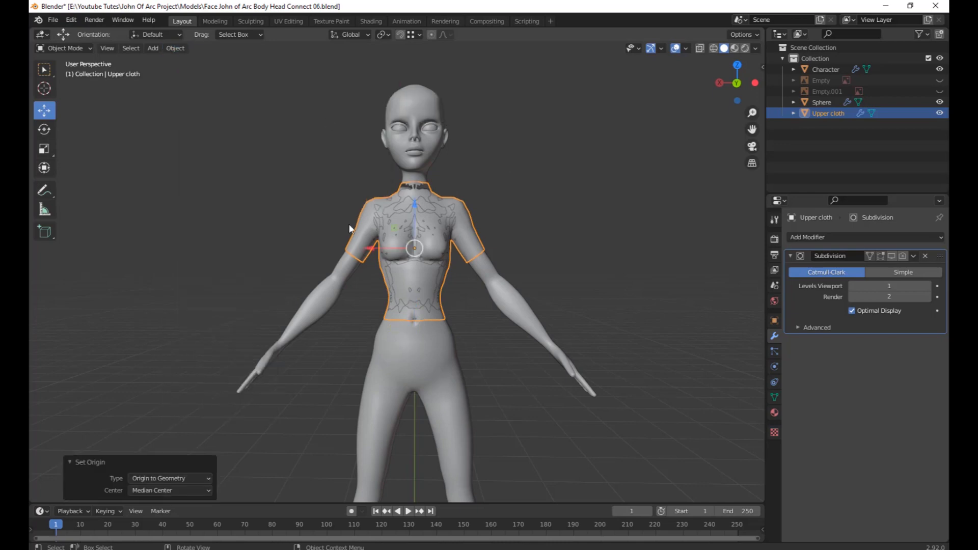
Scale all of the Upper cloth's faces up uniformly to about 1.023 in Edit Mode.
middle_click_drag(630, 226, 574, 267)
scroll(520, 272, "up", 2)
key("Tab")
key("a")
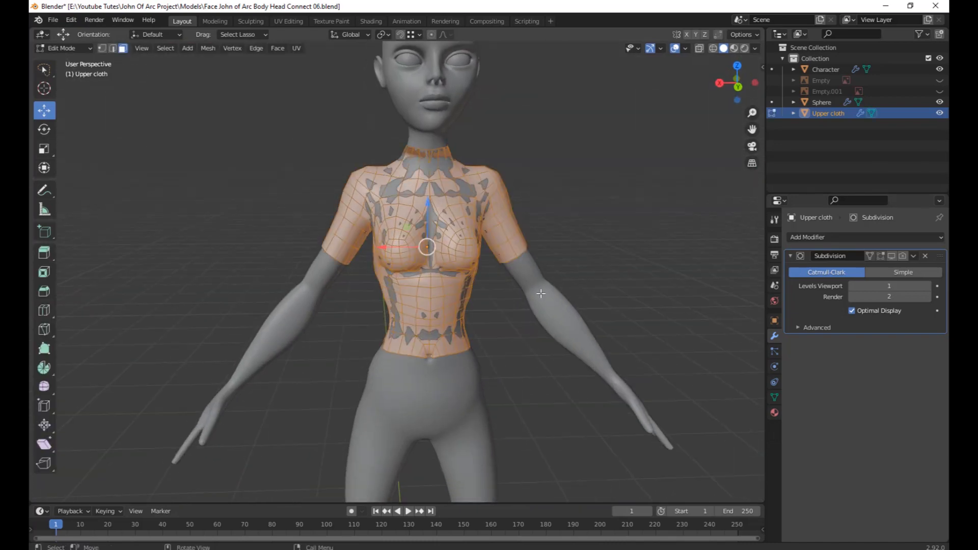
key("s")
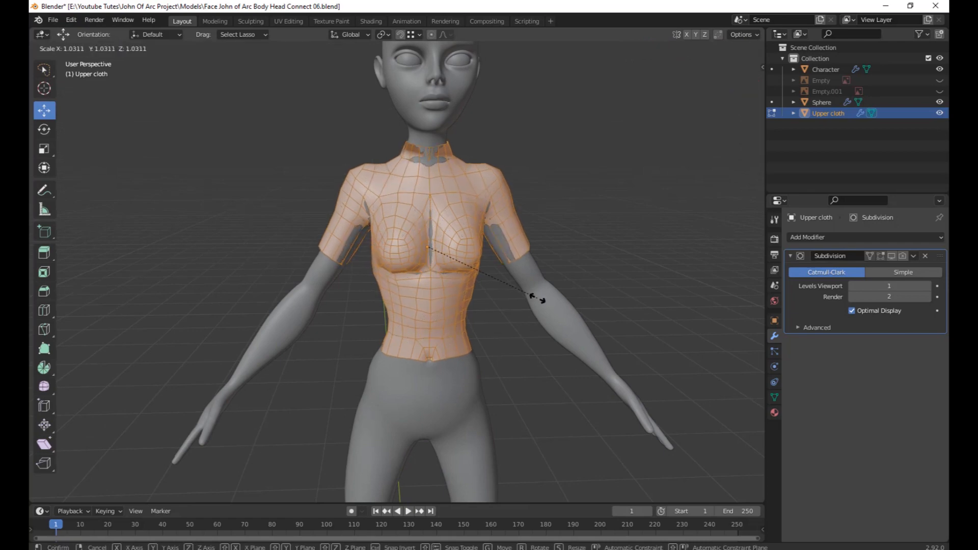
left_click(536, 299)
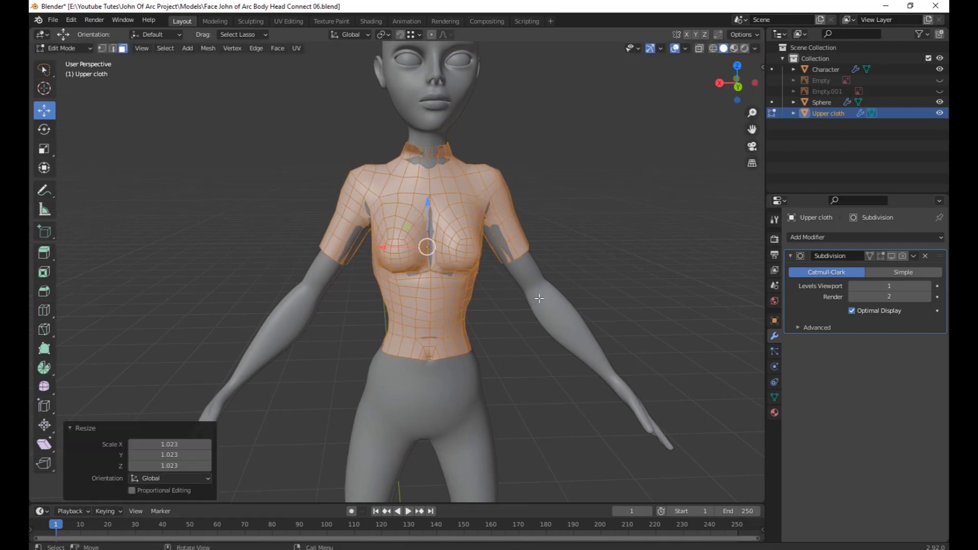
Enable X mirror editing and move an edge on the inner side of the character's left sleeve about 0.017 m away from the arm.
middle_click_drag(535, 299, 710, 334)
scroll(512, 297, "up", 4)
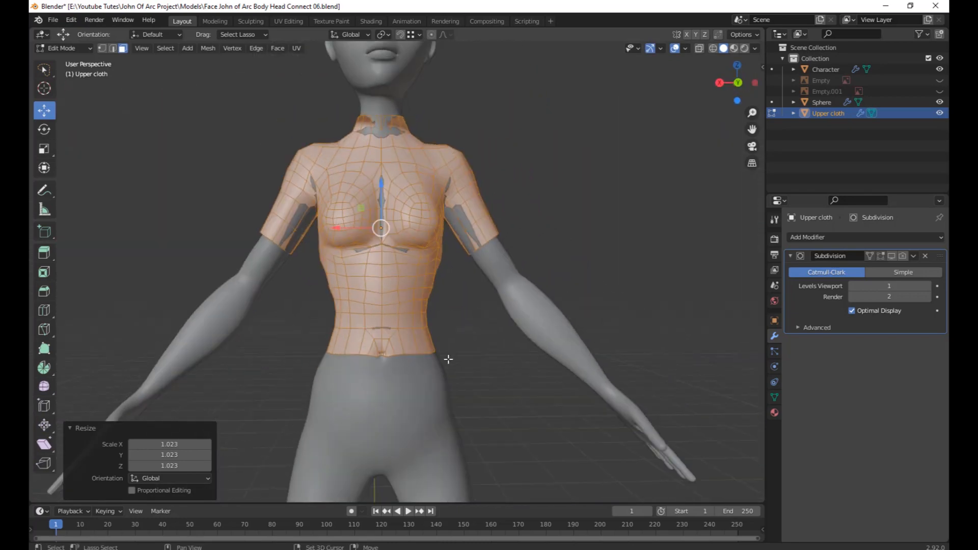
middle_click_drag(448, 360, 556, 372, "shift")
scroll(560, 367, "up", 3)
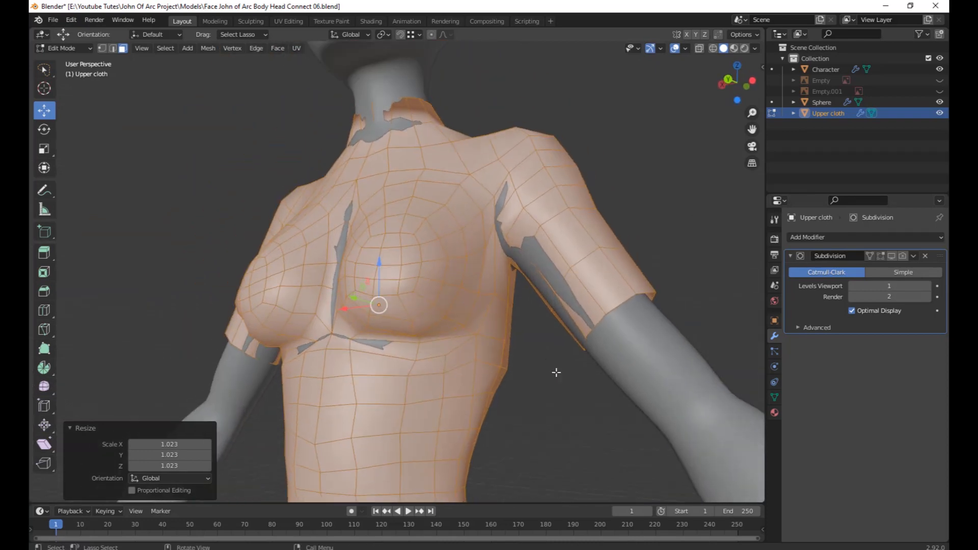
key("2")
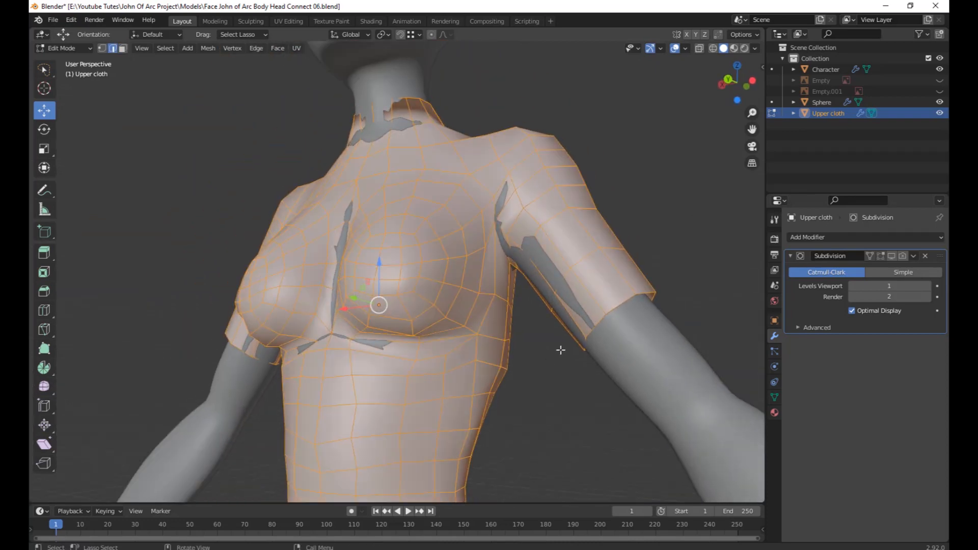
left_click(550, 282)
middle_click_drag(586, 380, 692, 207)
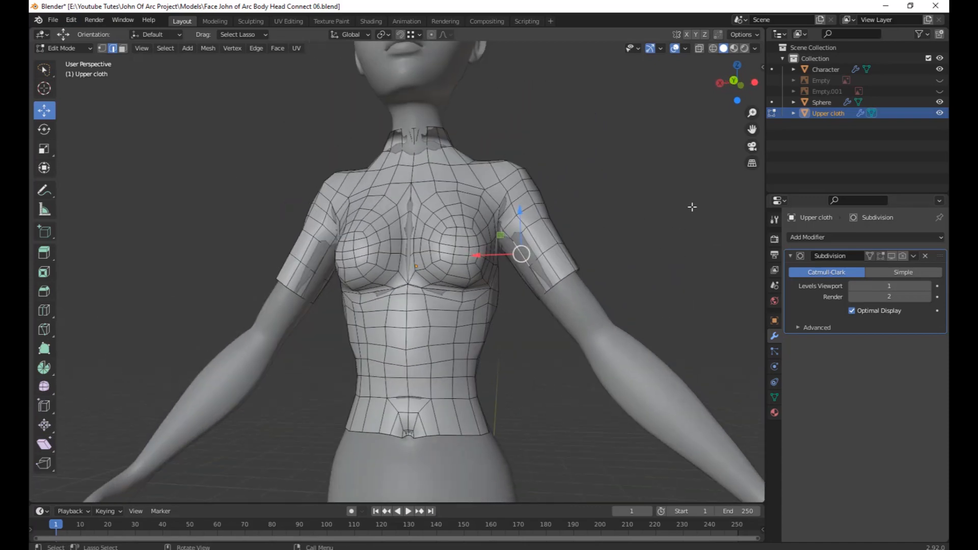
left_click(686, 35)
middle_click_drag(589, 223, 571, 302)
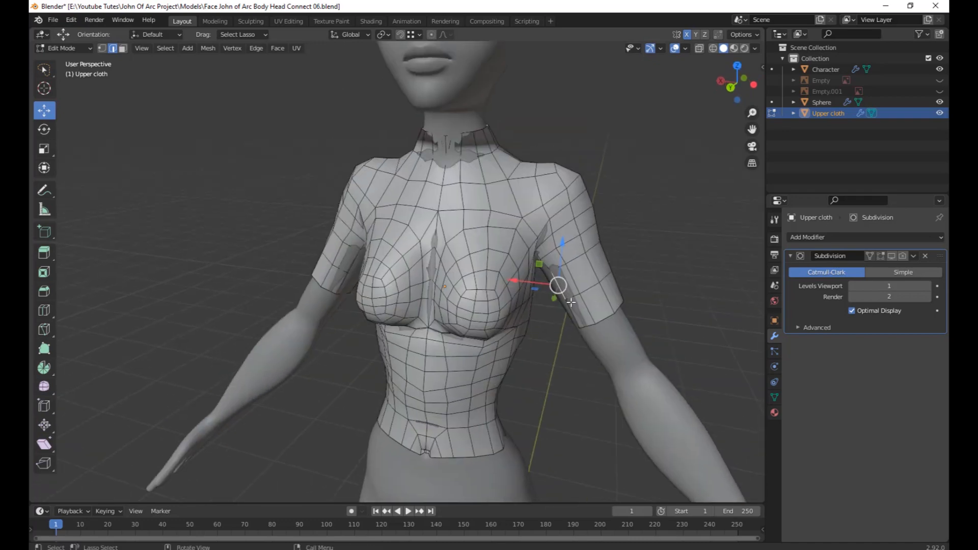
left_click_drag(558, 285, 556, 291)
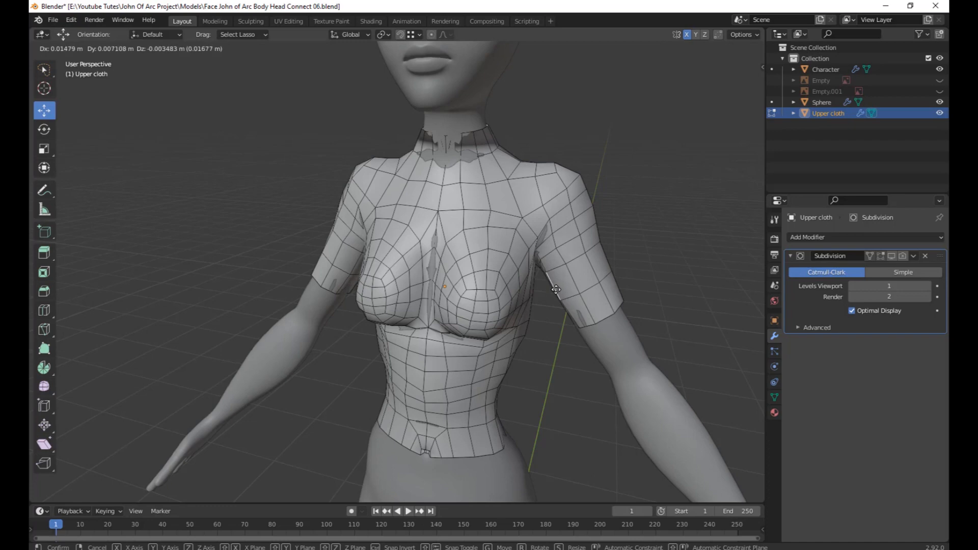
Finish moving the left sleeve's inner edge and pull a vertex at the sleeve's hem about 0.007 m away from the arm.
left_click_drag(556, 290, 556, 289)
middle_click_drag(570, 300, 618, 247)
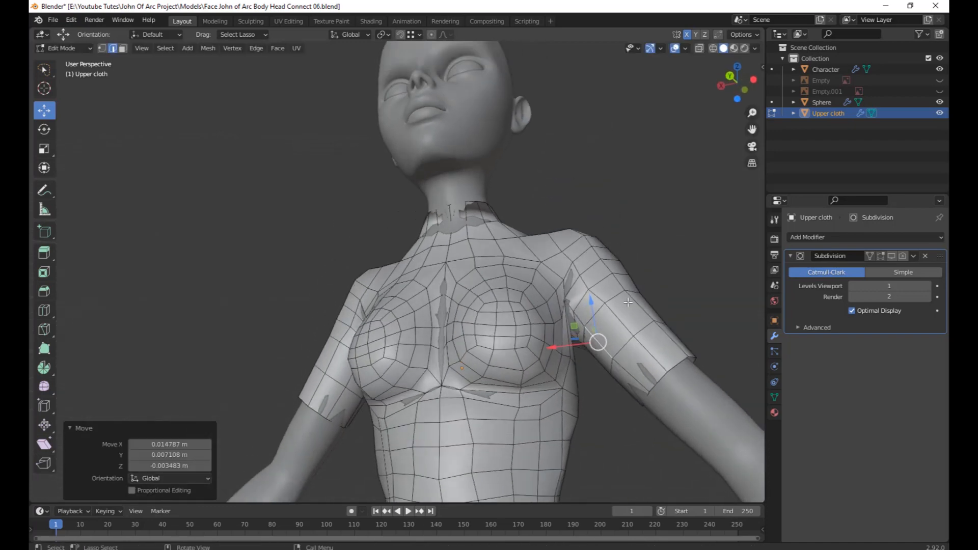
key("1")
middle_click_drag(653, 315, 593, 332)
key("g")
left_click(590, 334)
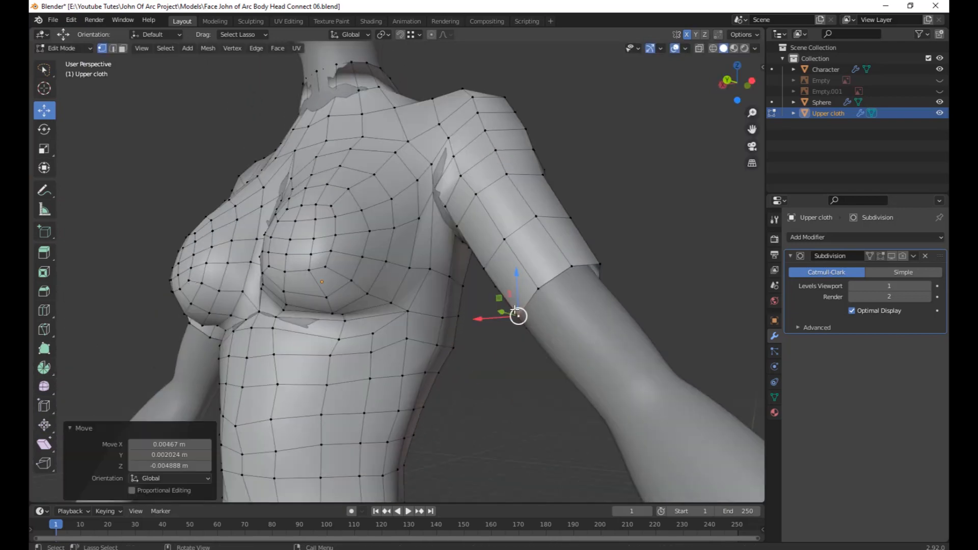
Move the Upper cloth vertex at the front crease of the left armpit about 0.009 m down and forward.
mouse_move(518, 314)
middle_mouse_down()
mouse_move(535, 313)
mouse_move(504, 305)
middle_mouse_up()
left_click(439, 185)
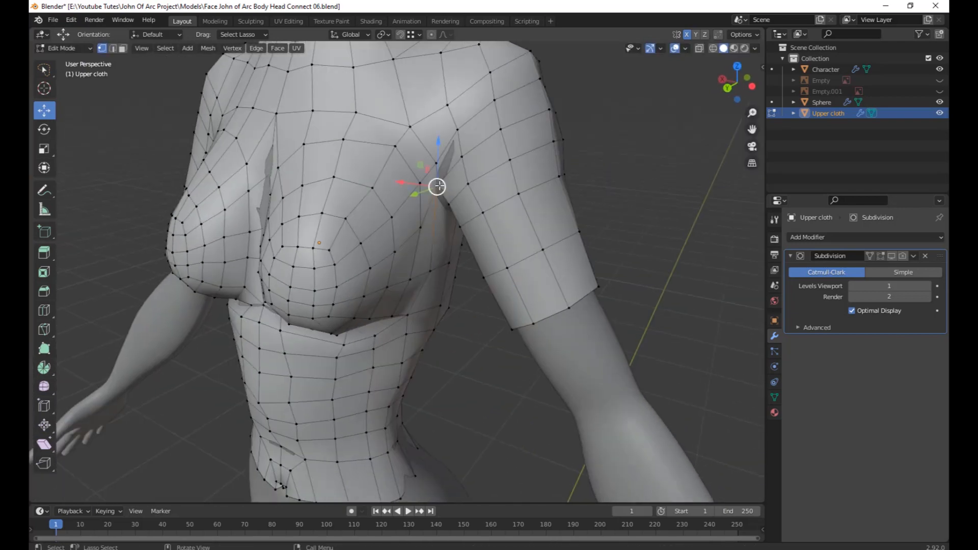
key("g")
left_click(443, 185)
key("g")
left_click(441, 188)
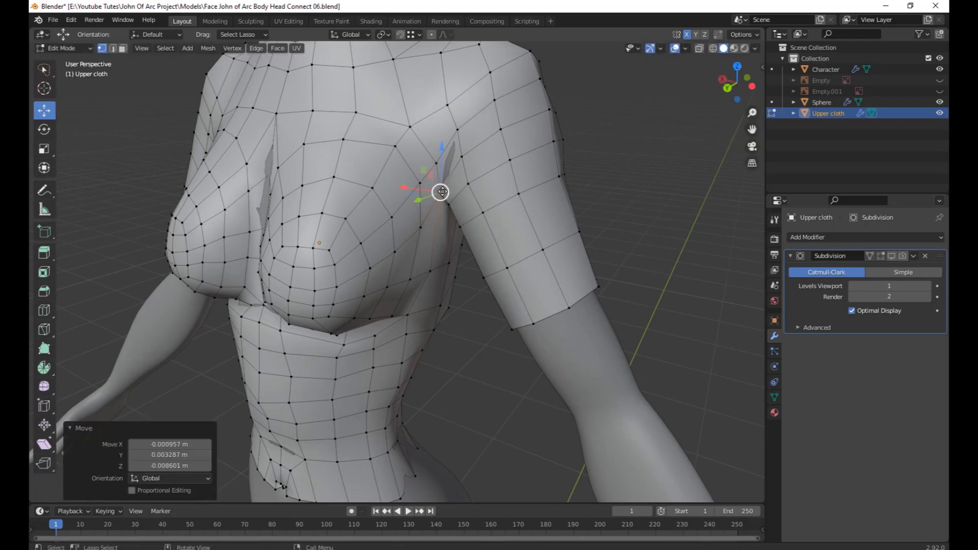
Adjust the vertices below the left armpit, moving the one in the armpit fold about 0.005 m off the body.
middle_click_drag(441, 188, 461, 236)
left_click(466, 269)
key("g")
left_click(517, 375)
left_click(438, 188)
middle_click_drag(437, 188, 464, 319)
key("g")
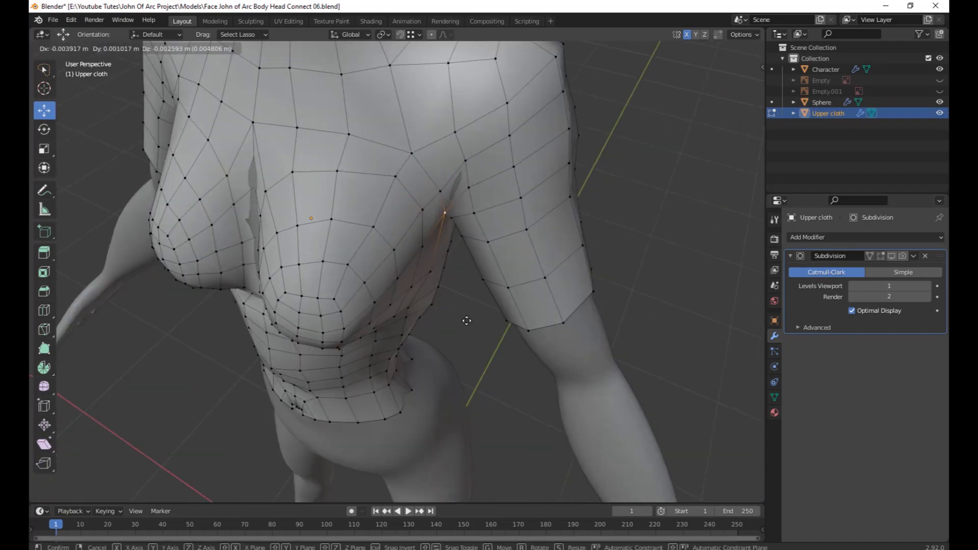
left_click(467, 321)
Move the sleeve vertex beside the front of the left armpit about 0.01 m outward from the arm.
left_click(469, 188)
middle_click_drag(479, 266, 519, 286)
key("g")
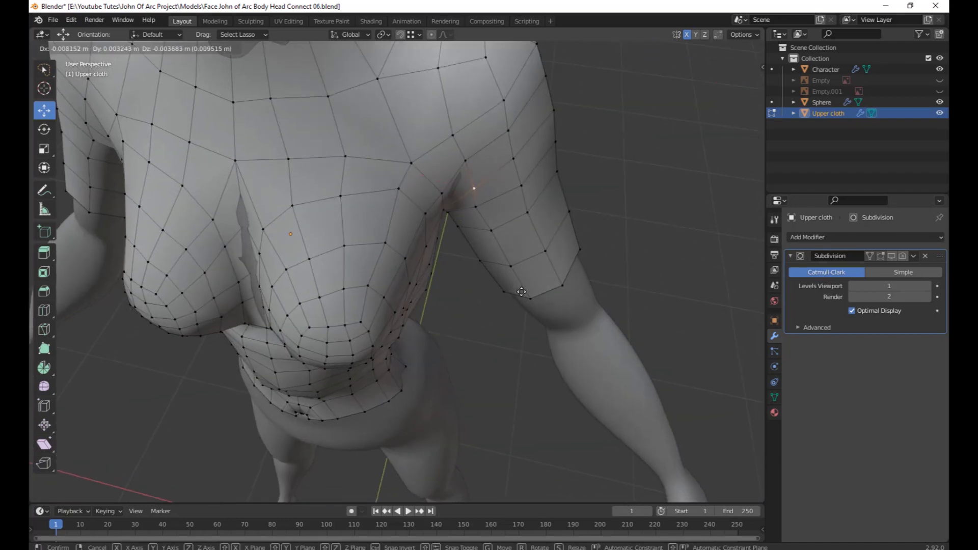
left_click(521, 292)
Move three vertices along the spine on the back of the Upper cloth outward and down by about 0.024, 0.022 and 0.003 m.
middle_click_drag(488, 204, 553, 345)
key("g")
left_click(373, 268)
key("g")
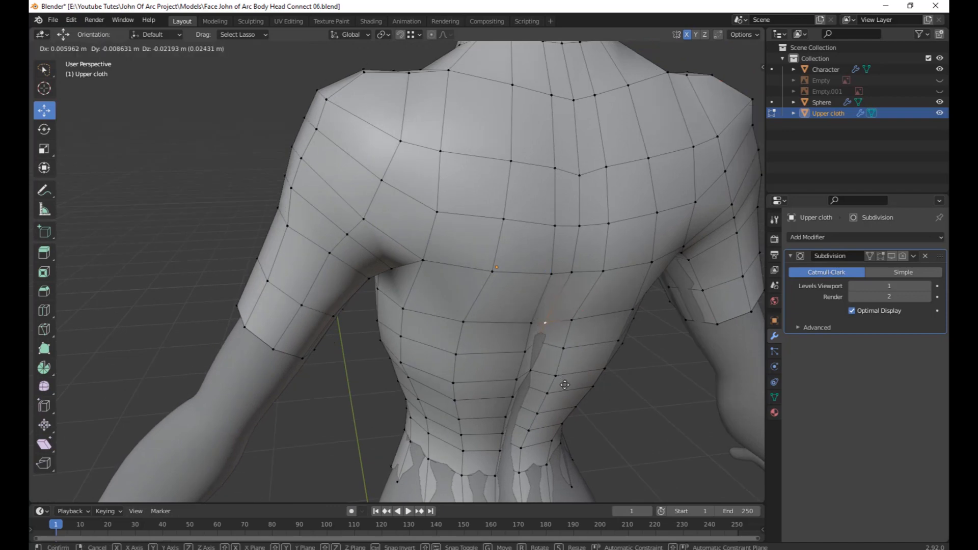
left_click(565, 385)
mouse_move(565, 385)
middle_mouse_down()
mouse_move(586, 375)
mouse_move(573, 385)
middle_mouse_up()
key("g")
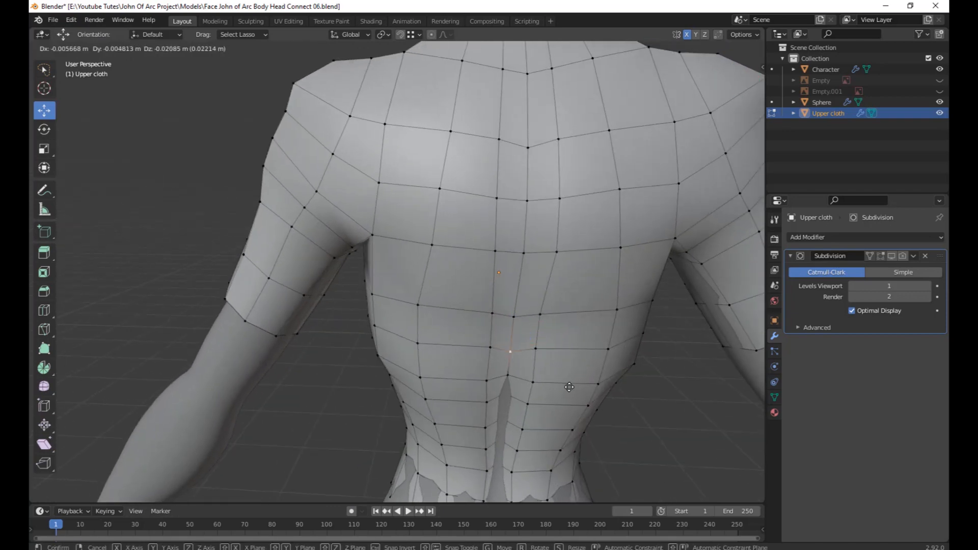
left_click(571, 383)
key("g")
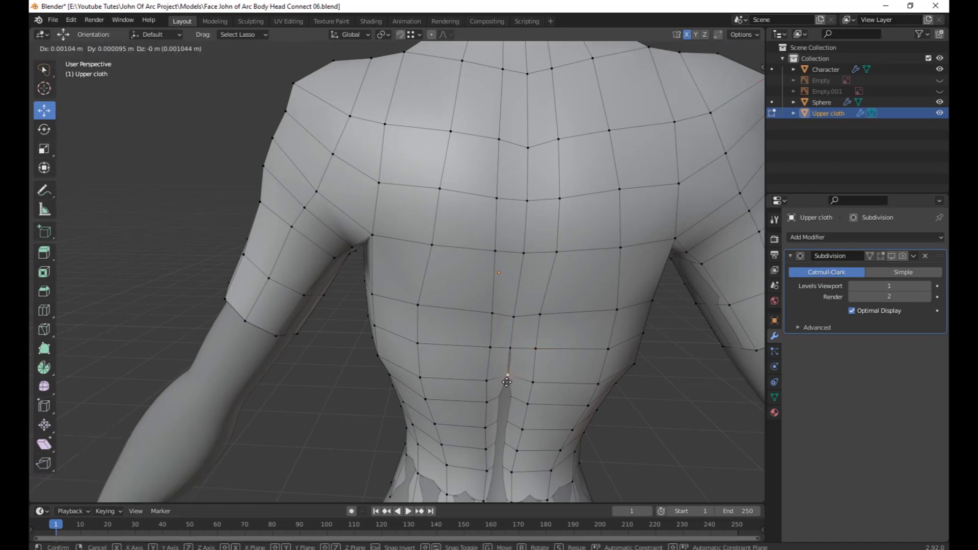
left_click(506, 384)
Delete the lowest loop of faces around the waist of the Upper cloth.
middle_click_drag(507, 384, 569, 320)
scroll(569, 319, "up", 2)
middle_click_drag(488, 312, 620, 286, "shift")
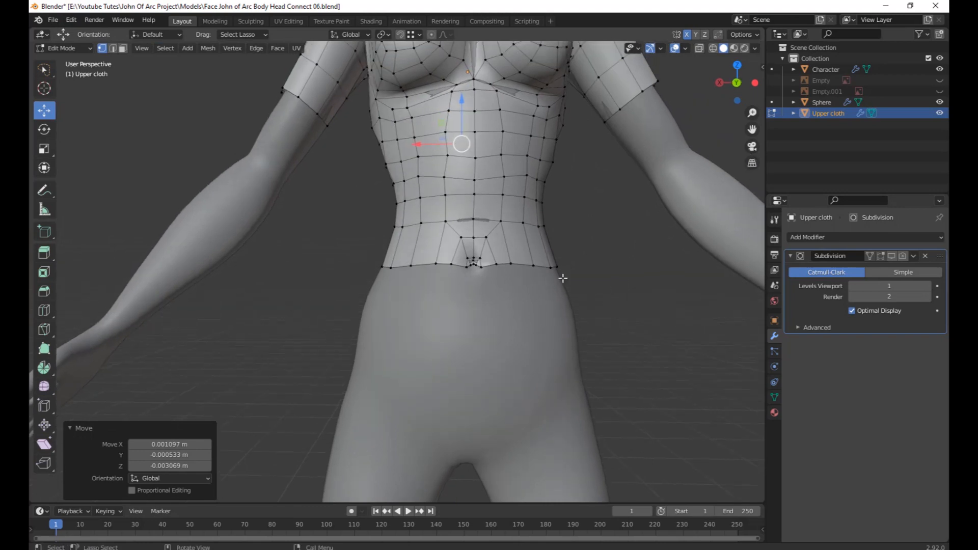
middle_click_drag(561, 275, 570, 284)
key("3")
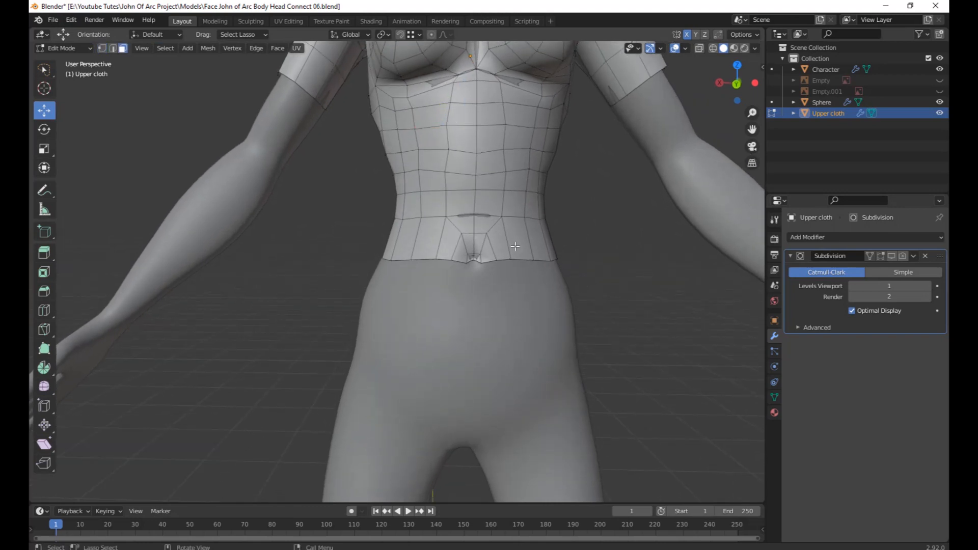
left_click(555, 246, "alt")
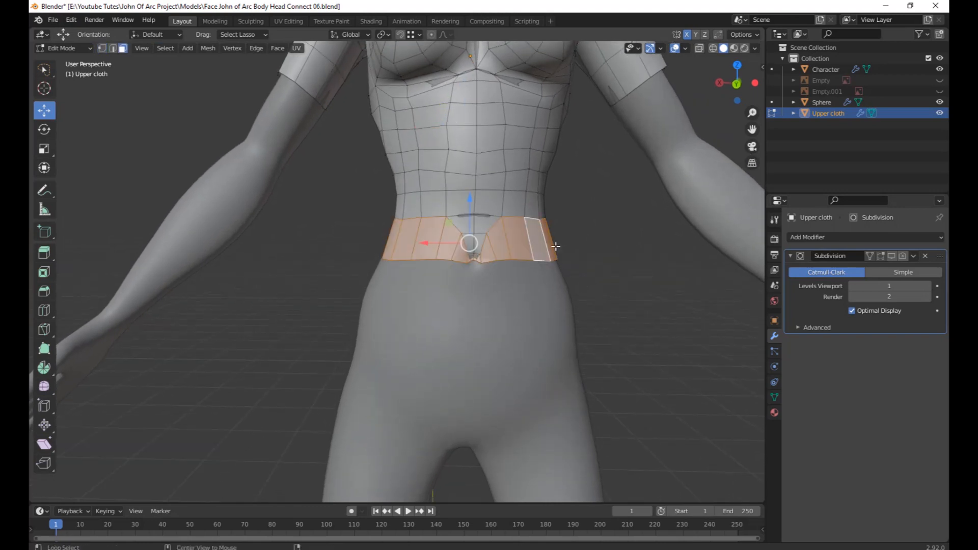
key("x")
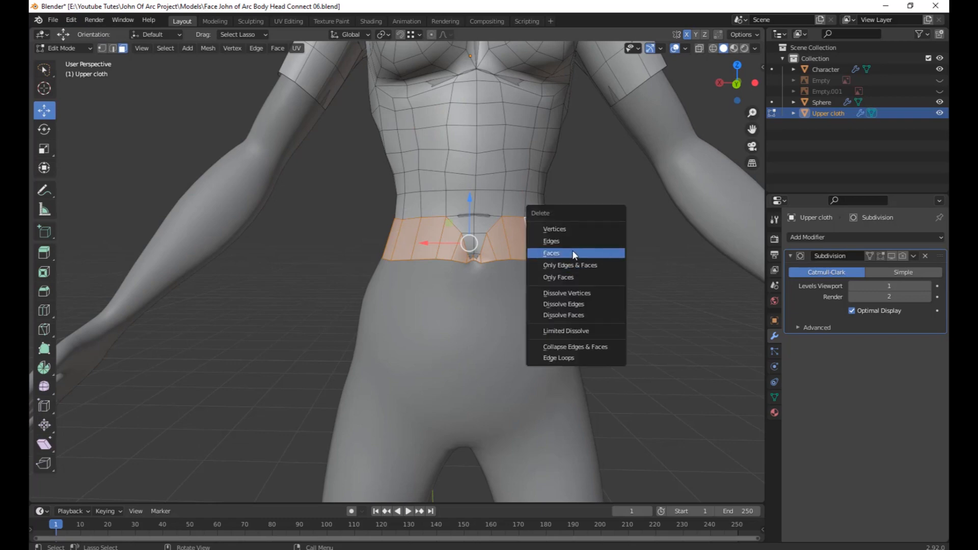
left_click(572, 253)
Try to delete the leftover faces above the navel together with the faces behind them, and undo the deletion.
mouse_move(599, 296)
left_mouse_down()
mouse_move(406, 237)
mouse_move(490, 223)
mouse_move(484, 227)
left_mouse_up()
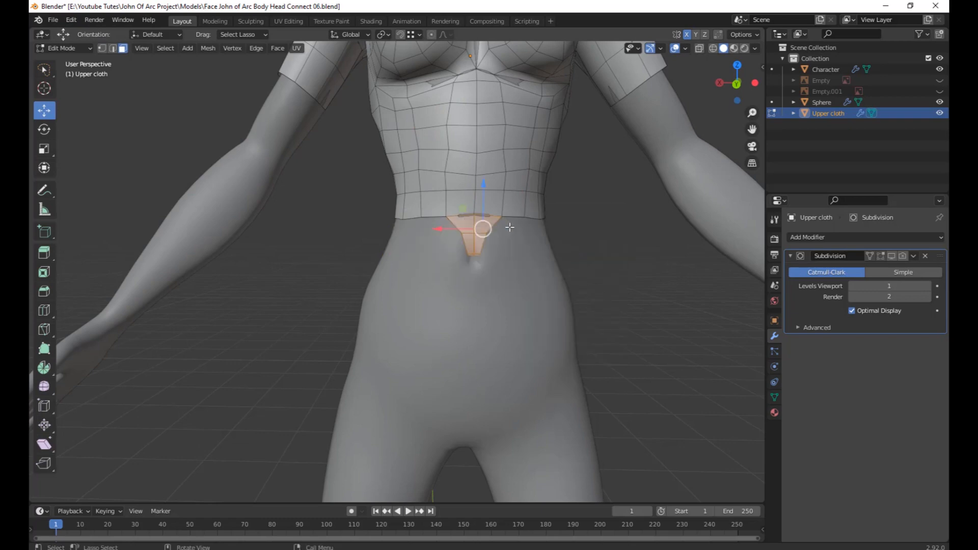
key("x")
left_click(588, 246)
middle_click_drag(588, 246, 601, 268)
key("ctrl+z")
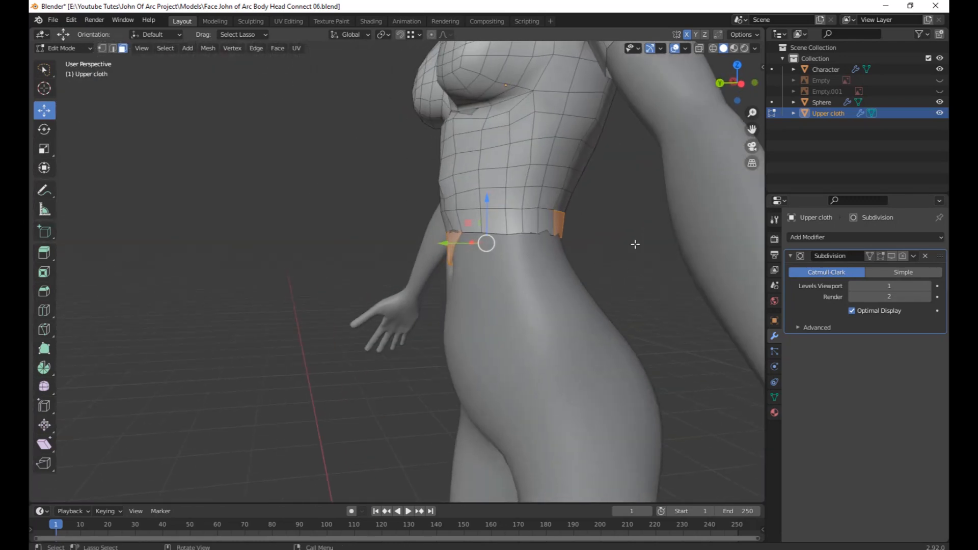
Delete only the four leftover front faces of the Upper cloth between the waist hem and the navel.
middle_click_drag(533, 273, 624, 269)
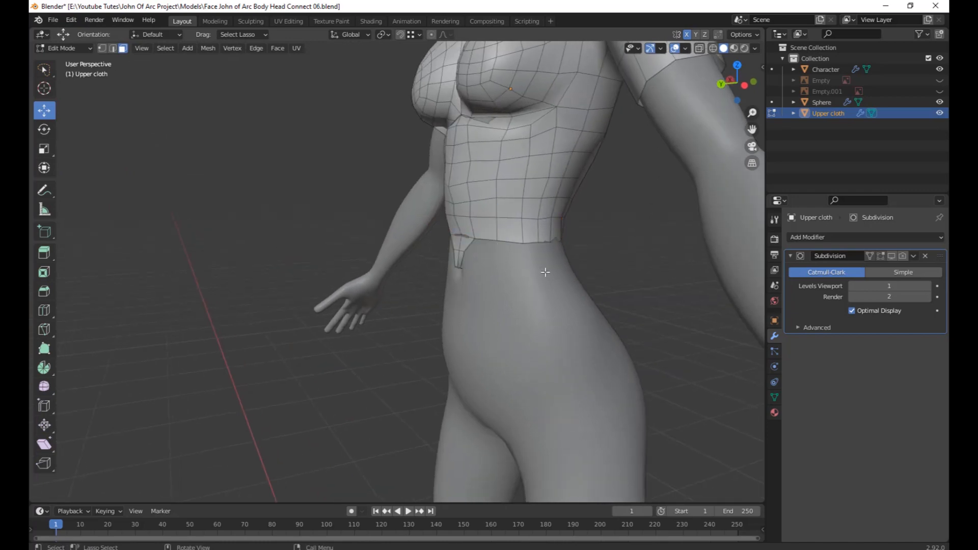
middle_click_drag(545, 272, 654, 271)
scroll(559, 270, "up", 4)
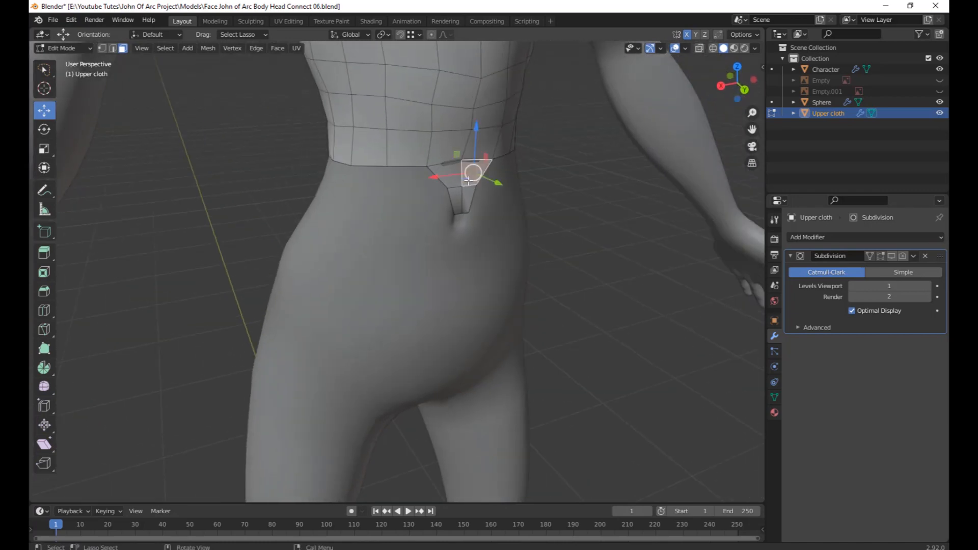
left_click(445, 169, "shift")
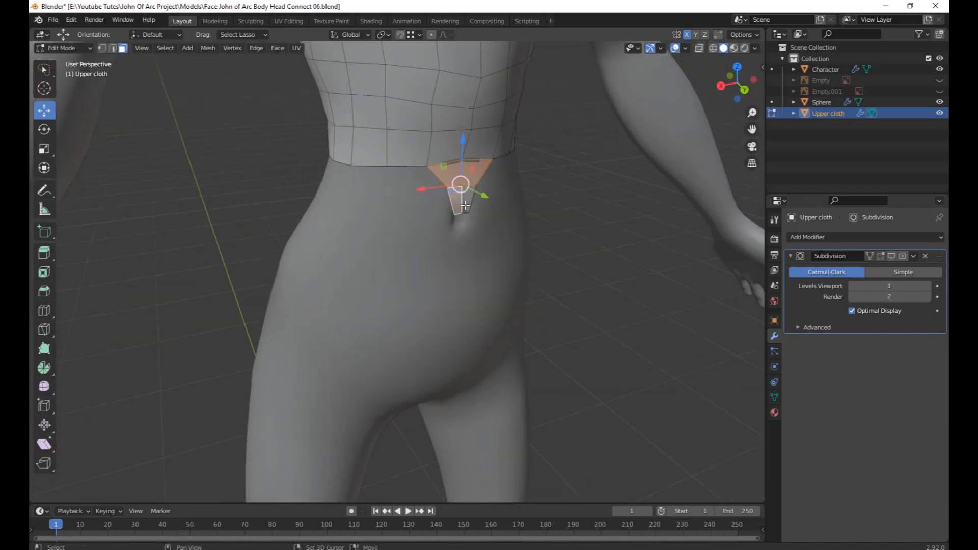
middle_click_drag(500, 224, 606, 258)
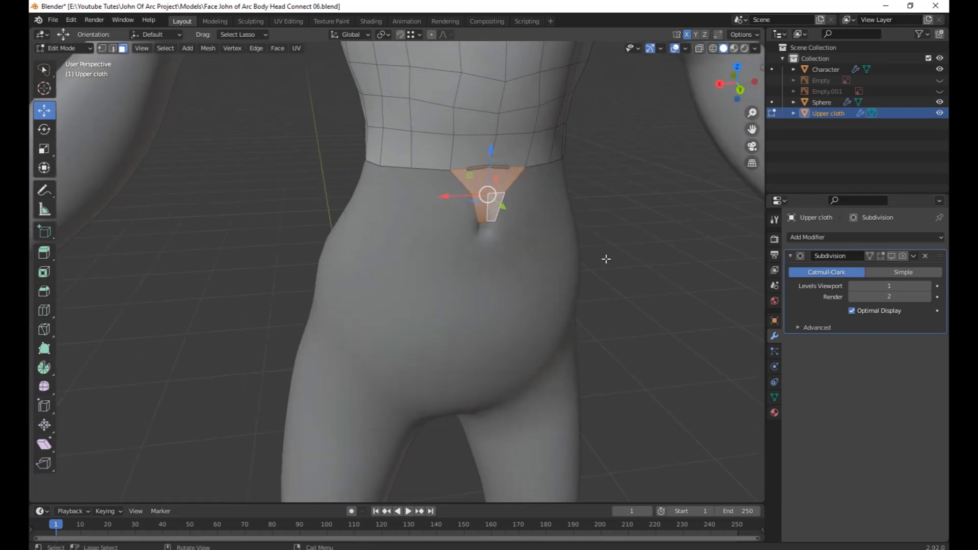
key("x")
left_click(606, 259)
Delete the small remaining faces of the Upper cloth inside the navel.
scroll(609, 253, "down", 3)
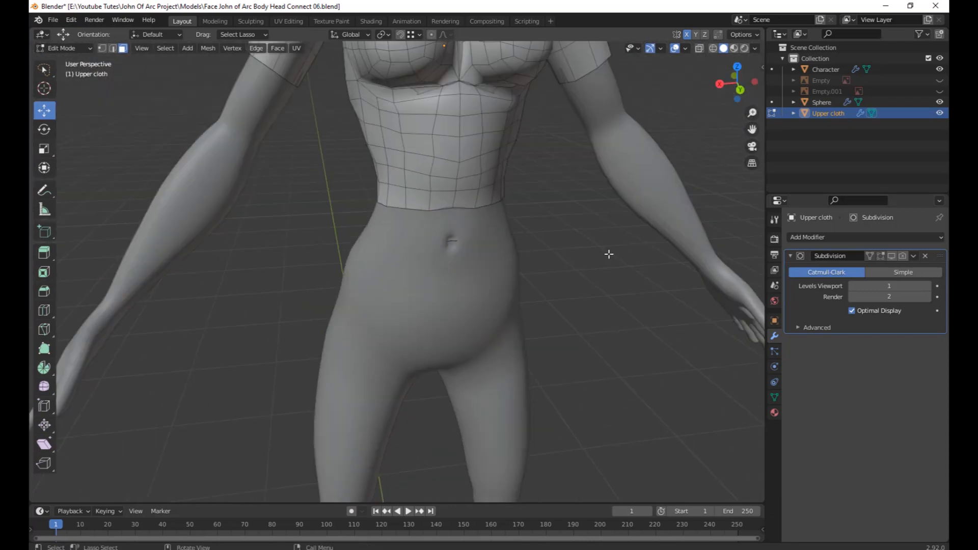
middle_click_drag(609, 253, 563, 239)
scroll(511, 246, "up", 5)
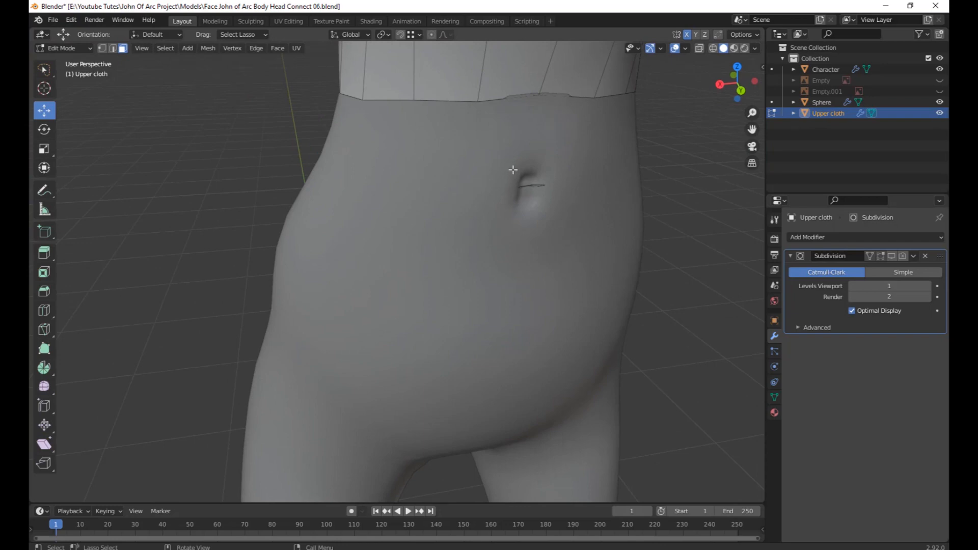
left_click_drag(512, 170, 511, 228)
middle_click_drag(580, 245, 598, 254)
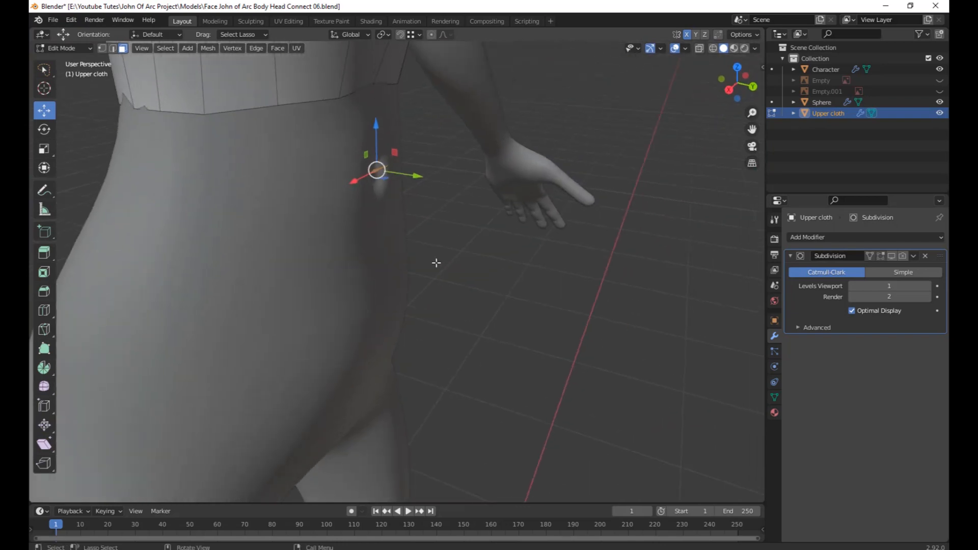
key("x")
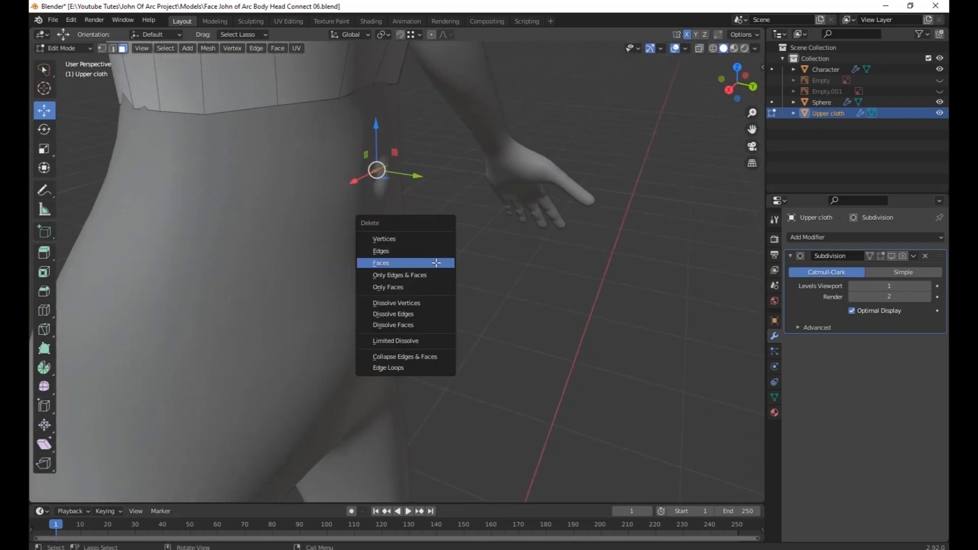
left_click(436, 262)
Move two short edges beside the spine on the lower back outward and down by about 0.008 m and 0.018 m.
scroll(500, 255, "down", 4)
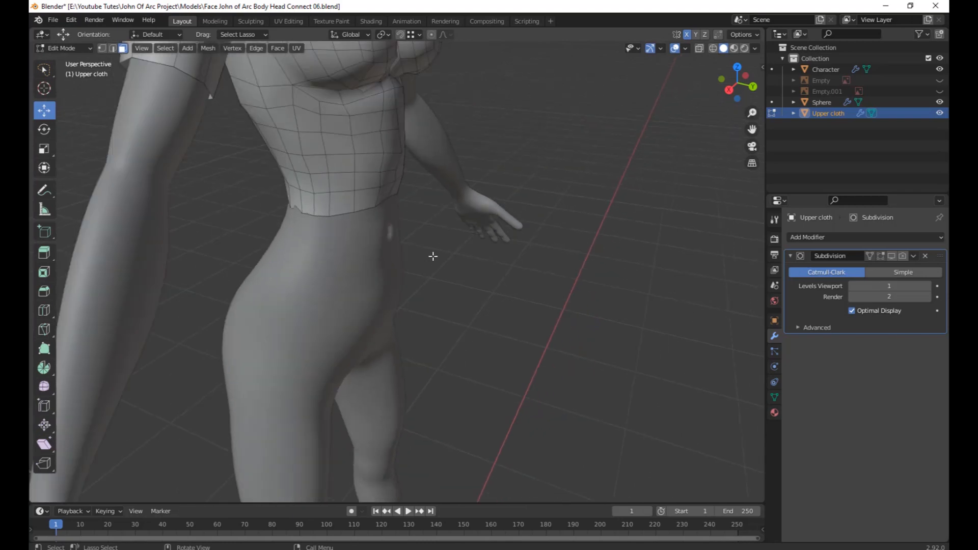
middle_click_drag(433, 255, 551, 247)
scroll(551, 247, "up", 3)
scroll(435, 259, "down", 3)
middle_click_drag(432, 260, 511, 220)
middle_click_drag(486, 346, 490, 299)
scroll(484, 255, "up", 2)
scroll(463, 351, "up", 2)
middle_click_drag(490, 299, 513, 335, "shift")
left_click(471, 241)
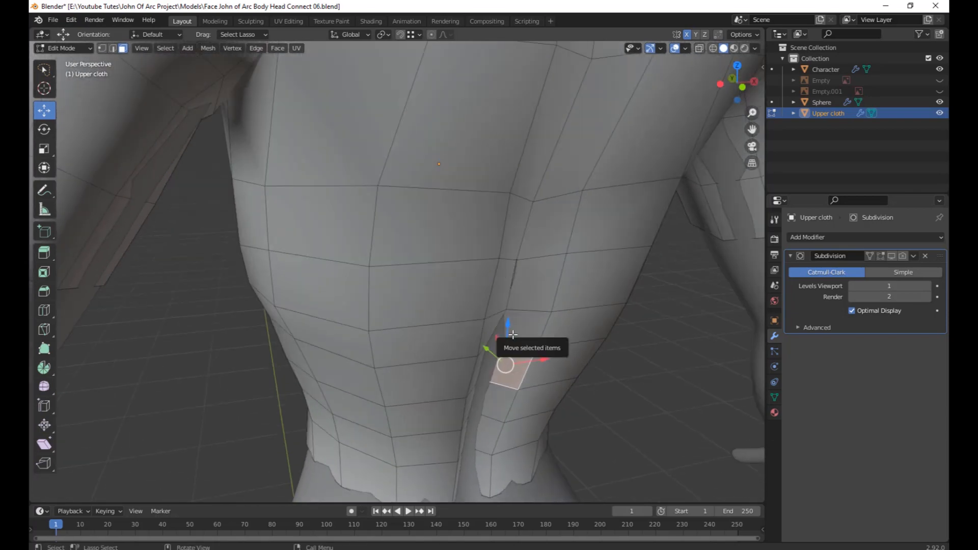
middle_click_drag(506, 370, 499, 372)
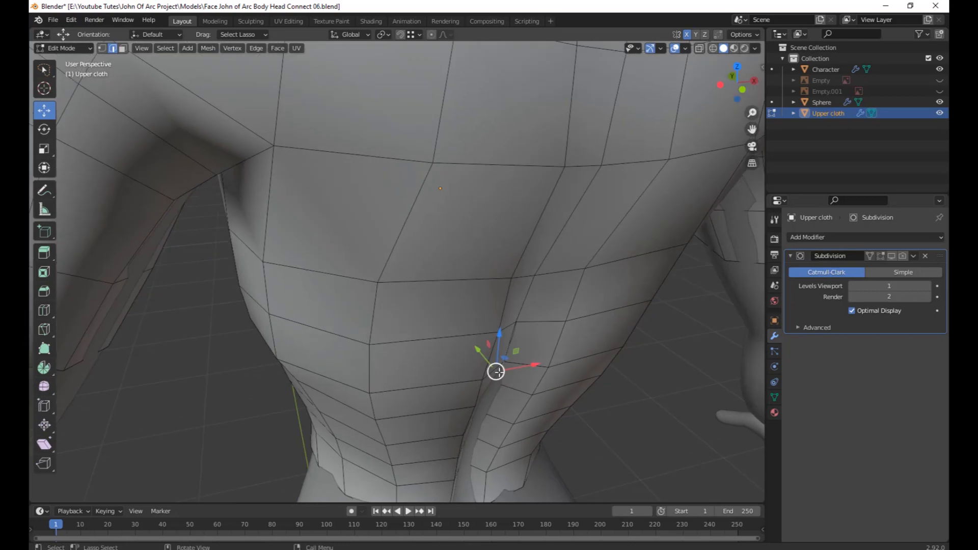
key("g")
left_click(490, 416)
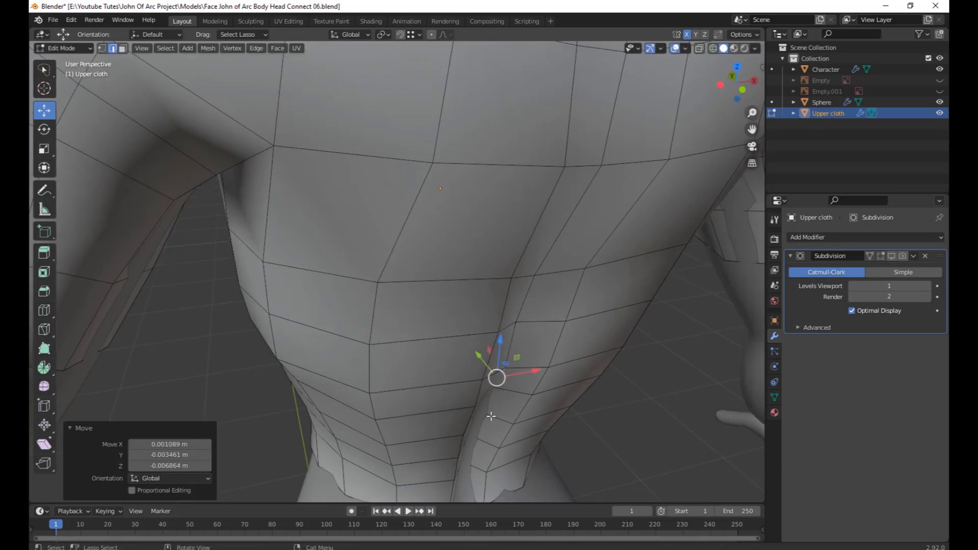
key("g")
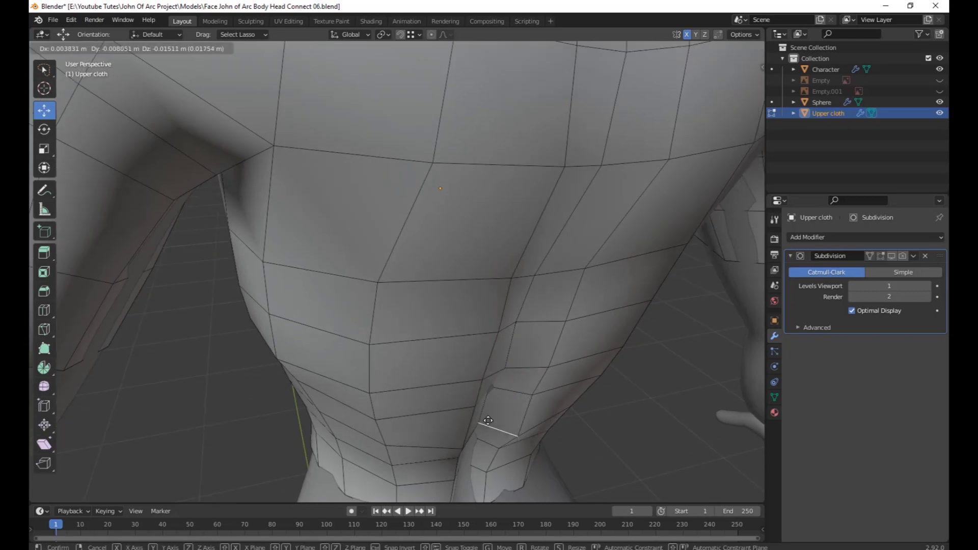
left_click(487, 414)
Delete the high collar faces of the Upper cloth around the character's neck.
middle_click_drag(502, 432, 758, 392)
scroll(500, 362, "up", 2)
middle_click_drag(499, 362, 510, 448, "shift")
scroll(514, 301, "up", 2)
scroll(482, 152, "down", 2)
middle_click_drag(481, 156, 467, 232, "shift")
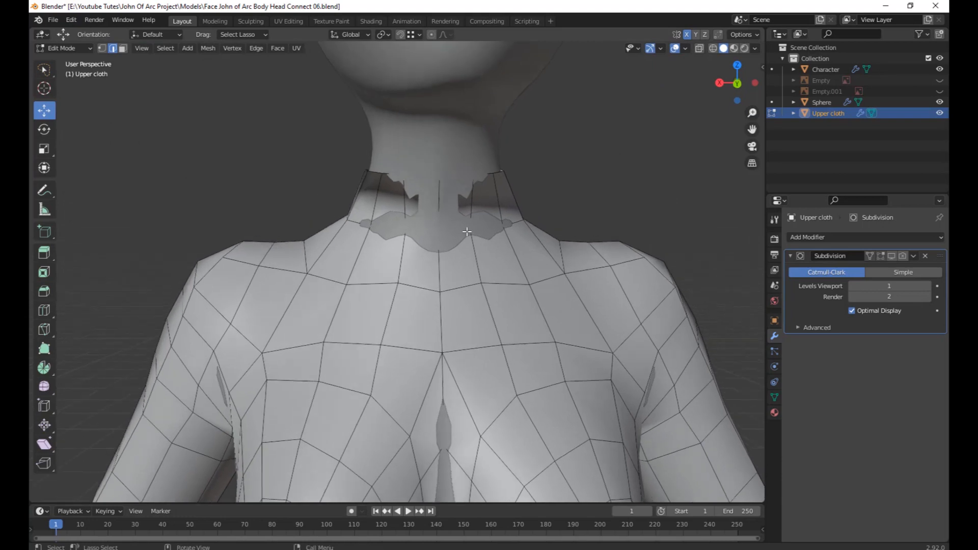
left_click_drag(528, 180, 418, 203)
mouse_move(433, 214)
middle_mouse_down()
mouse_move(629, 246)
mouse_move(703, 269)
middle_mouse_up()
key("3")
key("KP_3")
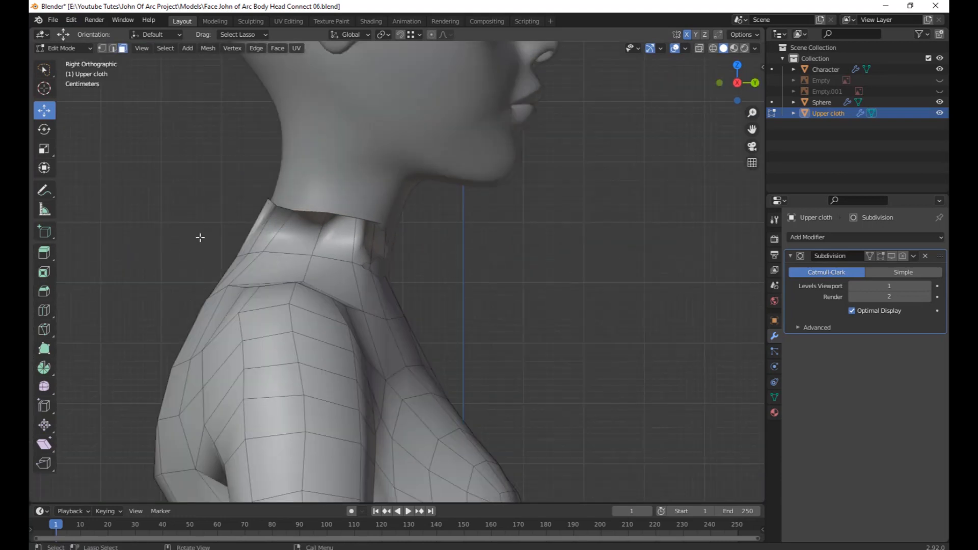
left_click_drag(200, 234, 154, 179)
left_click(317, 241)
Close the gaps left in the Upper cloth at the front of the shoulder and beside the neck.
middle_click_drag(317, 241, 436, 302)
scroll(436, 302, "up", 4)
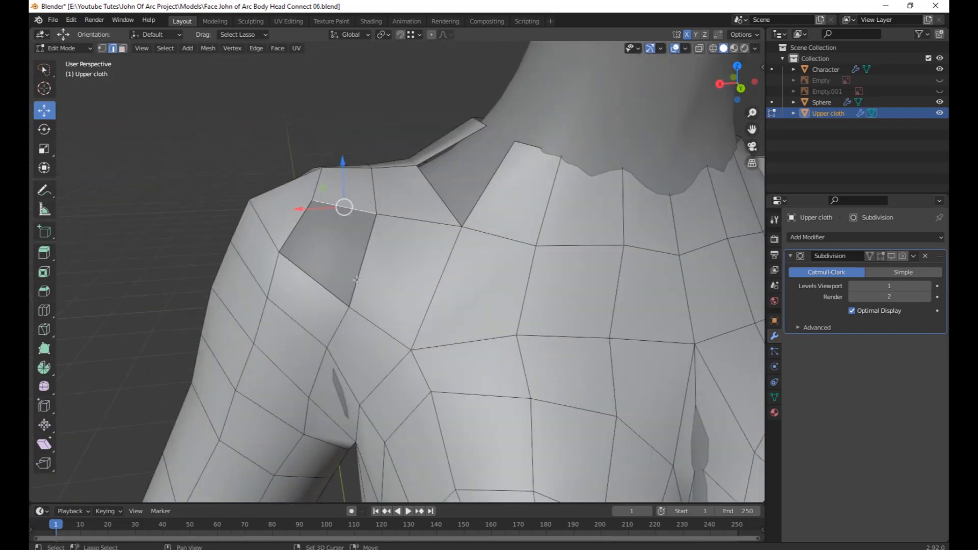
scroll(483, 190, "down", 4)
middle_click_drag(484, 190, 520, 283)
Delete the row of front faces along the base of the neck to lower the neckline.
left_click(532, 116)
key("3")
left_click(516, 117)
left_click(474, 119, "shift")
left_click(431, 120, "shift")
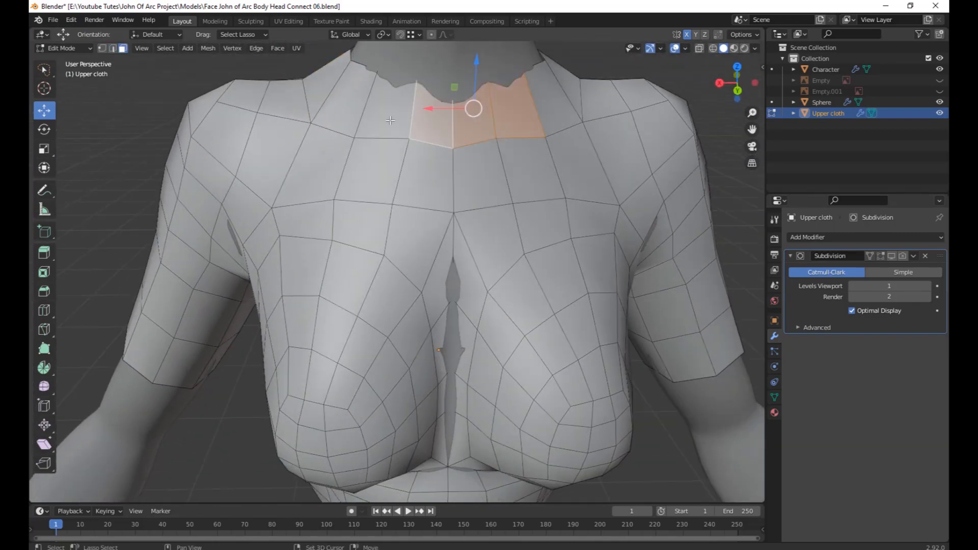
key("x")
left_click(499, 162)
Delete the next four upper-chest faces and the remaining faces beside the neck to widen the neckline.
left_click(531, 169)
left_click(479, 173, "shift")
left_click(427, 173, "shift")
left_click(375, 171, "shift")
key("x")
left_click(488, 171)
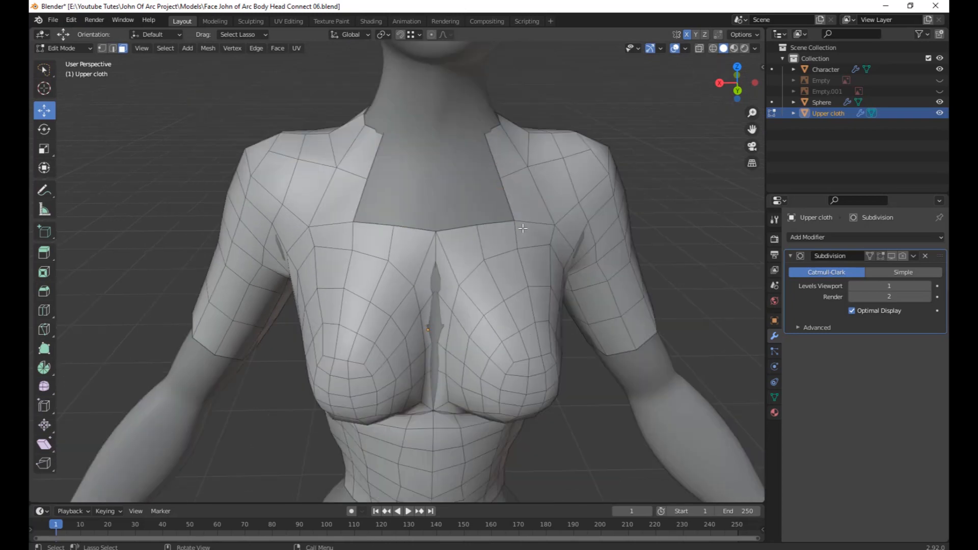
key("x")
left_click(481, 296)
Delete the faces at the centre of the chest and the neckline corner faces on both sides to deepen the neckline.
scroll(458, 294, "down", 2)
middle_click_drag(402, 299, 435, 292)
scroll(428, 291, "up", 3)
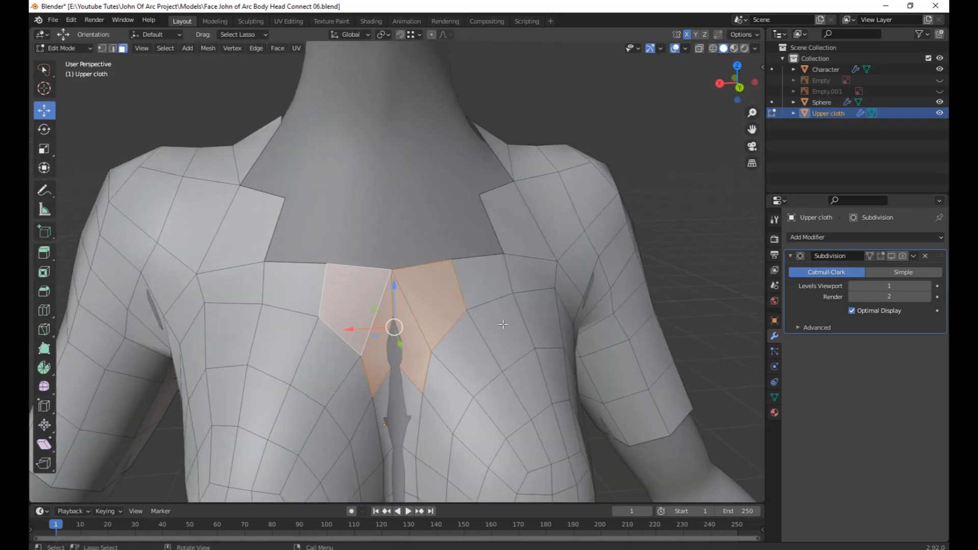
left_click(316, 233, "shift")
left_click(503, 234, "shift")
key("x")
left_click(499, 239)
Move the centre neckline vertex between the breasts about 0.02 m forward along the Y axis.
middle_click_drag(484, 245, 430, 295)
key("1")
left_click(424, 295)
left_click_drag(393, 347, 382, 361)
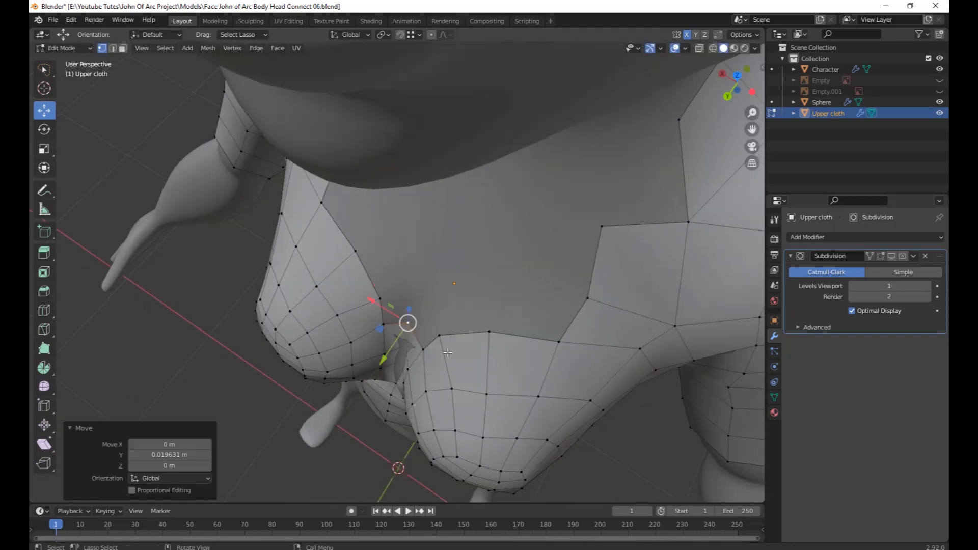
Move the neckline vertex beside the centre point down to smooth the inner edge of the breast.
middle_click_drag(447, 353, 439, 313)
scroll(439, 313, "down", 3)
left_click(423, 347)
left_click_drag(423, 347, 422, 361)
Move the cloth vertex beneath the breast sideways so the underbust mesh sits outside the body.
middle_click_drag(448, 387, 477, 325)
scroll(476, 346, "up", 3)
middle_click_drag(493, 398, 488, 347)
left_click(416, 340)
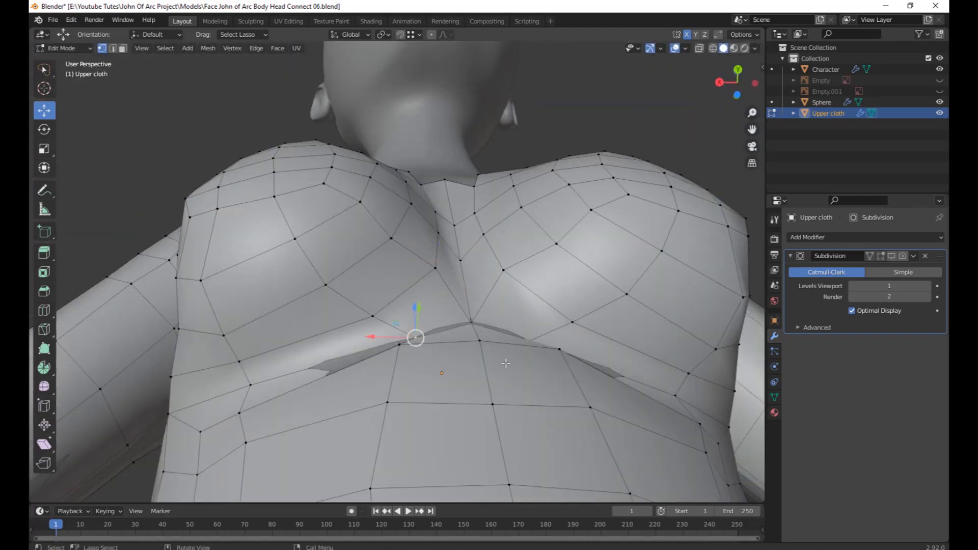
left_click_drag(415, 337, 383, 336)
Lower the centre neckline vertex between the breasts and move the vertex above the breast inward to form a V-neck.
middle_click_drag(443, 372, 443, 412)
scroll(443, 412, "down", 3)
scroll(433, 286, "up", 5)
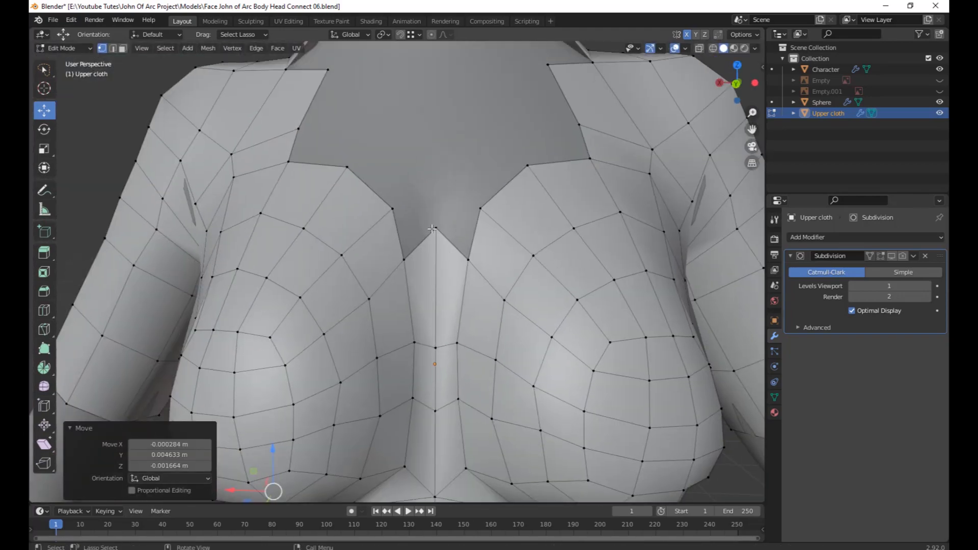
middle_click_drag(431, 229, 436, 241)
left_click(440, 242)
left_click_drag(440, 242, 441, 306)
left_click(486, 218)
left_click_drag(486, 219, 500, 217)
Move the neckline corner vertex inward and adjust the vertices above it to straighten the neckline's sides.
left_click(589, 155)
left_click_drag(588, 156, 563, 151)
left_click(551, 57)
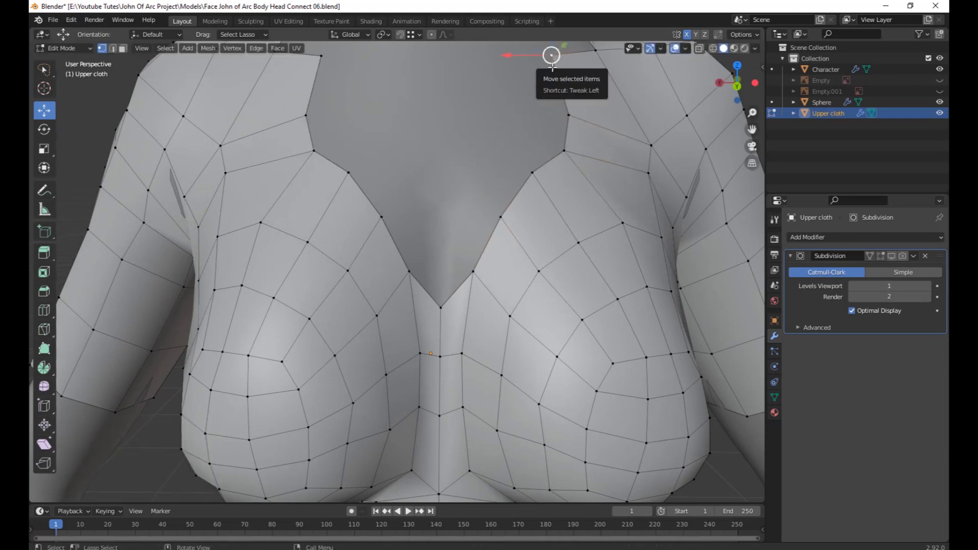
left_click_drag(552, 55, 552, 127)
scroll(552, 127, "down", 3)
key("y")
left_click(474, 297)
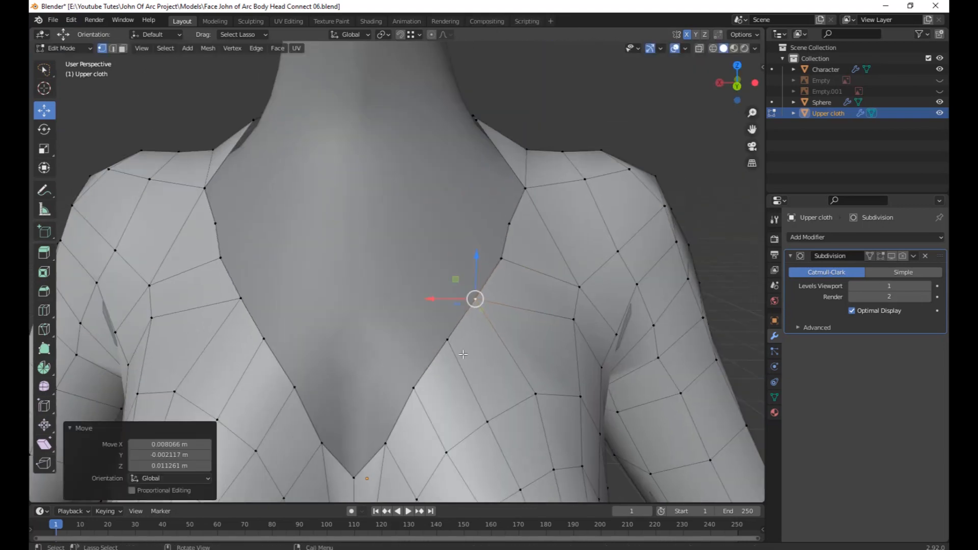
mouse_move(473, 297)
middle_mouse_down()
mouse_move(461, 303)
mouse_move(478, 313)
middle_mouse_up()
Adjust the height of a vertex on the cloth's neck opening along the Z axis.
left_click(315, 309)
middle_click_drag(316, 309, 357, 152)
scroll(334, 239, "up", 3)
left_click(335, 240)
key("g")
key("z")
left_click(334, 239)
scroll(334, 240, "down", 5)
Remove the cloth faces at the inner shoulders beside the neck to widen the neck opening.
middle_click_drag(335, 239, 414, 258)
key("3")
left_click(414, 257)
left_click(331, 290, "alt")
scroll(356, 369, "up", 3)
left_click(245, 364, "shift")
scroll(356, 369, "down", 4)
right_click(382, 296)
Move the side vertices of the neckline outward along the X axis on the upper chest.
middle_click_drag(356, 368, 512, 233)
key("1")
left_click(529, 237)
key("g")
key("x")
left_click(514, 234)
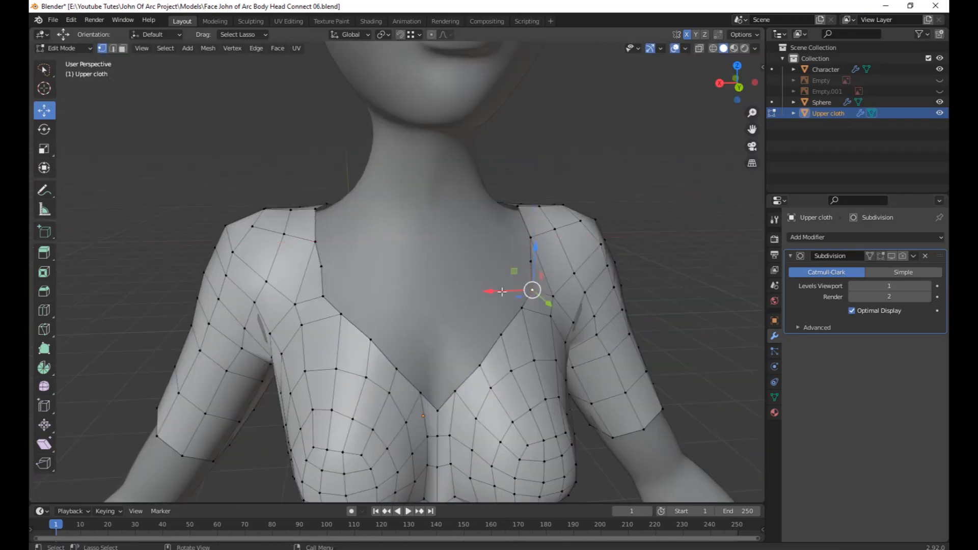
key("g")
key("x")
left_click(554, 288)
Dissolve the extra vertex on each side edge of the neckline.
scroll(554, 288, "up", 2)
key("x")
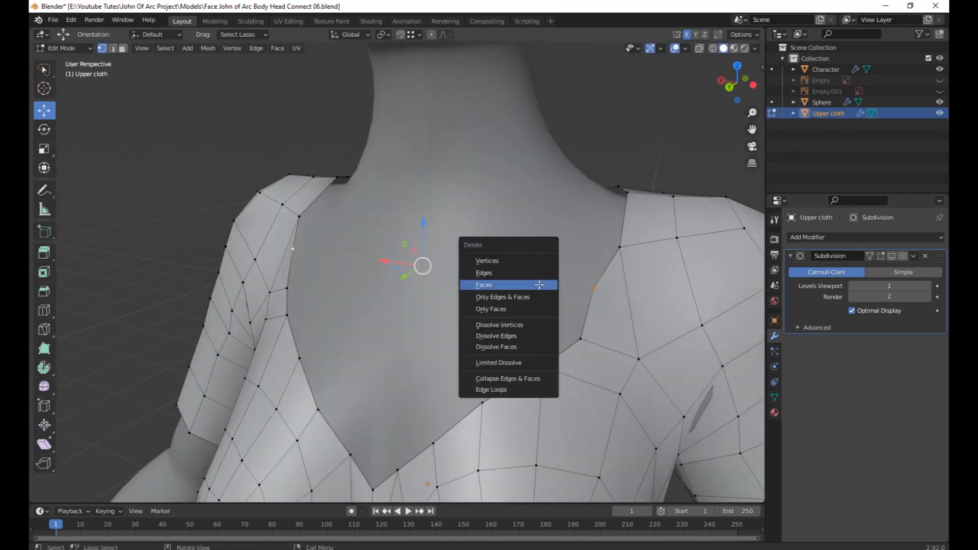
left_click(479, 325)
Reposition the vertices along the diagonal neckline edges above the breasts for a smooth V shape.
scroll(478, 325, "down", 4)
left_click(361, 279)
middle_click_drag(478, 325, 401, 309)
key("g")
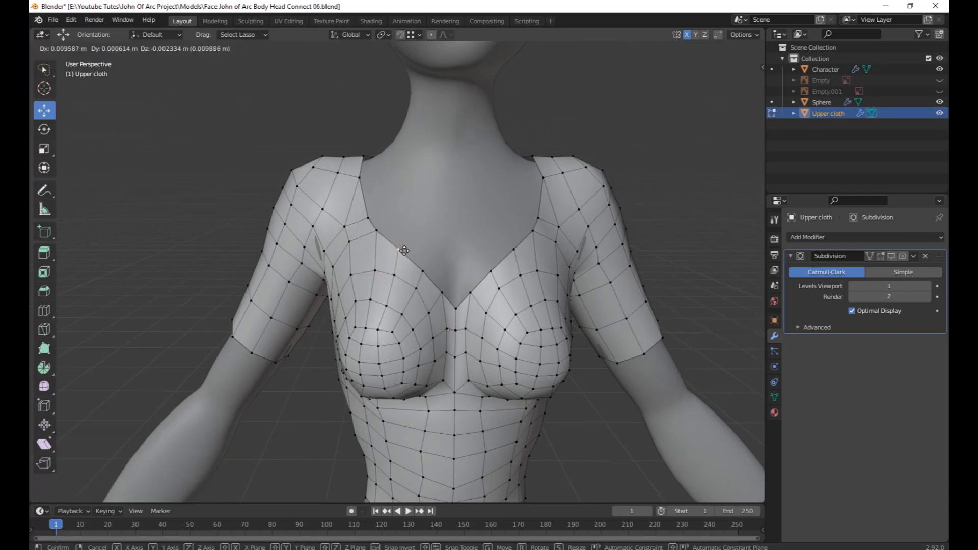
key("z")
left_click(404, 248)
left_click(489, 283)
key("g")
left_click(485, 284)
Examine the top from the back and front, focusing on its neckline, overall fit and bottom hem at the waist.
scroll(517, 360, "down", 3)
scroll(530, 404, "down", 3)
scroll(488, 375, "down", 3)
scroll(469, 326, "down", 1)
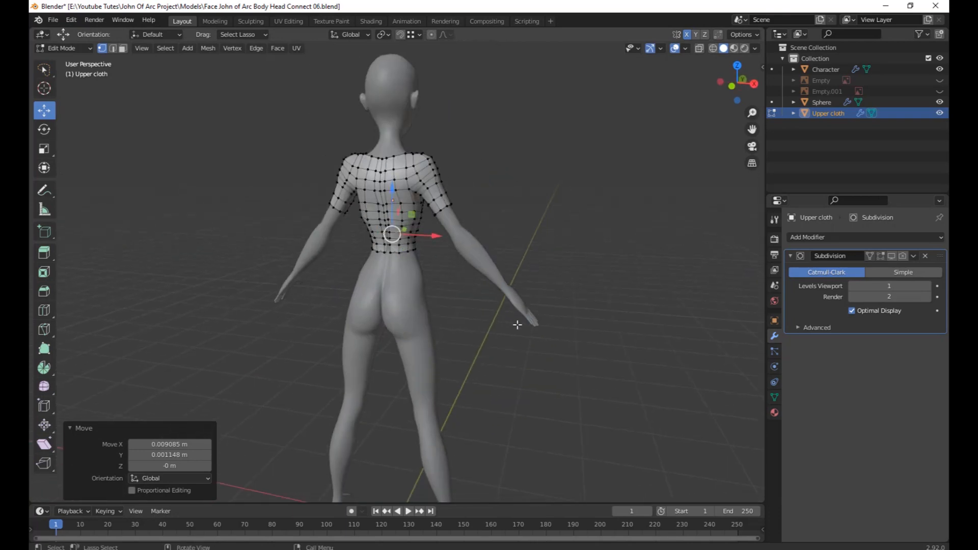
middle_click_drag(517, 324, 320, 328)
scroll(410, 367, "up", 4)
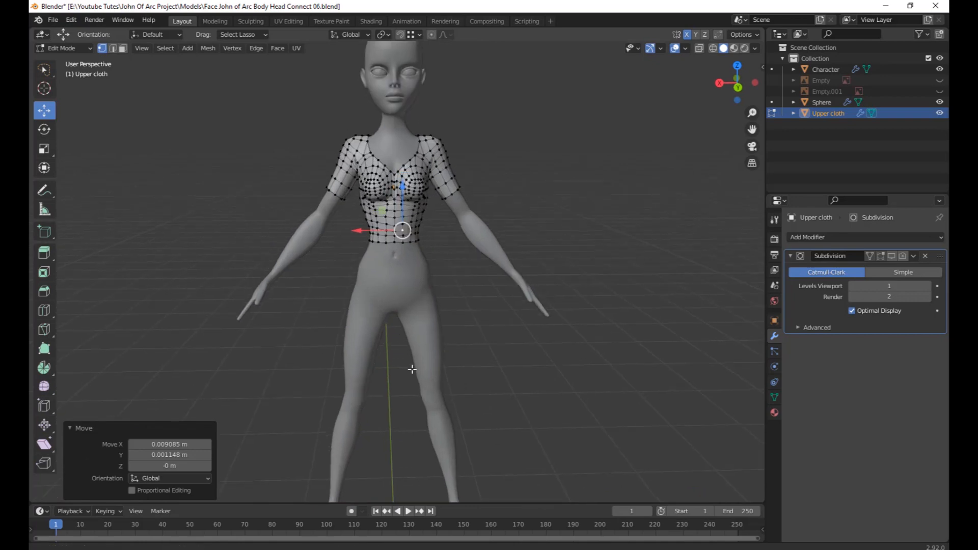
scroll(431, 357, "up", 3)
middle_click_drag(432, 357, 471, 280, "shift")
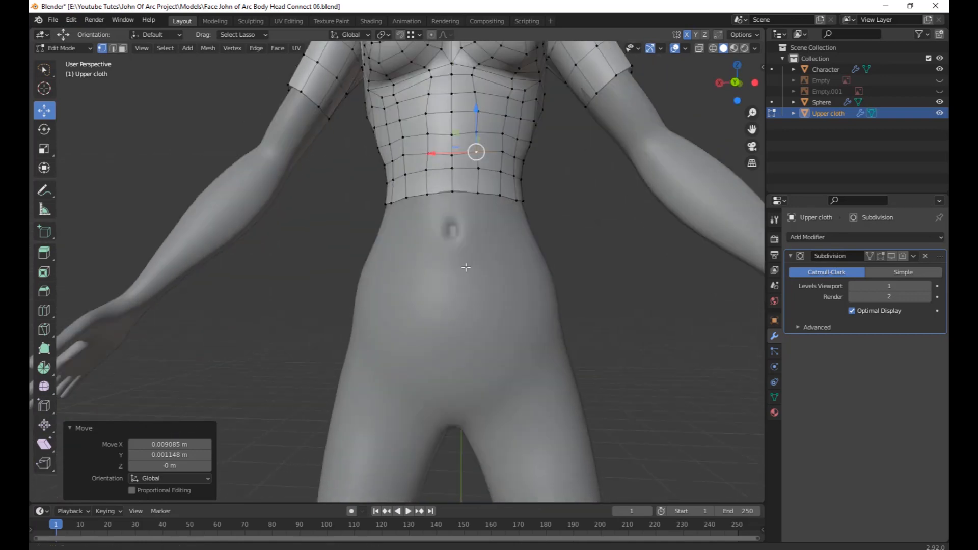
scroll(471, 280, "up", 2)
scroll(478, 250, "down", 1)
middle_click_drag(483, 231, 482, 374, "shift")
scroll(482, 281, "down", 2)
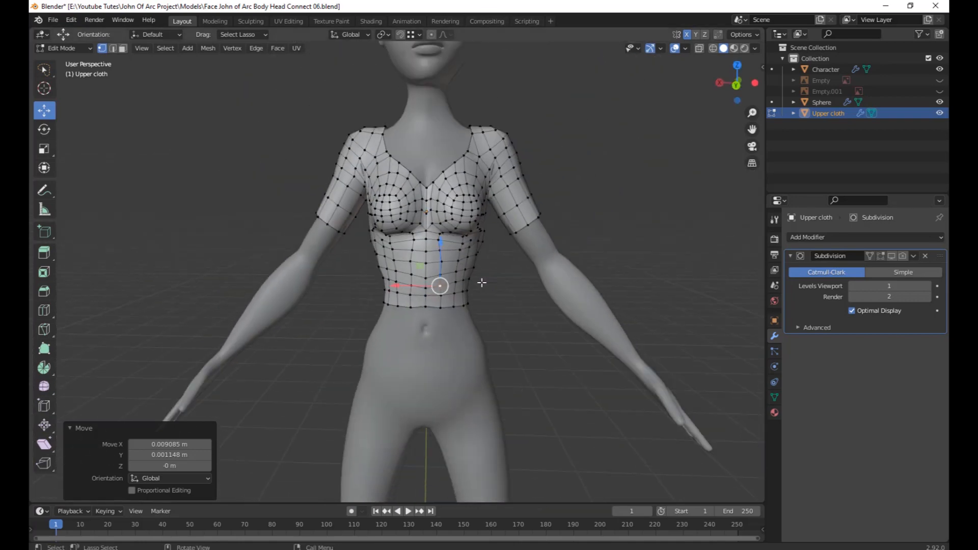
middle_click_drag(482, 282, 496, 290)
scroll(506, 310, "up", 5)
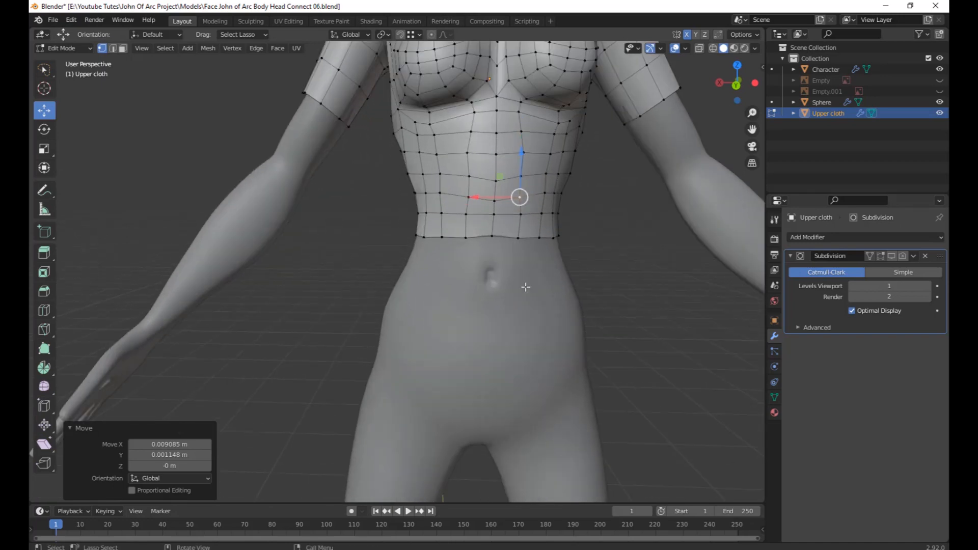
middle_click_drag(538, 317, 478, 241, "shift")
scroll(479, 241, "down", 1)
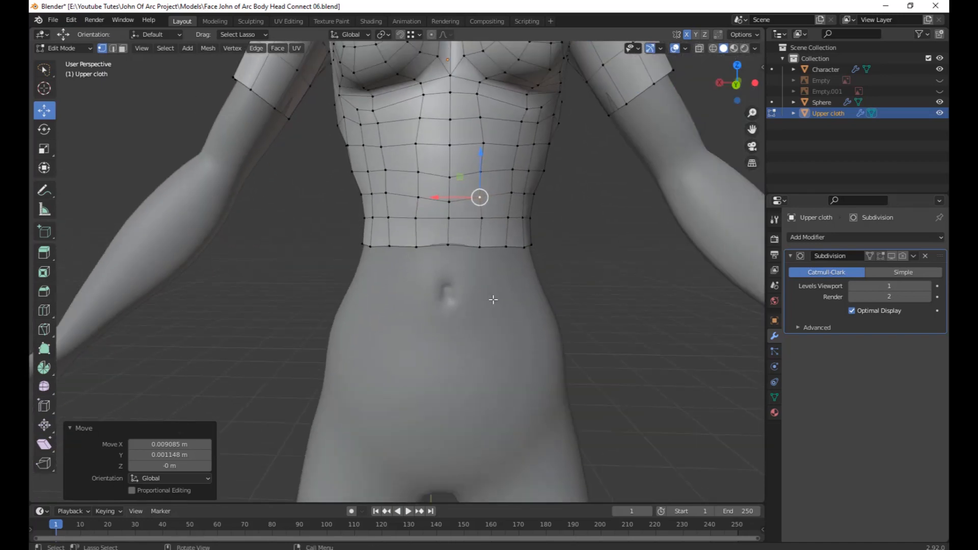
Select the bottom hem edge loop and scale it up uniformly by 1.035.
middle_click_drag(493, 300, 498, 287, "shift")
key("2")
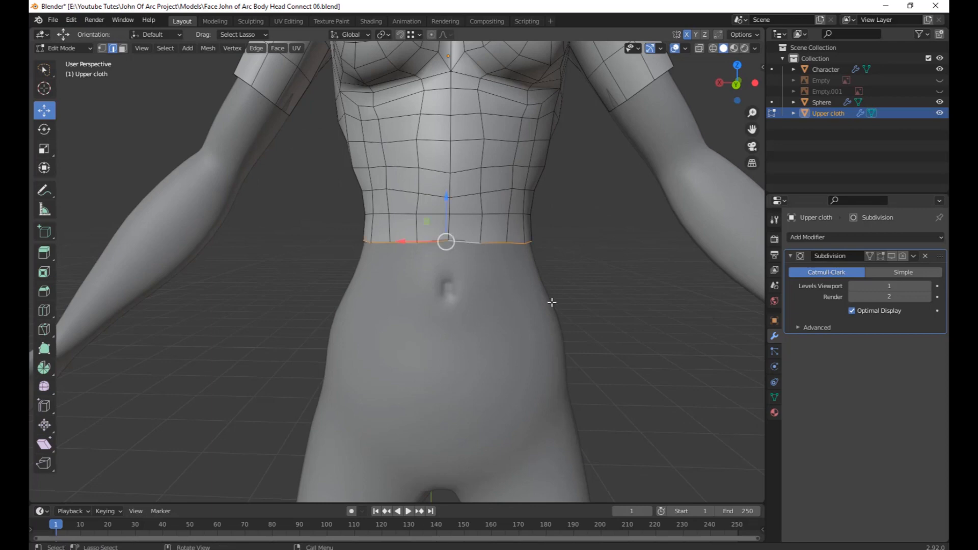
middle_click_drag(551, 302, 479, 347)
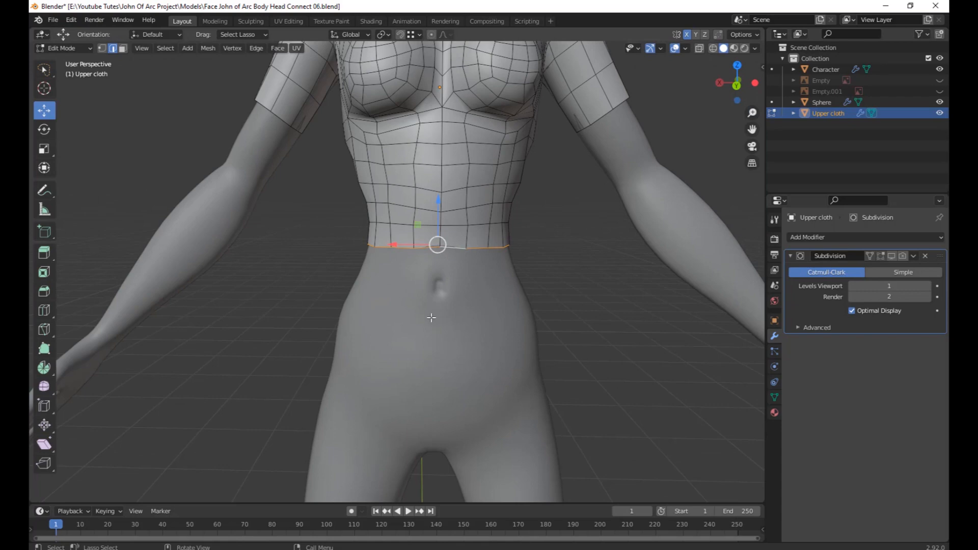
key("s")
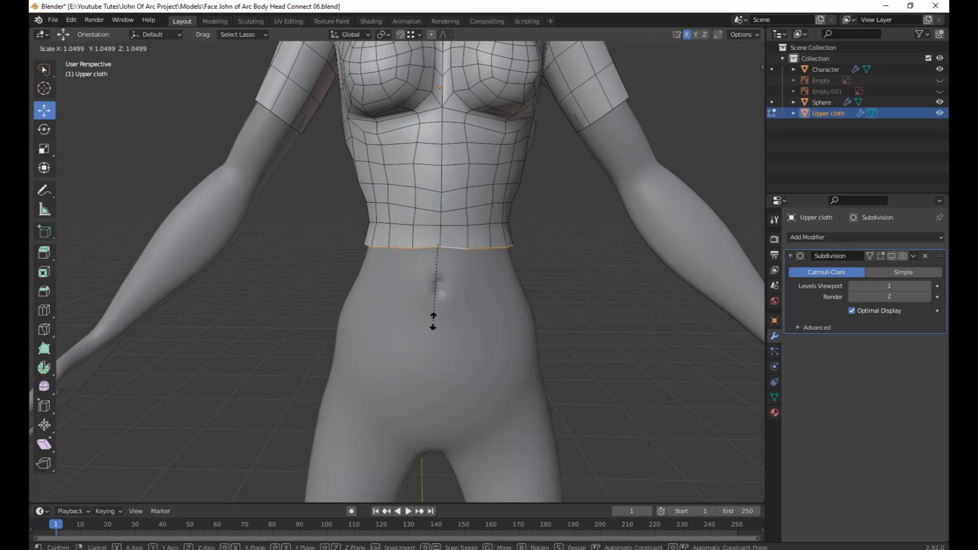
left_click(434, 320)
Extrude the hem edge loop about 0.28 m down the Z axis and scale it by about 1.55 to flare it.
scroll(449, 323, "down", 3)
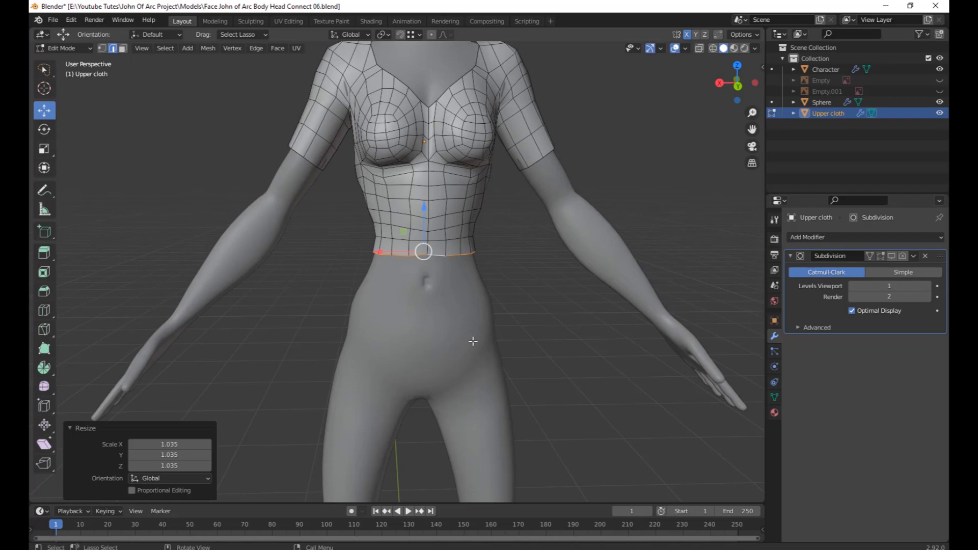
key("g")
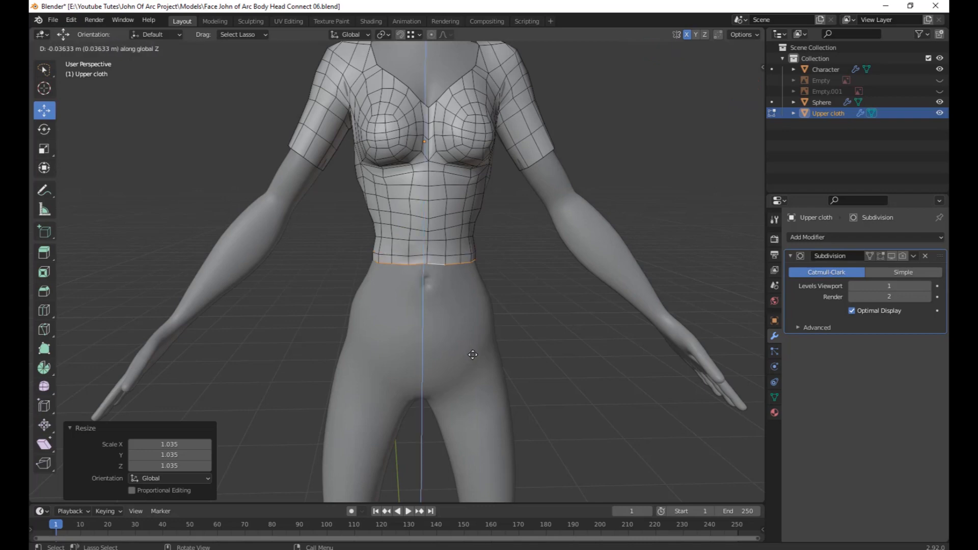
left_click(479, 402)
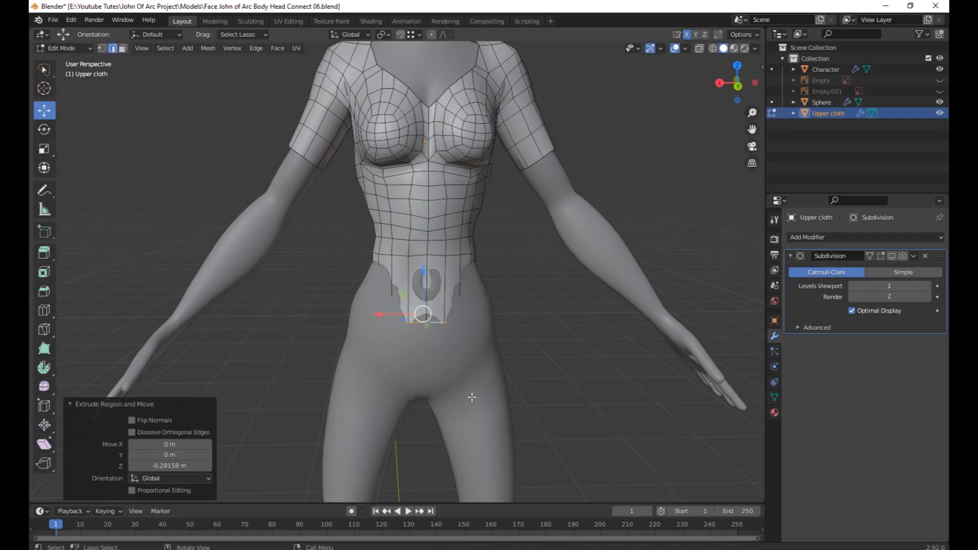
key("s")
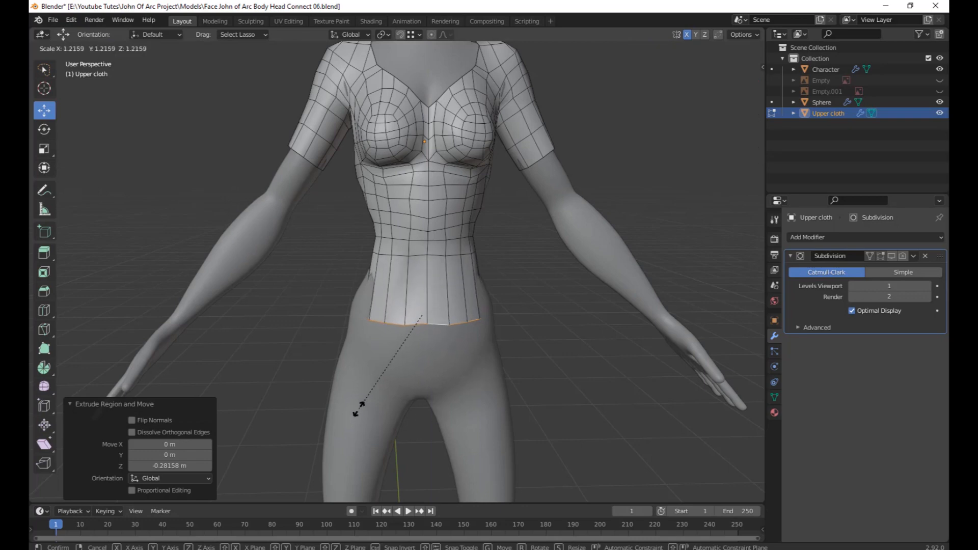
left_click(451, 457)
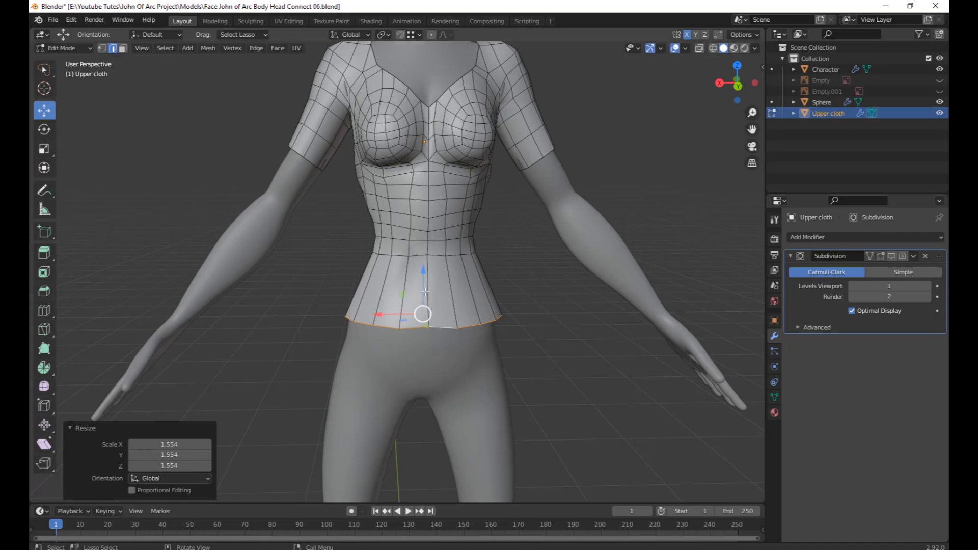
Raise the extruded hem about 0.15 m along the Z axis and scale it down by about 0.81.
key("g")
key("z")
left_click(427, 244)
key("s")
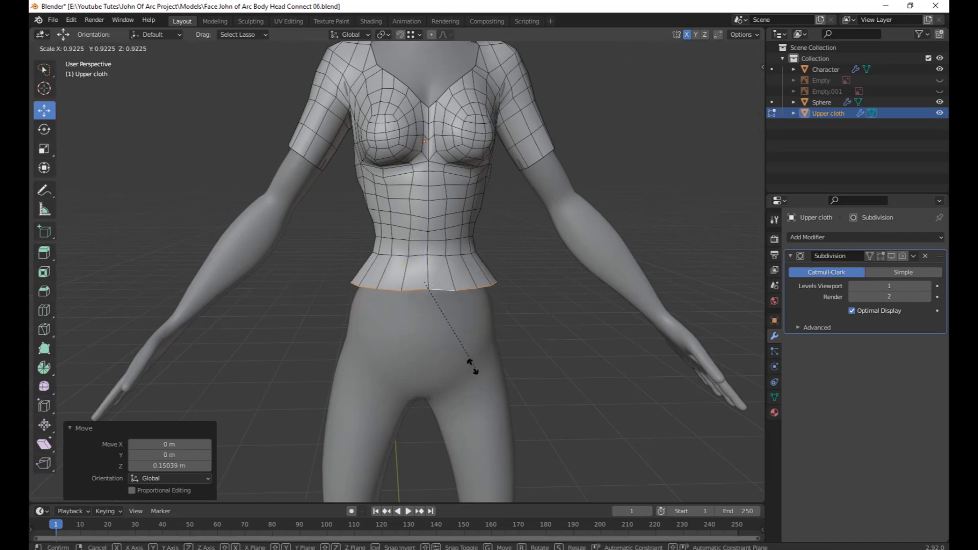
left_click(464, 359)
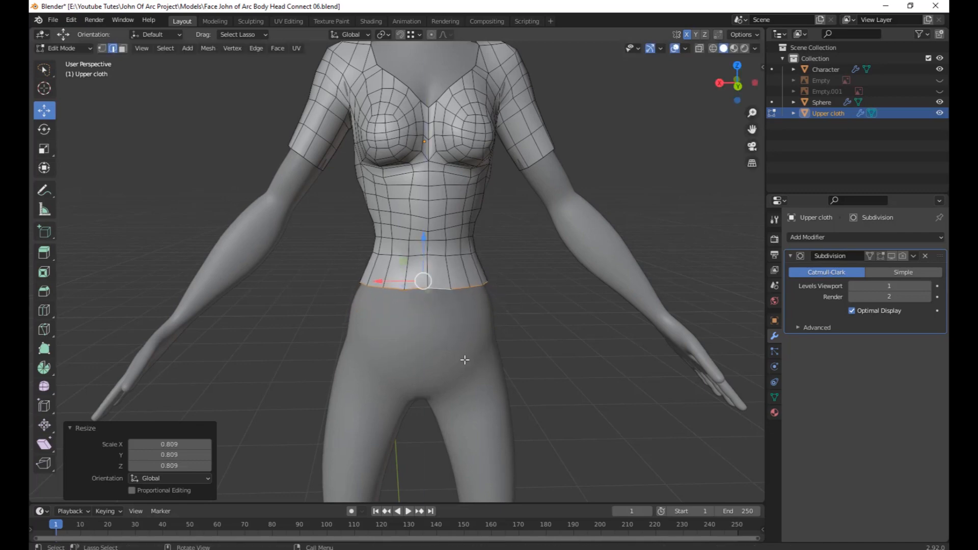
Move the hem edge loop about -0.026 m along the Y axis to centre it around the hips.
scroll(482, 358, "down", 3)
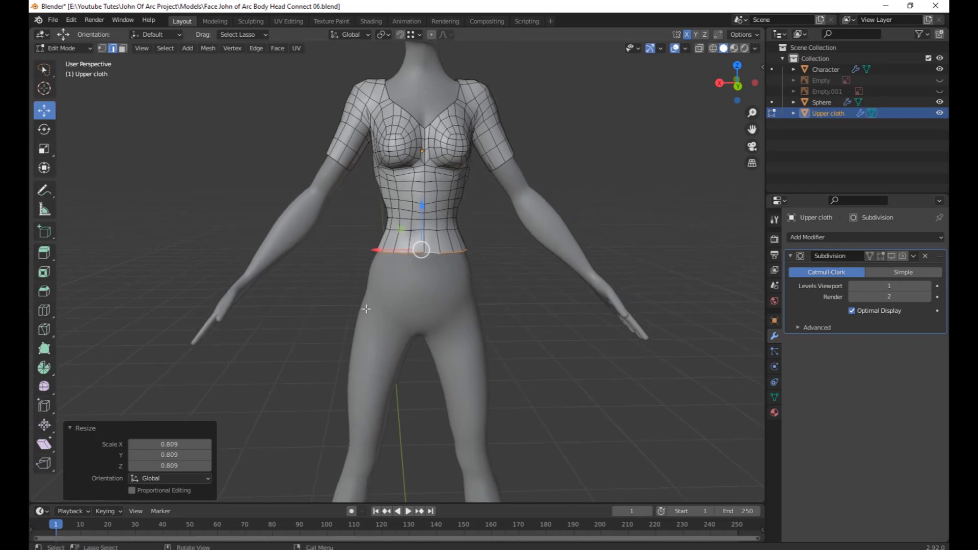
middle_click_drag(471, 384, 600, 306)
scroll(448, 341, "up", 4)
key("g")
key("y")
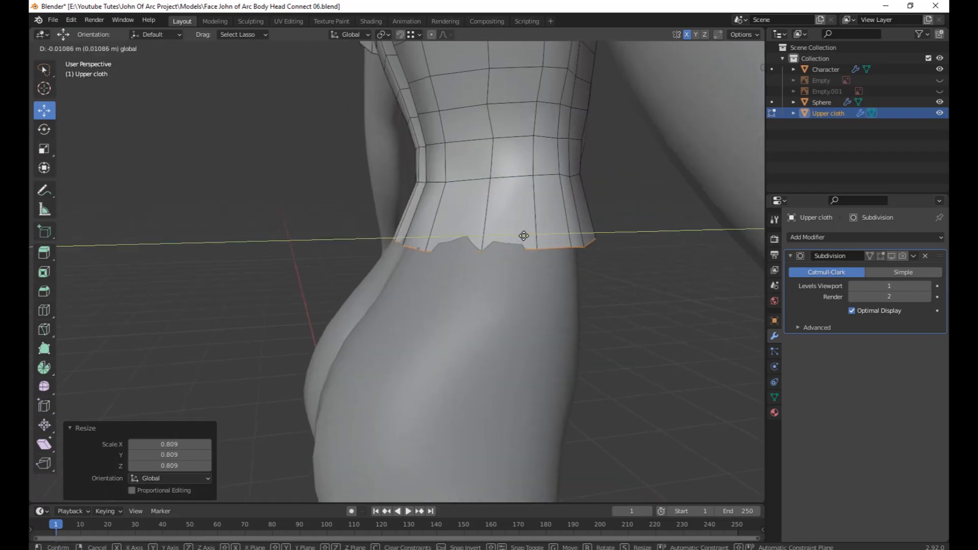
left_click(518, 238)
Select the centre-back spine vertices and move them about 0.04 m outward to cover the exposed skin.
middle_click_drag(533, 284, 492, 399)
scroll(488, 392, "up", 2)
scroll(489, 384, "up", 3)
scroll(489, 420, "down", 2)
scroll(492, 399, "up", 3)
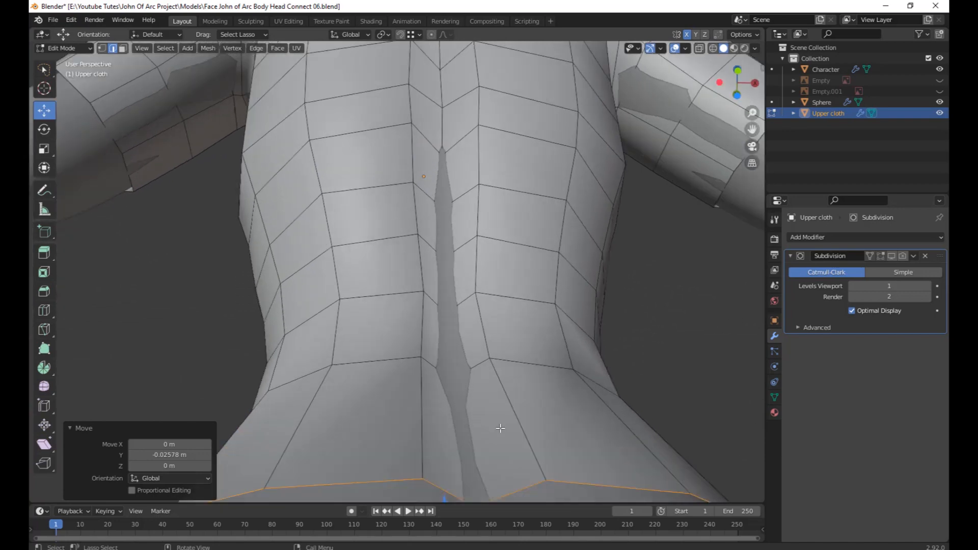
key("1")
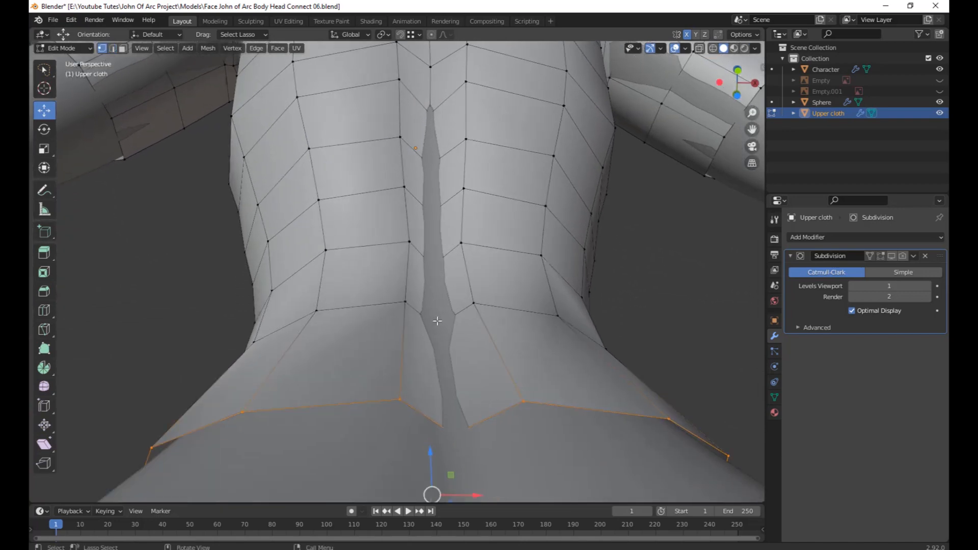
middle_click_drag(440, 325, 476, 344)
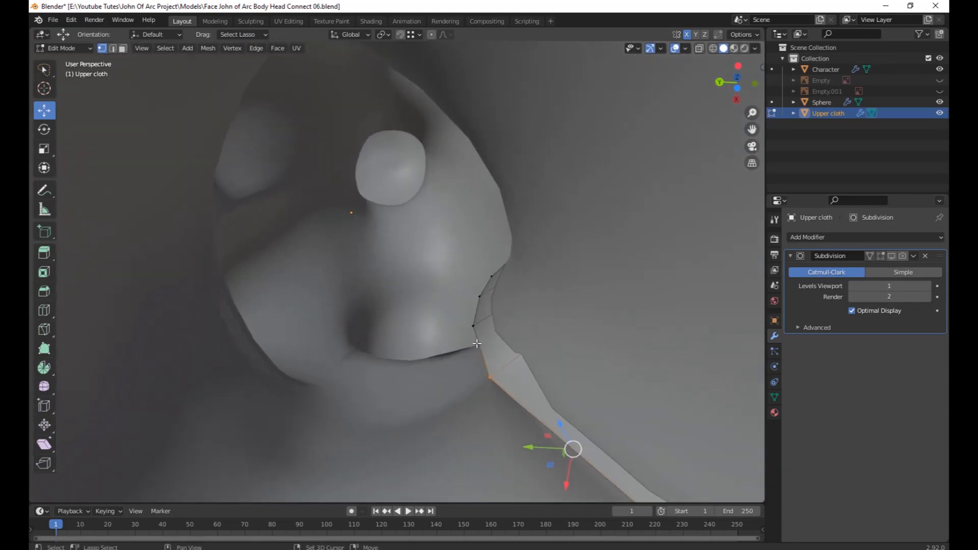
middle_click_drag(550, 370, 475, 406)
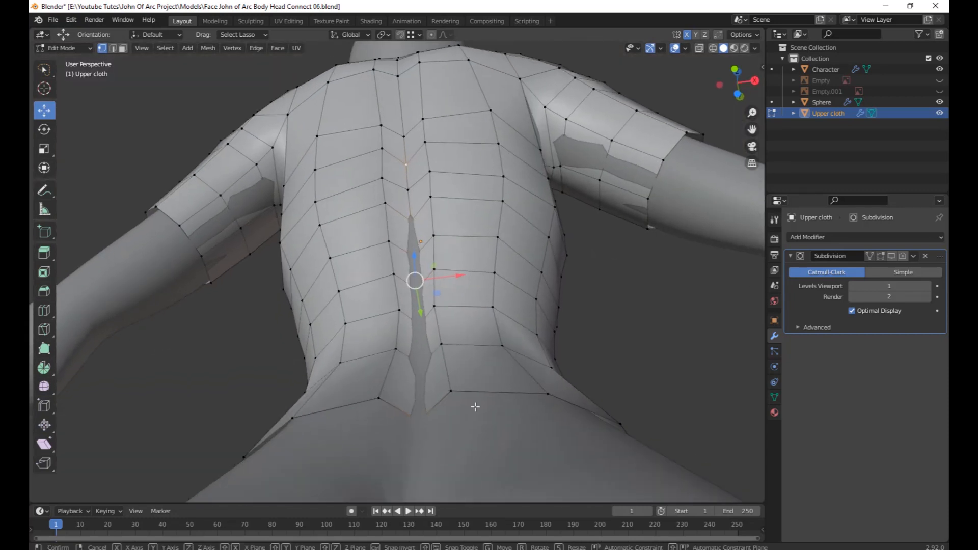
key("g")
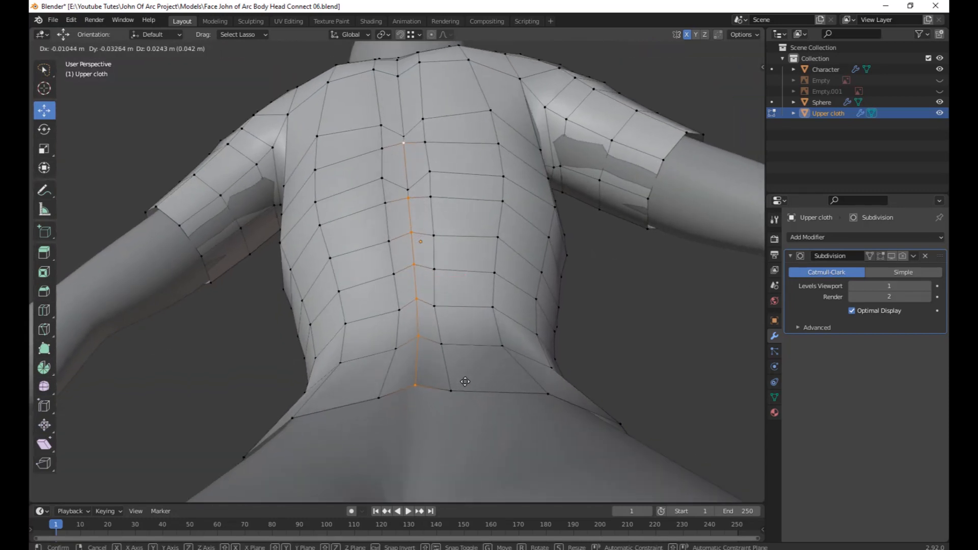
left_click(464, 381)
Reposition individual vertices along the centre-back line to even out the spine area.
middle_click_drag(465, 381, 441, 227)
left_click(407, 210)
middle_click_drag(481, 285, 480, 210)
key("g")
left_click(375, 278)
middle_click_drag(417, 117, 491, 179)
key("g")
left_click(492, 169)
Move the topmost centre-back vertex near the nape about 0.02 m outward and upward.
left_click(448, 64)
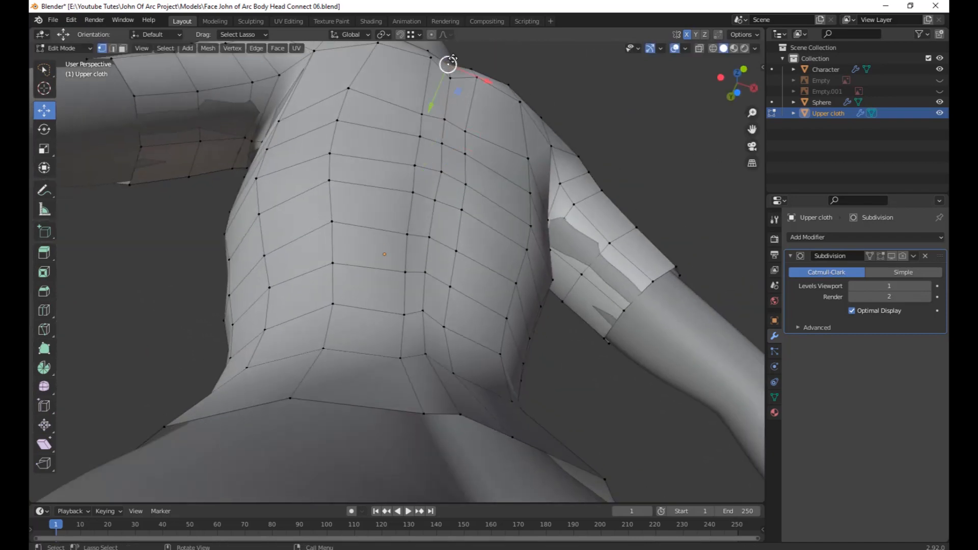
key("g")
left_click(447, 85)
key("g")
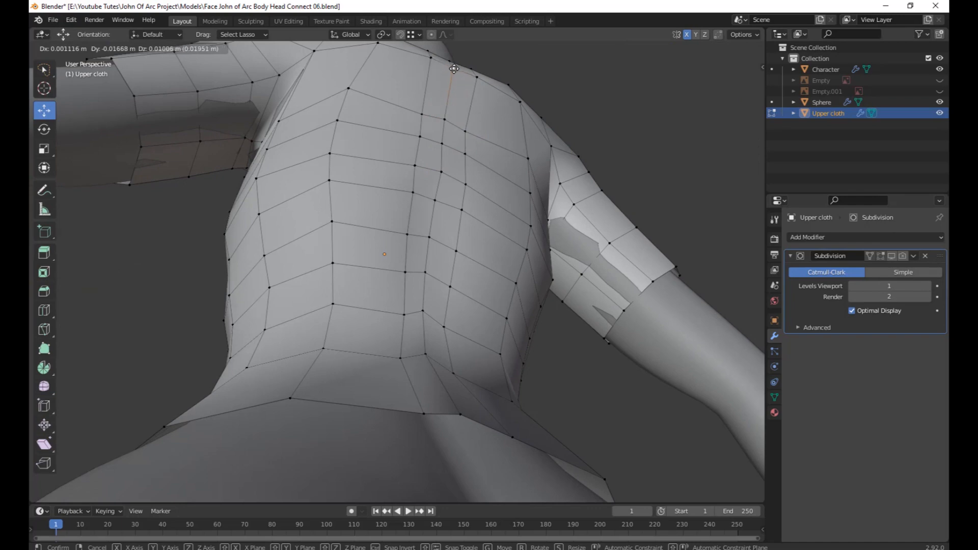
left_click(453, 67)
Move the centre-back hem vertex and the vertex above it each about 0.025 m down to align with their rows.
middle_click_drag(451, 63, 426, 352)
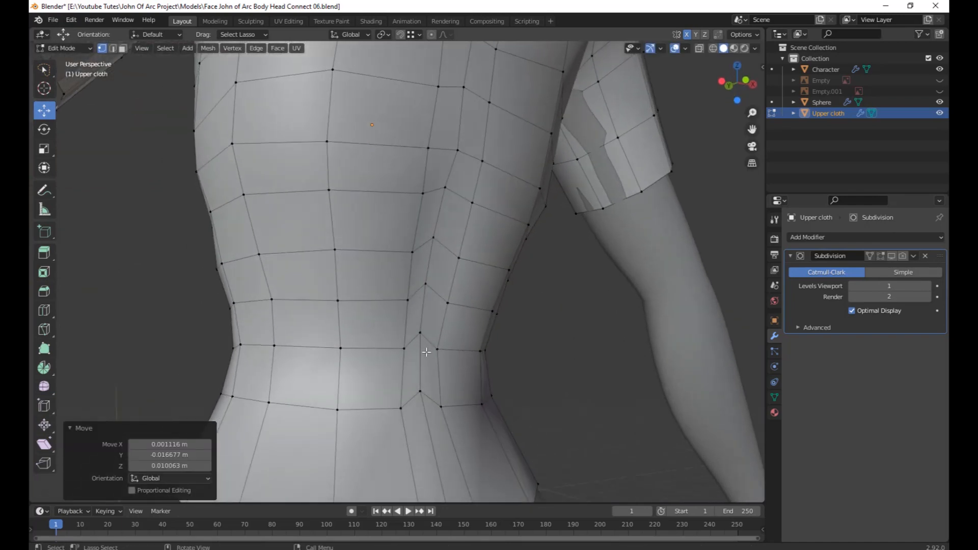
scroll(426, 351, "down", 4)
left_click(424, 423)
key("g")
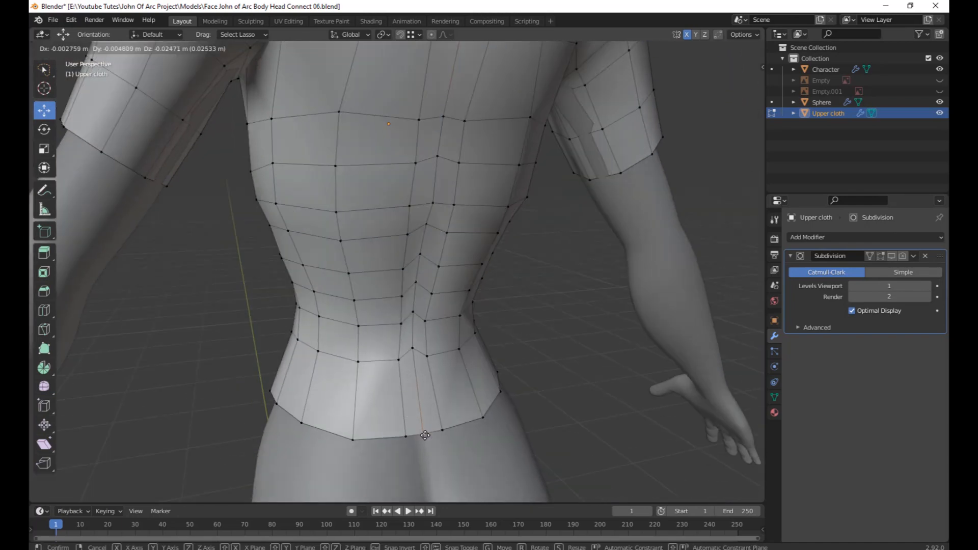
left_click(425, 436)
left_click(412, 347)
key("g")
left_click(414, 360)
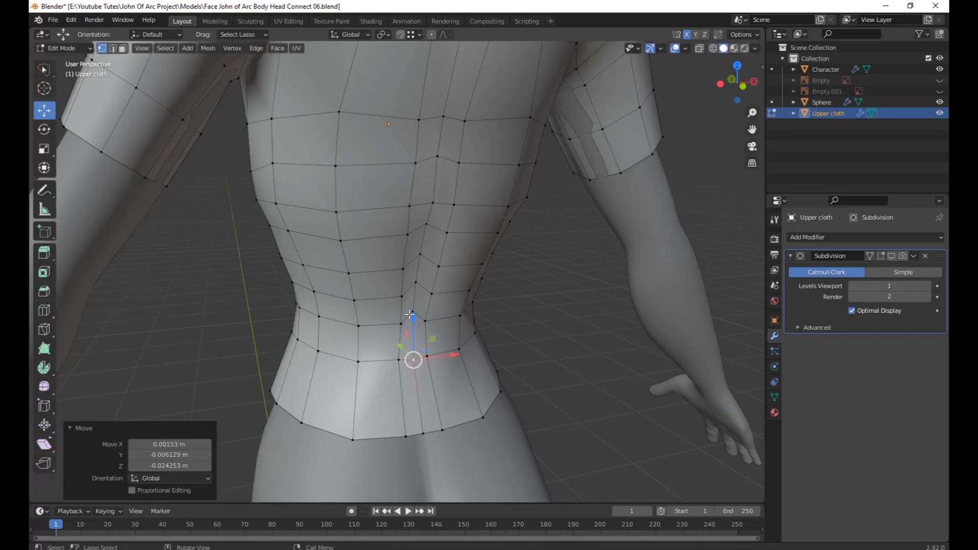
Move the lower-back centre-line vertices down one by one to align each with its horizontal edge row.
left_click(409, 308)
key("g")
left_click(409, 320)
left_click(415, 277)
key("g")
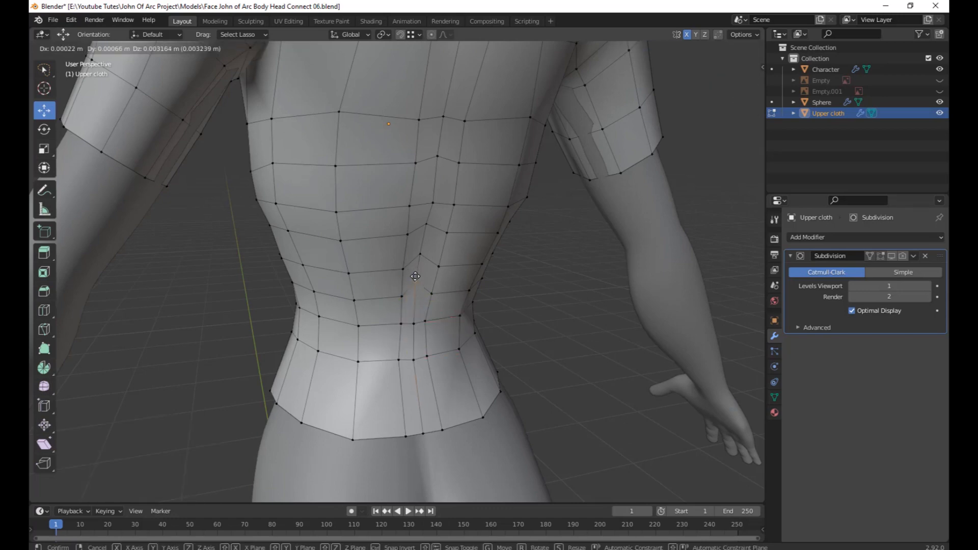
left_click(414, 290)
left_click(420, 255)
key("g")
left_click(421, 266)
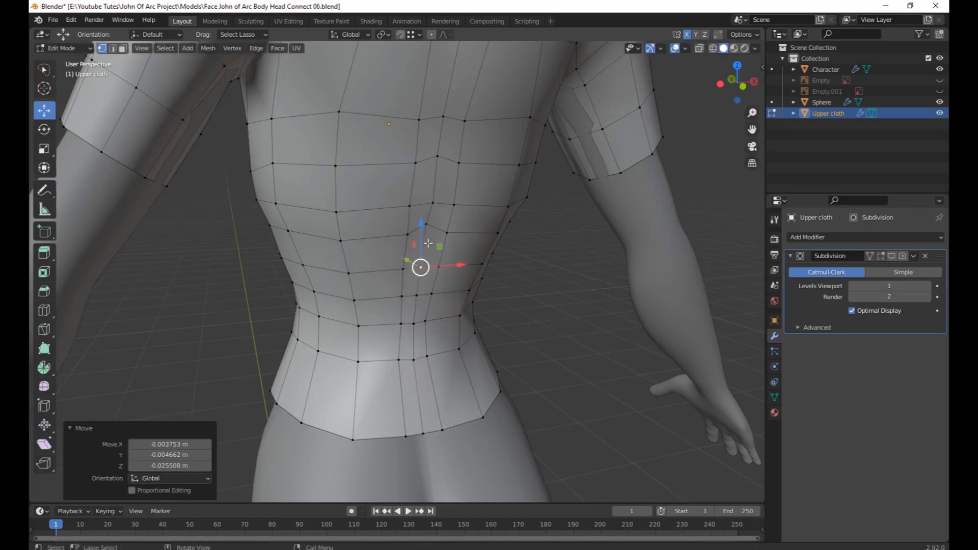
left_click(427, 227)
key("g")
left_click(426, 230)
Reposition the vertices at the back of the sleeve near the armpit inward and down to even out the underarm mesh.
middle_click_drag(563, 220, 539, 381)
left_click(552, 144)
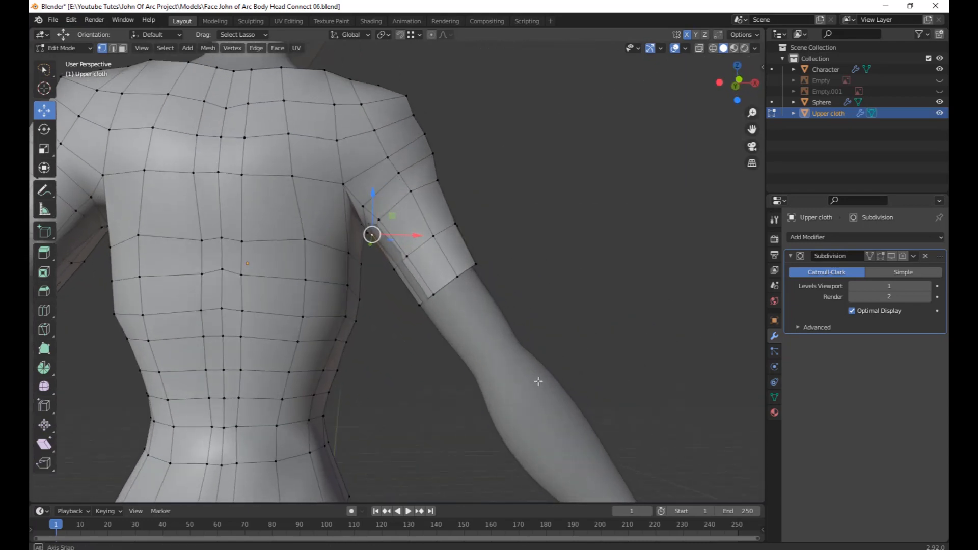
key("g")
left_click(380, 305)
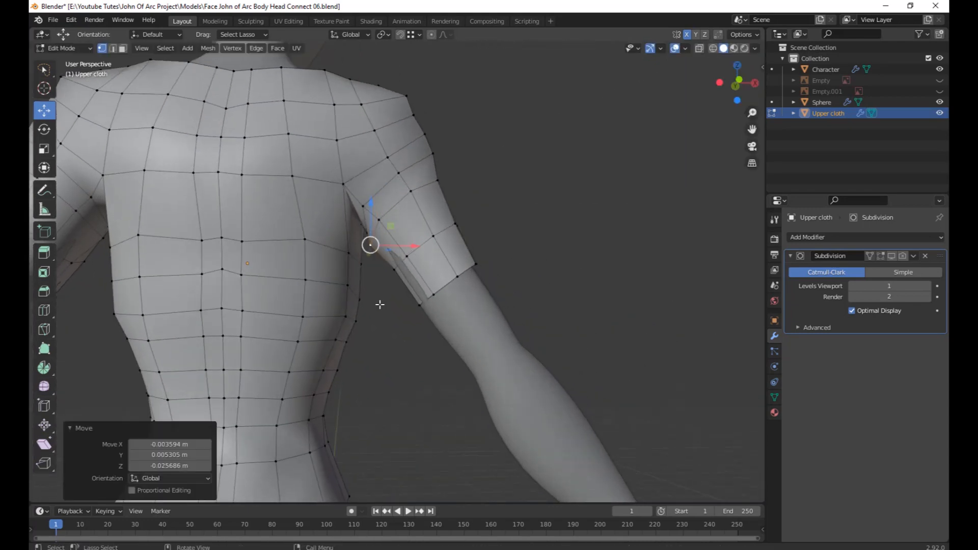
key("g")
left_click(389, 274)
left_click(413, 258)
key("g")
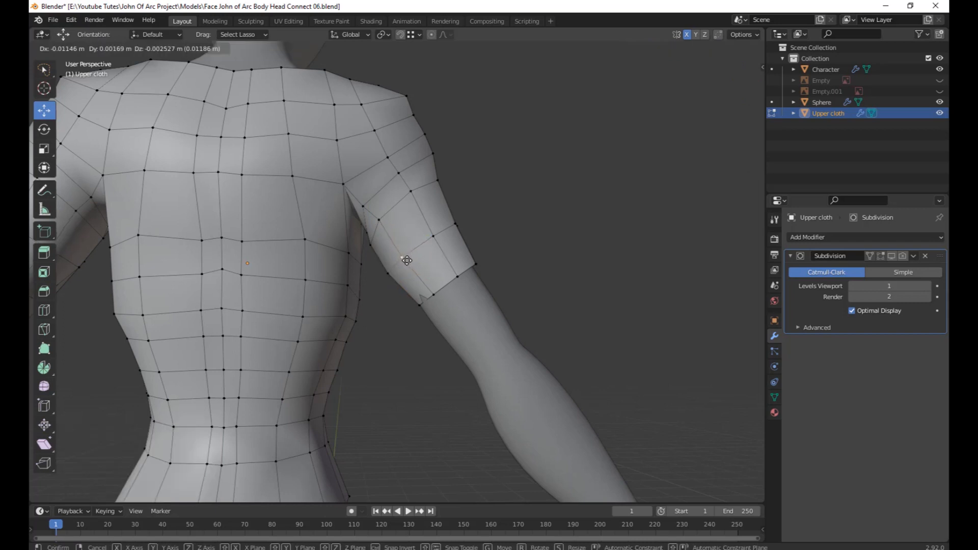
left_click(406, 260)
left_click(384, 226)
key("g")
left_click(379, 230)
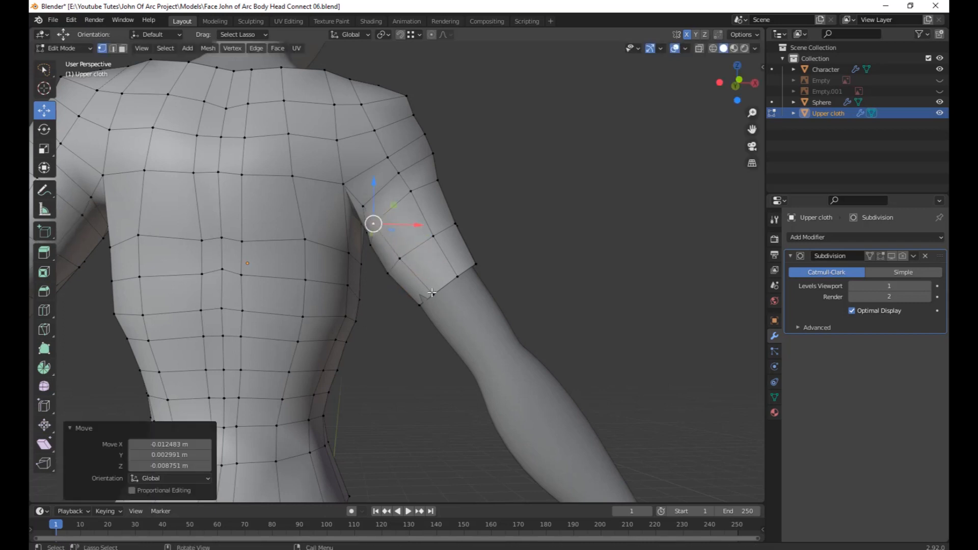
Adjust the vertices at the sleeve's inner back hem to remove the notch and straighten the sleeve edge.
key("g")
left_click(433, 294)
left_click(423, 305)
key("g")
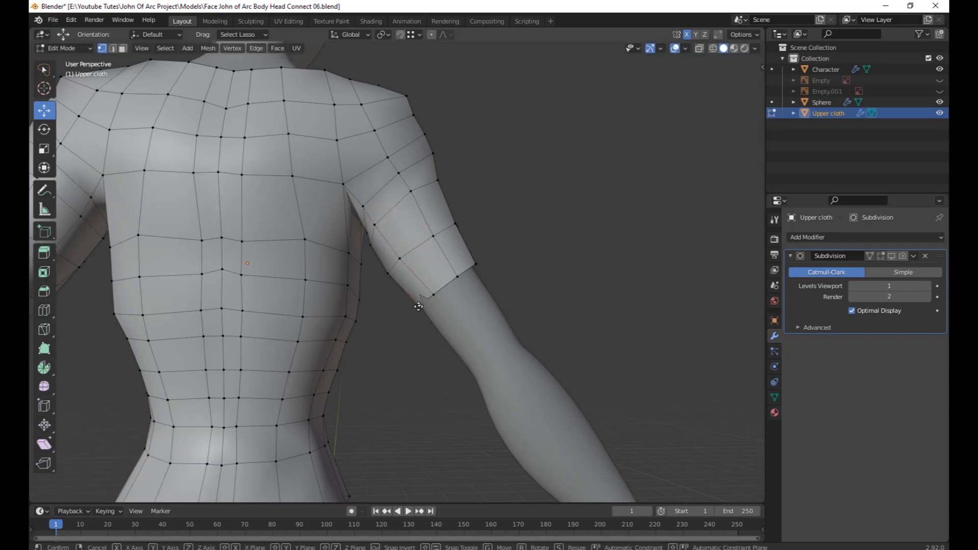
left_click(415, 308)
left_click(436, 294)
key("g")
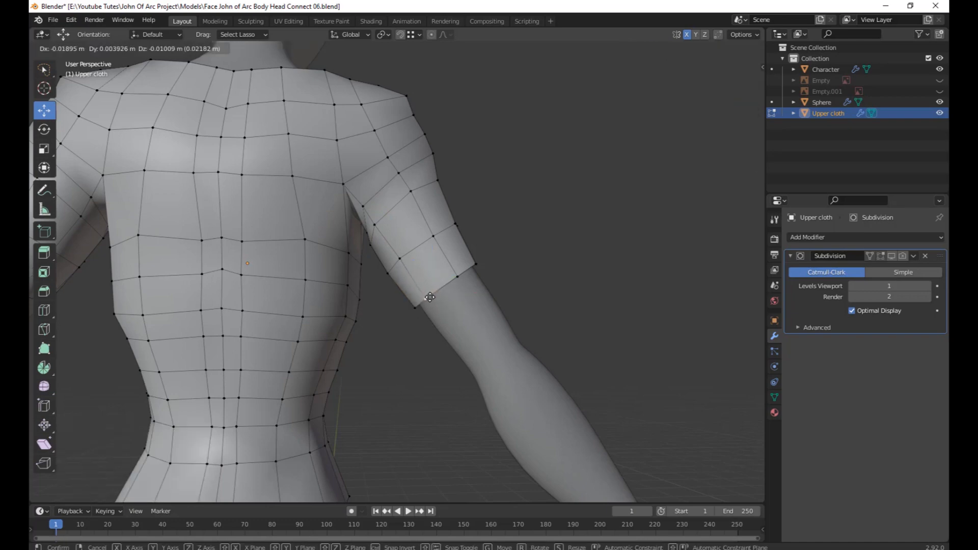
left_click(429, 299)
Examine the garment's sleeves, bust and waist hem from the side and front.
scroll(428, 301, "down", 2)
middle_click_drag(420, 330, 543, 352)
scroll(544, 352, "up", 1)
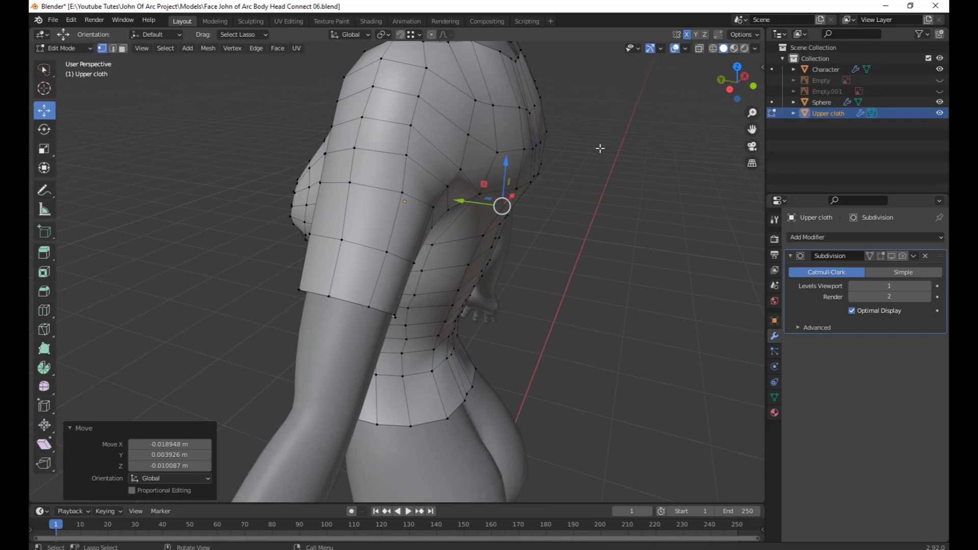
scroll(496, 311, "down", 3)
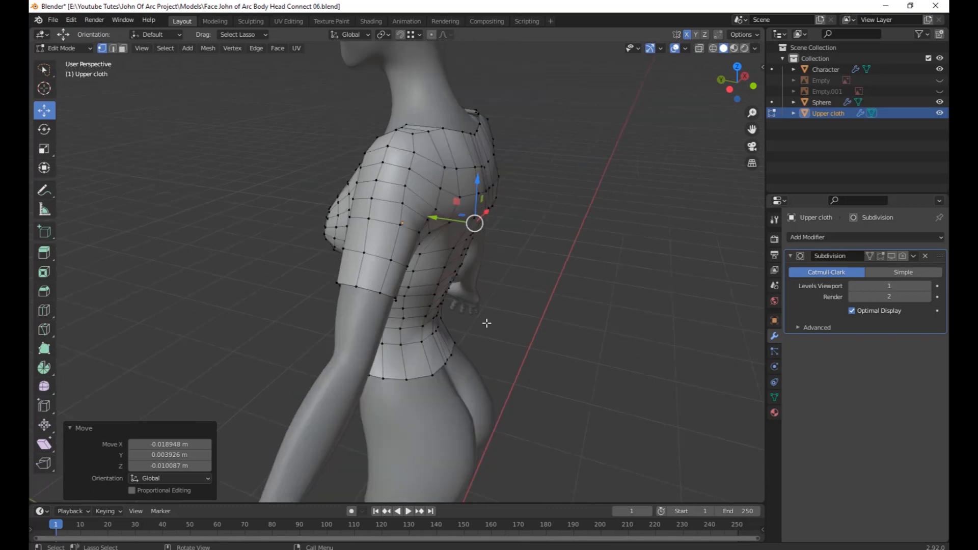
middle_click_drag(487, 323, 503, 305)
scroll(510, 316, "down", 1)
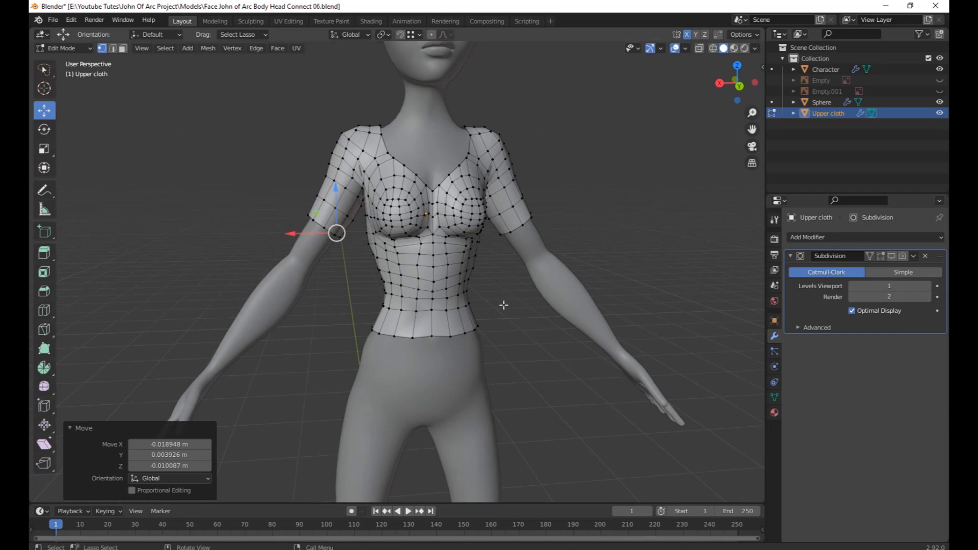
scroll(490, 297, "up", 2)
scroll(510, 331, "down", 2)
middle_click_drag(511, 334, 495, 306, "shift")
scroll(503, 275, "up", 3)
scroll(502, 303, "down", 4)
scroll(519, 299, "up", 2)
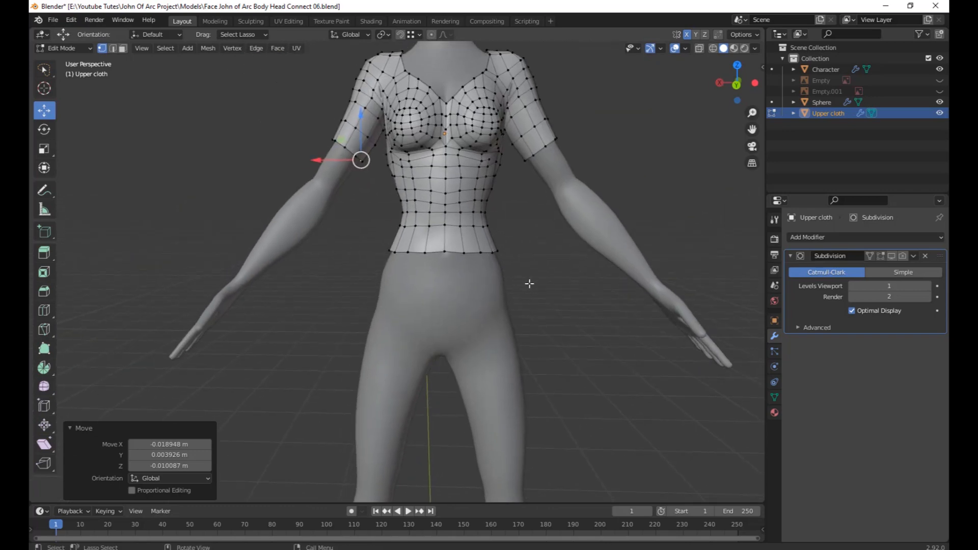
middle_click_drag(529, 283, 523, 282)
Extrude the garment's waist hem edge loop about 0.245 m straight down along Z.
key("2")
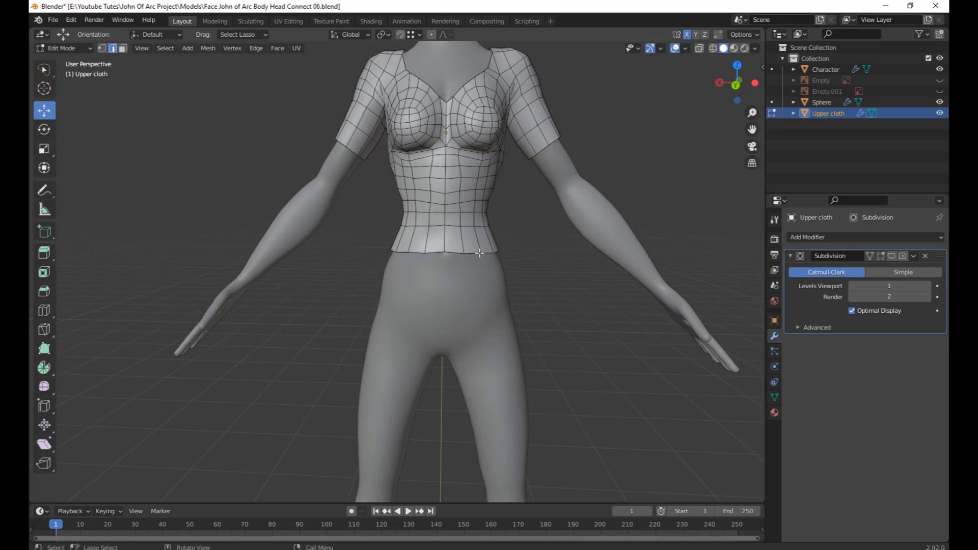
middle_click_drag(576, 343, 572, 374)
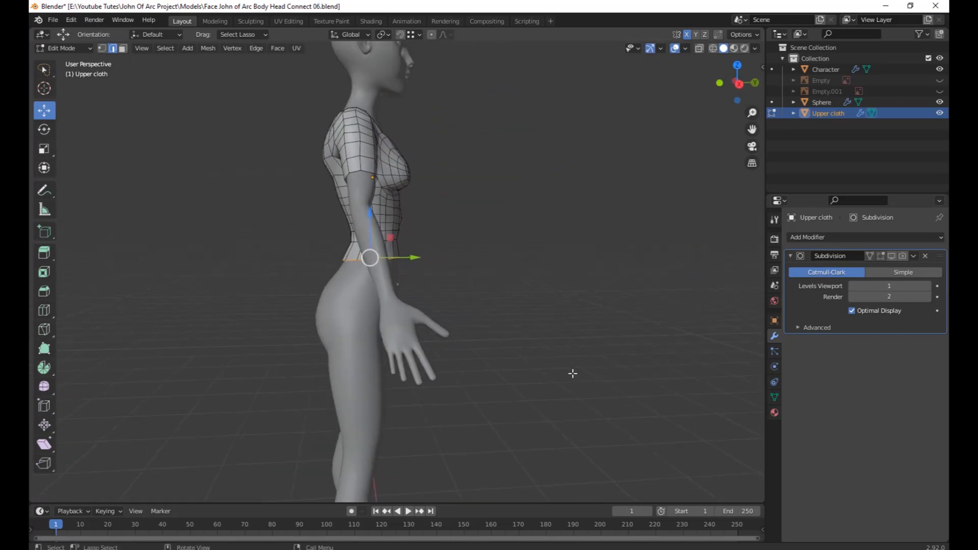
key("g")
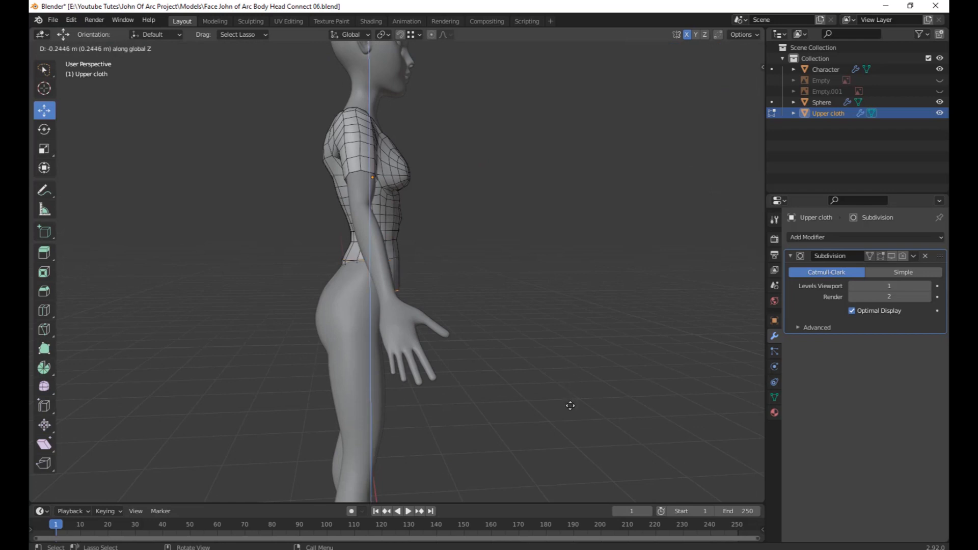
left_click(570, 405)
Scale the extruded hem loop to about 1.5 and shift it about 0.09 m backward along Y.
key("s")
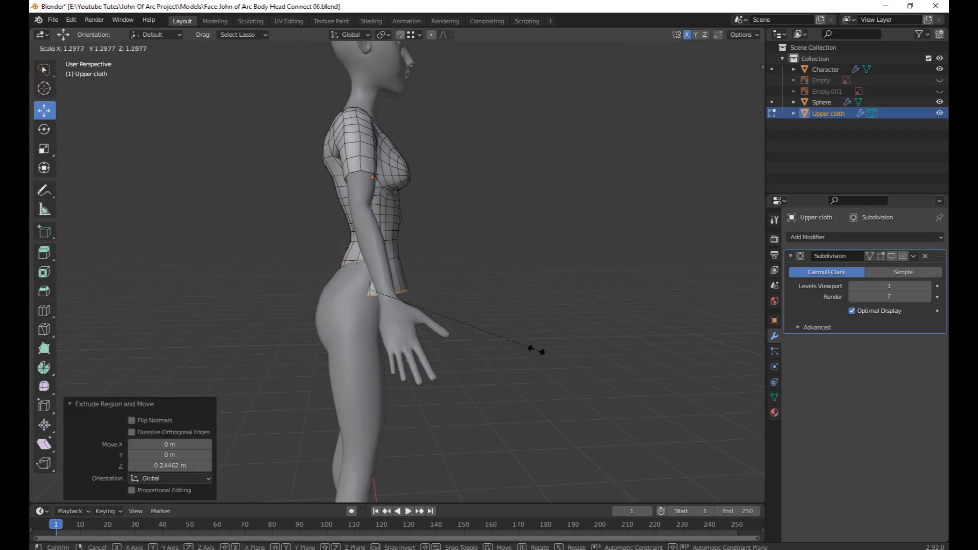
left_click(560, 360)
left_click_drag(414, 288, 398, 288)
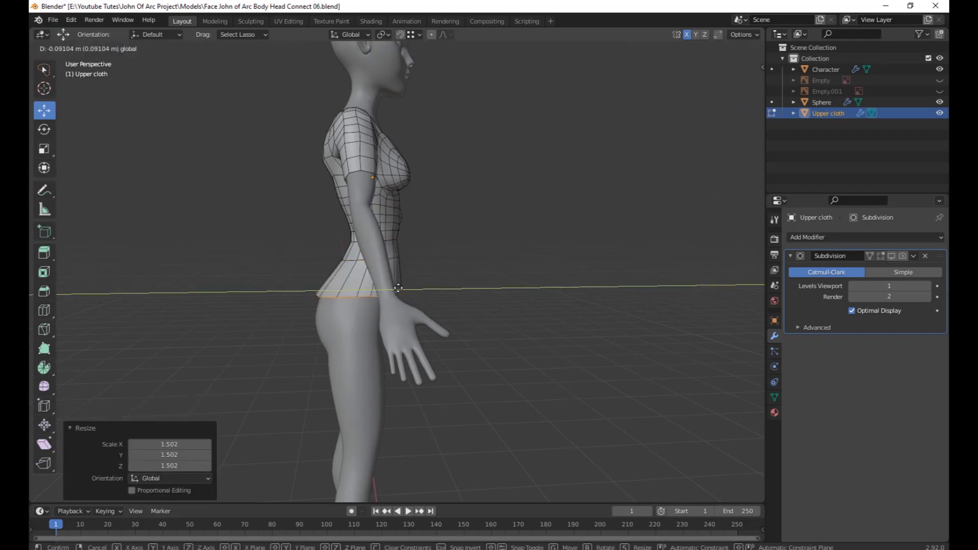
Select the side hem vertices through the mesh and move them about 0.064 m inward and 0.013 m up.
scroll(403, 300, "down", 3)
middle_click_drag(413, 331, 105, 338)
scroll(534, 369, "up", 3)
key("KP_1")
scroll(497, 306, "up", 4)
middle_click_drag(498, 255, 497, 370, "shift")
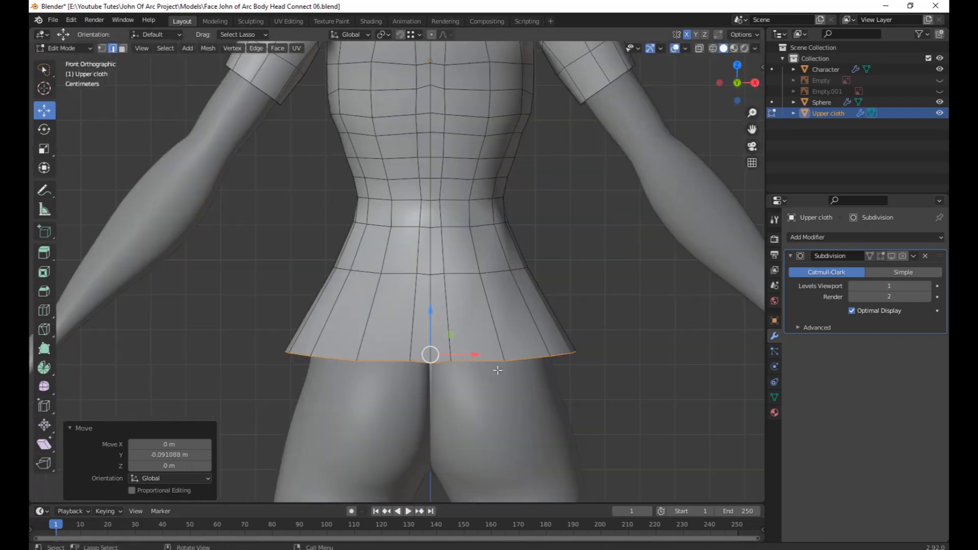
key("1")
mouse_move(622, 410)
left_mouse_down()
mouse_move(481, 395)
mouse_move(628, 406)
left_mouse_up()
key("shift+z")
key("g")
left_click(605, 402)
key("shift+z")
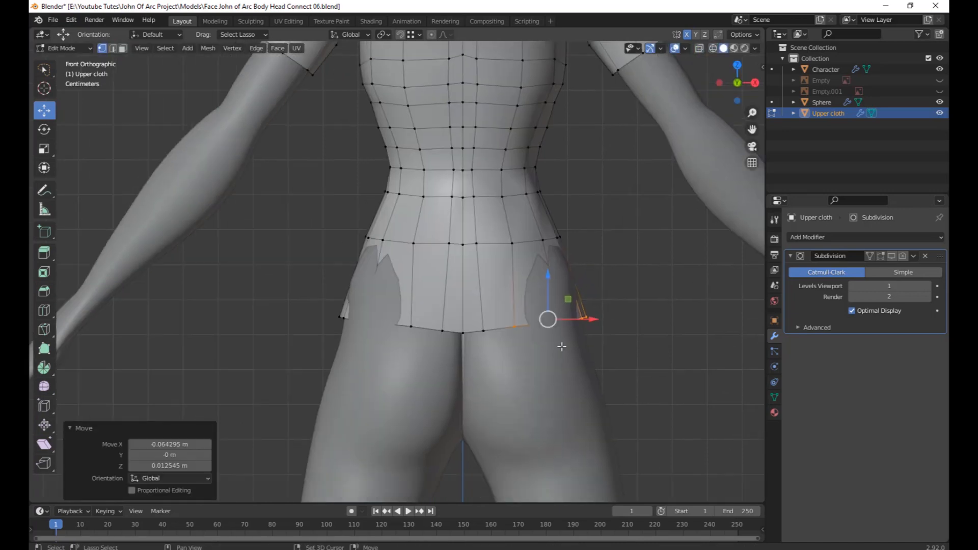
Add an edge loop midway across the extruded hip section and scale it to fit around the hips.
left_click(474, 304)
key("s")
left_click(475, 308)
Scale the bottom hem loop to clear the hips, then shift it about 0.017 m backward and 0.006 m forward along Y.
key("2")
left_click(492, 330, "alt")
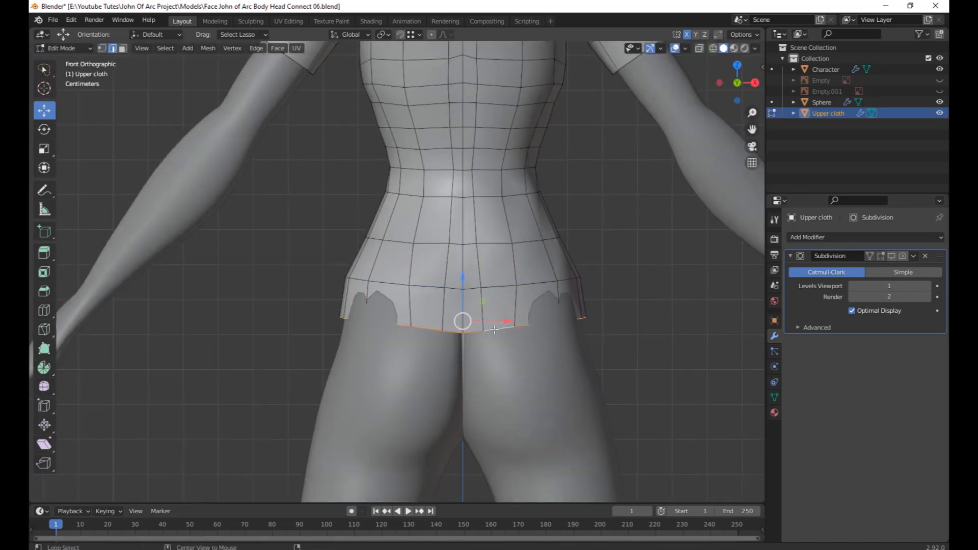
key("s")
left_click(495, 331)
middle_click_drag(495, 331, 397, 319)
left_click_drag(397, 312, 389, 312)
scroll(389, 326, "down", 2)
middle_click_drag(402, 387, 311, 410)
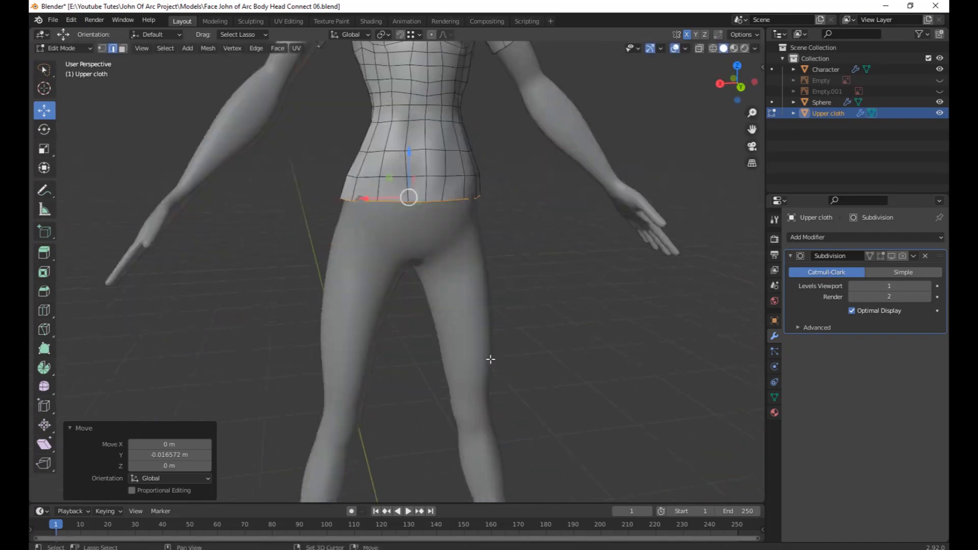
middle_click_drag(489, 358, 531, 398, "shift")
left_click_drag(402, 232, 406, 233)
mouse_move(471, 350)
middle_mouse_down()
mouse_move(426, 375)
mouse_move(467, 339)
middle_mouse_up()
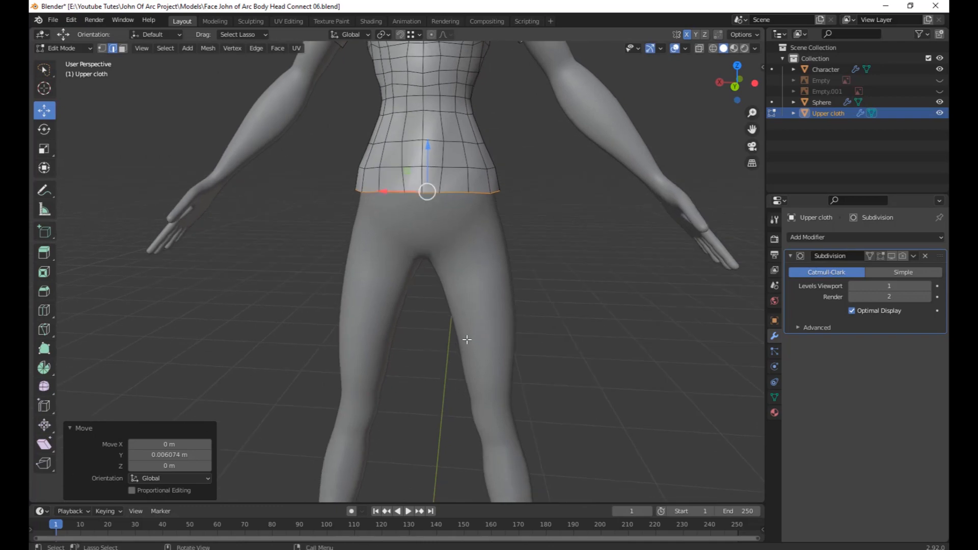
Switch from the upper cloth to editing the Character mesh and turn off its Subdivision modifier's display.
left_click(825, 70)
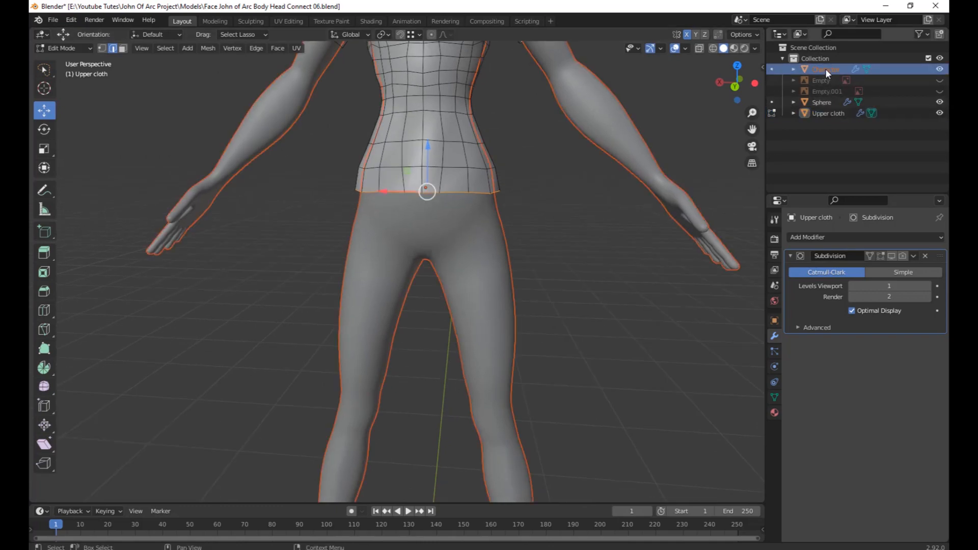
left_click(583, 269)
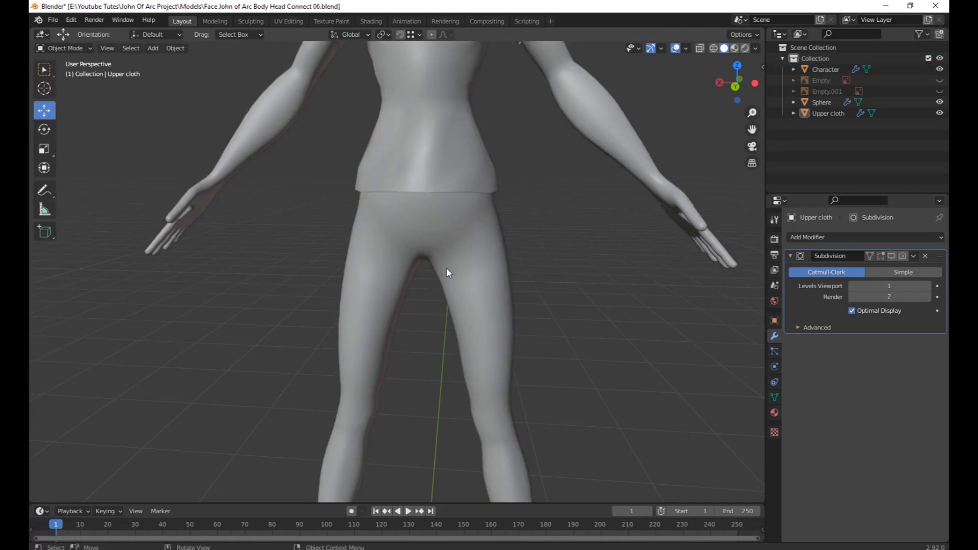
left_click(485, 265)
key("Tab")
middle_click_drag(548, 291, 536, 267)
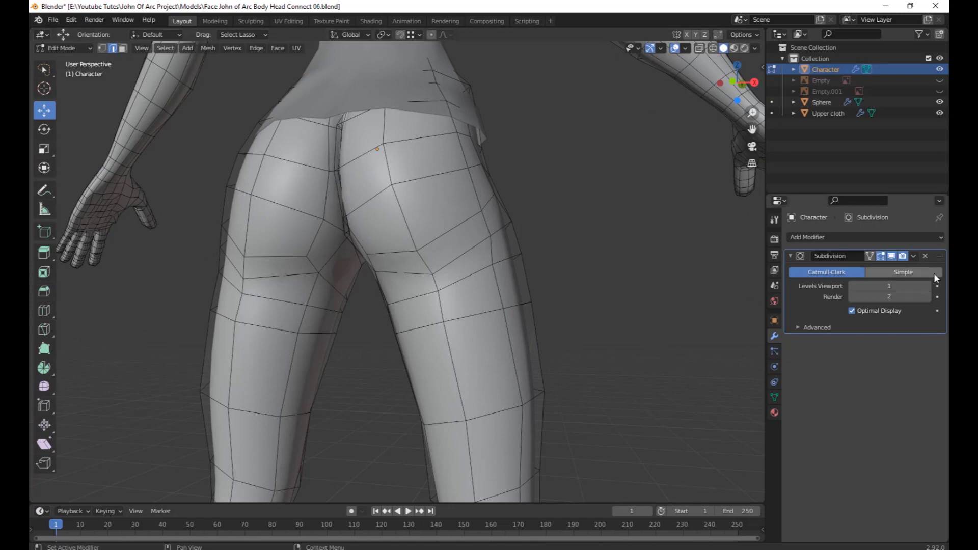
left_click(891, 256)
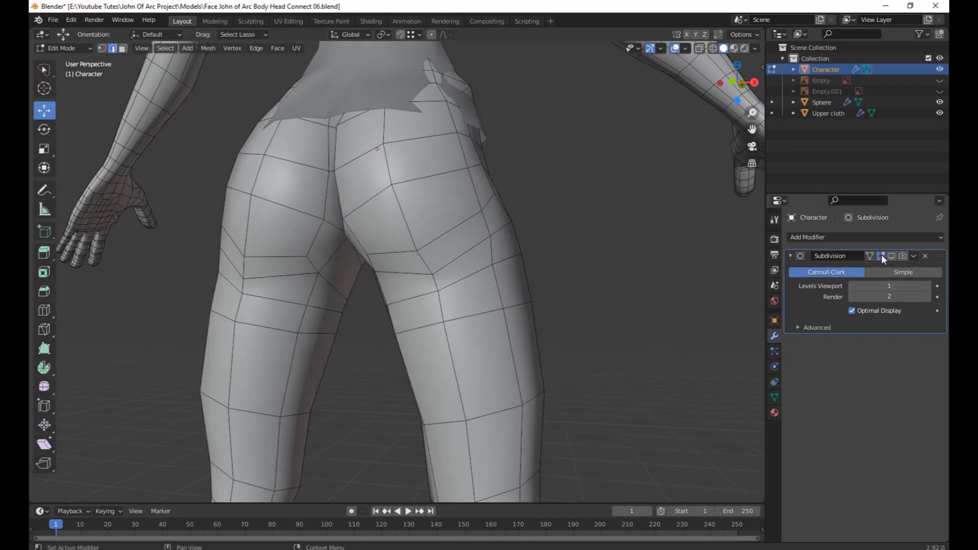
Select the body faces around the upper thigh and underneath through the crotch.
scroll(476, 306, "down", 2)
middle_click_drag(478, 308, 464, 285)
scroll(490, 310, "up", 2)
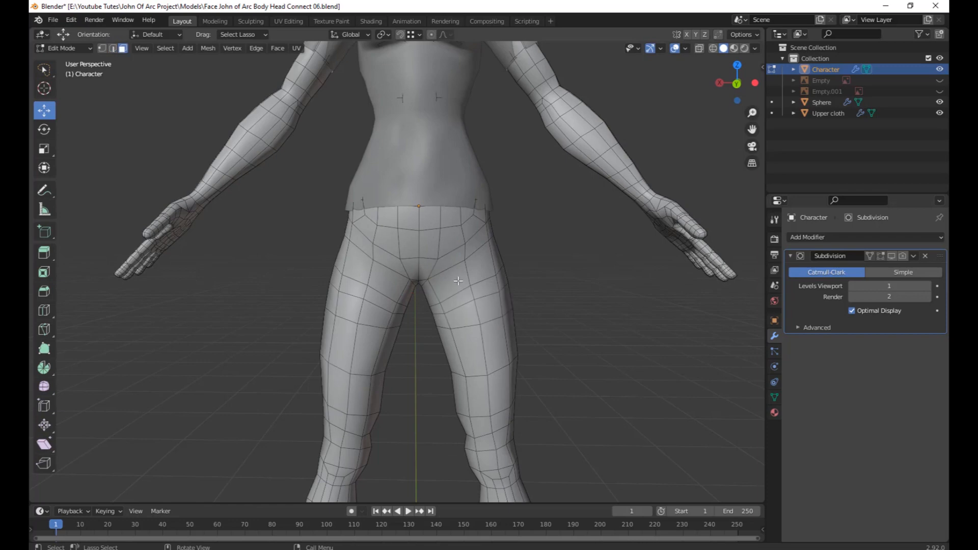
left_click(484, 273, "alt")
key("ctrl+z")
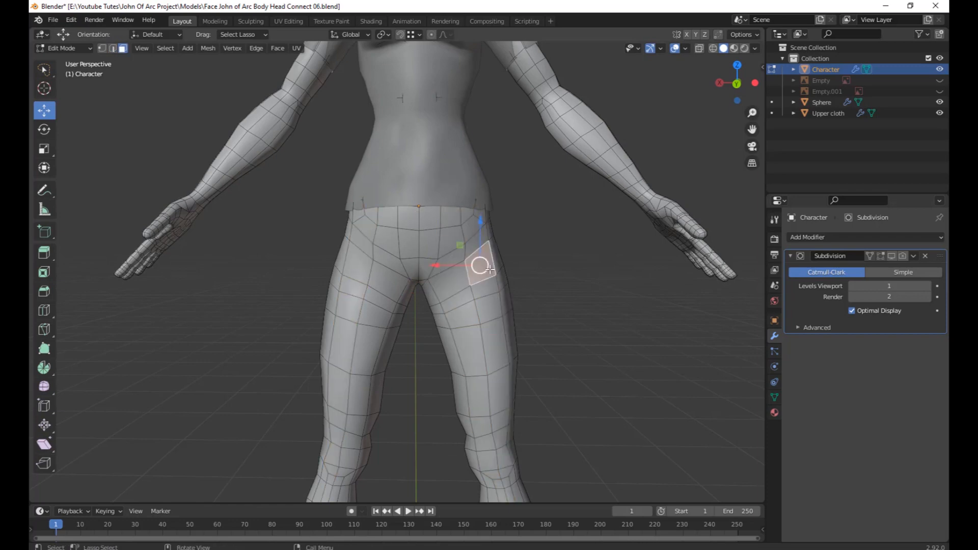
middle_click_drag(353, 304, 473, 330)
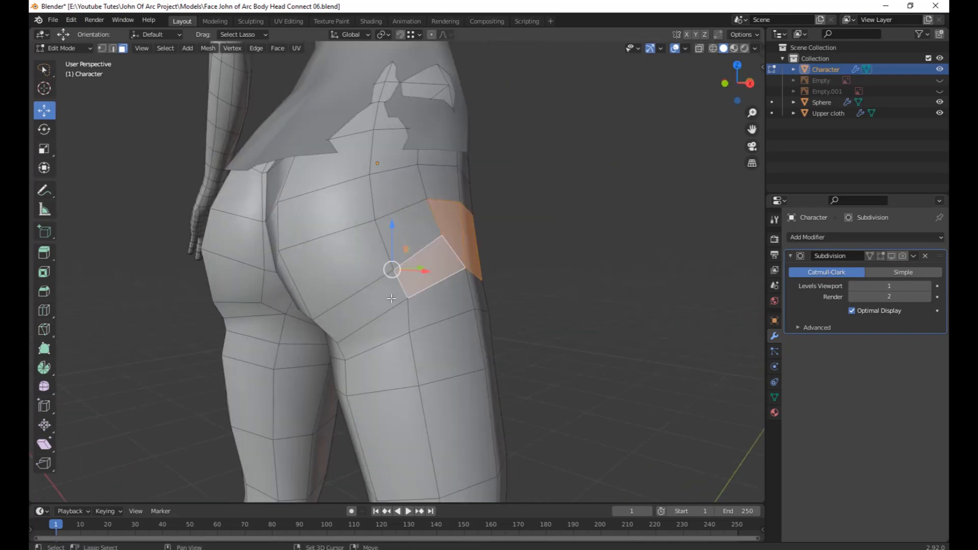
middle_click_drag(391, 298, 438, 304)
middle_click_drag(513, 313, 357, 241)
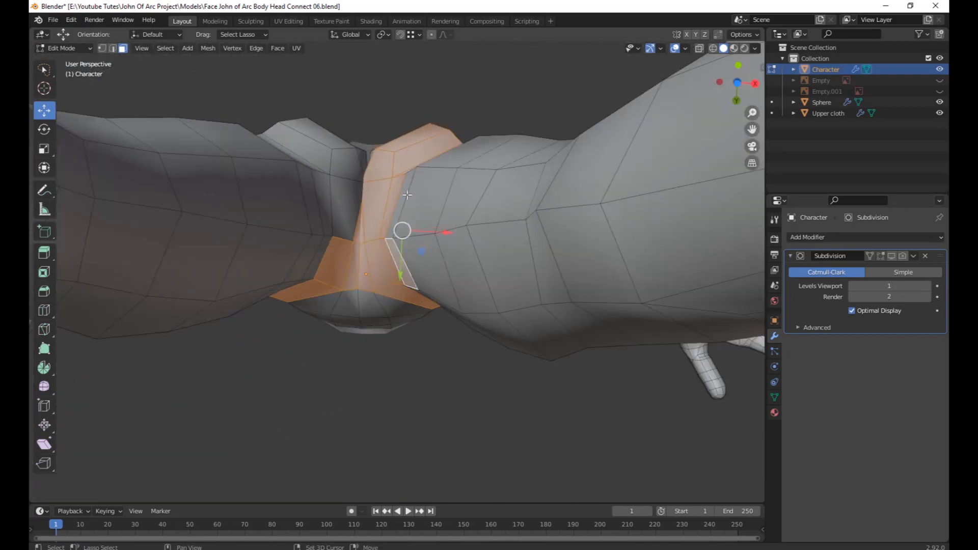
middle_click_drag(407, 194, 414, 215)
Extend the face selection over the hips, buttocks and upper thighs of both legs.
middle_click_drag(546, 267, 509, 408)
middle_click_drag(651, 347, 462, 184)
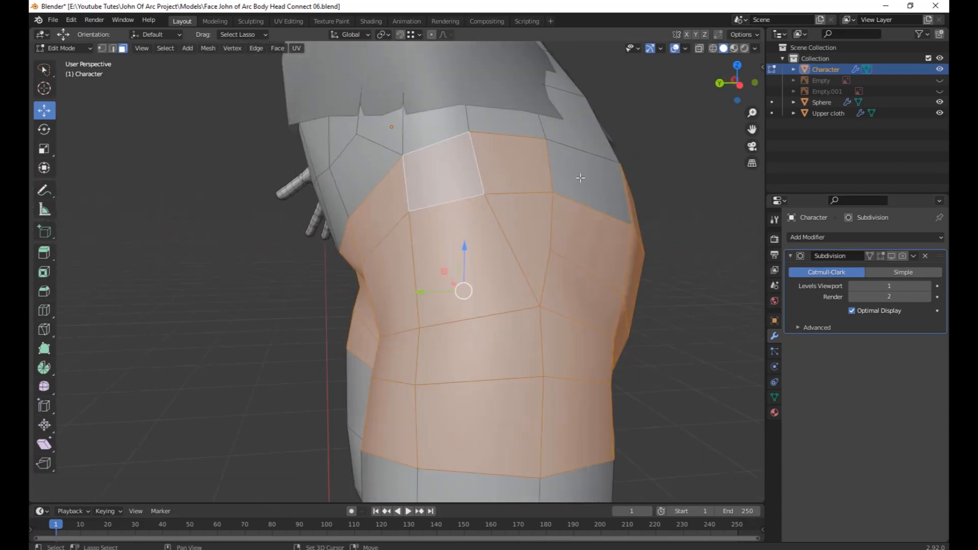
middle_click_drag(580, 178, 506, 322)
scroll(509, 326, "up", 4)
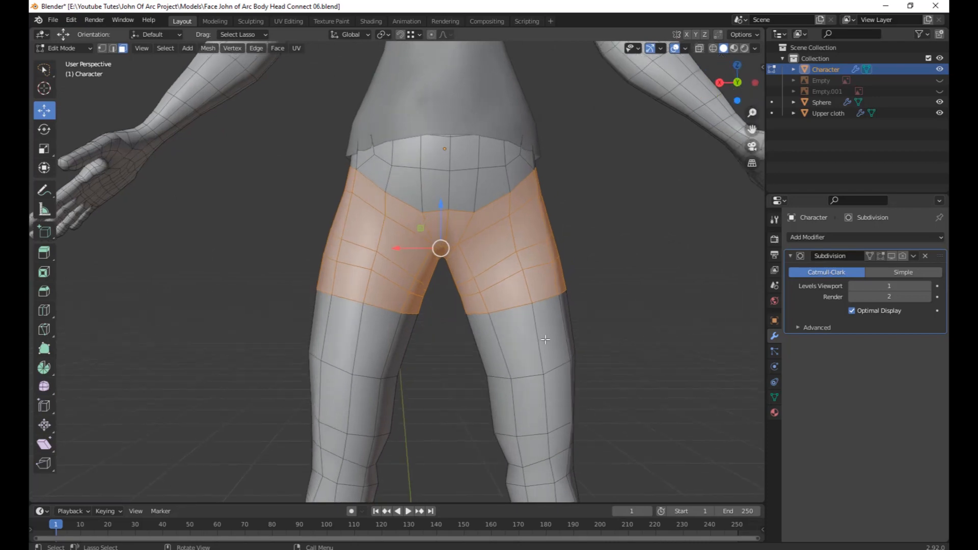
Extend the selection by one more row of faces down around both thighs.
middle_click_drag(605, 351, 496, 344)
left_click(621, 361, "shift")
middle_click_drag(625, 362, 404, 363)
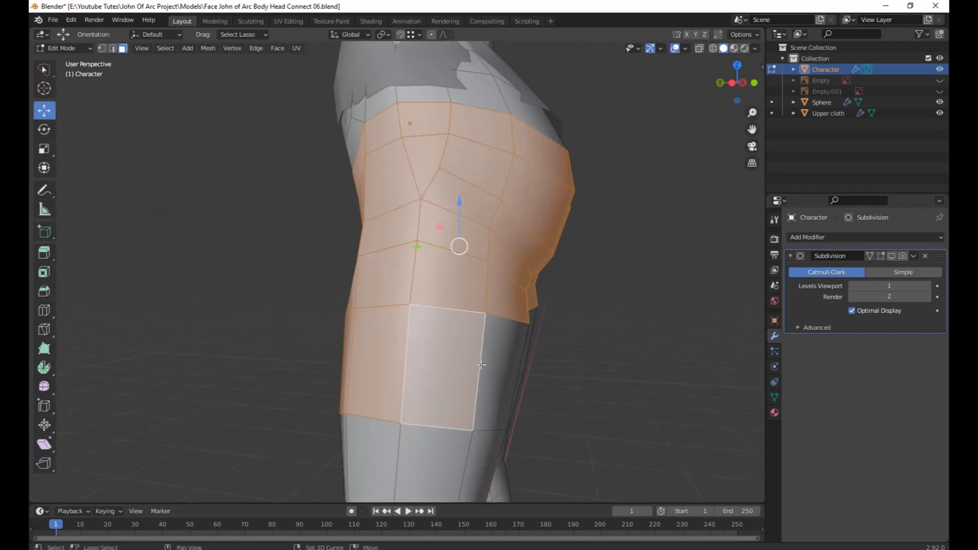
middle_click_drag(481, 365, 302, 346)
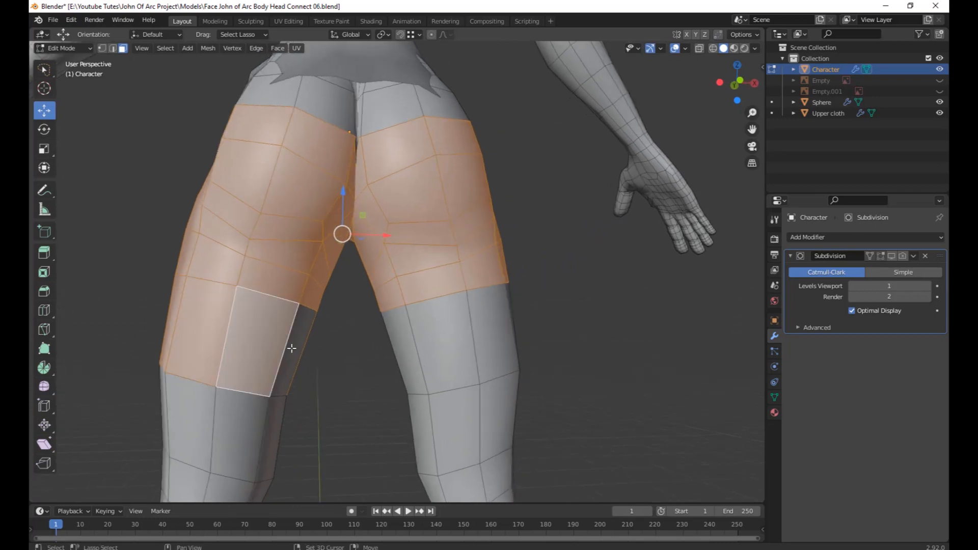
left_click(292, 350, "shift")
middle_click_drag(497, 334, 581, 395)
scroll(581, 395, "up", 4)
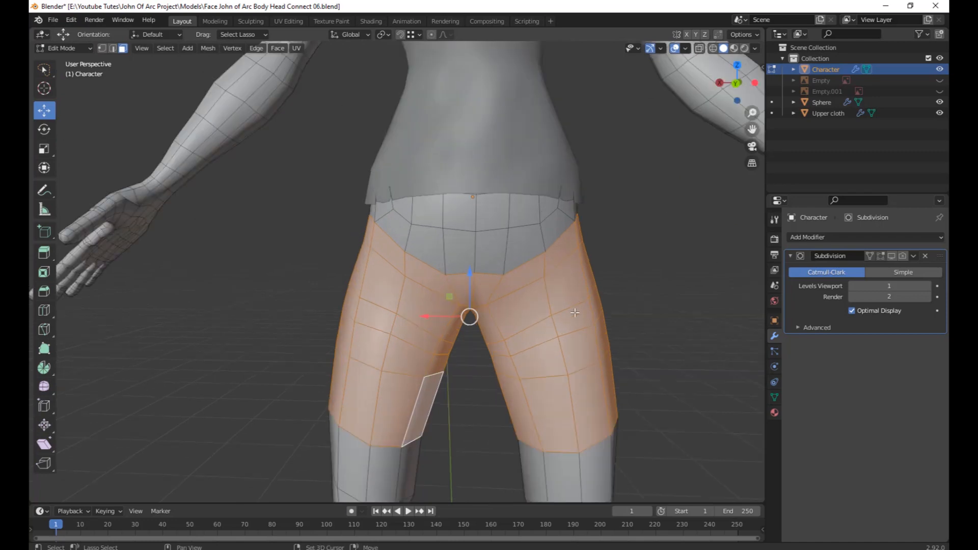
Duplicate the selected hip, buttock and thigh faces in place, leaving the copy unmoved on the body.
mouse_move(581, 336)
middle_mouse_down("shift")
mouse_move(580, 389)
mouse_move(626, 316)
mouse_move(42, 316)
mouse_move(563, 332)
middle_mouse_up("shift")
scroll(565, 336, "down", 3)
middle_click_drag(591, 377, 582, 277, "shift")
scroll(586, 314, "down", 2)
middle_click_drag(587, 314, 584, 348)
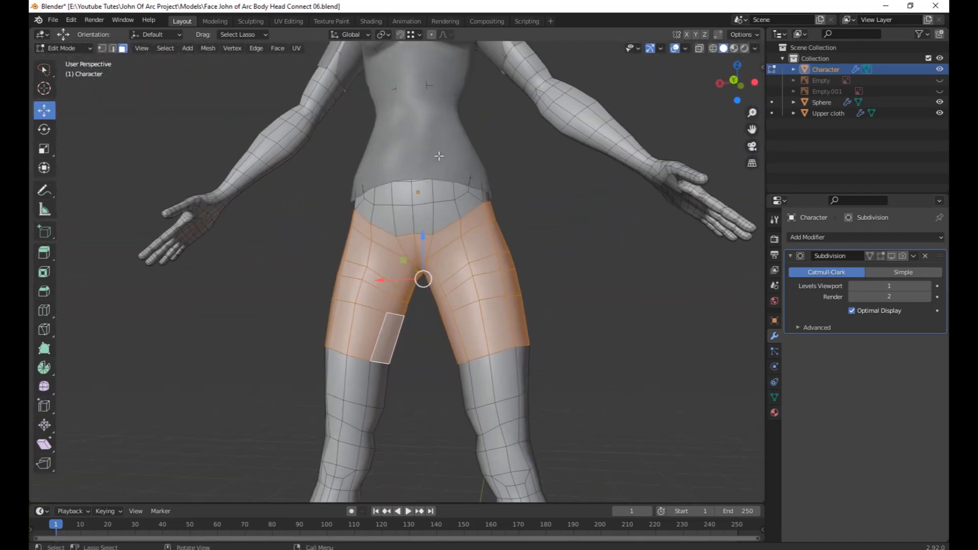
scroll(526, 295, "down", 2)
mouse_move(526, 294)
middle_mouse_down("shift")
mouse_move(535, 349)
mouse_move(547, 318)
mouse_move(536, 282)
middle_mouse_up("shift")
scroll(547, 318, "up", 1)
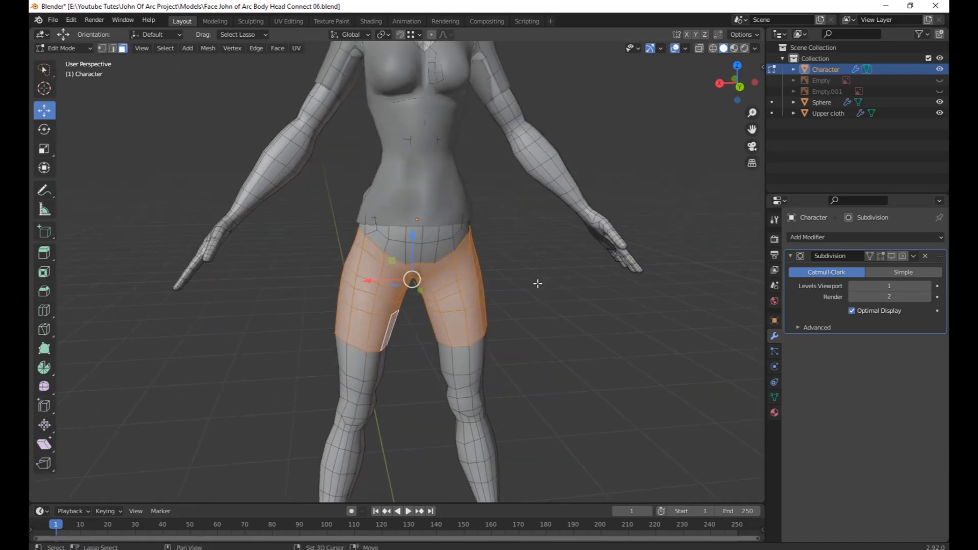
middle_click_drag(545, 317, 544, 292)
mouse_move(543, 292)
middle_mouse_down()
mouse_move(559, 312)
mouse_move(562, 288)
middle_mouse_up()
scroll(563, 312, "up", 1)
mouse_move(562, 288)
middle_mouse_down()
mouse_move(578, 297)
mouse_move(563, 279)
mouse_move(568, 301)
middle_mouse_up()
scroll(569, 291, "down", 2)
scroll(578, 297, "up", 1)
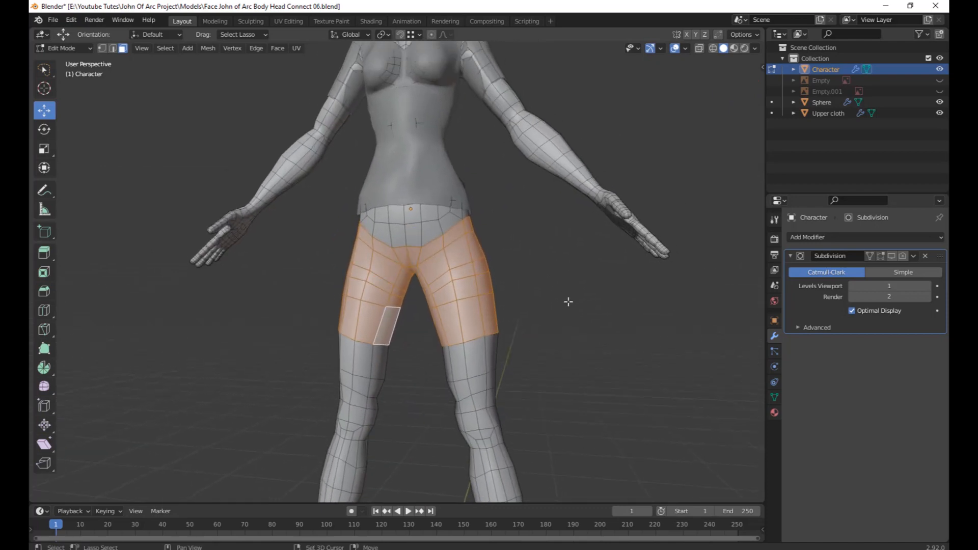
key("g")
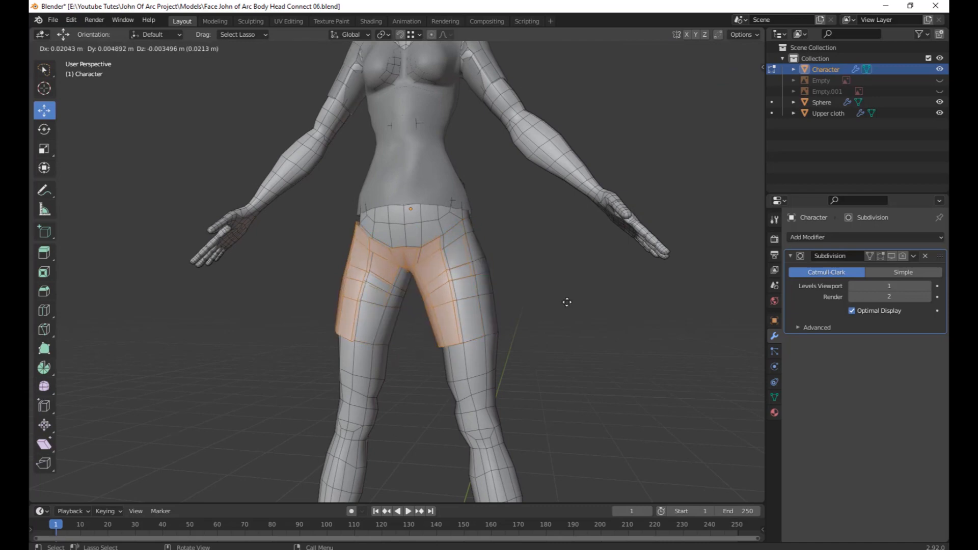
key("Escape")
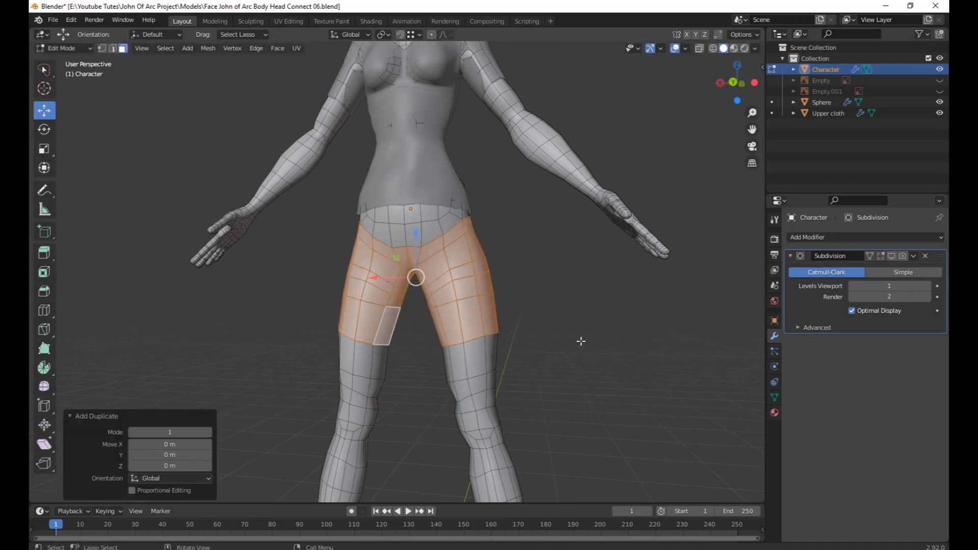
Try scaling the duplicated faces by 1.056 and moving them 0.01341 m along Y, and undo both changes.
middle_click_drag(581, 340, 503, 327)
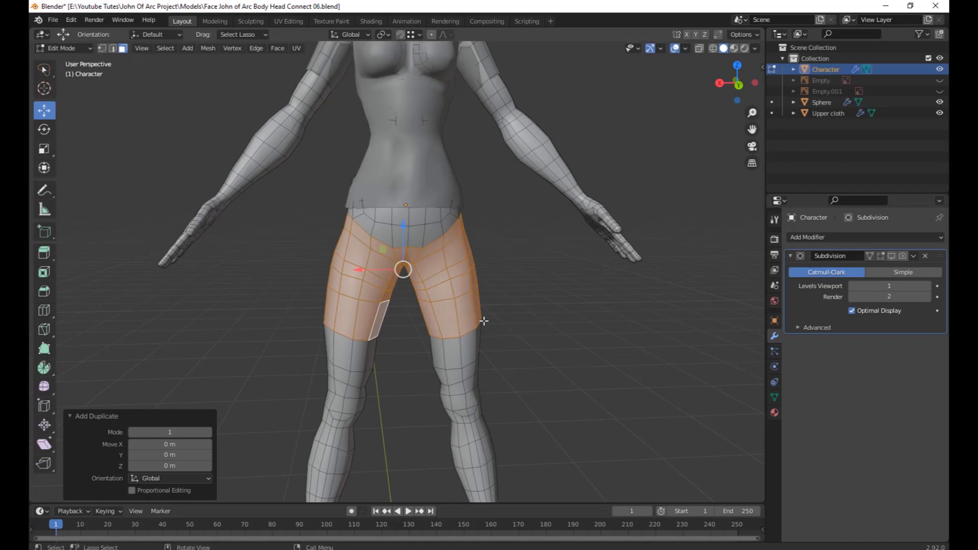
key("s")
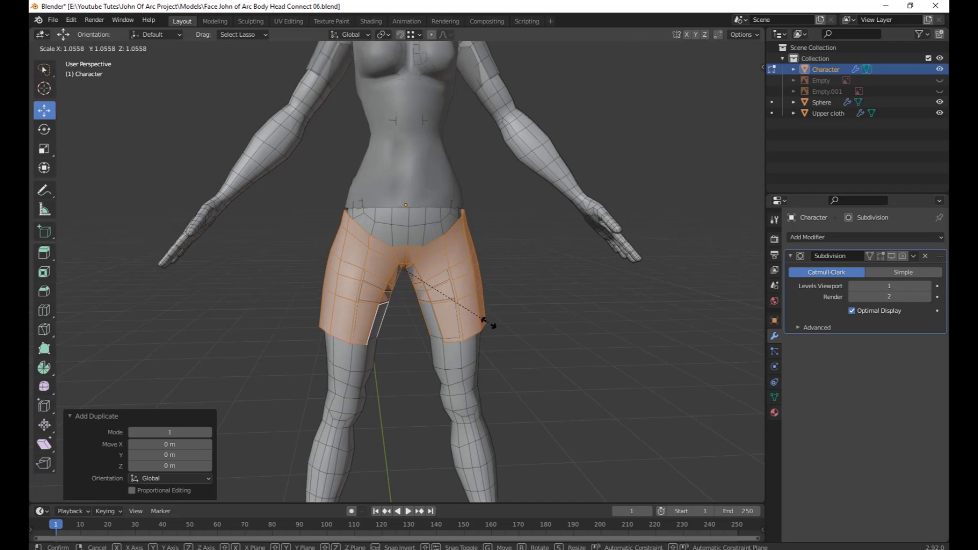
left_click(493, 324)
scroll(509, 339, "down", 4)
middle_click_drag(508, 338, 391, 289)
scroll(535, 360, "up", 5)
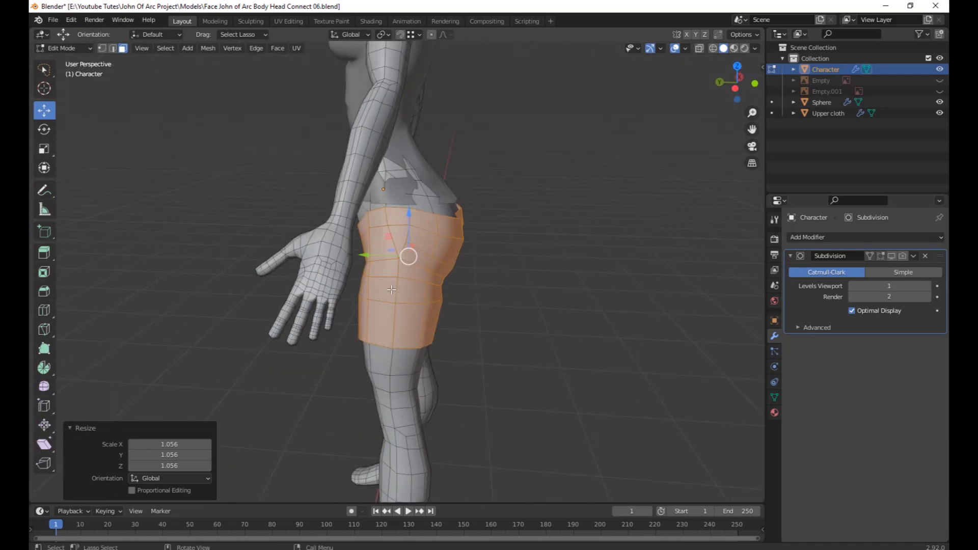
left_click_drag(367, 256, 361, 253)
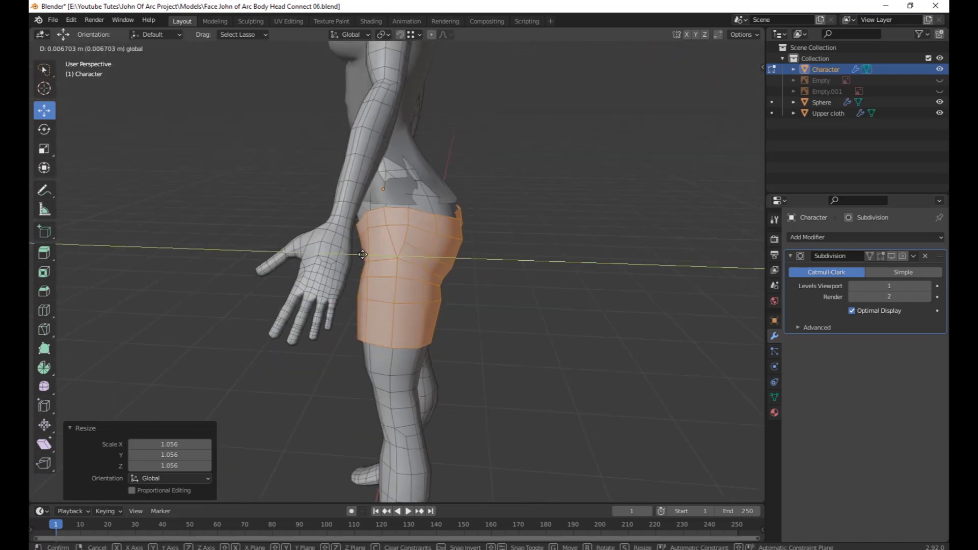
left_click_drag(367, 265, 367, 265)
middle_click_drag(367, 265, 570, 353)
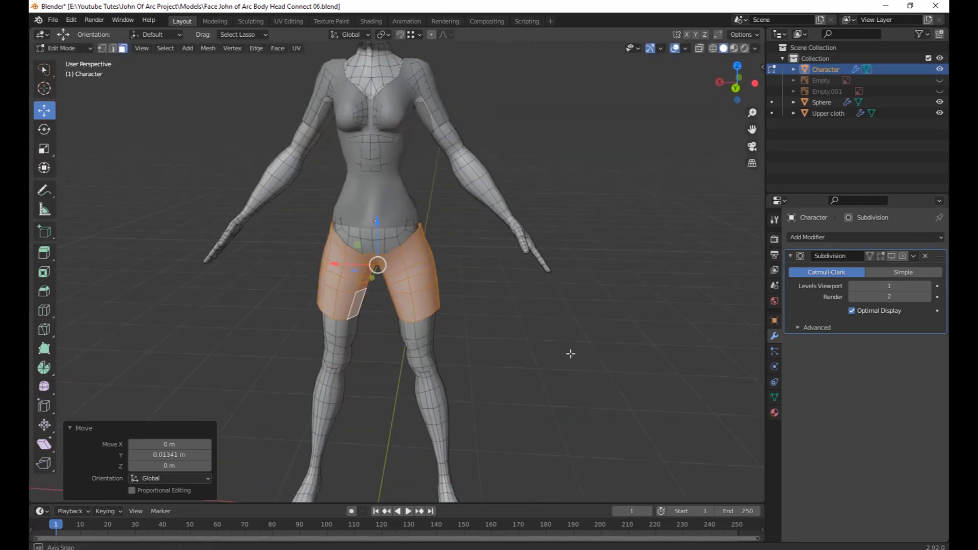
scroll(545, 350, "up", 4)
key("ctrl+z")
key("ctrl+z")
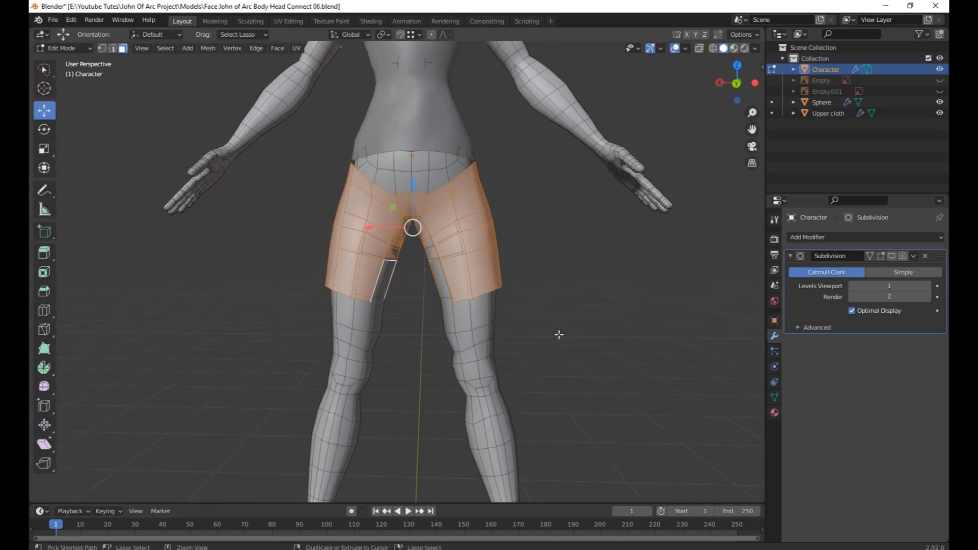
Scale the duplicated hip and thigh faces up uniformly by 1.013 and review their fit over the body.
key("s")
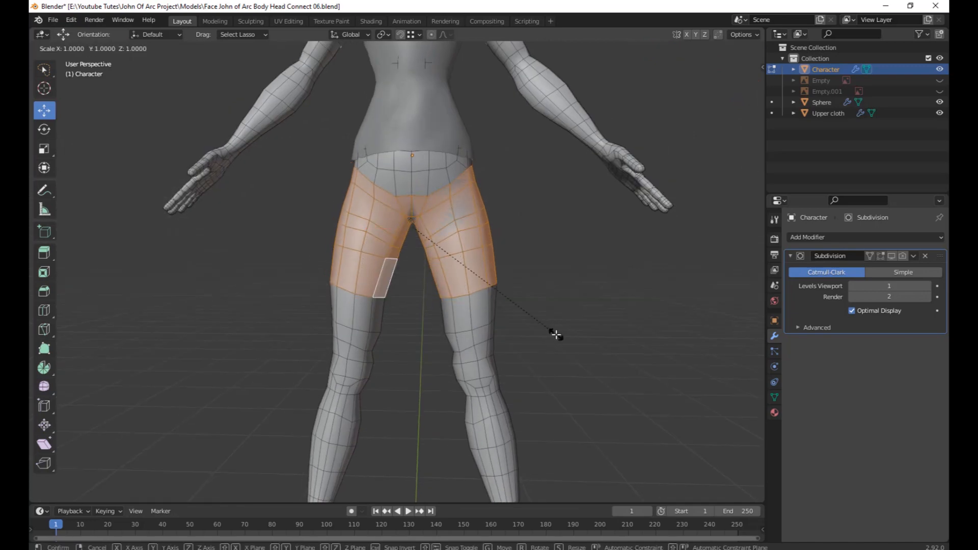
left_click(558, 335)
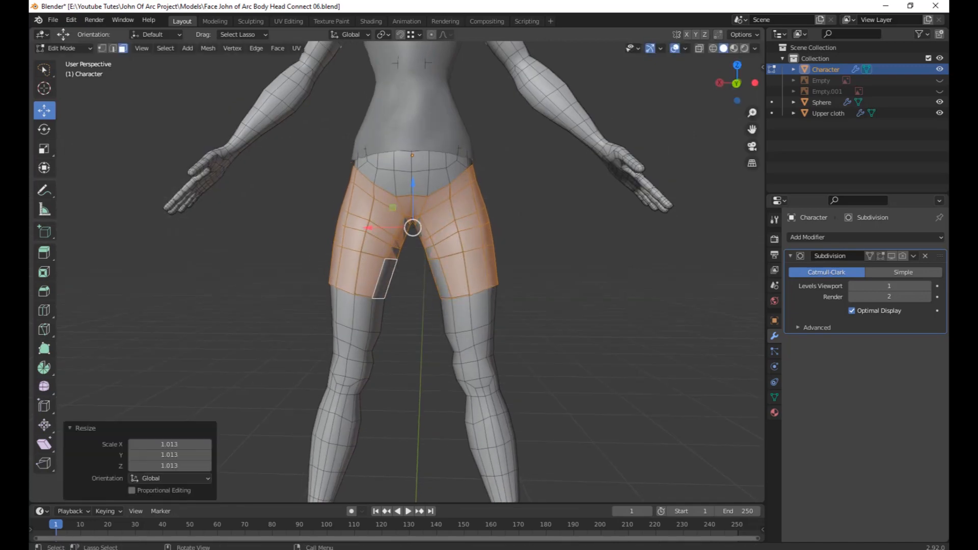
scroll(509, 330, "down", 3)
middle_click_drag(480, 310, 566, 345)
scroll(527, 347, "up", 4)
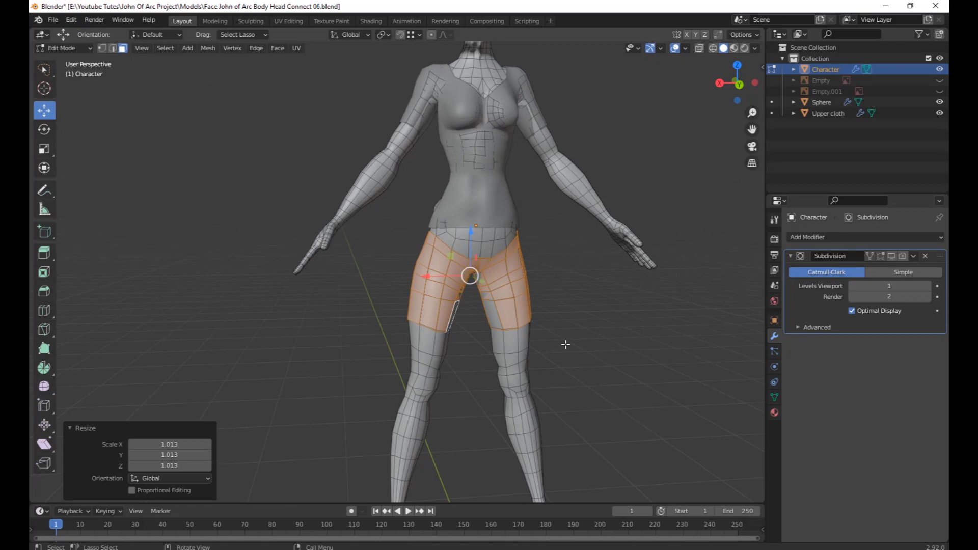
key("Tab")
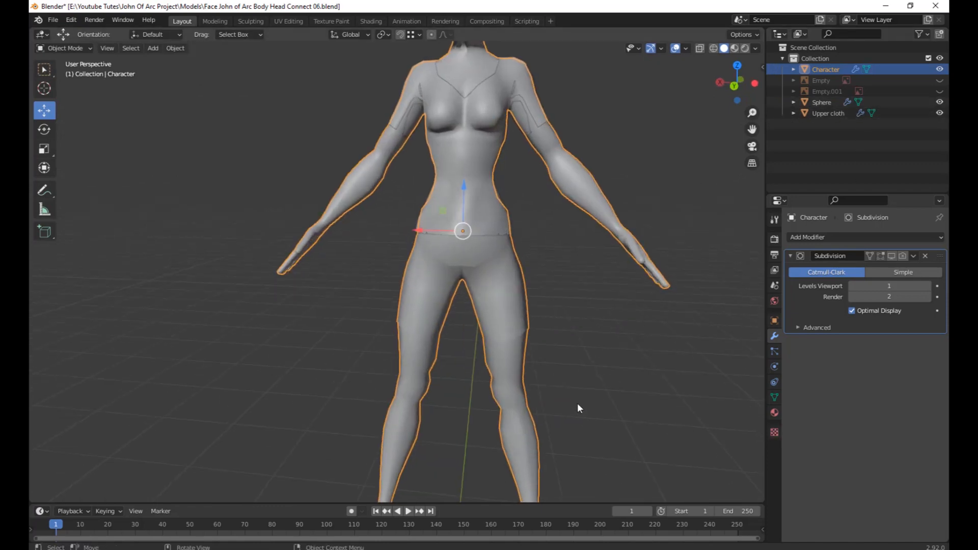
middle_click_drag(637, 405, 618, 415)
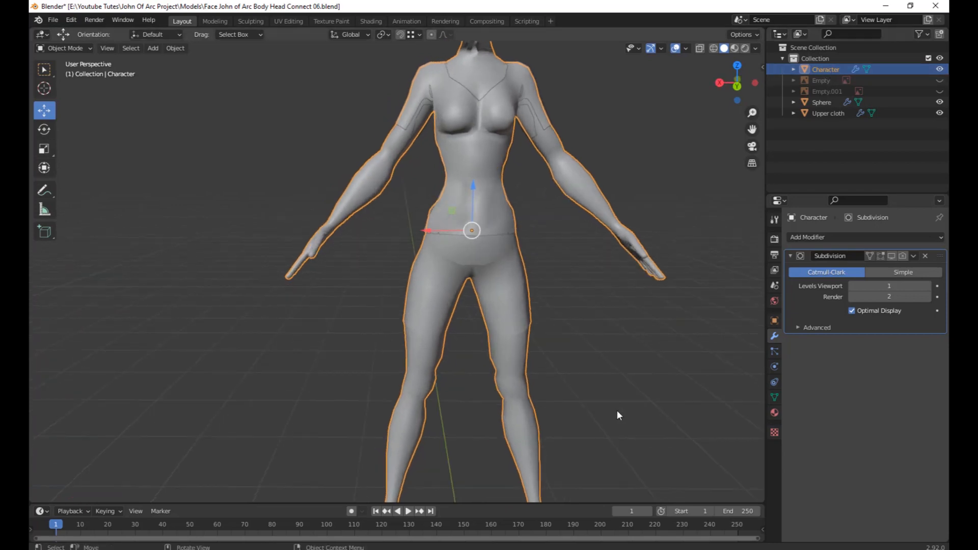
Separate the whole Character mesh by loose parts to split the duplicated shorts into their own object.
key("Tab")
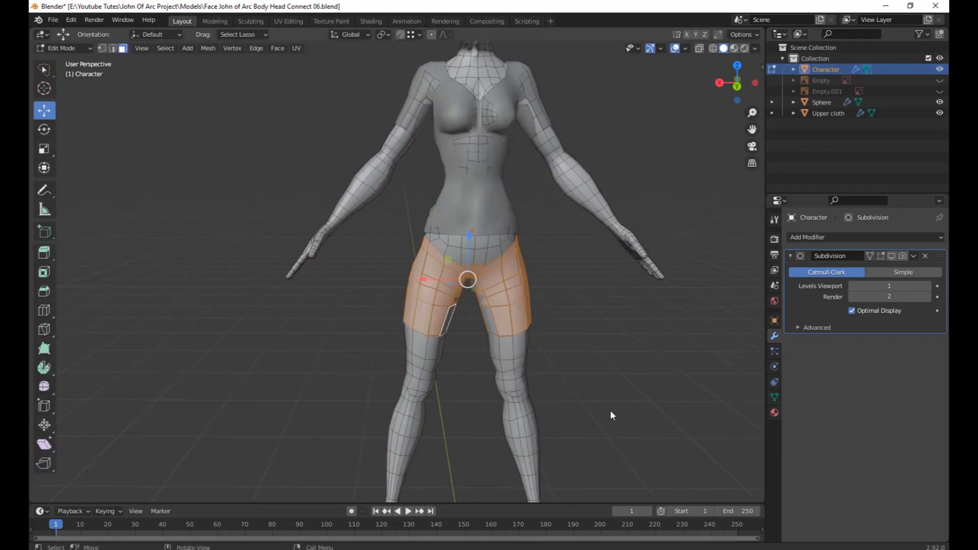
key("a")
right_click(610, 410)
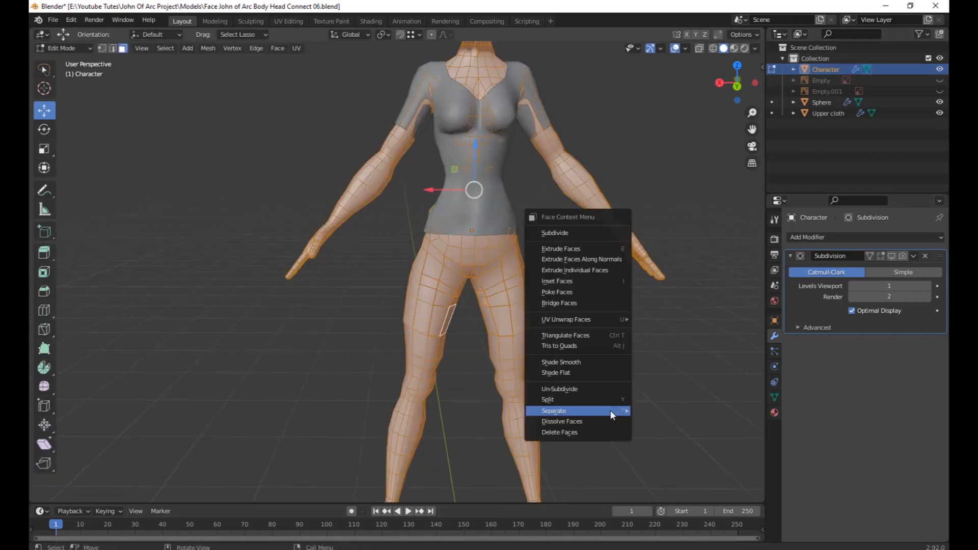
mouse_move(606, 410)
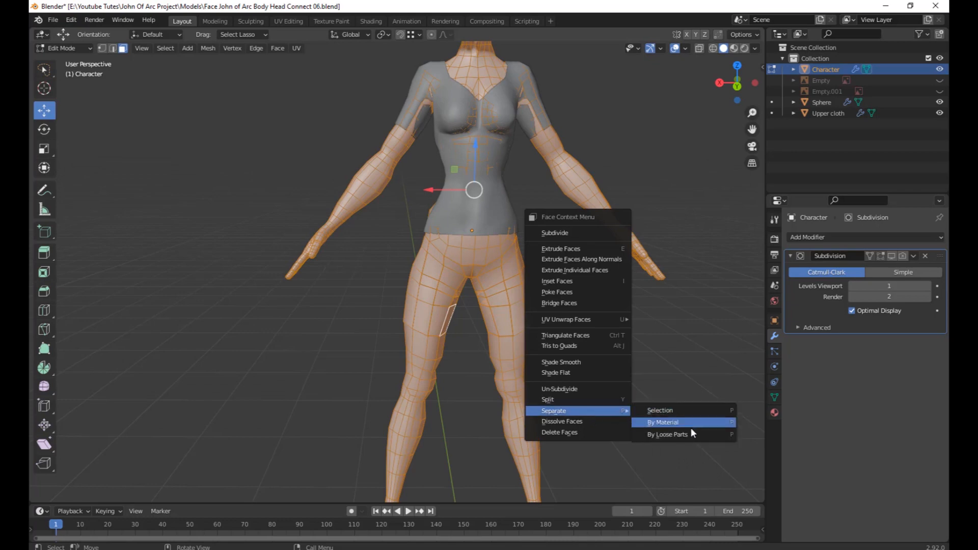
left_click(686, 435)
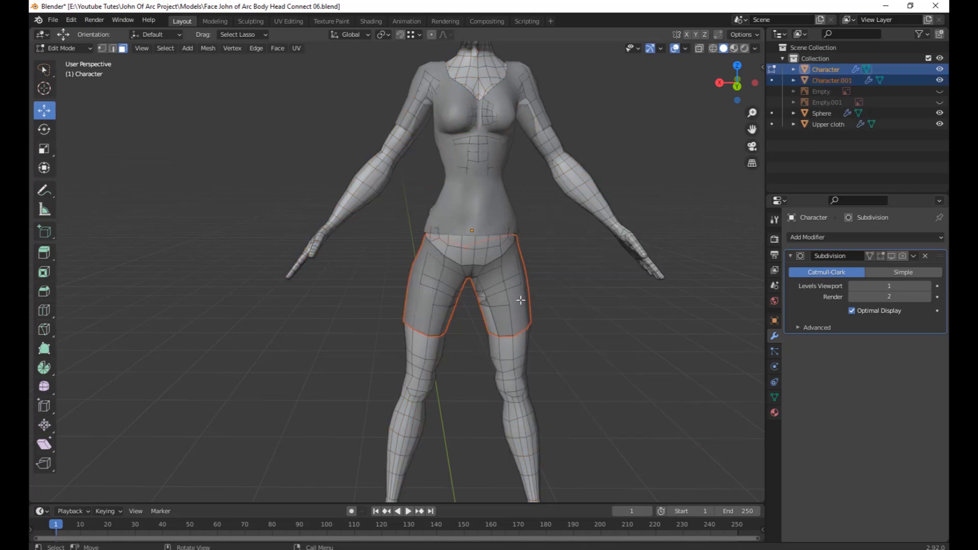
middle_click_drag(660, 392, 655, 389)
Join the separated shorts object into the Upper cloth object, keeping Upper cloth as the active object.
key("Tab")
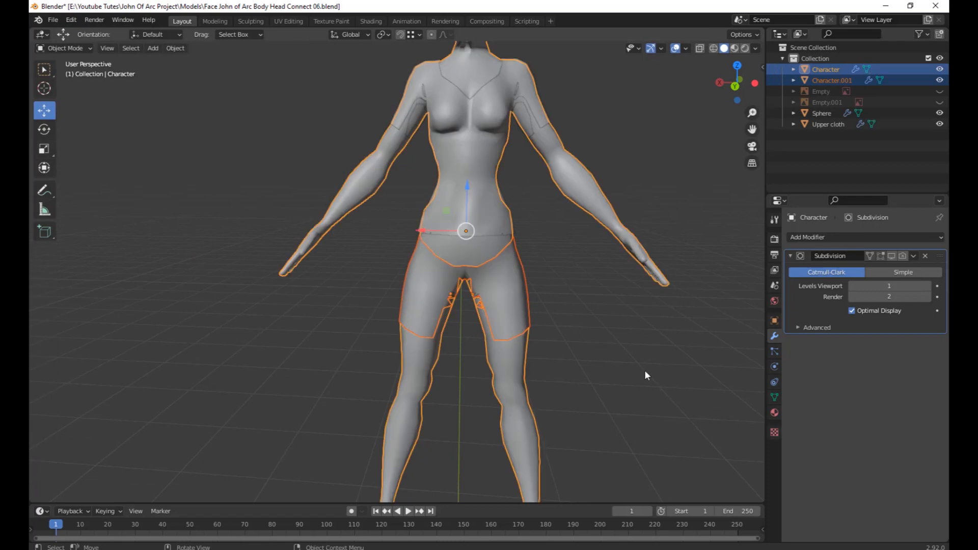
left_click(511, 300)
scroll(511, 300, "down", 4)
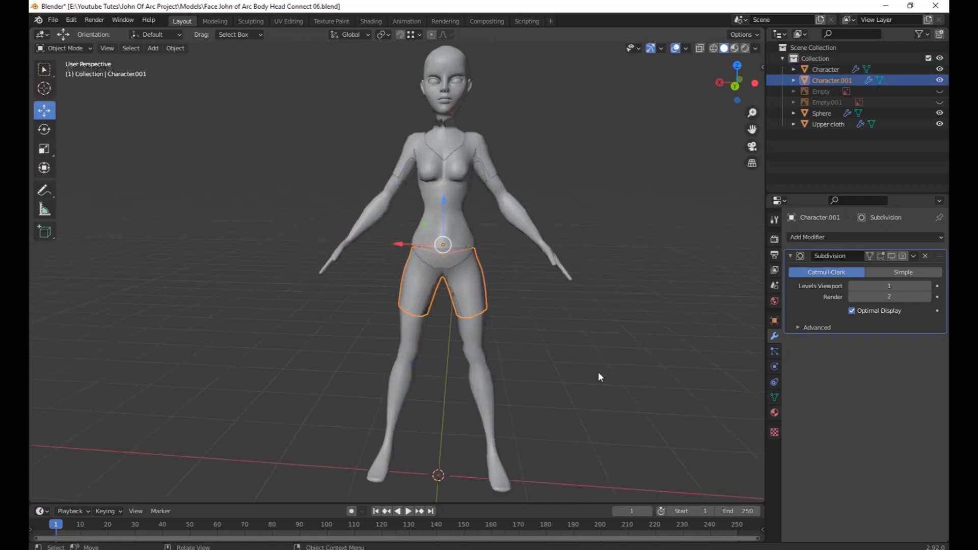
left_click(480, 152, "shift")
middle_click_drag(516, 307, 613, 317)
scroll(614, 346, "up", 2)
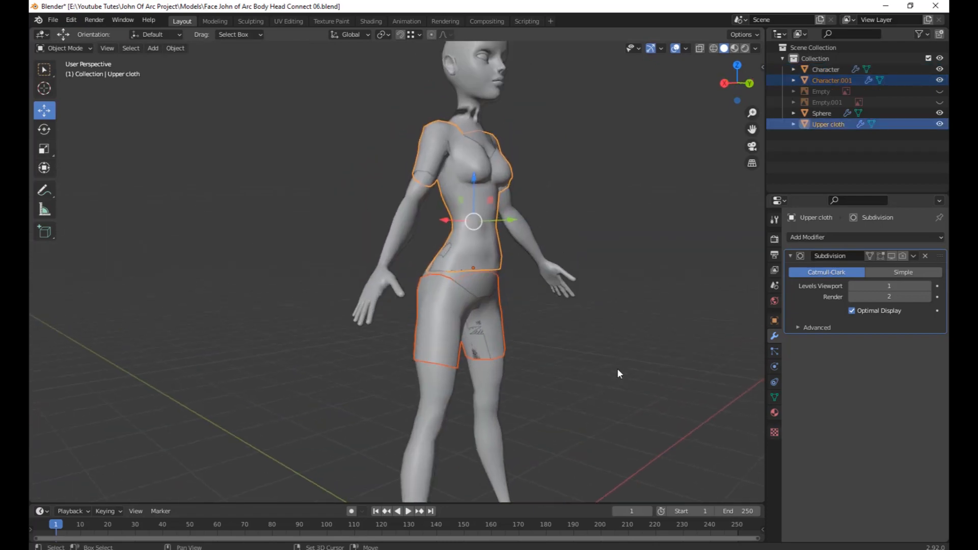
middle_click_drag(618, 373, 469, 261)
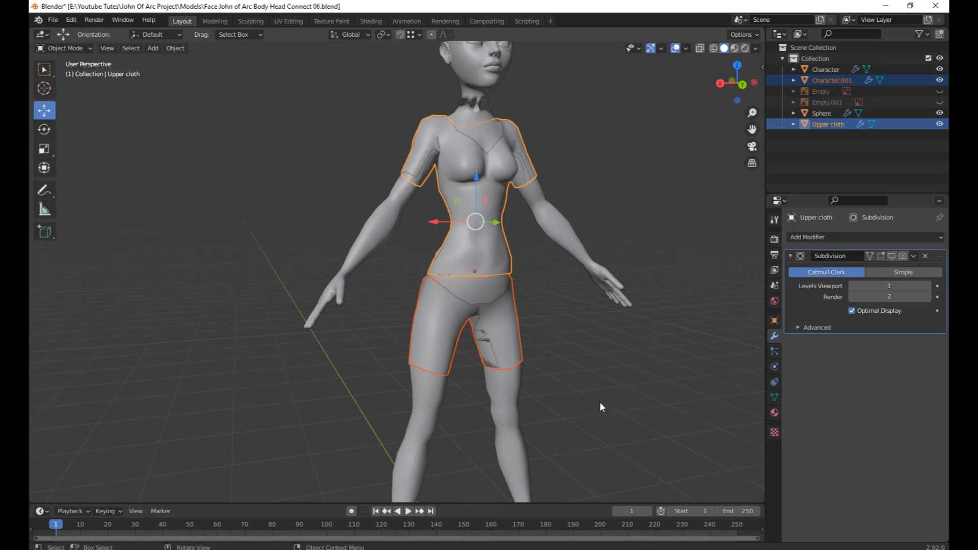
scroll(600, 402, "down", 3)
middle_click_drag(598, 396, 569, 372)
scroll(582, 359, "up", 3)
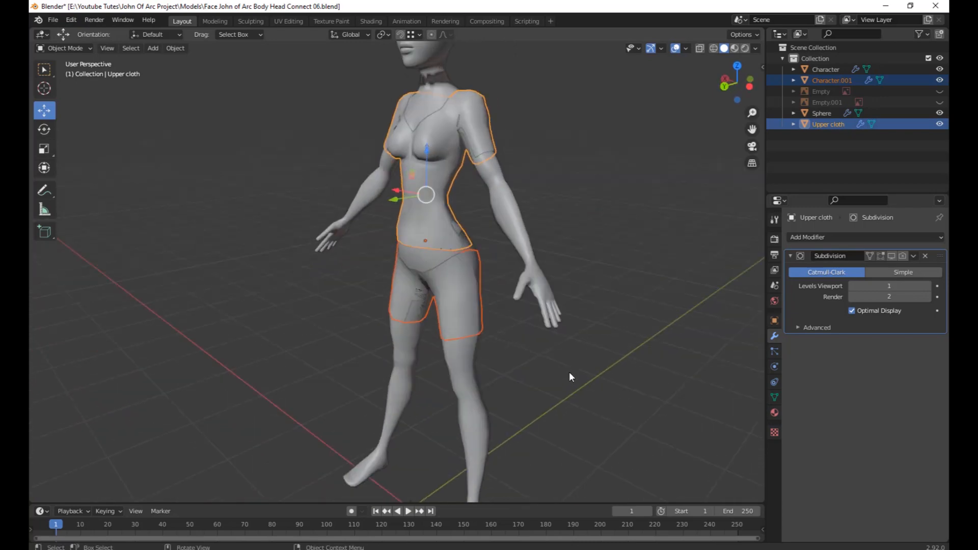
scroll(570, 372, "up", 1)
middle_click_drag(553, 411, 579, 403)
scroll(573, 390, "up", 2)
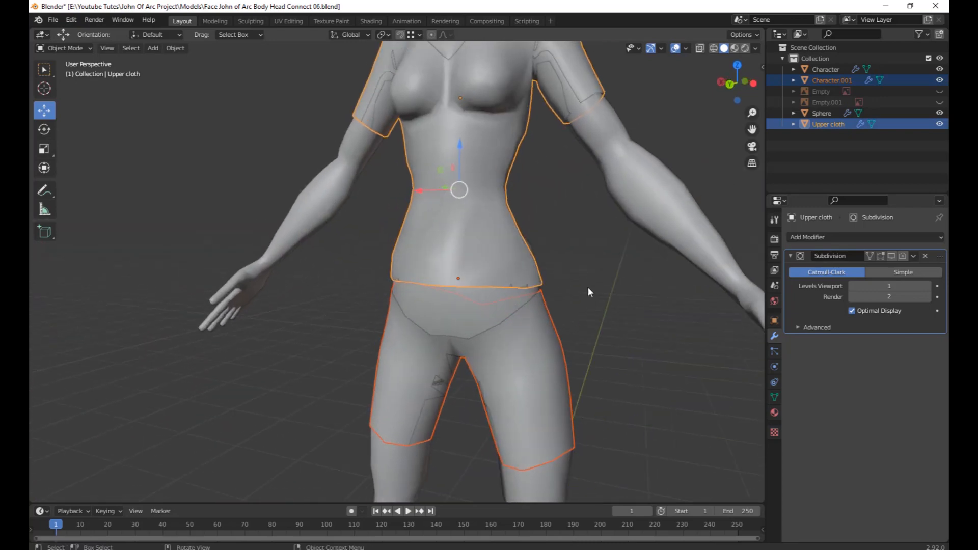
scroll(588, 287, "down", 2)
middle_click_drag(580, 367, 592, 377, "shift")
middle_click_drag(520, 379, 564, 357)
scroll(556, 366, "up", 1)
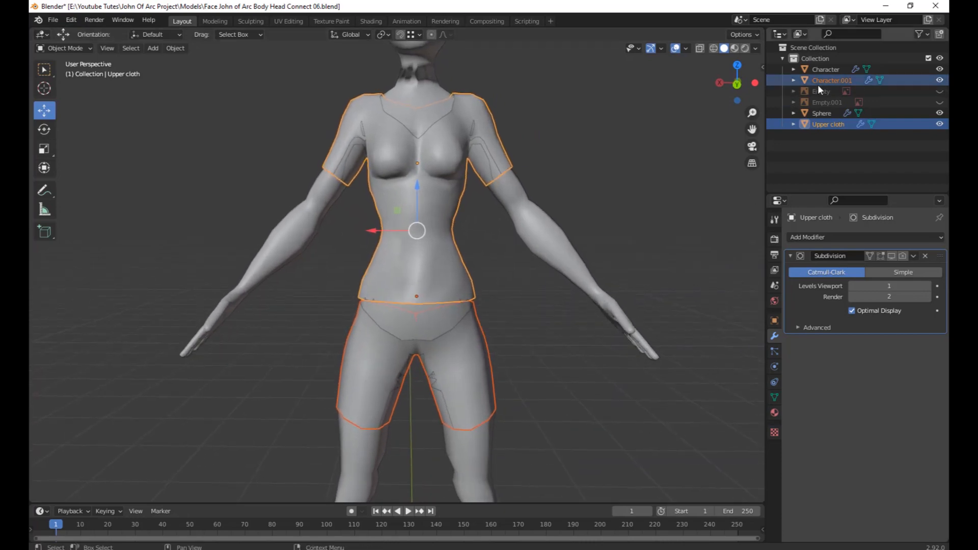
middle_click_drag(650, 301, 611, 175)
right_click(609, 174)
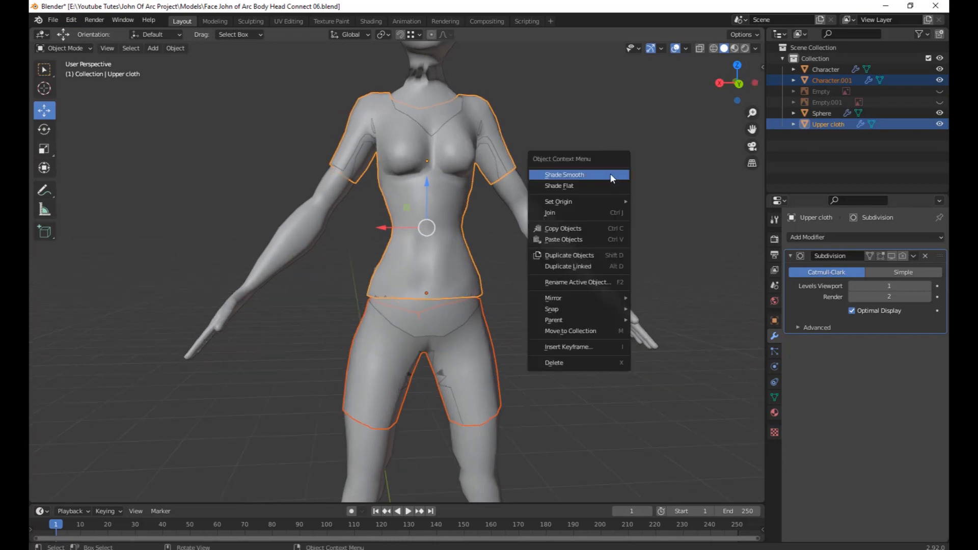
left_click(564, 213)
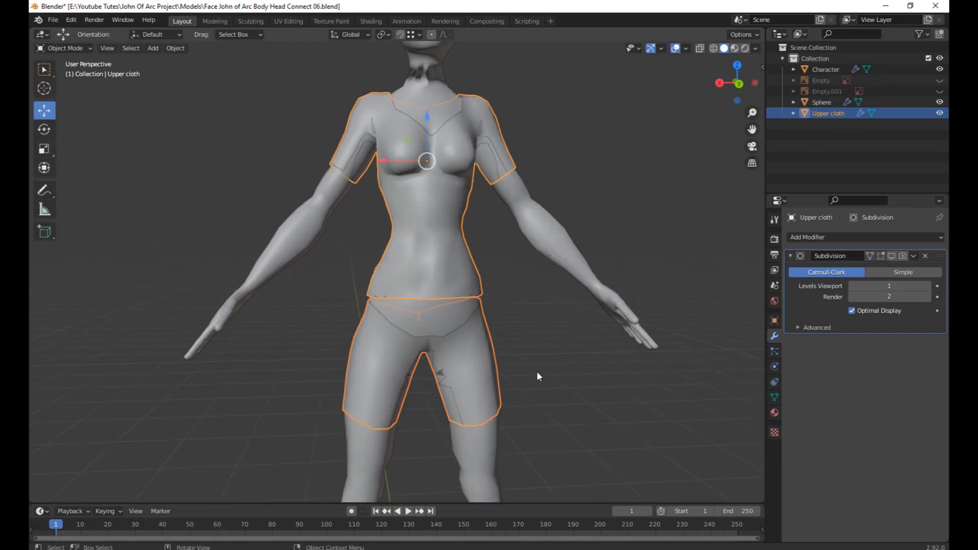
Enter mesh editing on the joined Upper cloth and hide the Character body.
middle_click_drag(536, 370, 619, 347)
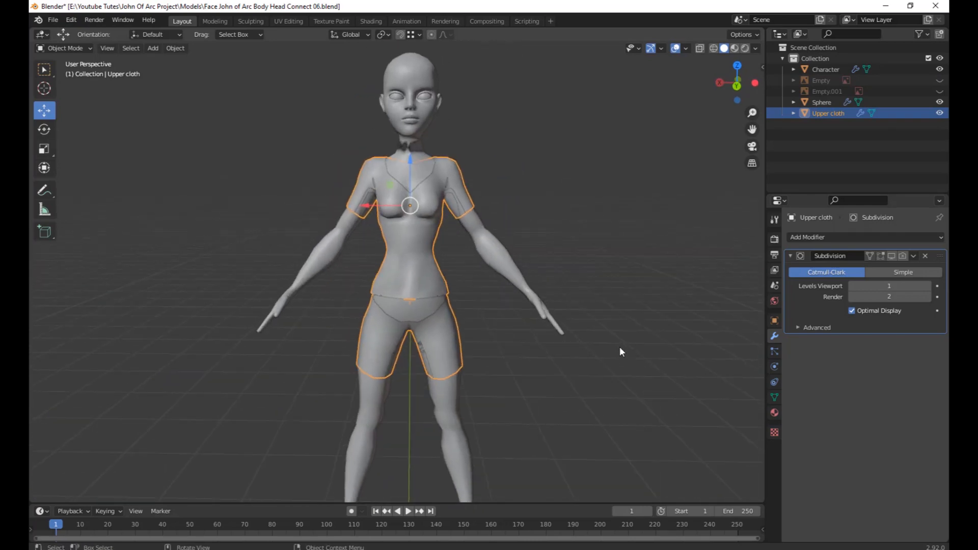
key("Tab")
scroll(517, 375, "up", 4)
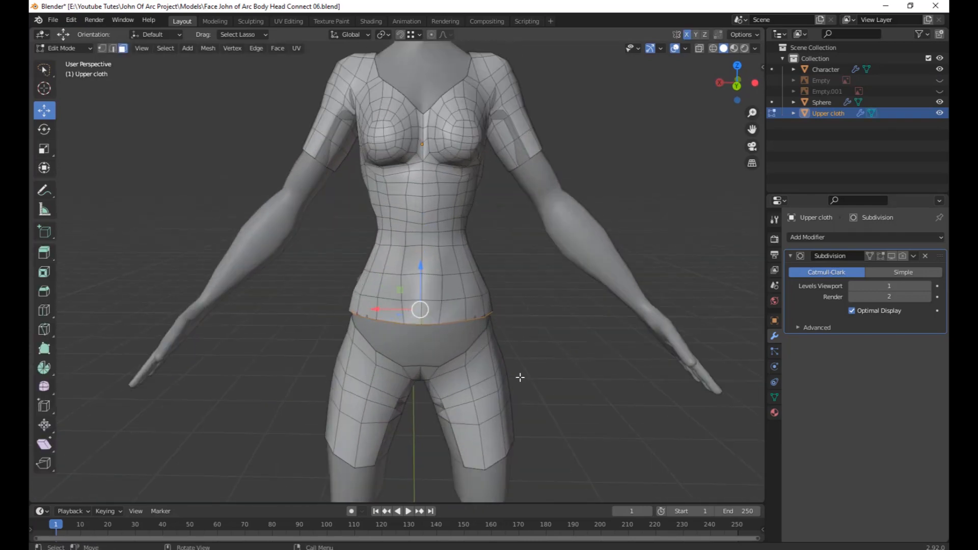
left_click(939, 69)
Fill three adjacent faces across the front gap between the top's hem and the shorts' waist, starting at the centre.
middle_click_drag(504, 360, 486, 299)
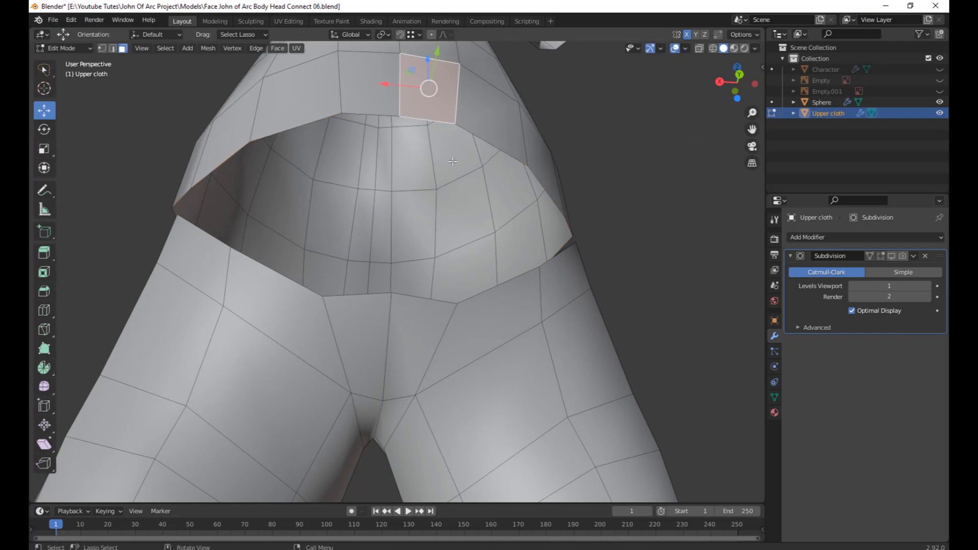
middle_click_drag(452, 161, 483, 222)
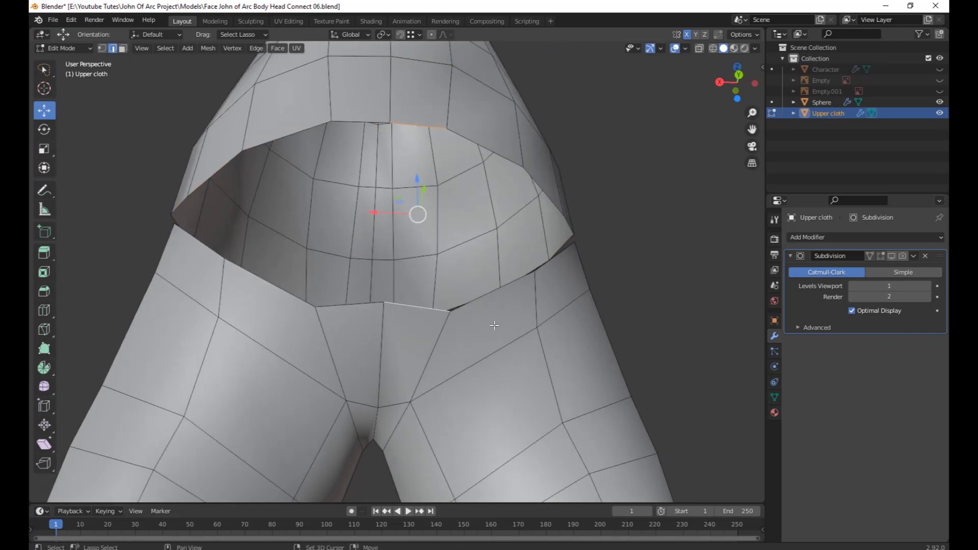
middle_click_drag(493, 325, 484, 329)
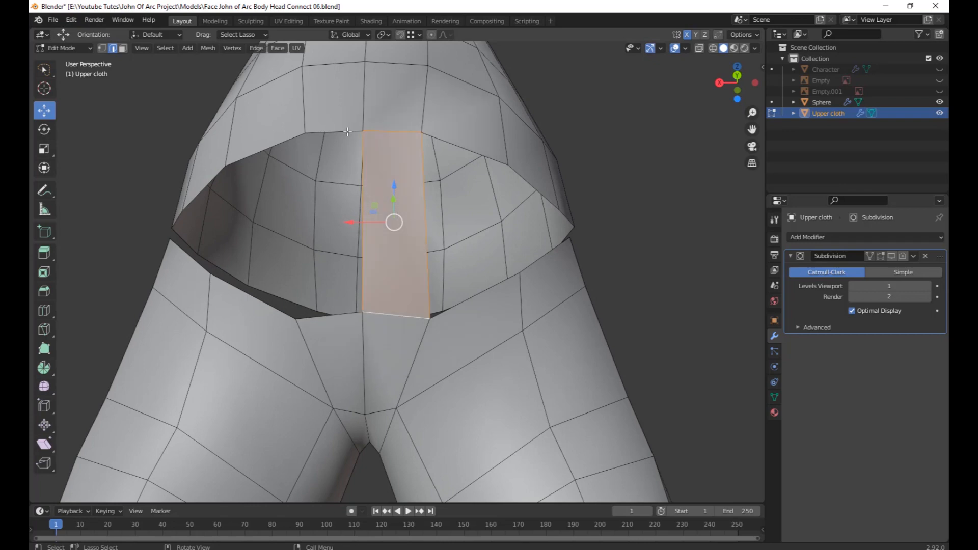
left_click(344, 311, "shift")
key("f")
middle_click_drag(344, 310, 385, 323)
left_click(359, 167)
left_click(351, 344, "shift")
key("f")
middle_click_drag(421, 389, 412, 410)
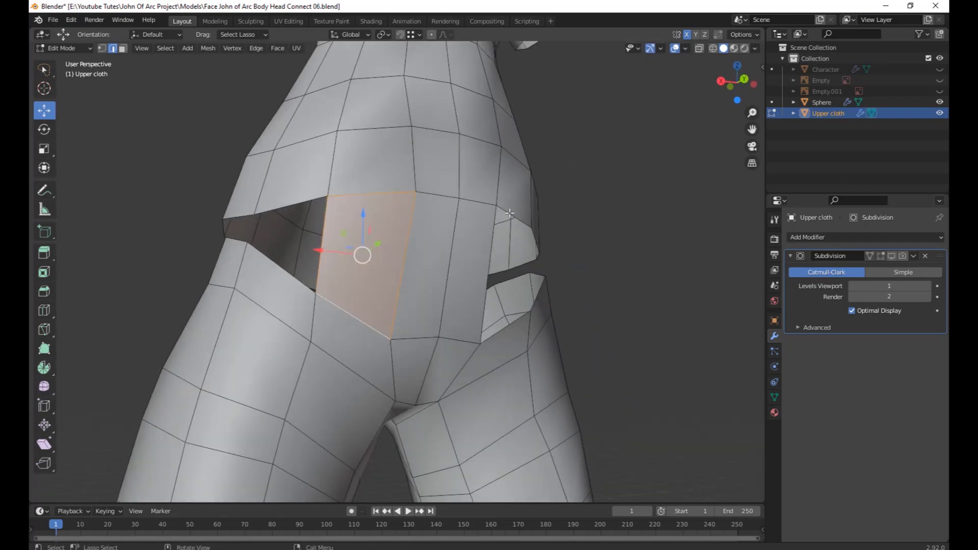
Fill two adjacent faces across the back gap between the top's hem and the shorts' waist, working outward from near the centre.
left_click(453, 223)
middle_click_drag(518, 301, 390, 328)
middle_click_drag(643, 416, 506, 436)
scroll(545, 430, "up", 3)
left_click(421, 270)
left_click(499, 264)
left_click(479, 359, "shift")
key("f")
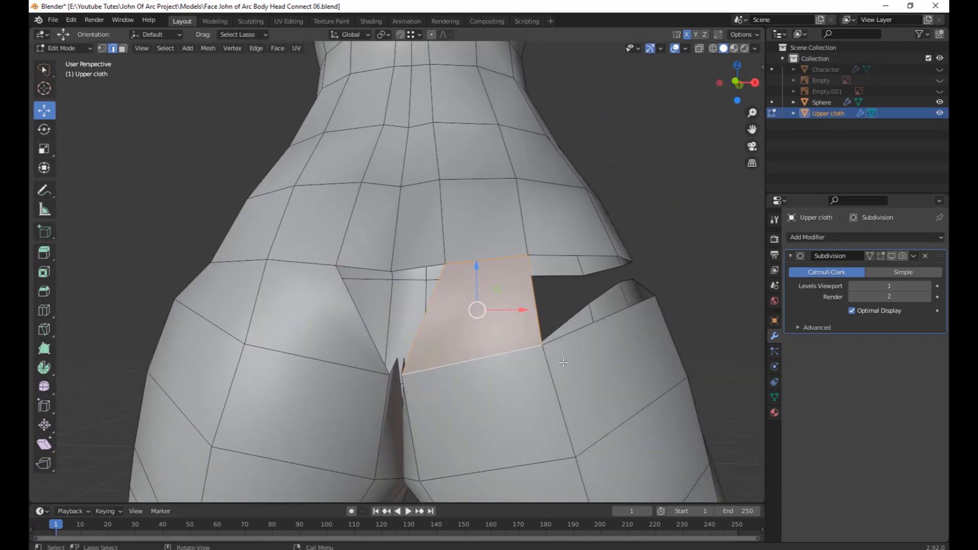
left_click(580, 261)
left_click(601, 320, "shift")
middle_click_drag(643, 393, 500, 397)
key("f")
Fill the remaining gap at the centre back with a face between the top's hem and the shorts' waist.
scroll(491, 417, "down", 6)
scroll(472, 429, "up", 6)
left_click(428, 263)
middle_click_drag(462, 367, 433, 285)
left_click(454, 362, "shift")
key("f")
key("ctrl+z")
key("f")
Switch to vertex selection, shift the centre back seam vertex 0.005238 m along X, and show its transform coordinates.
key("1")
right_click(423, 206)
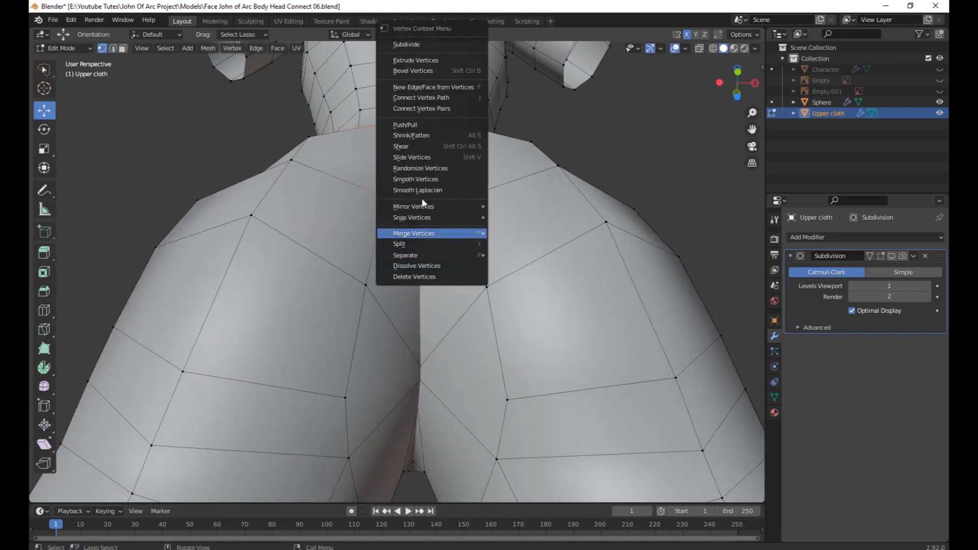
left_click_drag(439, 243, 443, 244)
middle_click_drag(443, 244, 434, 262)
left_click(761, 69)
left_click(758, 92)
left_click(757, 70)
left_click(758, 114)
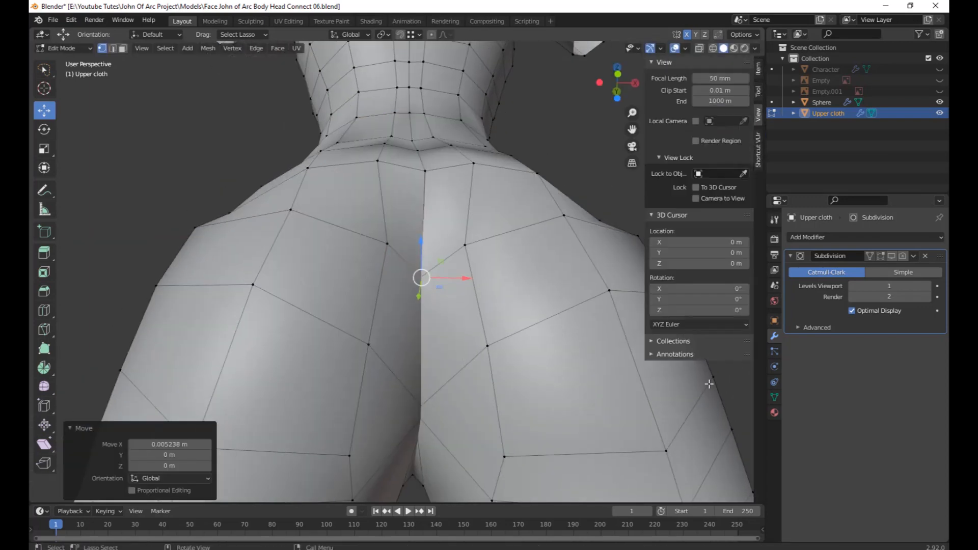
left_click(758, 91)
left_click(758, 70)
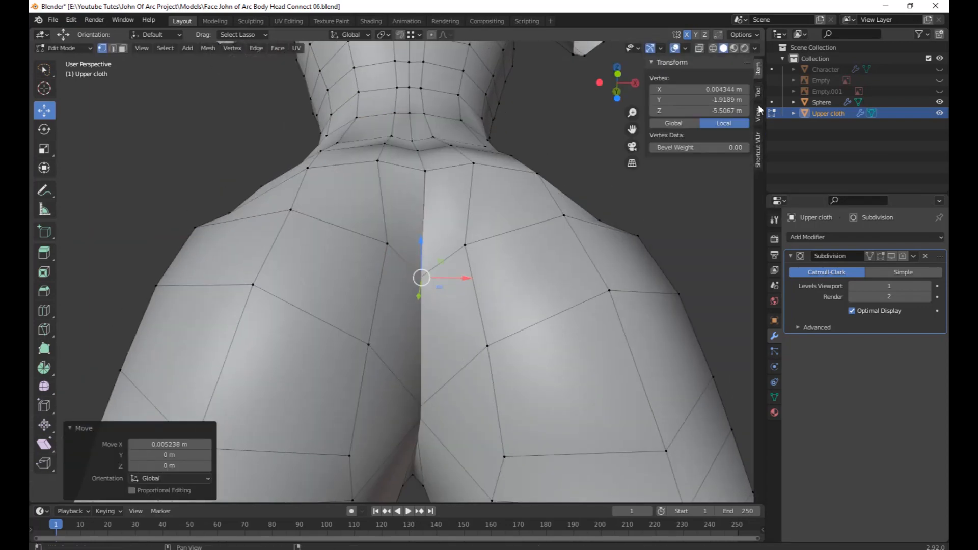
Lower the centre back seam vertex along Z in two moves of about 0.024 m and 0.067 m.
middle_click_drag(699, 301, 688, 308)
scroll(682, 308, "down", 3)
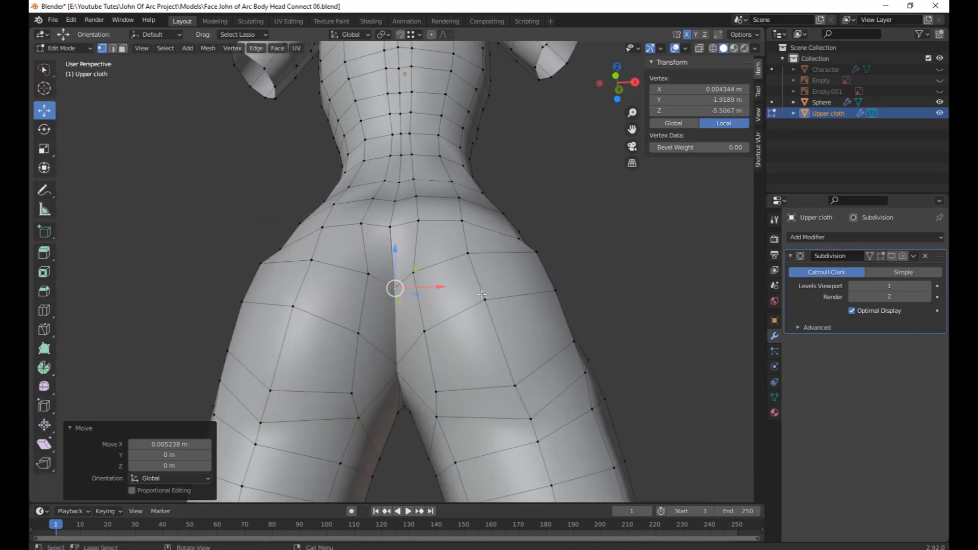
middle_click_drag(422, 311, 414, 342)
left_click_drag(404, 328, 404, 346)
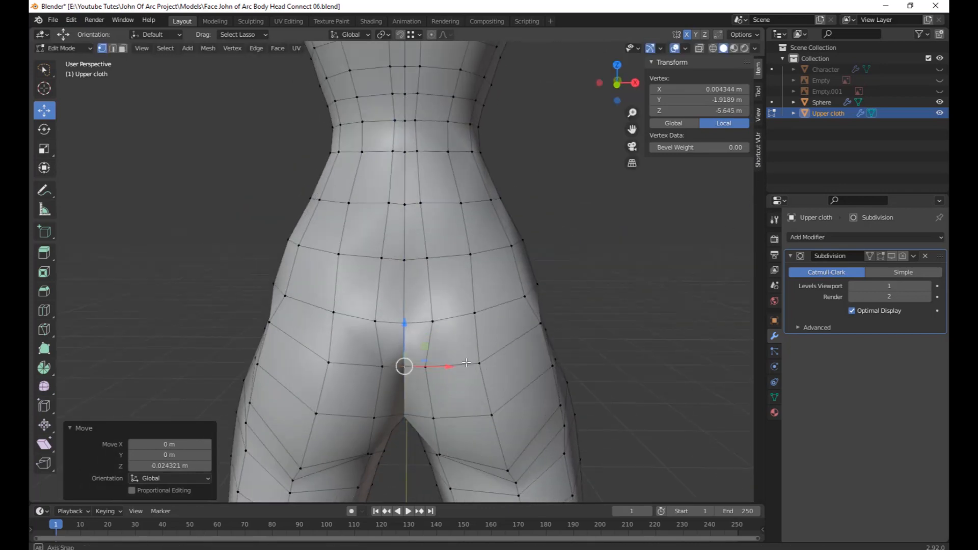
middle_click_drag(403, 346, 463, 349)
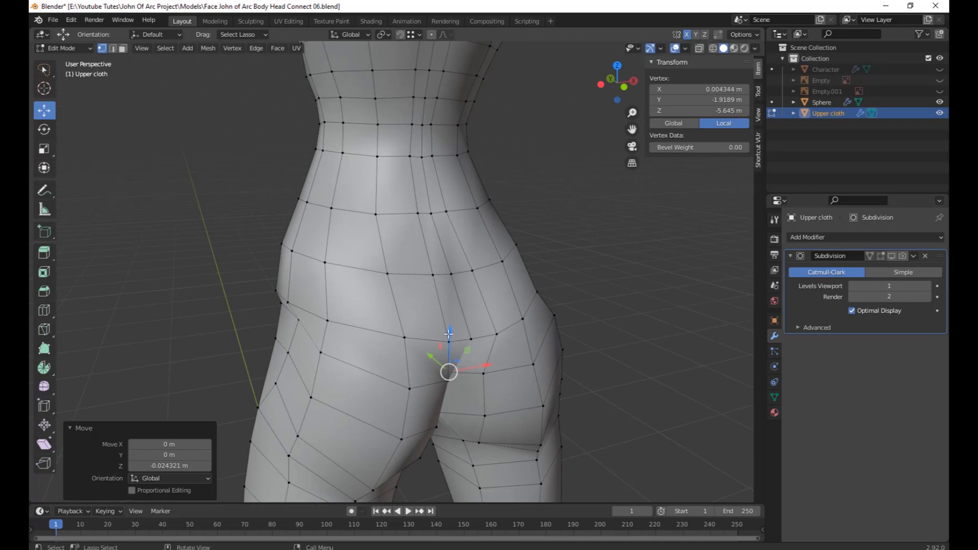
left_click_drag(448, 334, 448, 357)
middle_click_drag(448, 356, 392, 258)
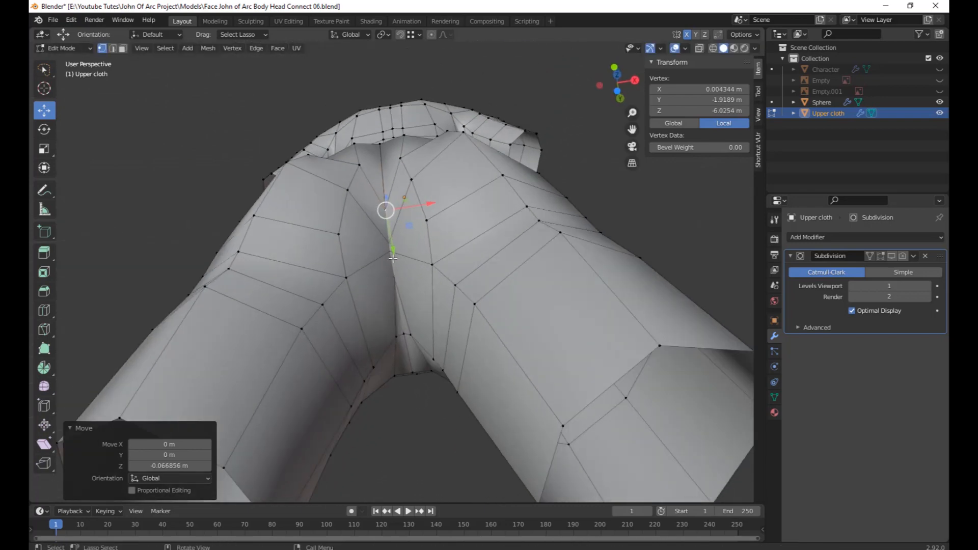
Reposition the centre seam vertex and the neighbouring vertices at the rear underside of the cloth's crotch.
left_click_drag(390, 237, 381, 206)
left_click(359, 165)
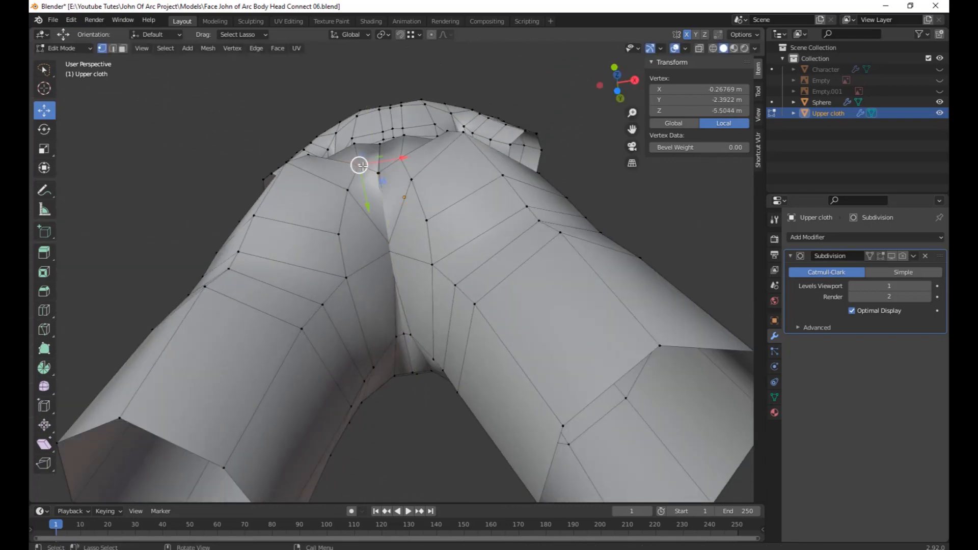
left_click_drag(359, 164, 349, 160)
left_click(350, 205)
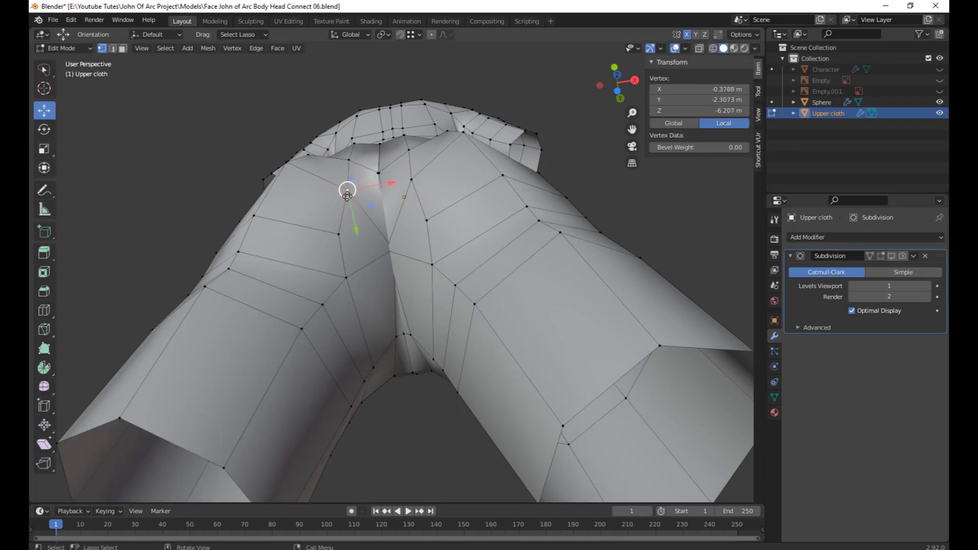
left_click_drag(347, 195, 347, 195)
left_click(390, 245)
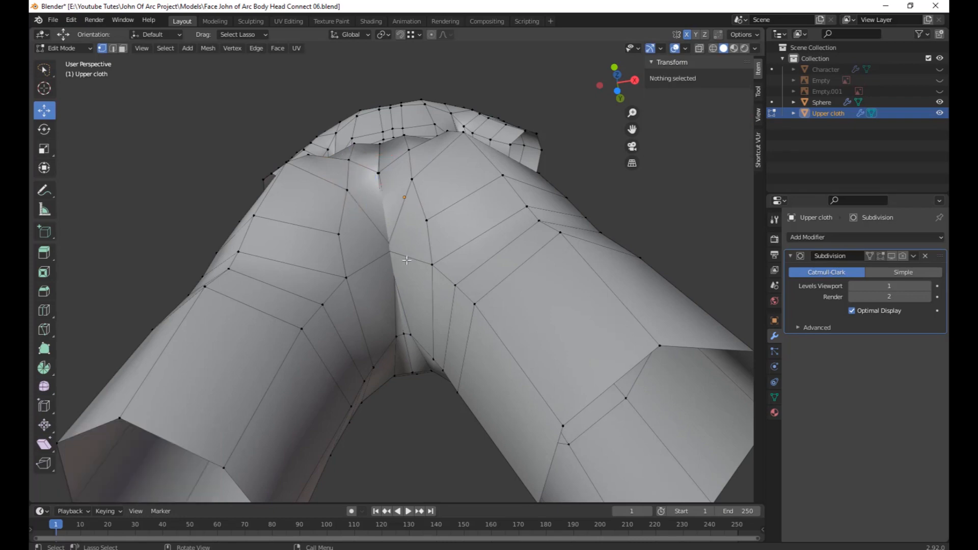
Move the mirrored seam vertices apart along X to open an even gap down the middle of the crotch.
middle_click_drag(407, 259, 496, 285)
left_click(489, 273)
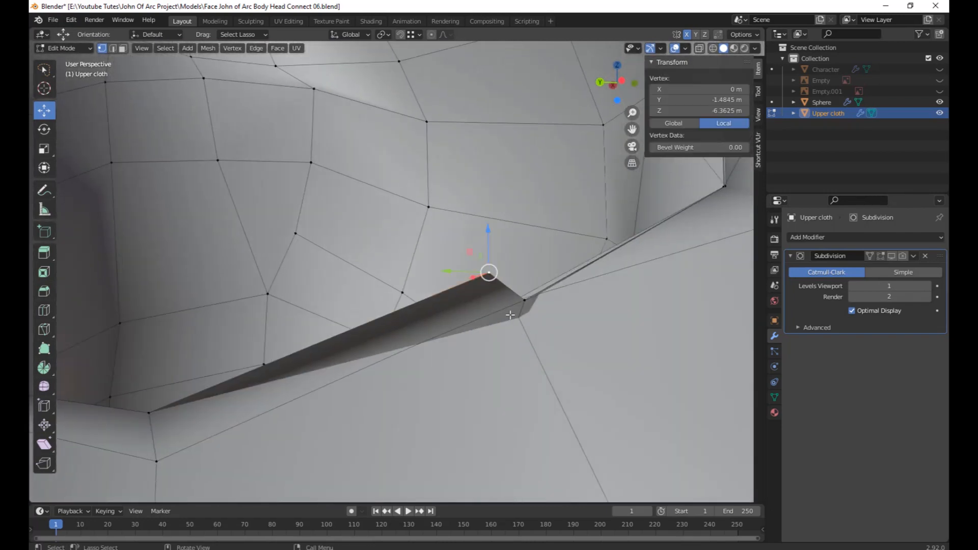
middle_click_drag(566, 361, 474, 390)
middle_click_drag(611, 386, 544, 376)
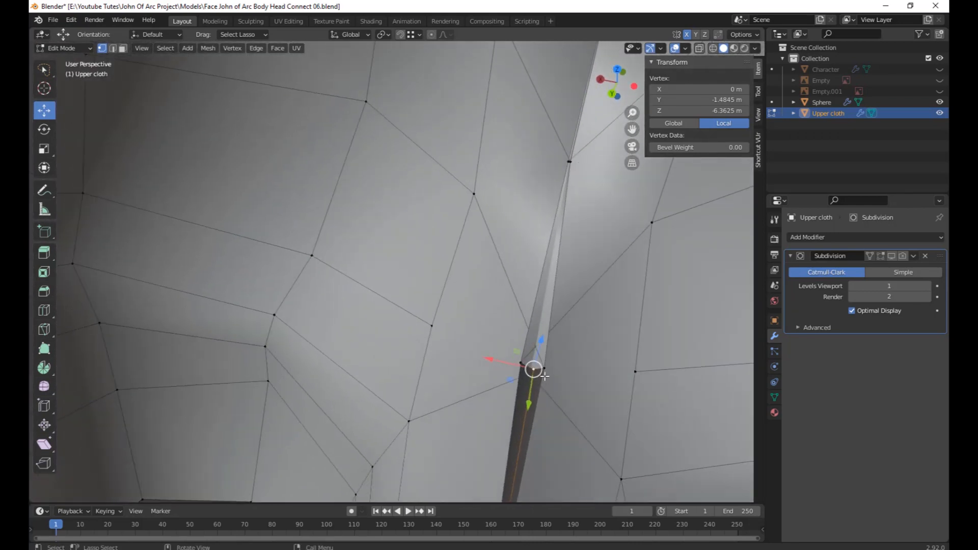
left_click_drag(494, 358, 516, 356)
left_click(556, 177)
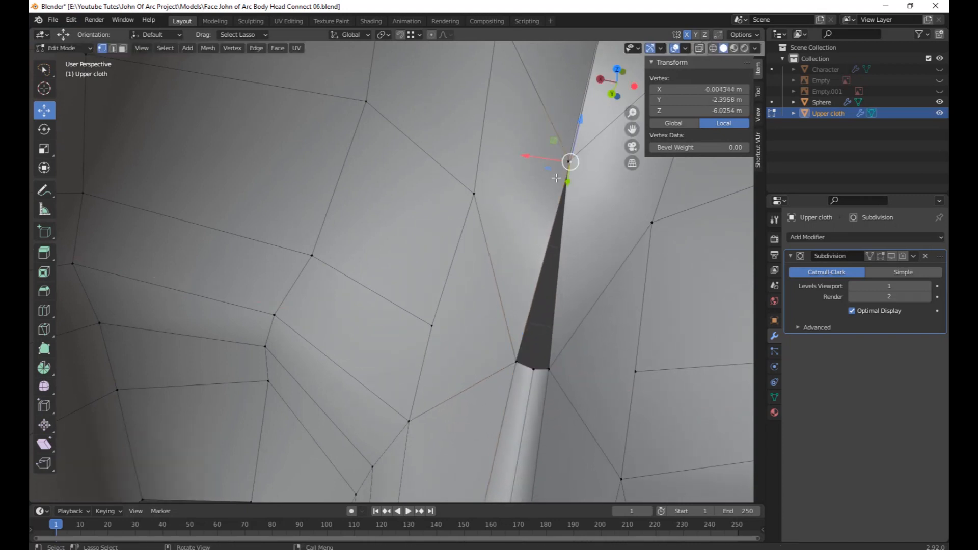
left_click_drag(535, 157, 518, 158)
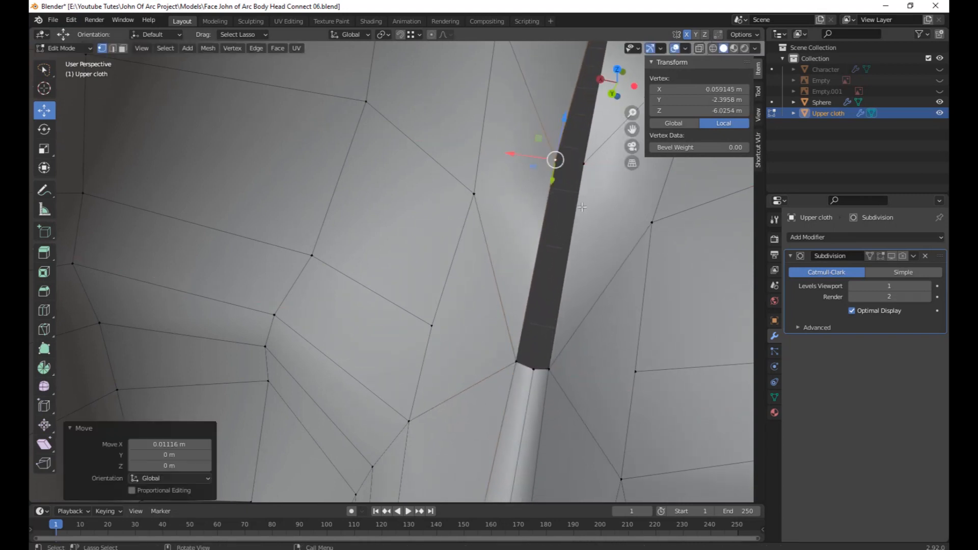
Fill the crotch gap with a face between its two opposing seam edges.
middle_click_drag(518, 158, 434, 281)
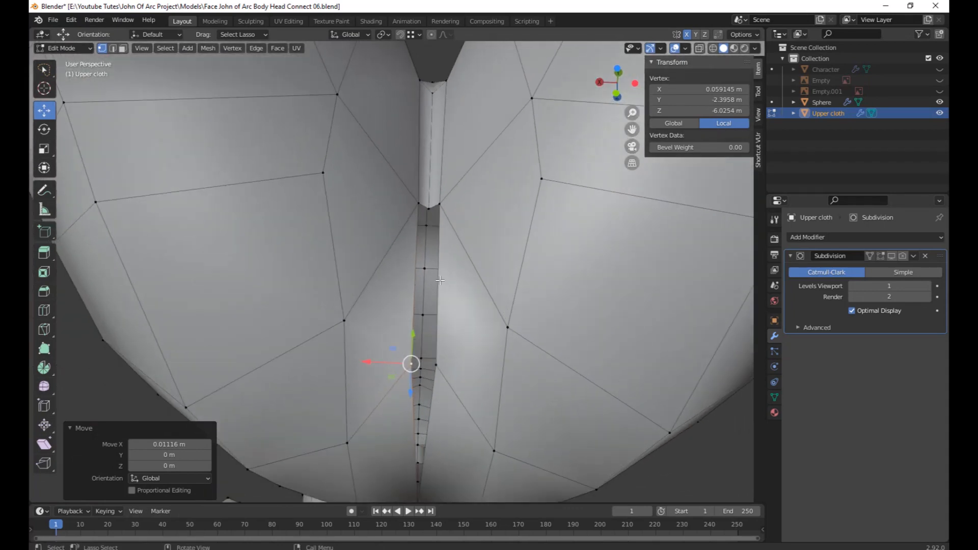
left_click(440, 280)
middle_click_drag(461, 327, 475, 327)
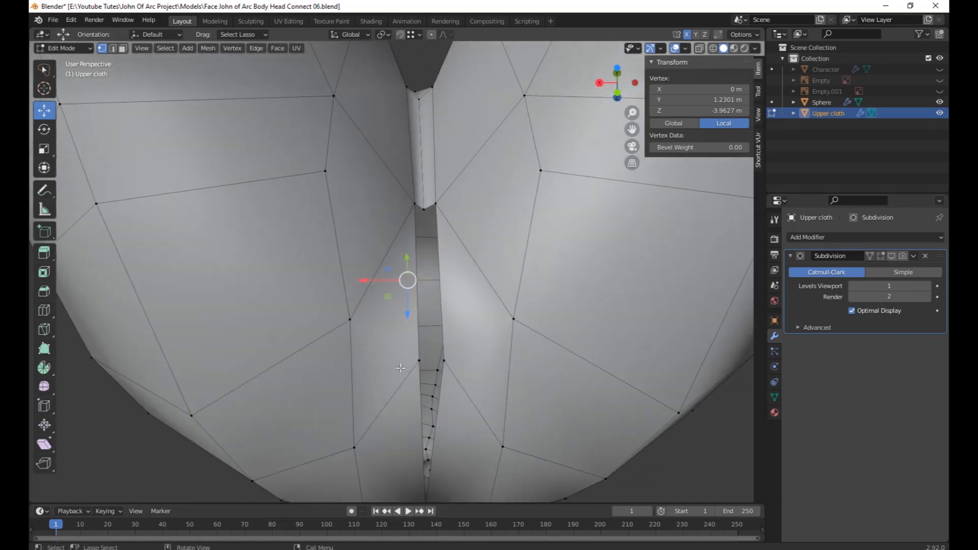
key("3")
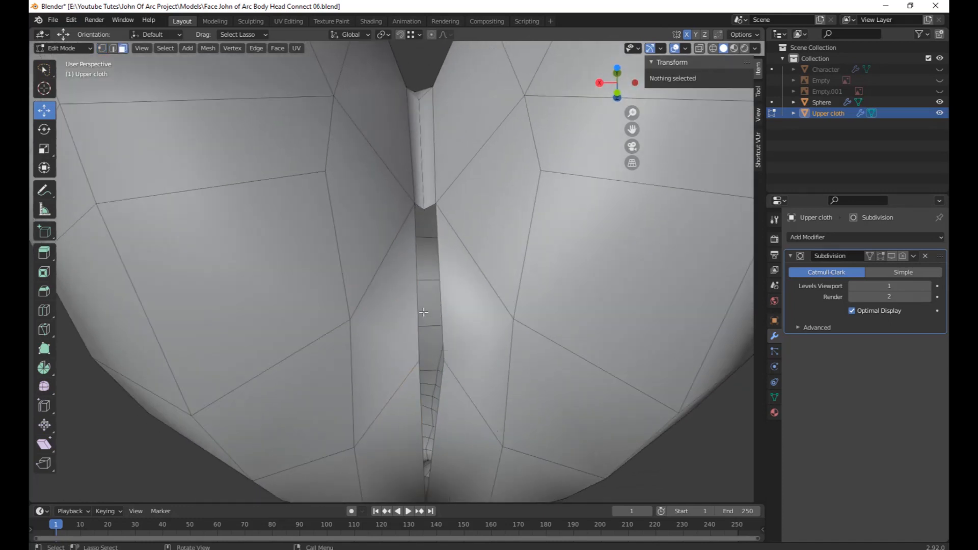
left_click(416, 312, "alt")
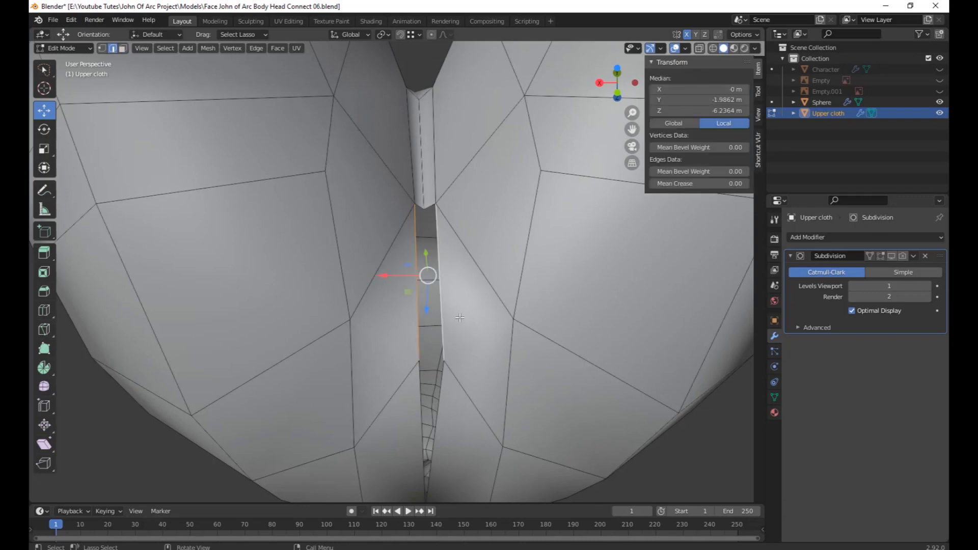
middle_click_drag(459, 318, 465, 391)
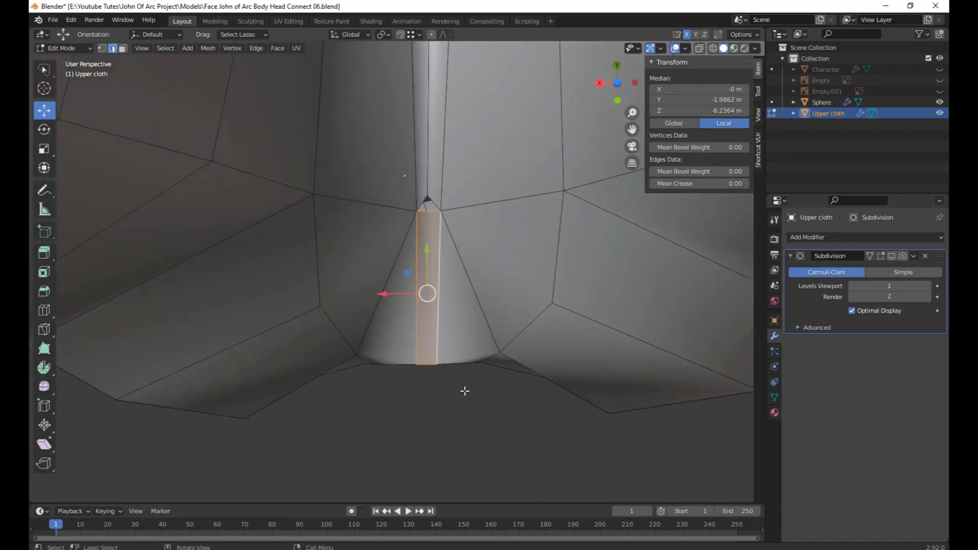
Fill the remaining tapering gap in the rear seam with a face up to its end point.
middle_click_drag(426, 203, 445, 356)
scroll(469, 322, "up", 5)
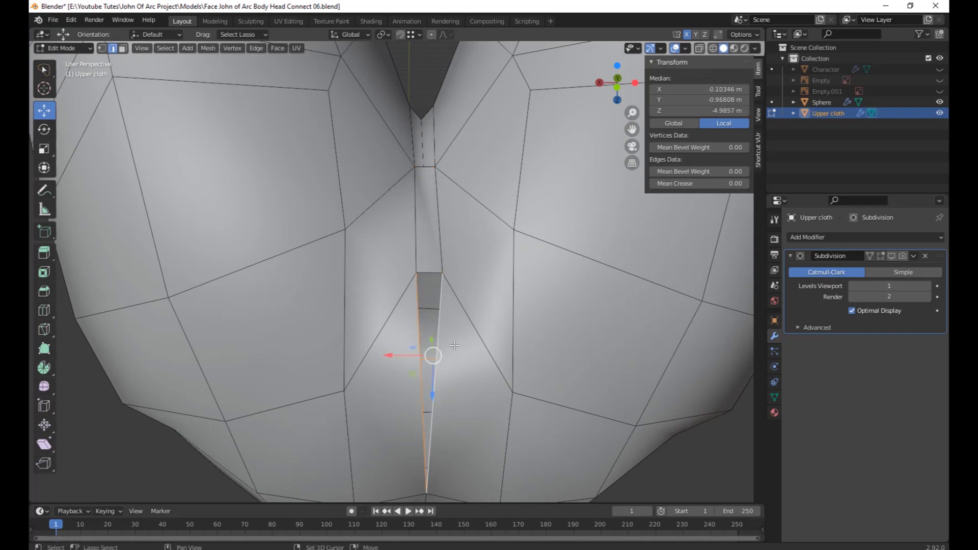
middle_click_drag(490, 358, 523, 309)
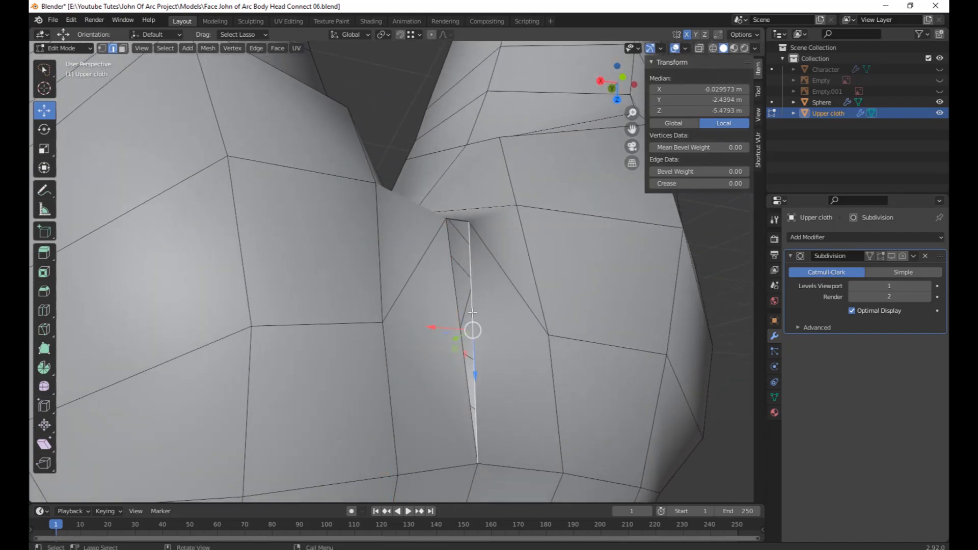
middle_click_drag(507, 321, 432, 278)
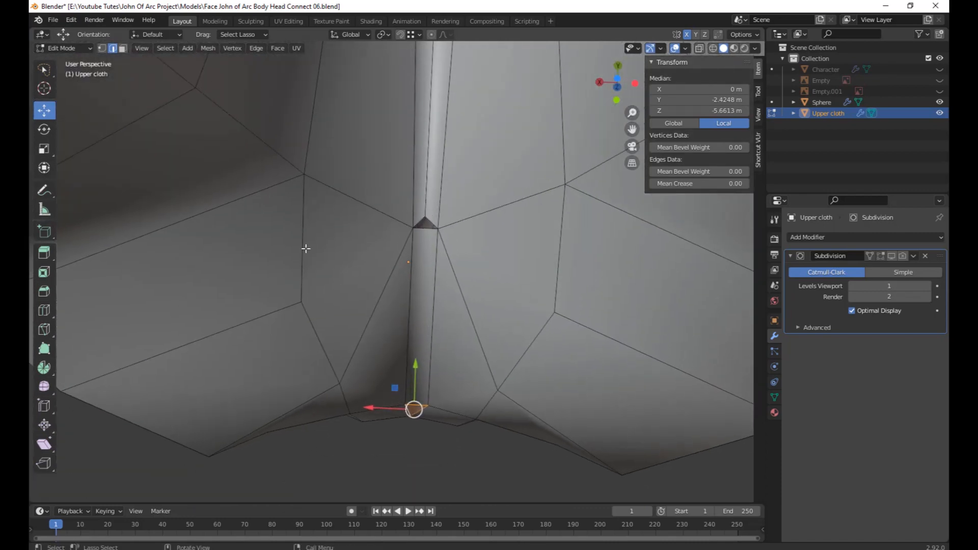
Knife-cut a centre edge along the crotch strip and merge the small hole's vertices at their center.
middle_click_drag(550, 247, 427, 326)
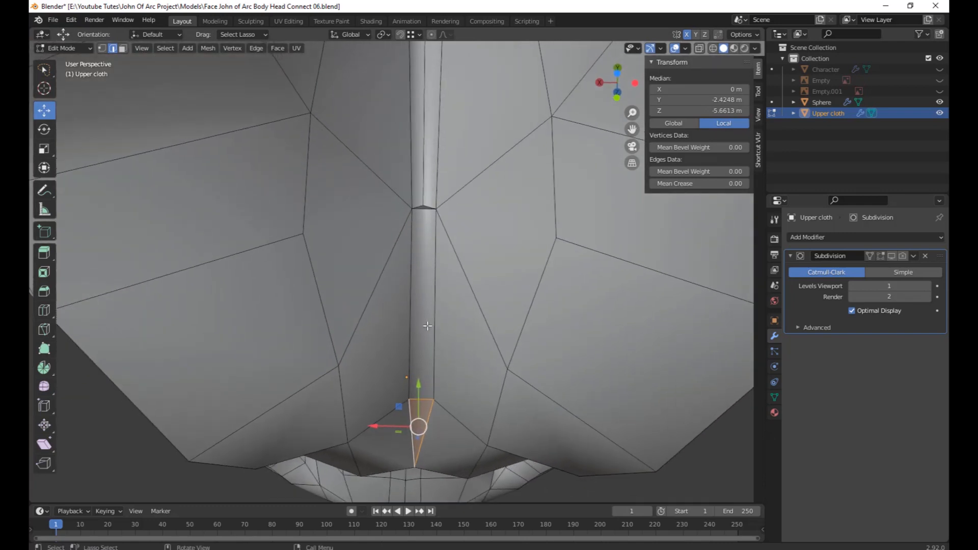
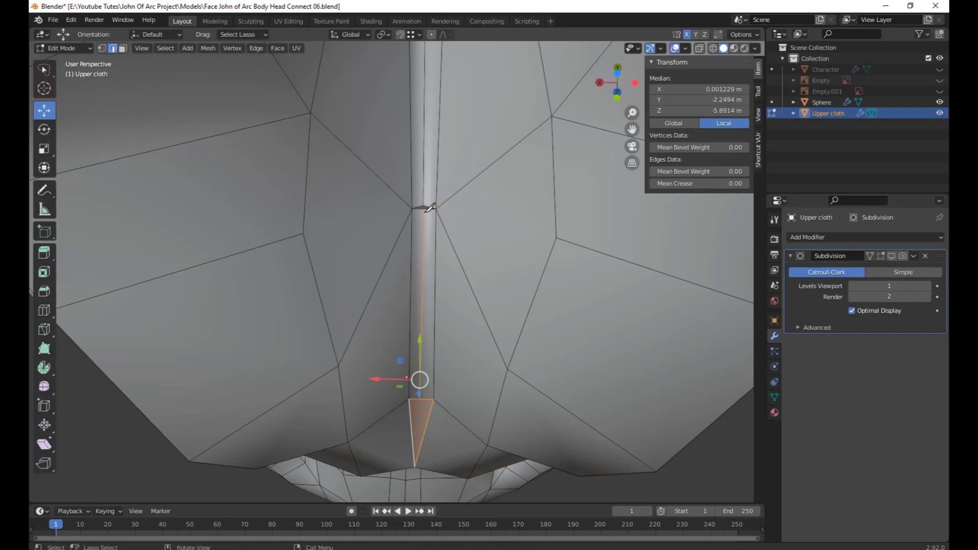
middle_click_drag(430, 208, 433, 297)
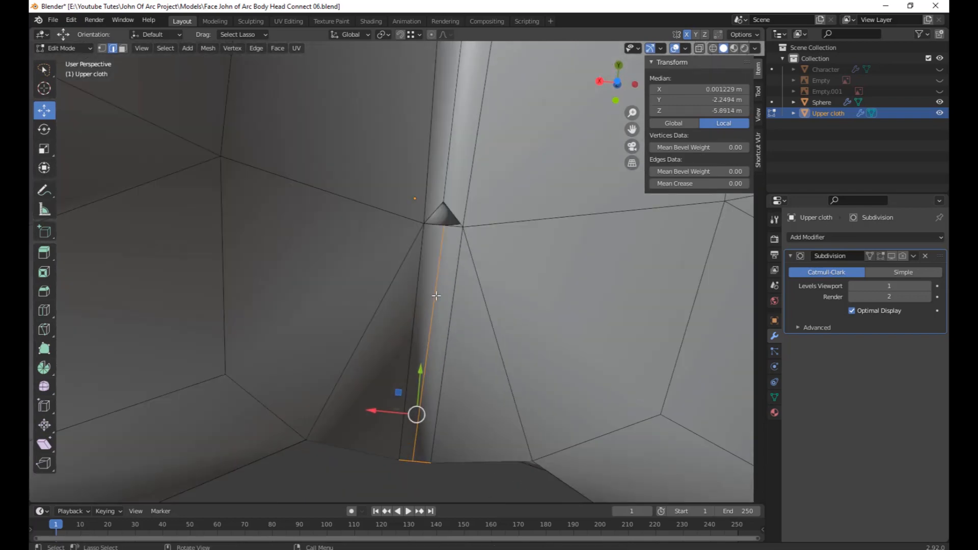
left_click(446, 205)
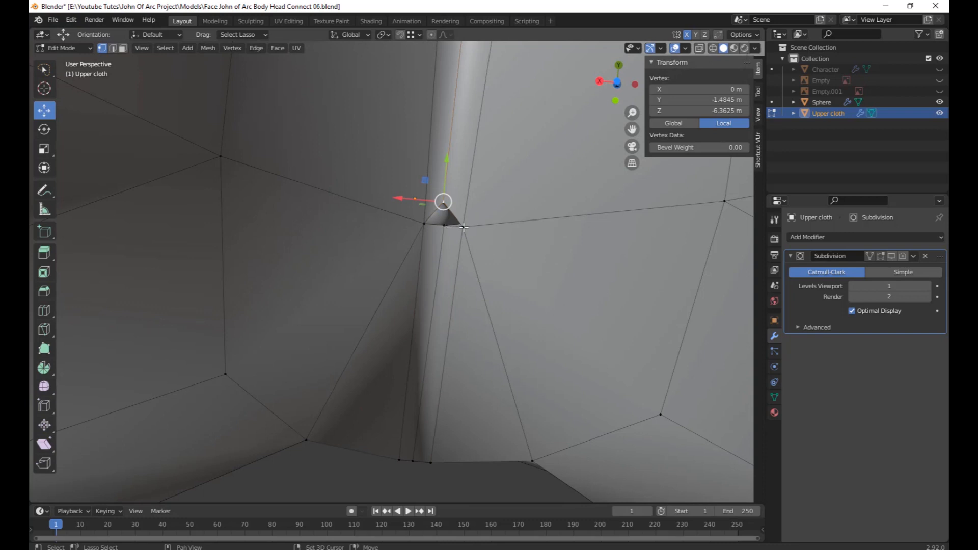
right_click(511, 205)
mouse_move(498, 232)
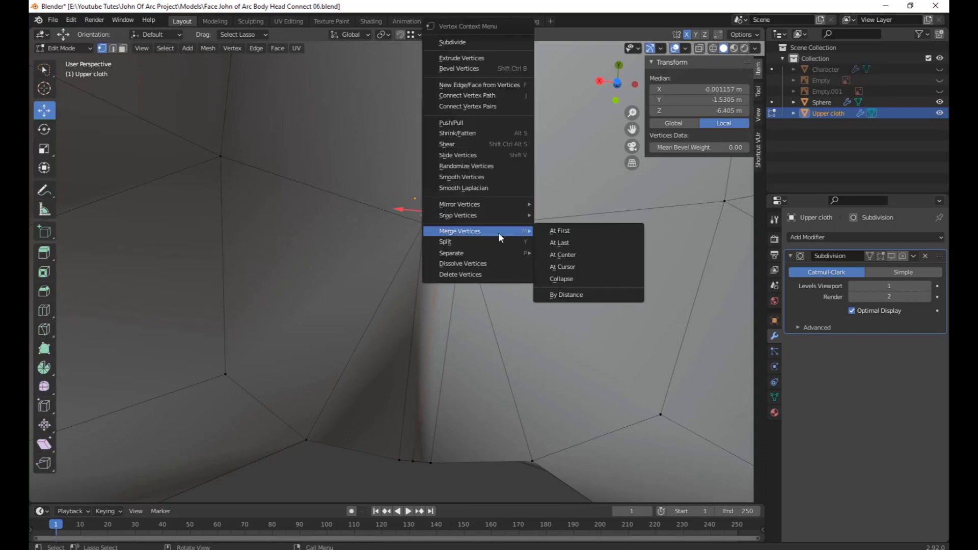
left_click(591, 253)
Adjust the merged crotch area and move the front groin vertex slightly upward and toward the centre line.
middle_click_drag(591, 253, 445, 320)
left_click_drag(437, 246, 436, 252)
middle_click_drag(485, 253, 462, 316)
scroll(444, 347, "down", 8)
left_click(447, 279)
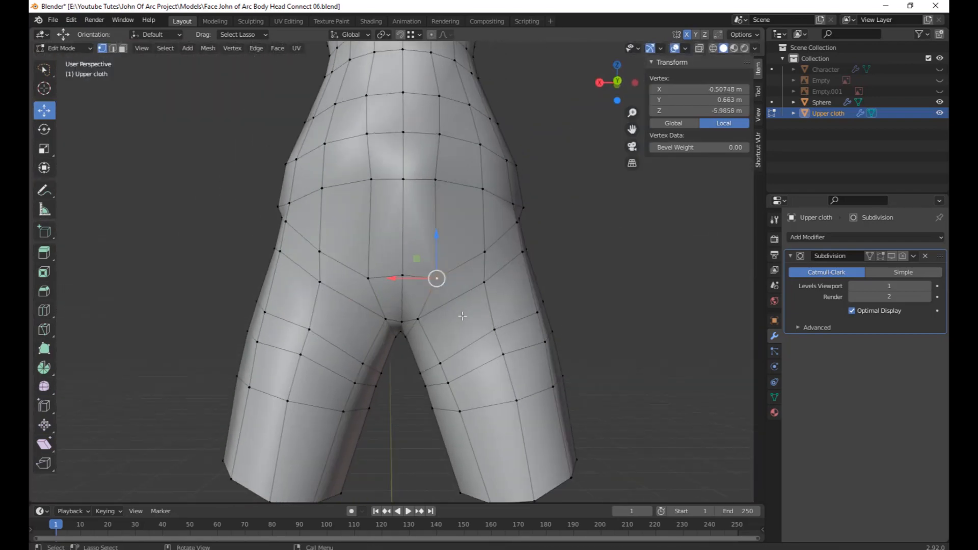
key("g")
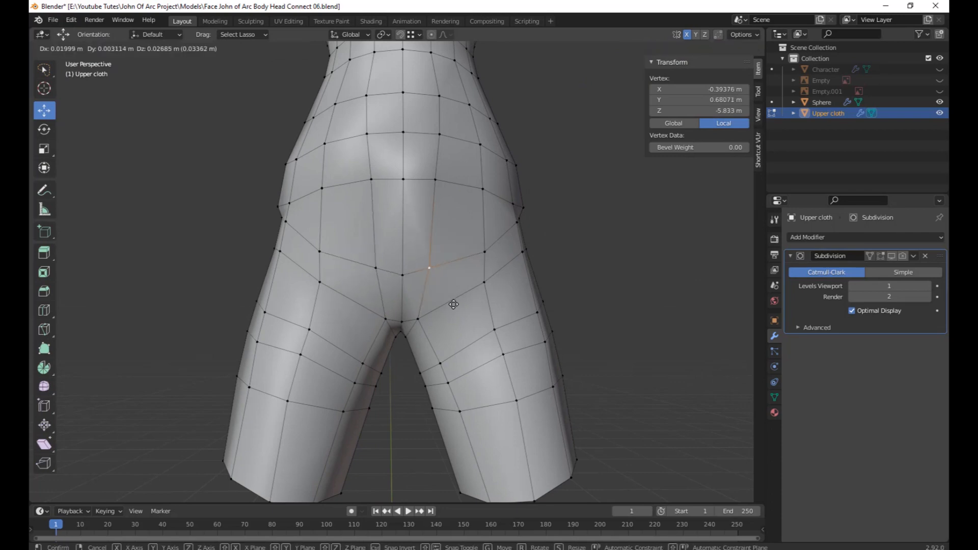
left_click(455, 308)
Raise the rear crotch seam vertices about 0.09 m along Z, then lower them about 0.01 m.
mouse_move(455, 308)
middle_mouse_down()
mouse_move(391, 279)
mouse_move(460, 301)
middle_mouse_up()
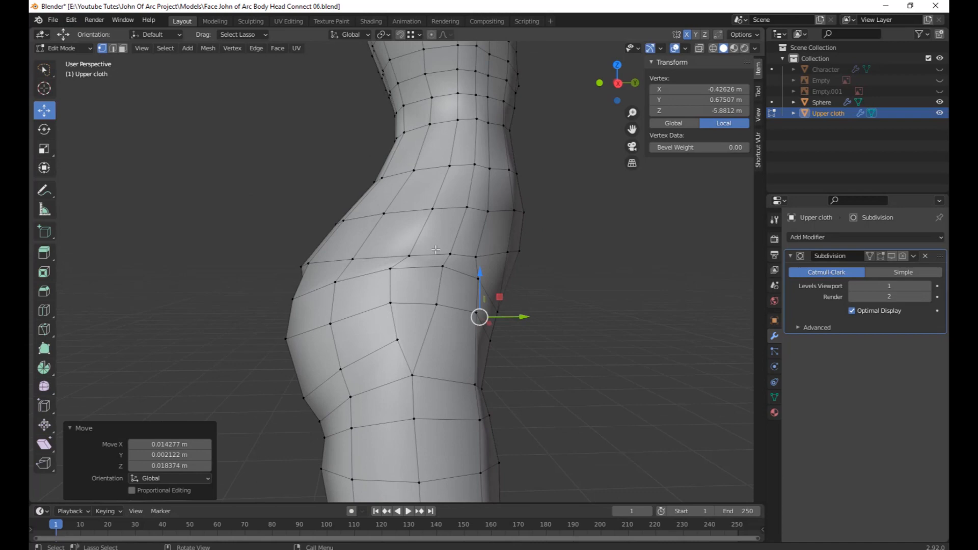
middle_click_drag(436, 249, 444, 328)
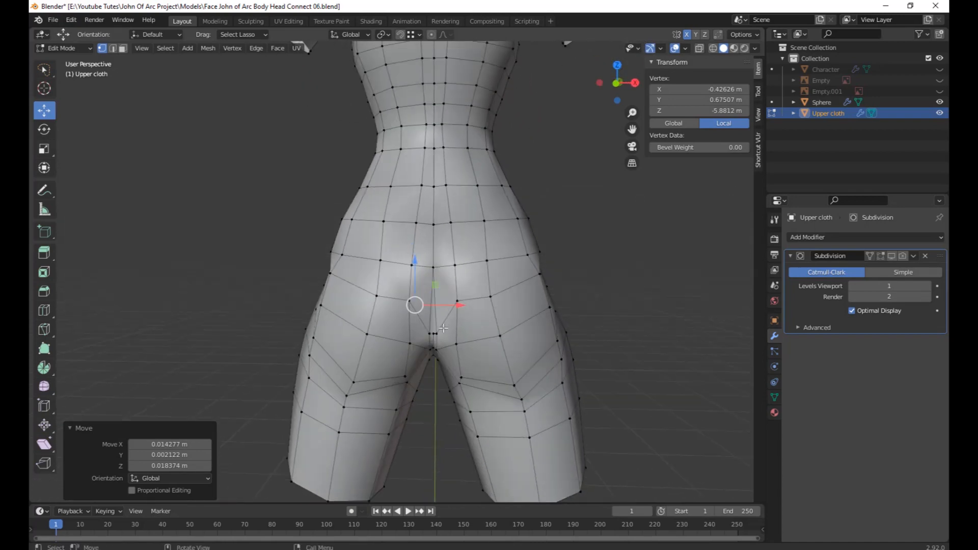
left_click(438, 333)
scroll(439, 333, "up", 4)
scroll(438, 283, "up", 3)
middle_click_drag(471, 387, 413, 314, "shift")
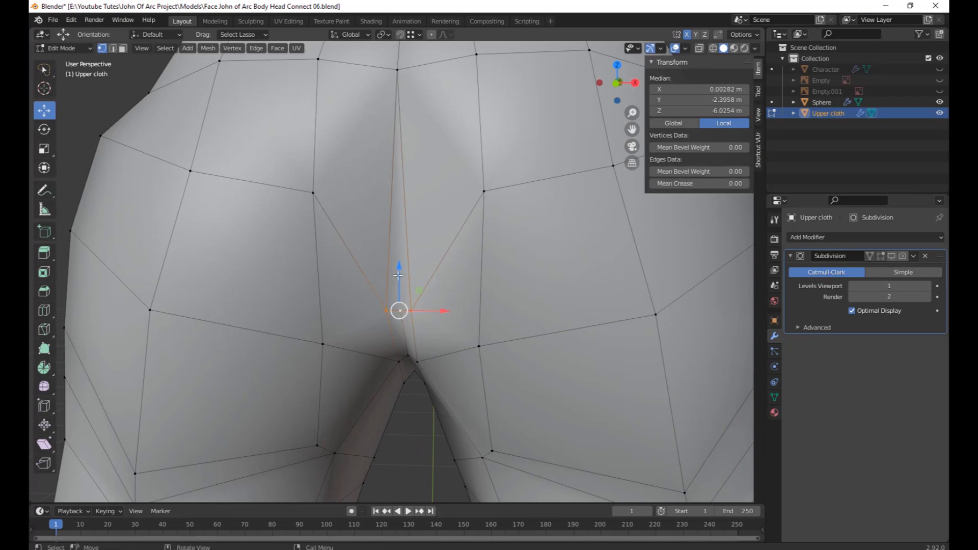
left_click_drag(398, 275, 389, 161)
scroll(391, 168, "down", 5)
middle_click_drag(397, 245, 453, 369)
left_click_drag(426, 340, 427, 348)
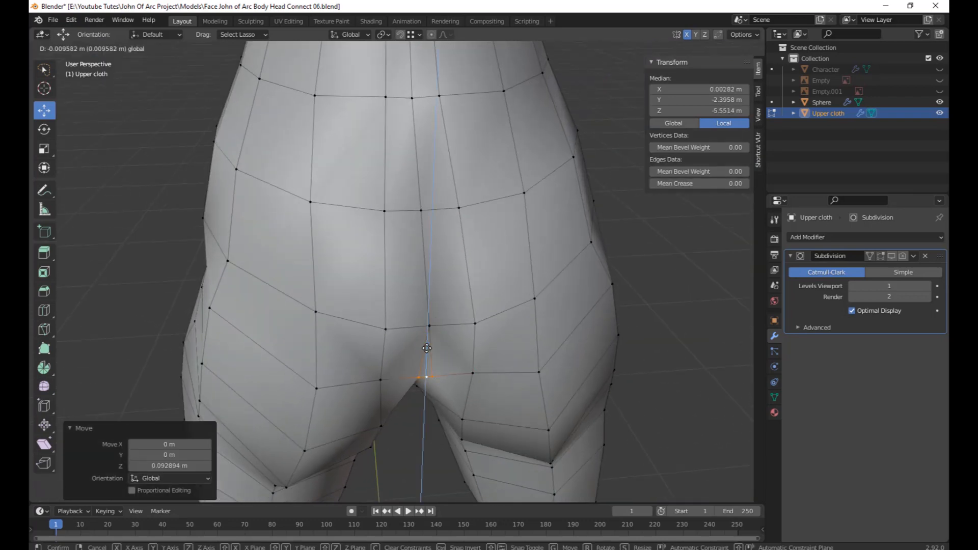
Lower the pair of vertices on the side of the hip along the Z axis.
scroll(427, 349, "down", 2)
middle_click_drag(426, 350, 517, 320)
left_click(406, 310)
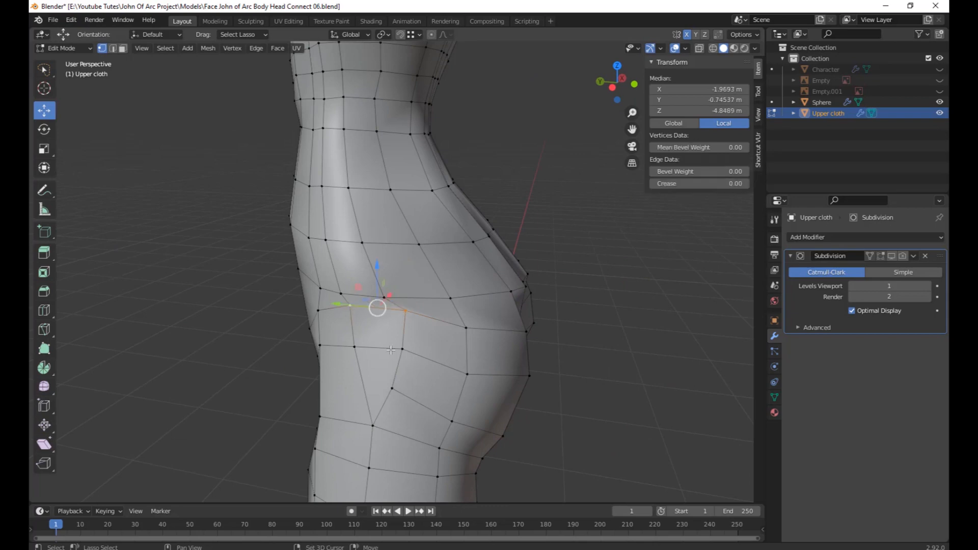
key("g")
key("z")
left_click(383, 281)
Move the side hip vertices about 0.01 m outward along X and the neighbouring pair about 0.007 m inward.
middle_click_drag(383, 281, 502, 296)
left_click_drag(480, 282, 513, 280)
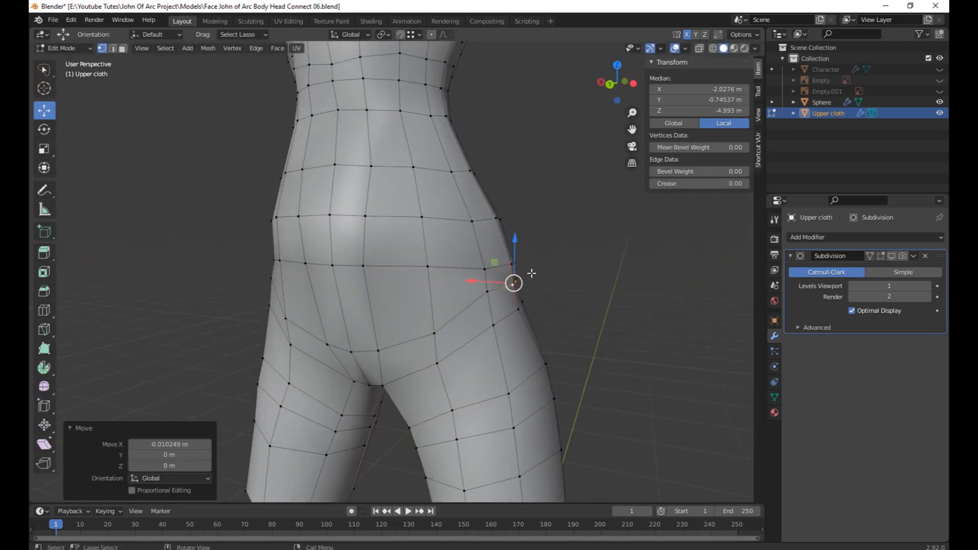
middle_click_drag(513, 279, 563, 257)
mouse_move(467, 253)
left_mouse_down()
mouse_move(488, 255)
mouse_move(480, 253)
left_mouse_up()
middle_click_drag(468, 305, 487, 281)
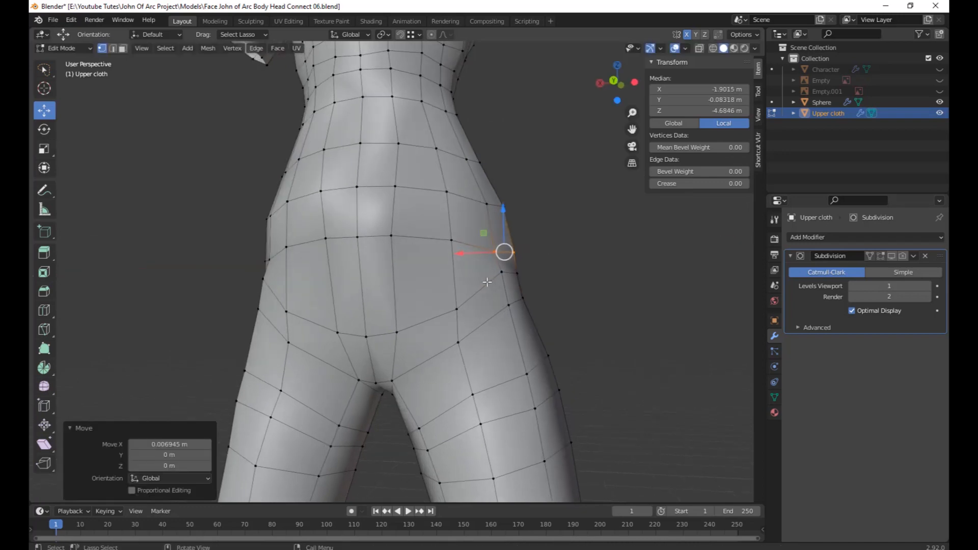
Unhide the Character object and switch to Object Mode with nothing selected to show the cloth over the body.
scroll(434, 303, "down", 6)
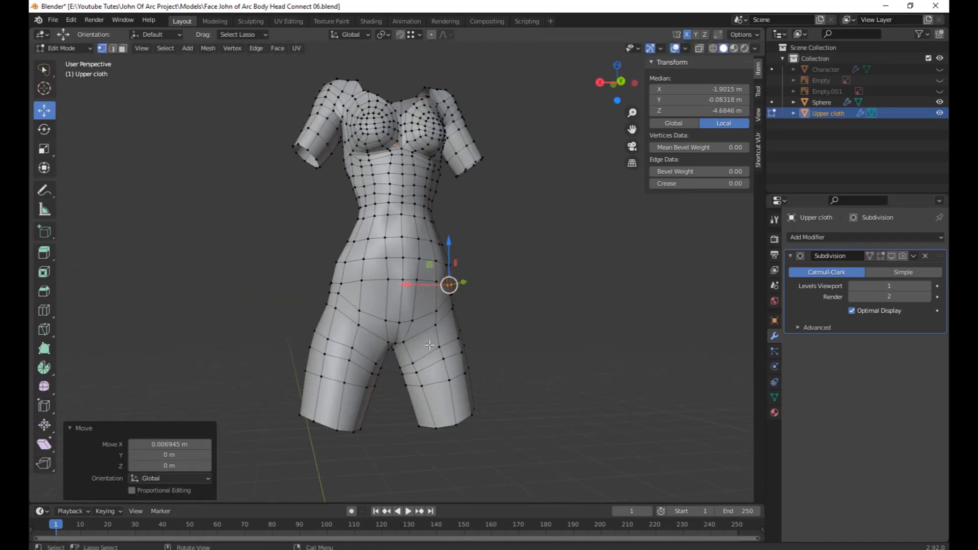
middle_click_drag(429, 365, 548, 384)
scroll(548, 384, "up", 2)
middle_click_drag(586, 331, 535, 334)
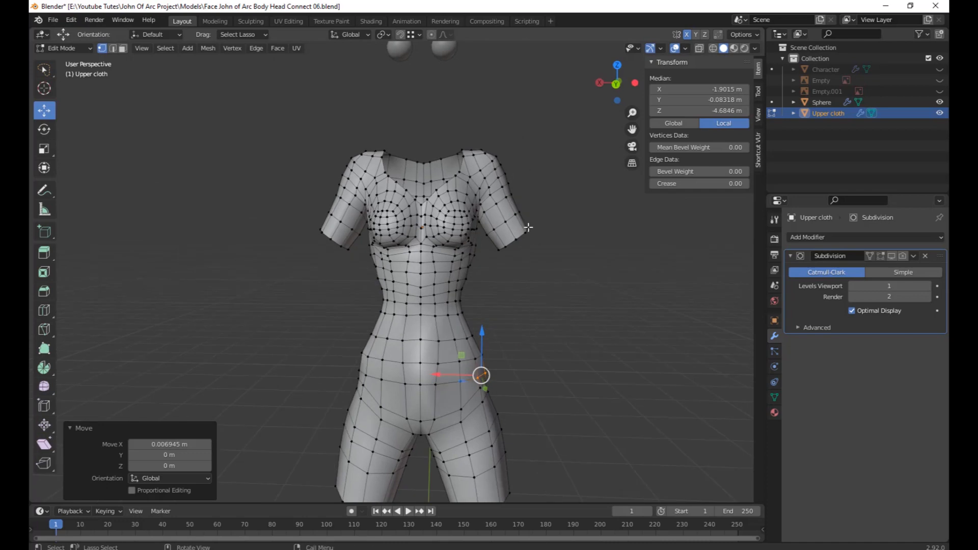
middle_click_drag(544, 290, 565, 302, "shift")
scroll(563, 298, "down", 3)
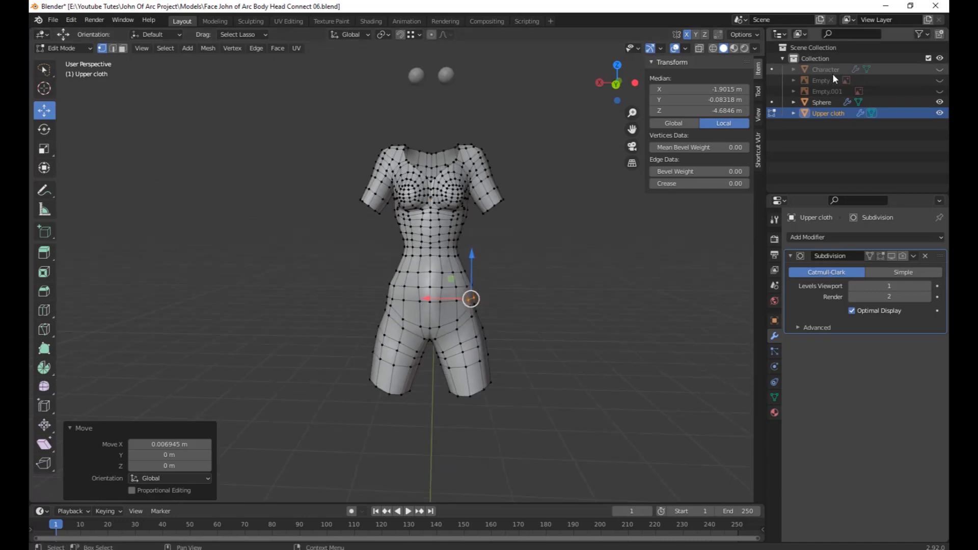
left_click(940, 70)
middle_click_drag(542, 260, 536, 291)
scroll(536, 292, "down", 2)
key("Tab")
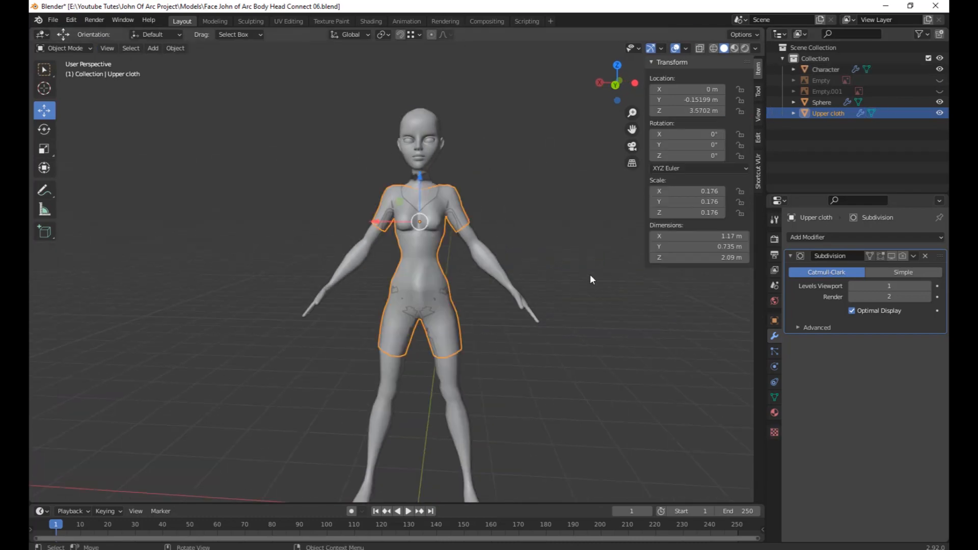
left_click(587, 278)
Reopen the Upper cloth mesh for editing and pull the front groin vertex forward along Y over the body.
scroll(510, 341, "down", 3)
middle_click_drag(510, 340, 463, 341)
scroll(451, 304, "up", 6)
left_click(451, 304)
key("Tab")
scroll(447, 333, "up", 2)
left_click(446, 324)
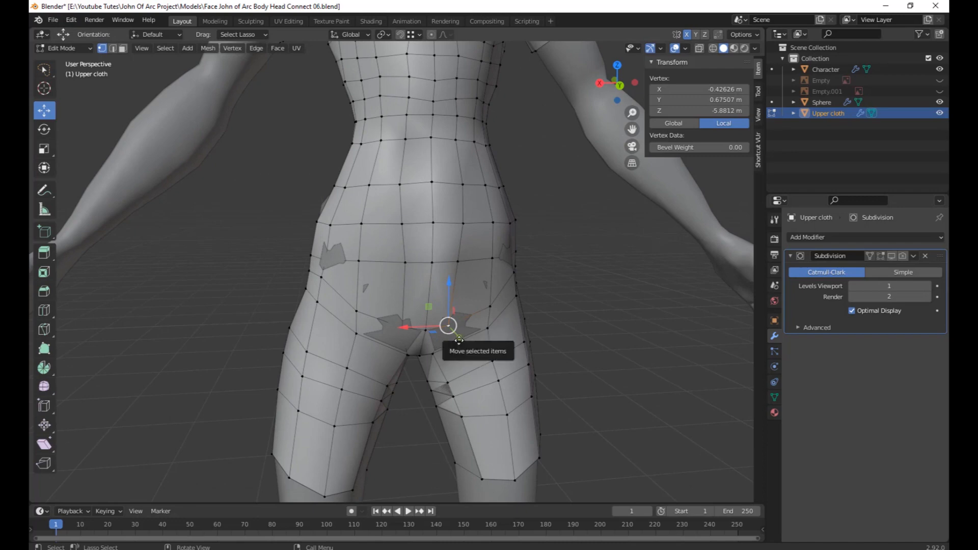
left_click_drag(458, 338, 462, 344)
Pull the side hip vertex outward along X, and reposition the inner thigh vertex where the leg pokes through the cloth.
left_click(325, 262)
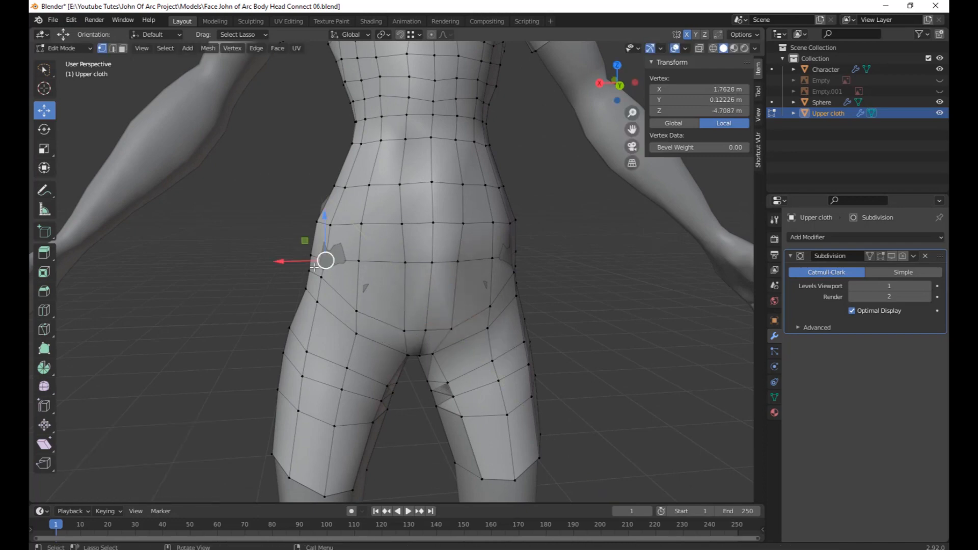
left_click_drag(305, 261, 301, 261)
middle_click_drag(476, 419, 525, 316)
left_click(411, 363)
middle_click_drag(442, 425, 398, 400)
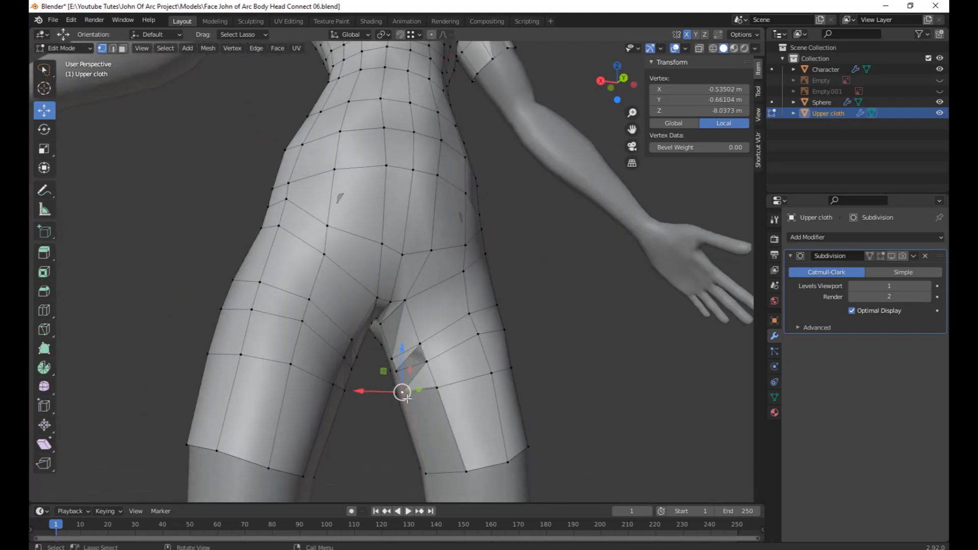
key("g")
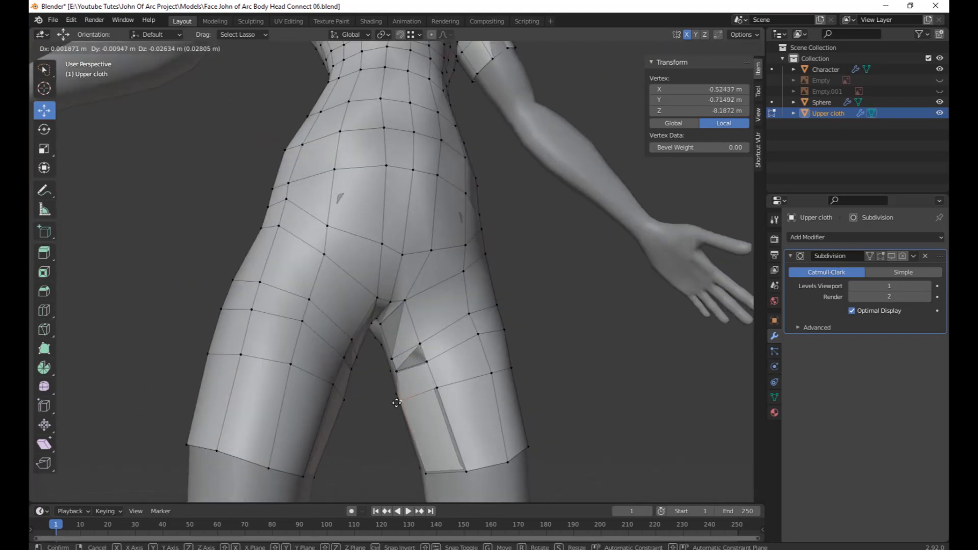
left_click(393, 404)
Shift the pair of crotch vertices along X and reposition the neighbouring vertex to cover the body underneath.
middle_click_drag(394, 404, 408, 327)
left_click(393, 299)
left_click(392, 342, "shift")
key("g")
key("x")
left_click(431, 323)
left_click(491, 334)
key("g")
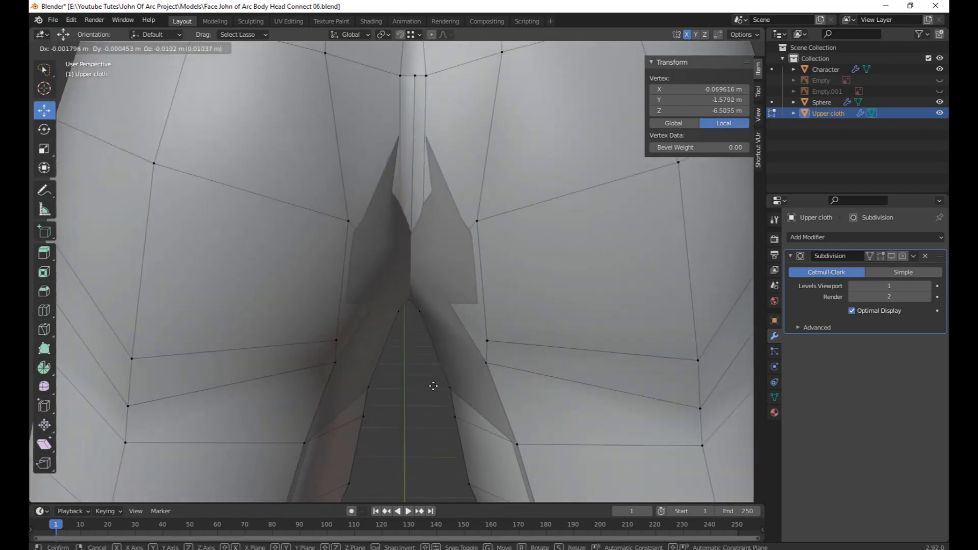
left_click(407, 422)
Reposition the inner thigh vertices just below the crotch to bring the cloth over the leg.
middle_click_drag(407, 421, 474, 392)
key("g")
left_click(480, 431)
key("g")
middle_click_drag(480, 430, 410, 280)
left_click(460, 367)
left_click(436, 376)
Move the vertices alongside the buttock cleft outward to reduce the body showing through.
left_click(379, 232)
key("g")
left_click(367, 220)
middle_click_drag(367, 220, 403, 245)
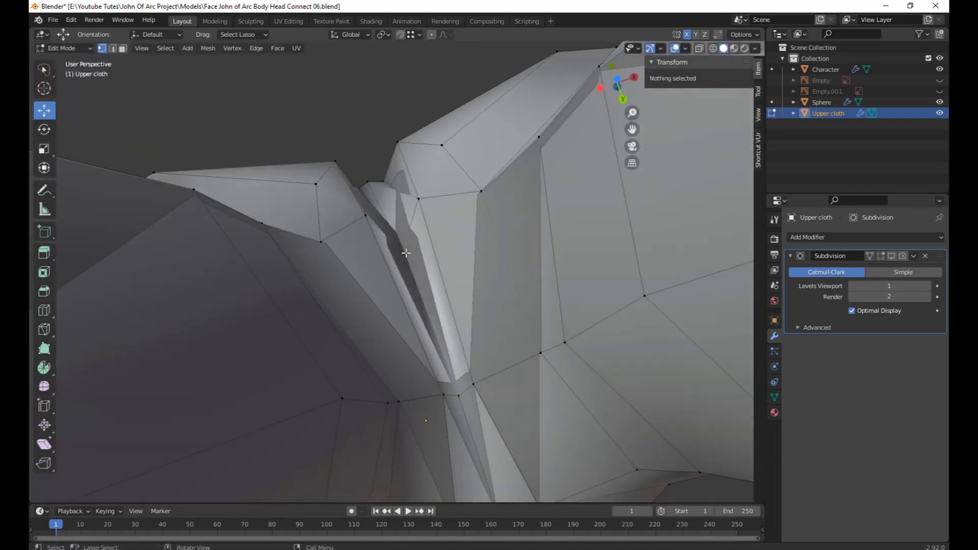
left_click(402, 250)
key("g")
left_click(388, 203)
Move the central crotch vertices about 0.013 m down and 0.008 m along Y, and adjust their position again.
left_click(471, 383)
middle_click_drag(388, 203, 487, 469)
key("g")
left_click(500, 432)
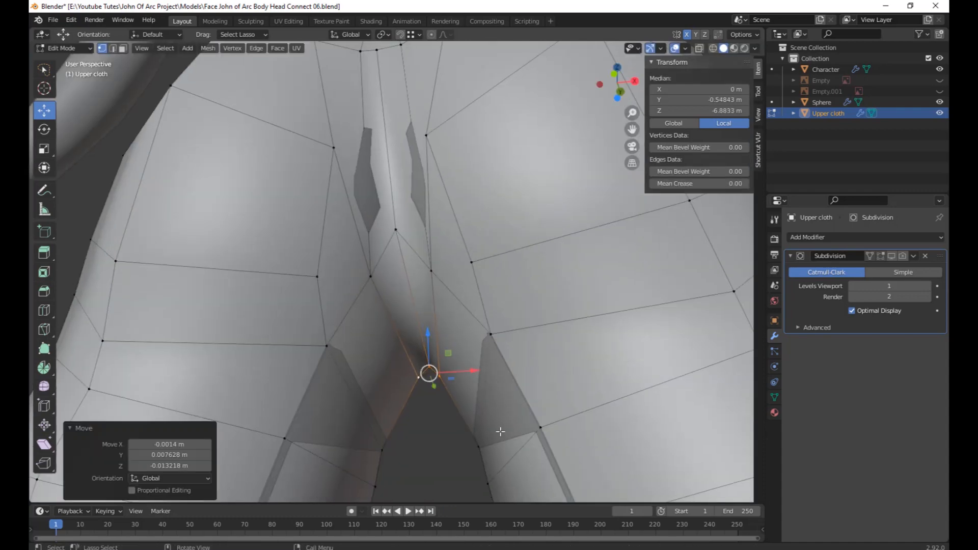
middle_click_drag(499, 432, 504, 403)
key("g")
left_click(500, 399)
Reposition the vertices beside the buttock cleft and under the buttock to cover the body from behind.
scroll(501, 407, "down", 4)
left_click(477, 371)
left_click(399, 170)
key("g")
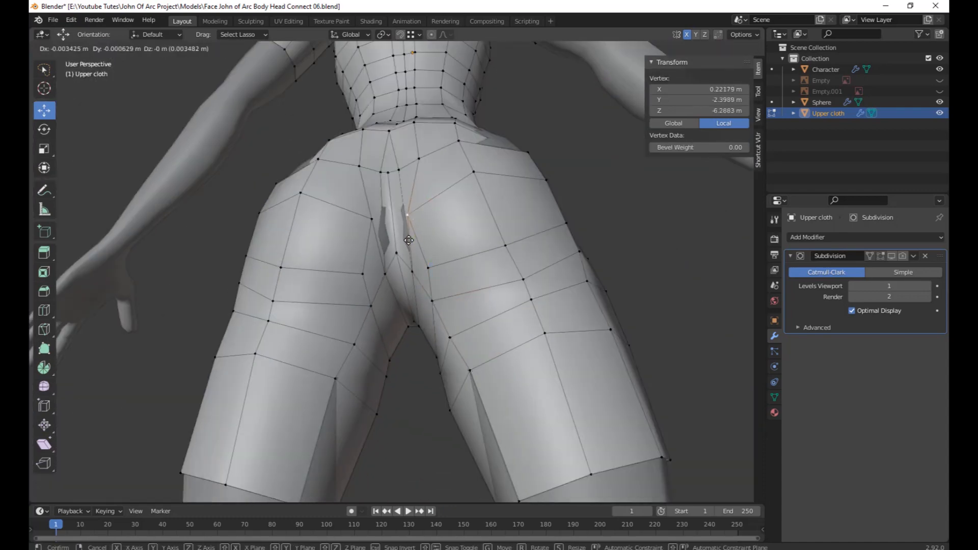
left_click(396, 169)
left_click(399, 280)
middle_click_drag(397, 173, 394, 255)
left_click(419, 265)
left_click(412, 301)
key("g")
left_click(435, 380)
Move the inner leg hem vertex about 0.028 m along X, -0.023 m along Y and 0.005 m along Z.
left_click(397, 254)
left_click(353, 397)
middle_click_drag(352, 407, 417, 473)
key("g")
left_click(367, 349)
scroll(419, 408, "down", 2)
scroll(421, 337, "up", 2)
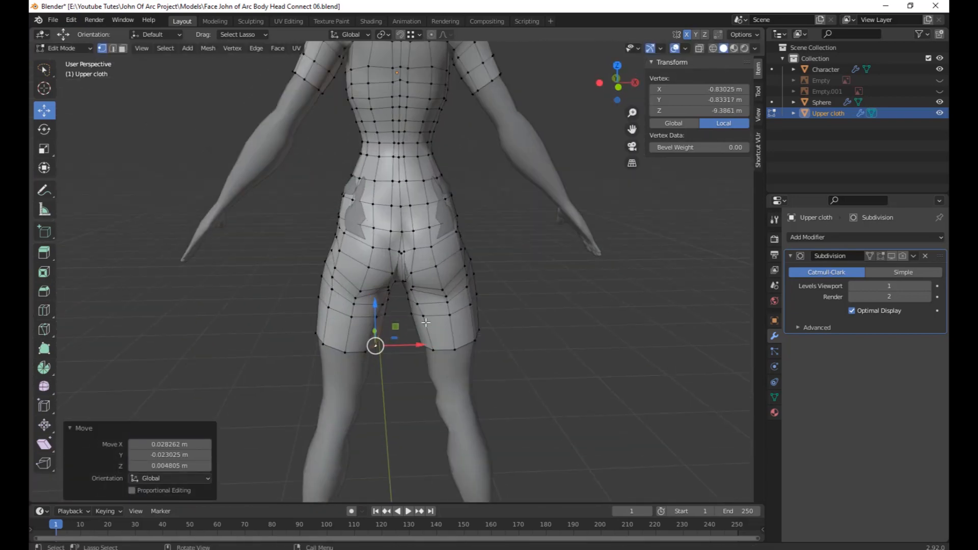
Select the vertex on the side of the hip and move it outward over the body.
middle_click_drag(422, 337, 436, 313)
left_click(312, 201)
middle_click_drag(312, 201, 509, 336)
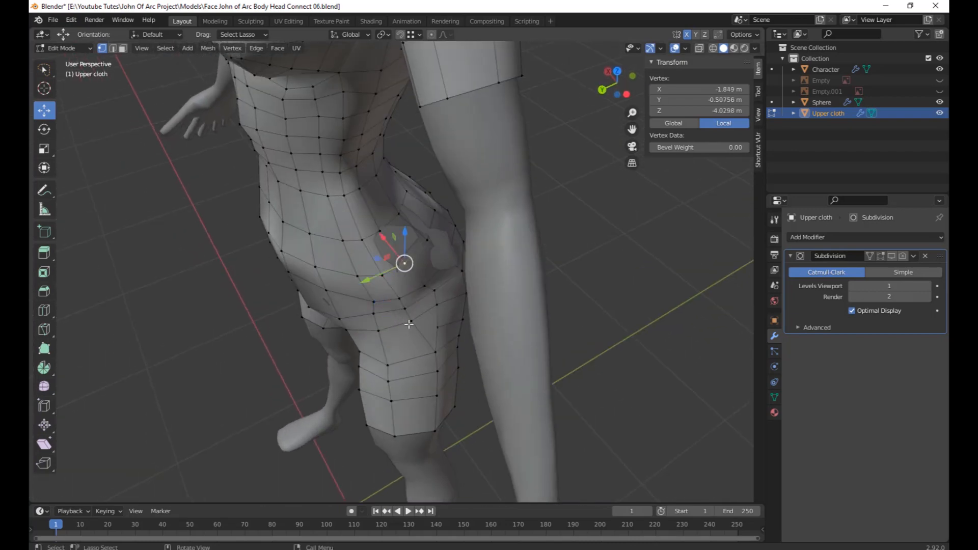
middle_click_drag(408, 324, 455, 321)
key("g")
left_click(455, 317)
Move the upper back hip vertex about -0.013 m along X, and adjust its position freely.
left_click(422, 213)
key("g")
middle_click_drag(421, 260, 429, 264)
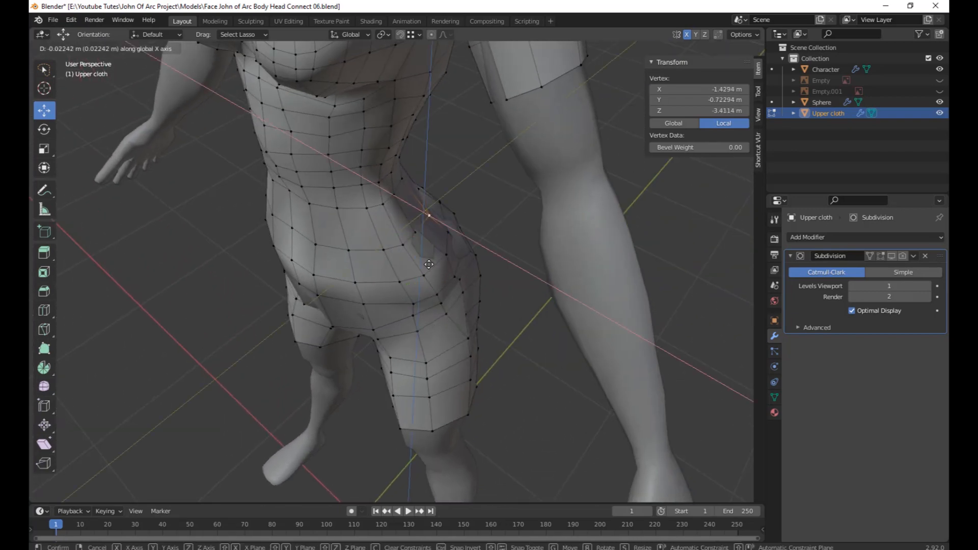
left_click(428, 212)
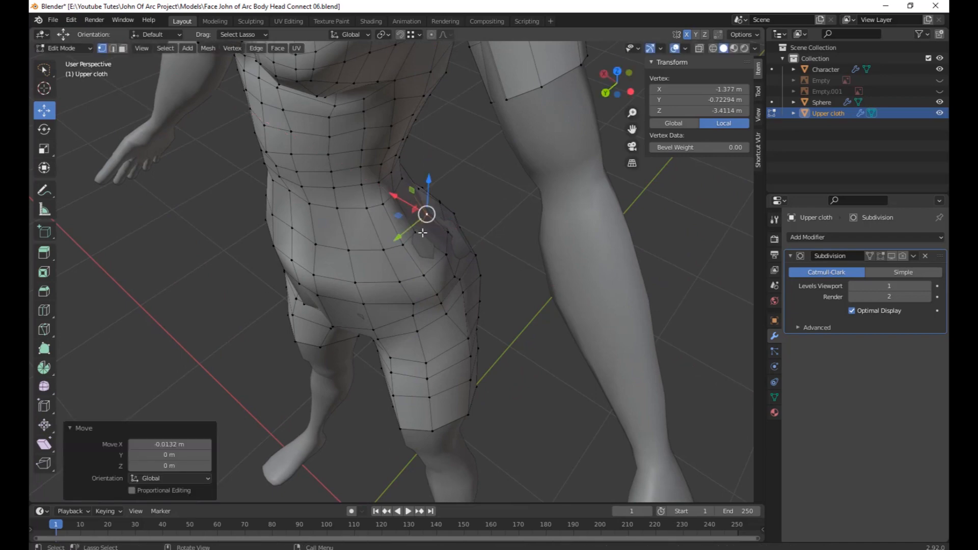
key("g")
left_click(425, 230)
Move two vertices at the outer back of the hip outward over the exposed buttock area.
middle_click_drag(421, 224, 322, 203)
left_click(322, 202)
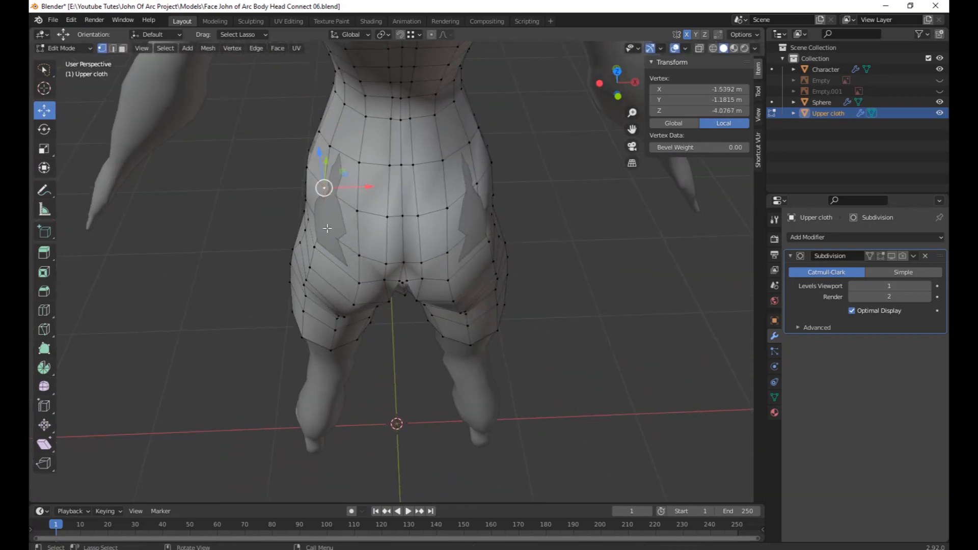
key("g")
left_click(316, 224)
key("g")
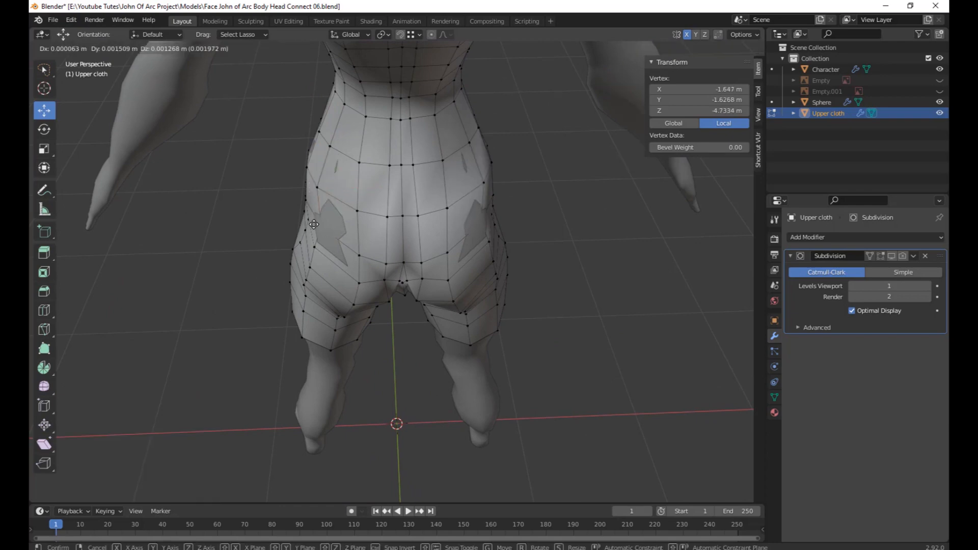
left_click(311, 223)
Move the upper side hip vertex up and along Y to smooth the hip contour.
mouse_move(310, 222)
middle_mouse_down()
mouse_move(463, 301)
mouse_move(475, 265)
mouse_move(353, 246)
mouse_move(314, 228)
middle_mouse_up()
left_click(474, 268)
left_click(305, 179)
key("g")
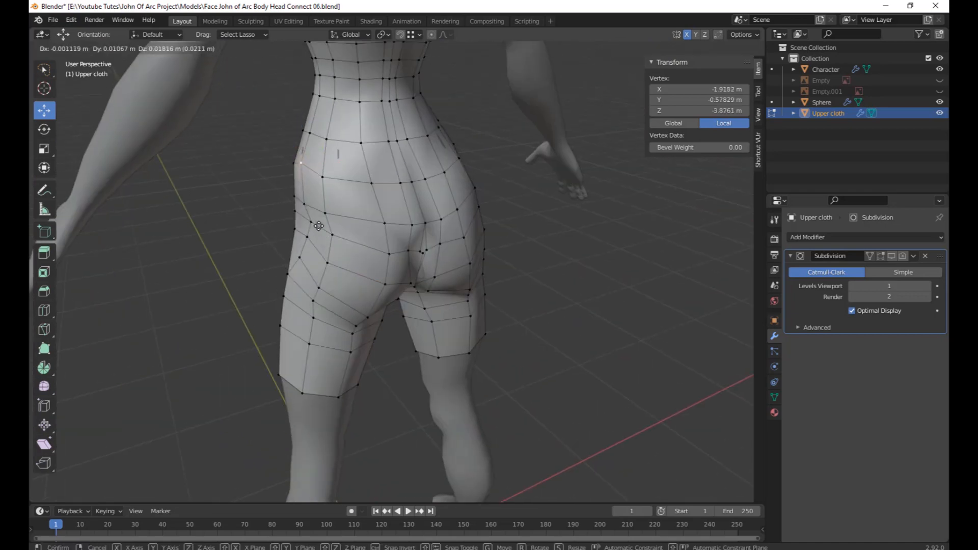
left_click(315, 226)
Move the pair of vertices on the side of the hip about 0.012 m outward along X.
left_click(311, 223)
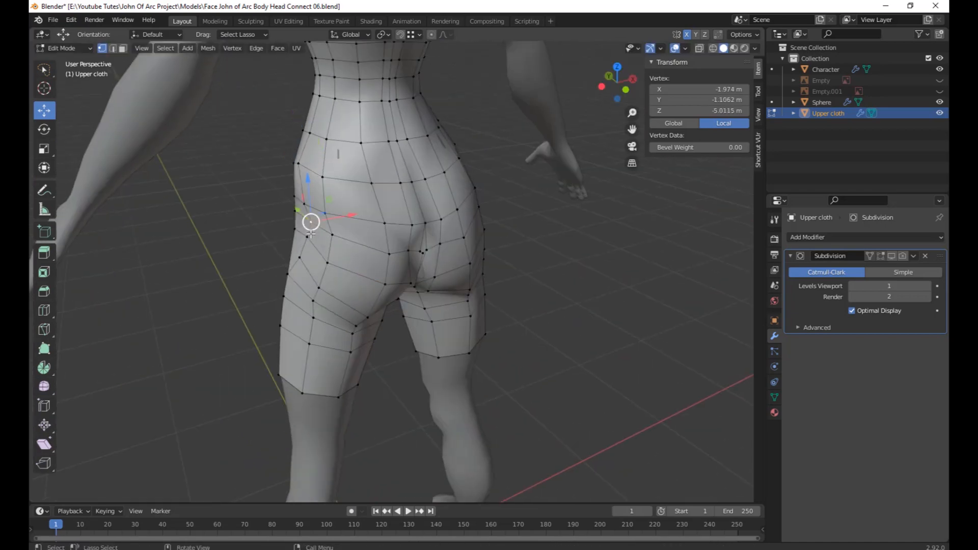
middle_click_drag(380, 294, 368, 229)
key("g")
key("x")
left_click(339, 218)
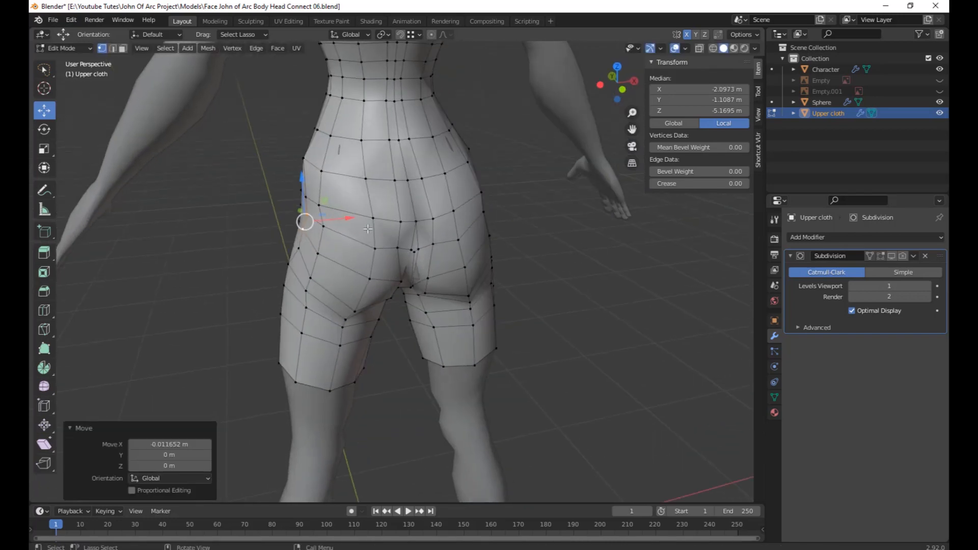
Move the vertex at the outer buttock about 0.018 m outward along X.
left_click(311, 159)
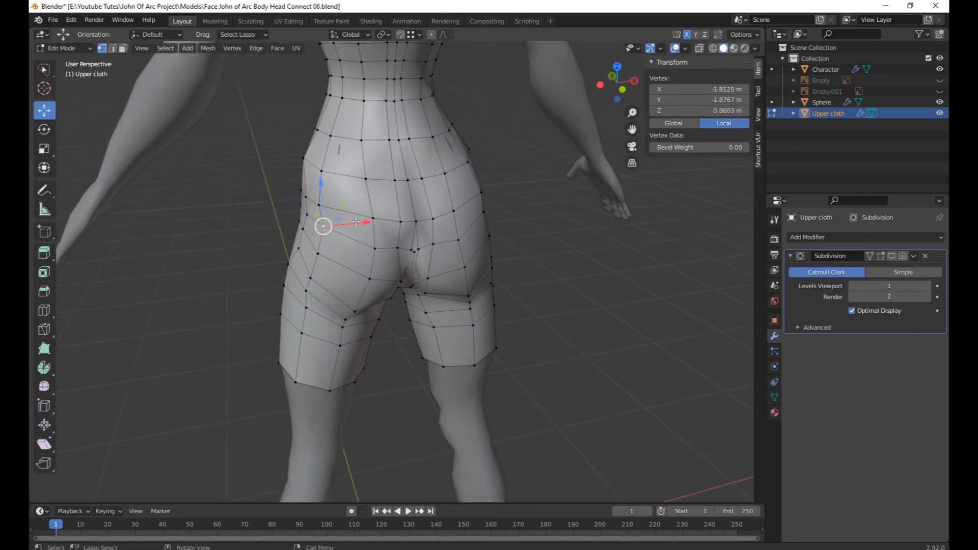
key("g")
key("x")
left_click(348, 223)
Clear the selection and examine the fit of the whole cloth on the character from behind, the side and the front.
middle_click_drag(348, 223, 389, 365)
scroll(386, 299, "up", 2)
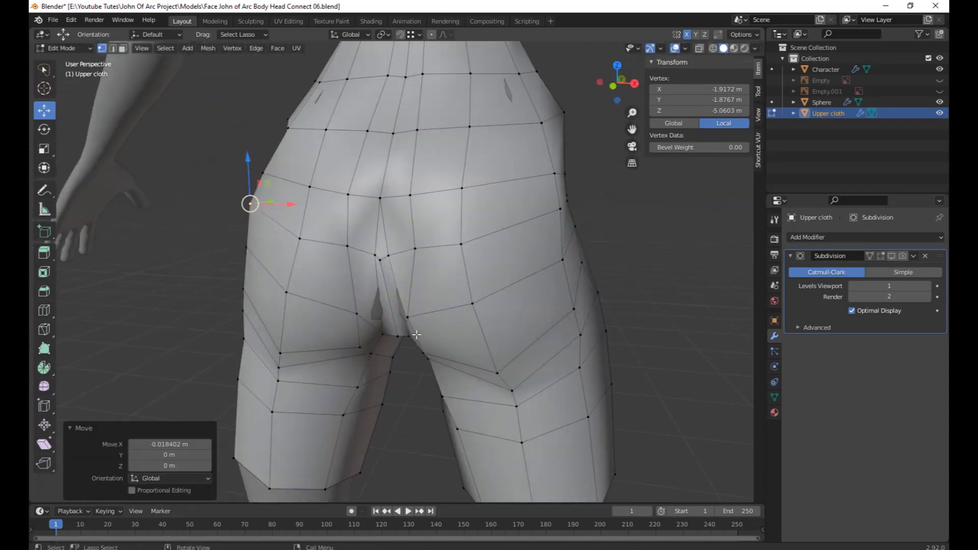
scroll(417, 335, "down", 4)
middle_click_drag(416, 335, 502, 341)
middle_click_drag(559, 348, 564, 348)
scroll(448, 349, "up", 2)
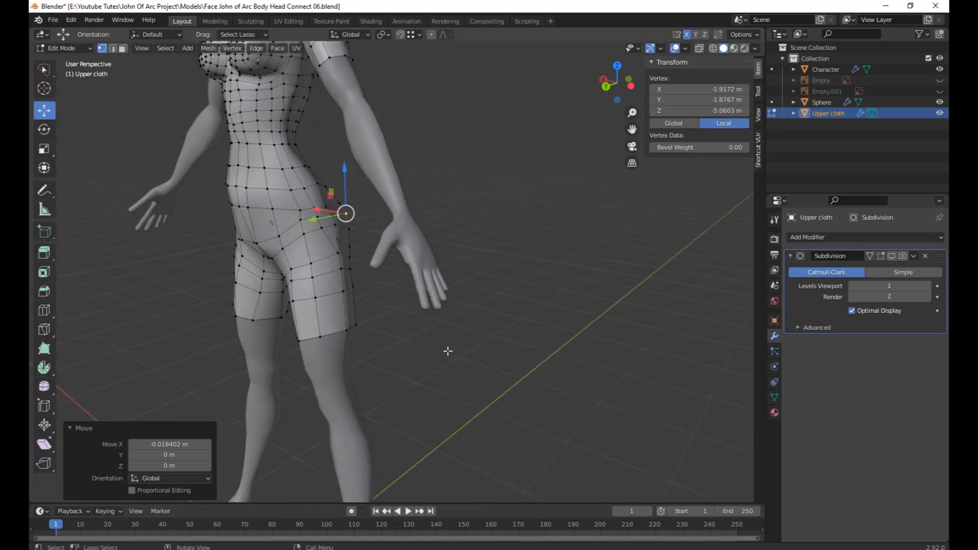
scroll(447, 350, "down", 2)
middle_click_drag(448, 350, 580, 246)
scroll(509, 334, "up", 1)
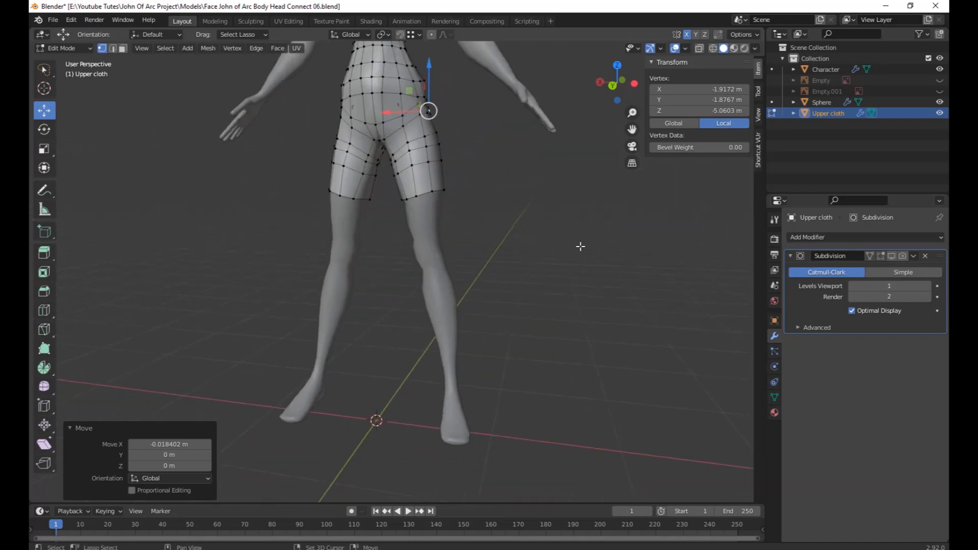
mouse_move(548, 371)
middle_mouse_down()
mouse_move(513, 299)
mouse_move(528, 428)
mouse_move(546, 430)
mouse_move(570, 402)
mouse_move(537, 384)
mouse_move(550, 377)
middle_mouse_up()
scroll(534, 387, "up", 1)
left_click(553, 375)
scroll(556, 373, "down", 1)
scroll(556, 374, "up", 2)
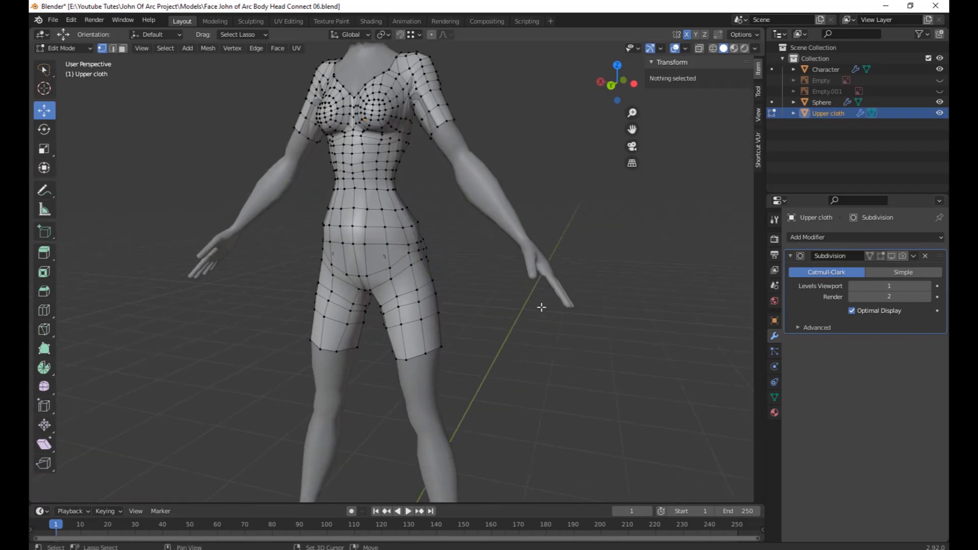
middle_click_drag(531, 261, 456, 216, "shift")
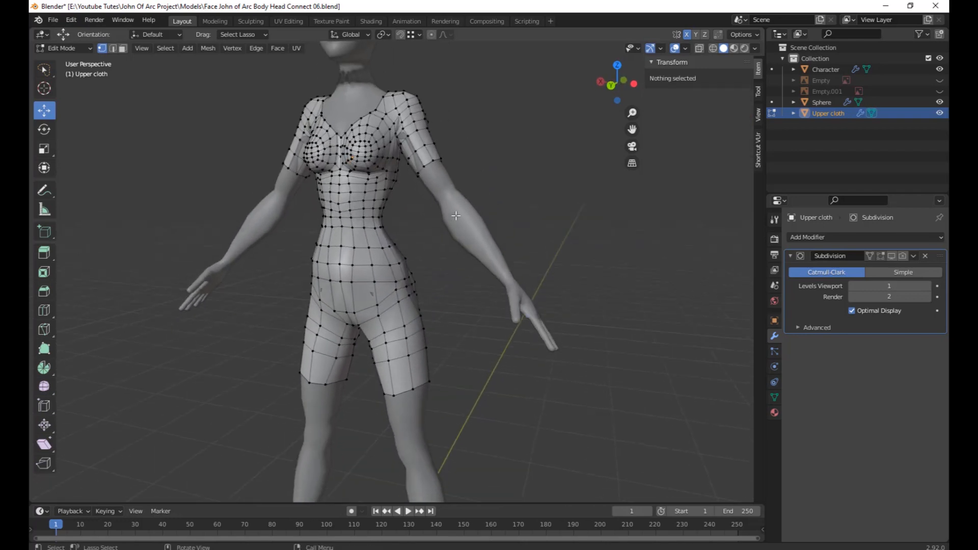
middle_click_drag(569, 368, 528, 322)
scroll(560, 326, "down", 2)
scroll(525, 315, "up", 1)
scroll(498, 269, "down", 1)
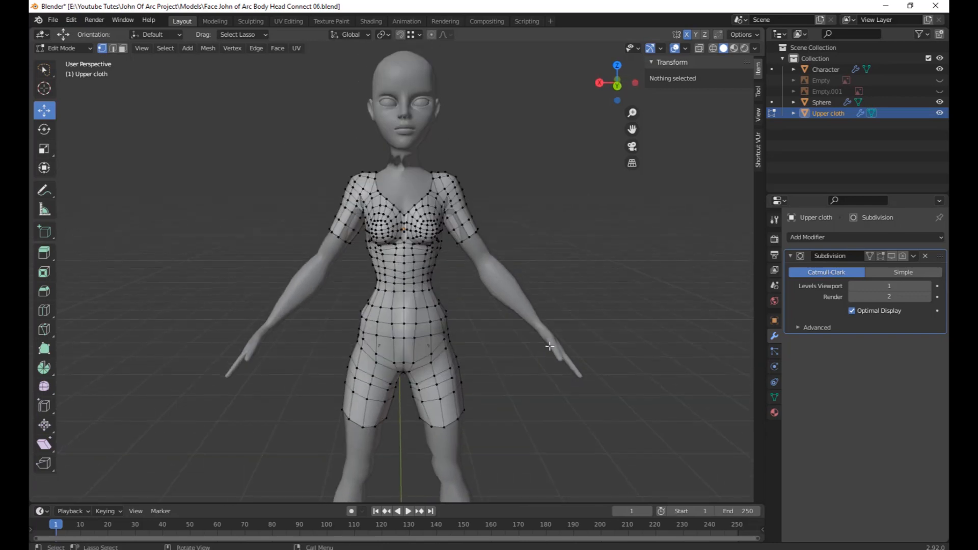
middle_click_drag(594, 393, 429, 269, "shift")
middle_click_drag(520, 272, 525, 297, "shift")
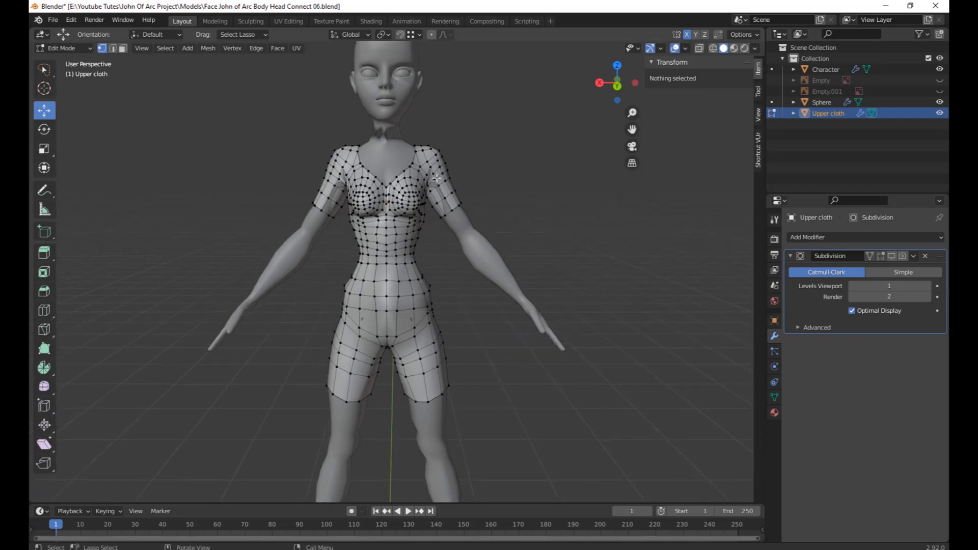
middle_click_drag(488, 381, 456, 293, "shift")
middle_click_drag(492, 425, 366, 206, "shift")
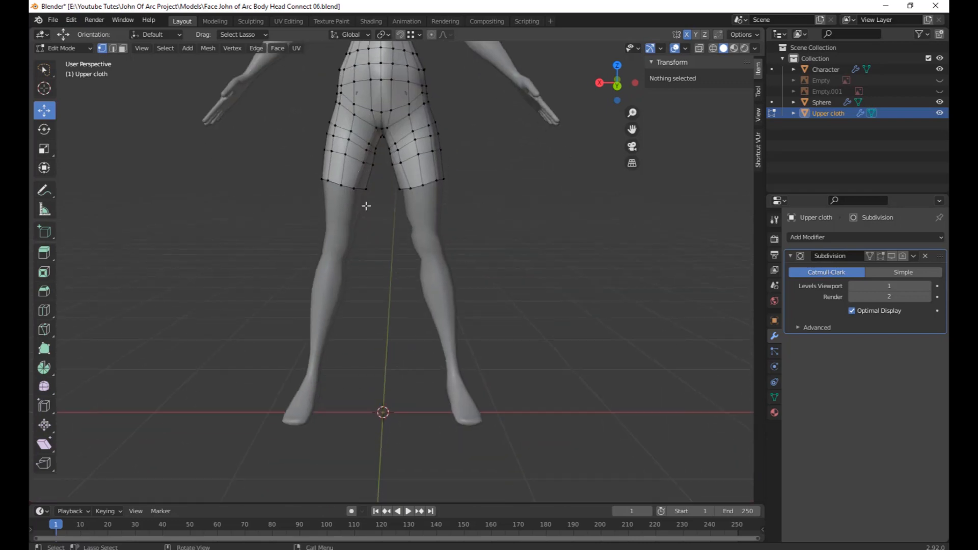
middle_click_drag(476, 470, 471, 295)
middle_click_drag(461, 131, 428, 277, "shift")
scroll(462, 333, "up", 3)
middle_click_drag(453, 254, 497, 250)
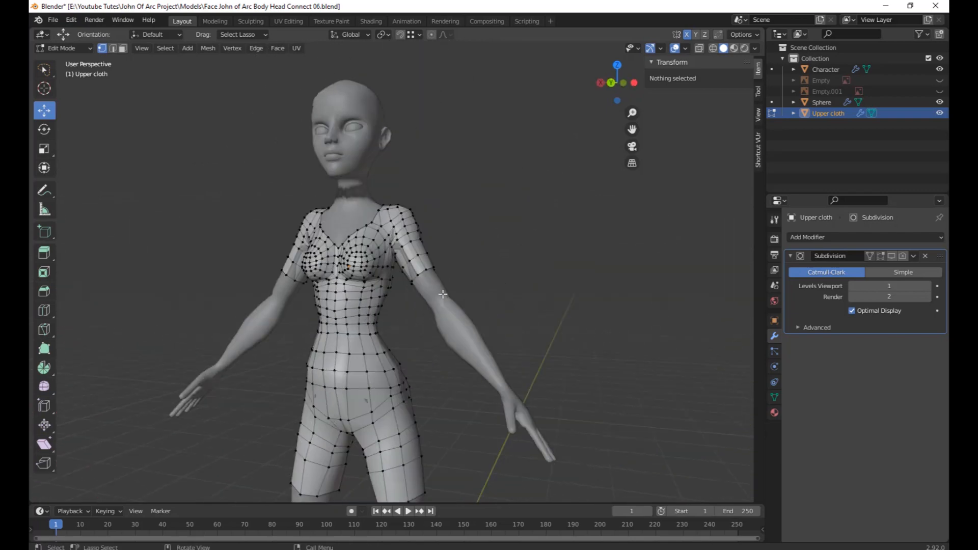
Reposition three vertices along the inner front of the sleeve, from the armpit to the hem, to cover the upper arm.
scroll(502, 239, "up", 3)
scroll(502, 239, "up", 3)
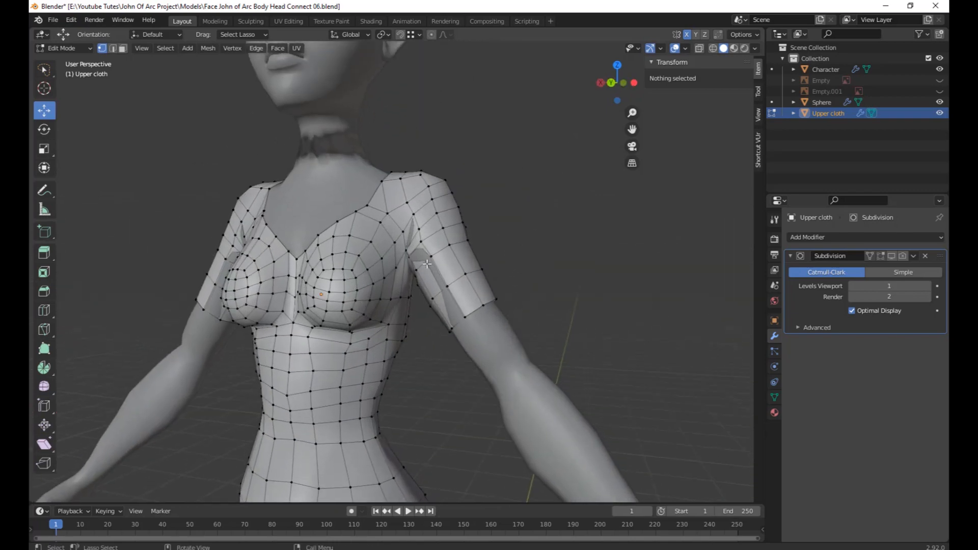
left_click(427, 263)
middle_click_drag(427, 264, 448, 240)
key("g")
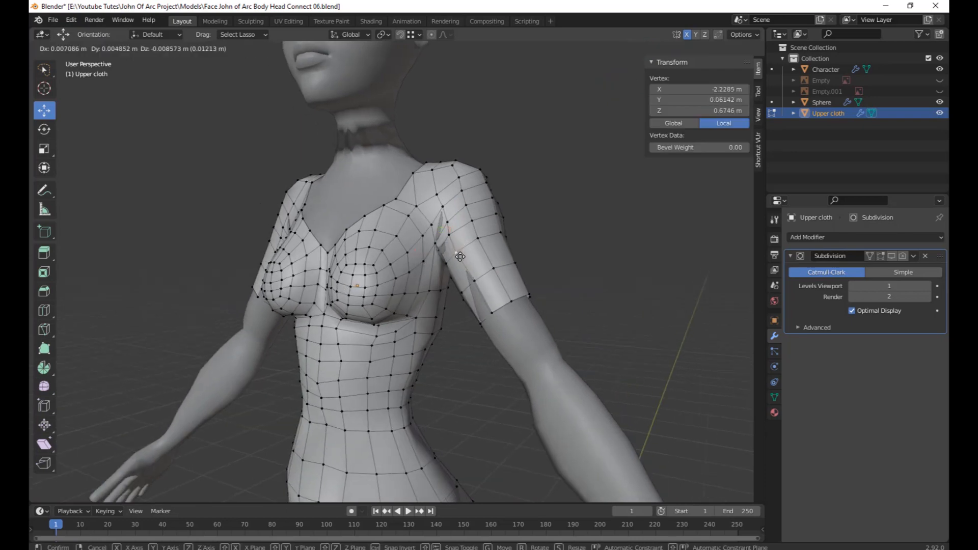
left_click(460, 256)
left_click(471, 282)
key("g")
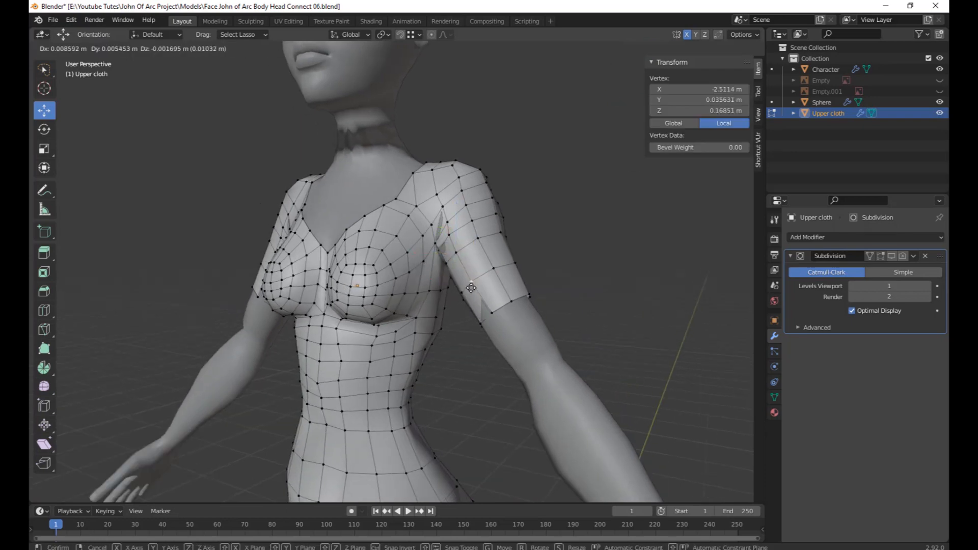
left_click(468, 283)
left_click(492, 313)
key("g")
left_click(489, 317)
Add a horizontal edge loop around the hips with a loop cut, leaving it unslid, and select a front vertex on it.
middle_click_drag(488, 317, 475, 349)
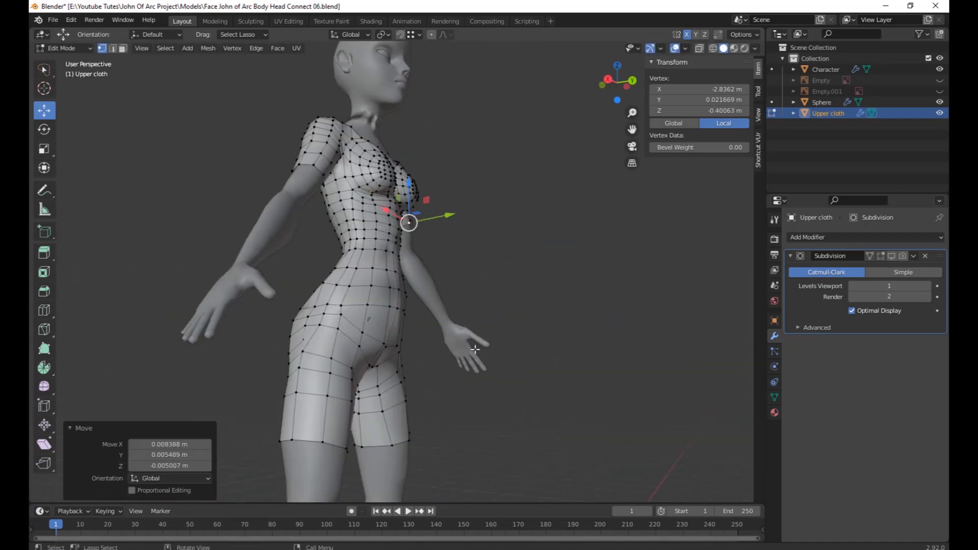
scroll(475, 349, "up", 6)
key("ctrl+r")
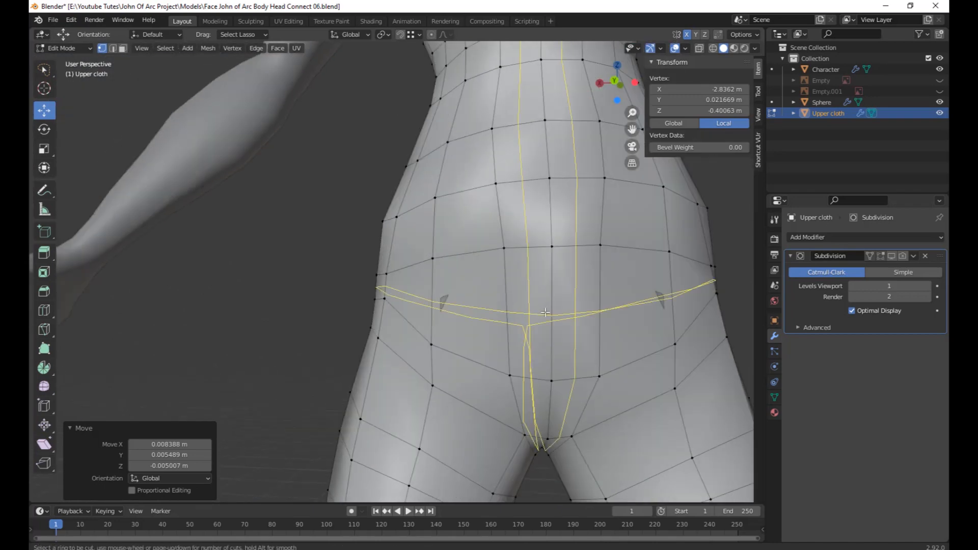
left_click(601, 293)
right_click(601, 293)
left_click(599, 310)
Examine the cloth around the hips and close up at the buttock cleft for areas where the body shows through.
scroll(593, 301, "down", 6)
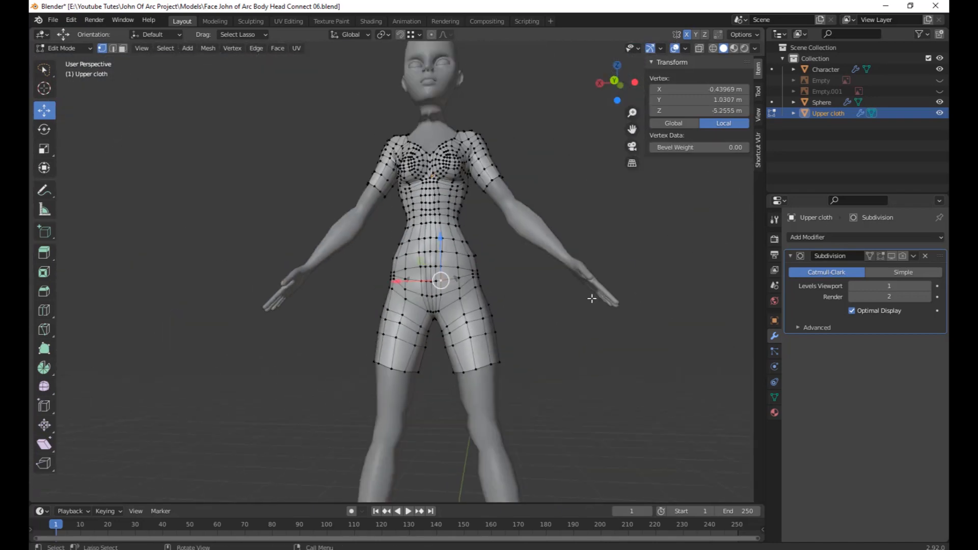
middle_click_drag(591, 295, 443, 169)
middle_click_drag(451, 298, 733, 311)
middle_click_drag(377, 272, 428, 279)
scroll(423, 285, "up", 3)
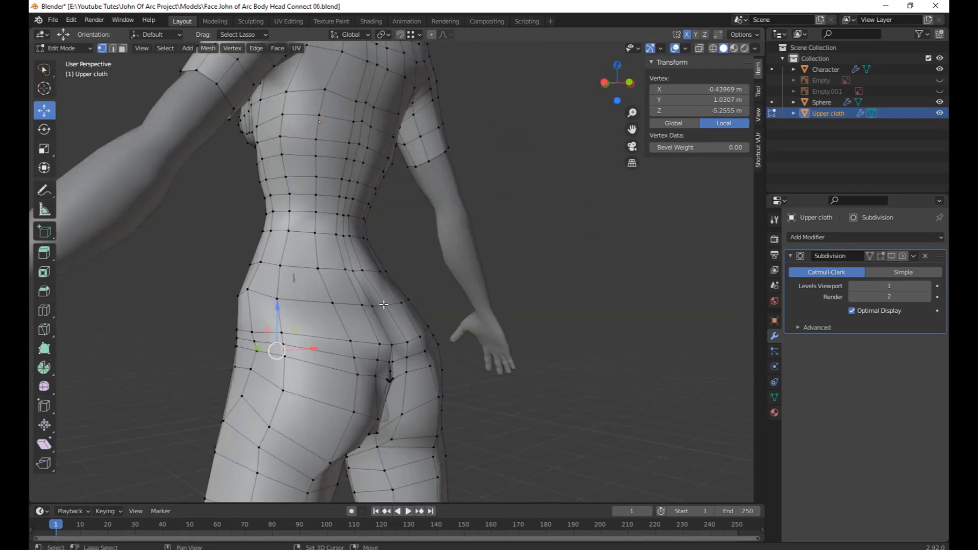
middle_click_drag(359, 346, 444, 238, "shift")
scroll(416, 272, "up", 3)
scroll(416, 271, "up", 2)
scroll(445, 239, "up", 3)
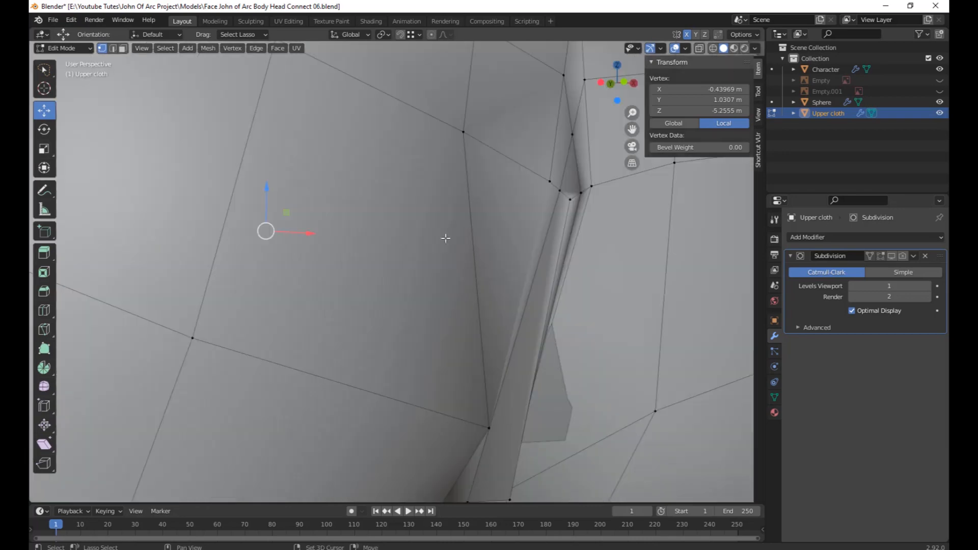
middle_click_drag(512, 220, 448, 252, "shift")
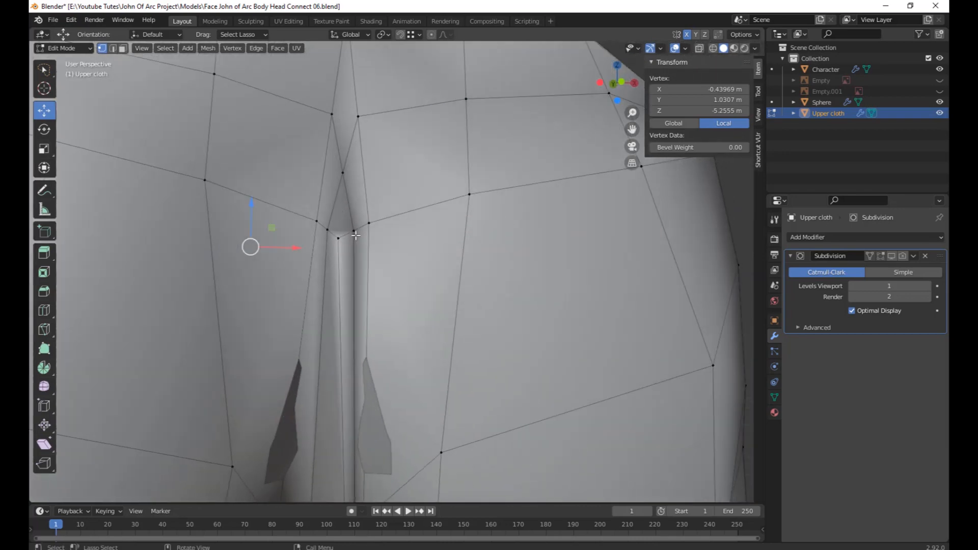
Examine the fit of the Upper cloth from the buttock cleft around to the front of the torso, hips and thighs.
left_click(325, 229, "shift")
scroll(391, 265, "down", 7)
middle_click_drag(394, 270, 425, 281)
scroll(389, 247, "down", 4)
scroll(408, 292, "up", 2)
scroll(403, 295, "down", 1)
scroll(466, 283, "down", 2)
scroll(486, 352, "up", 2)
scroll(467, 365, "down", 2)
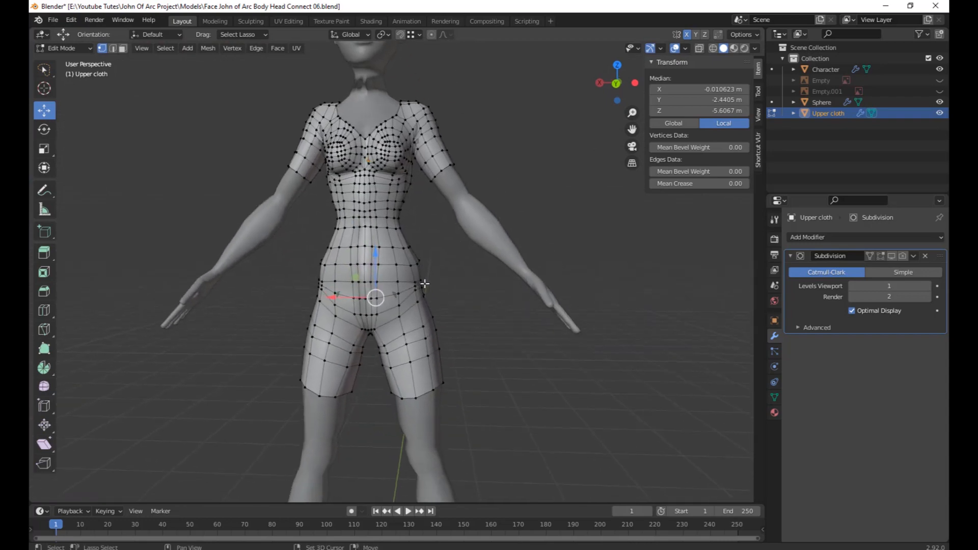
scroll(450, 314, "down", 2)
middle_click_drag(450, 314, 467, 288, "shift")
scroll(420, 296, "up", 2)
mouse_move(471, 334)
middle_mouse_down("shift")
mouse_move(483, 307)
mouse_move(455, 329)
middle_mouse_up("shift")
middle_click_drag(455, 330, 478, 333)
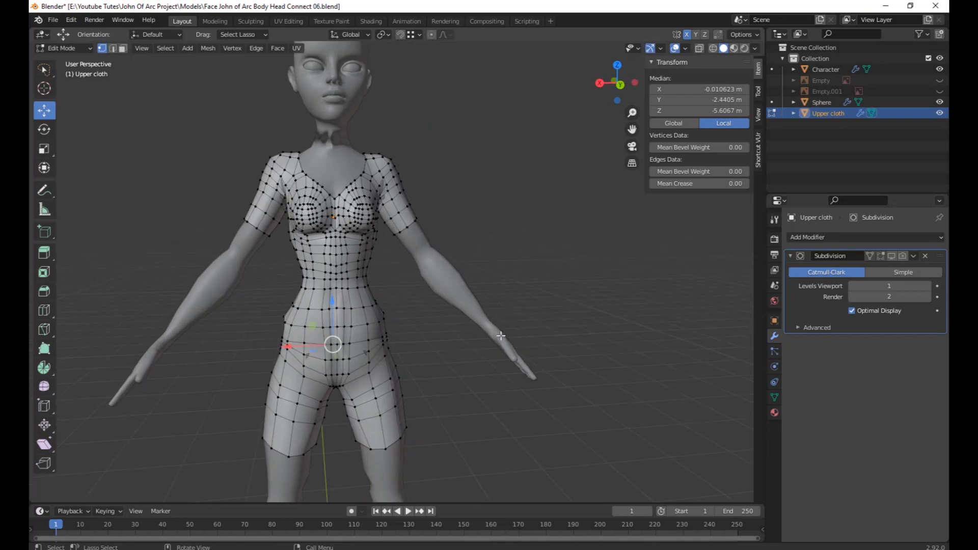
scroll(562, 309, "up", 1)
scroll(547, 310, "up", 1)
middle_click_drag(539, 331, 531, 264, "shift")
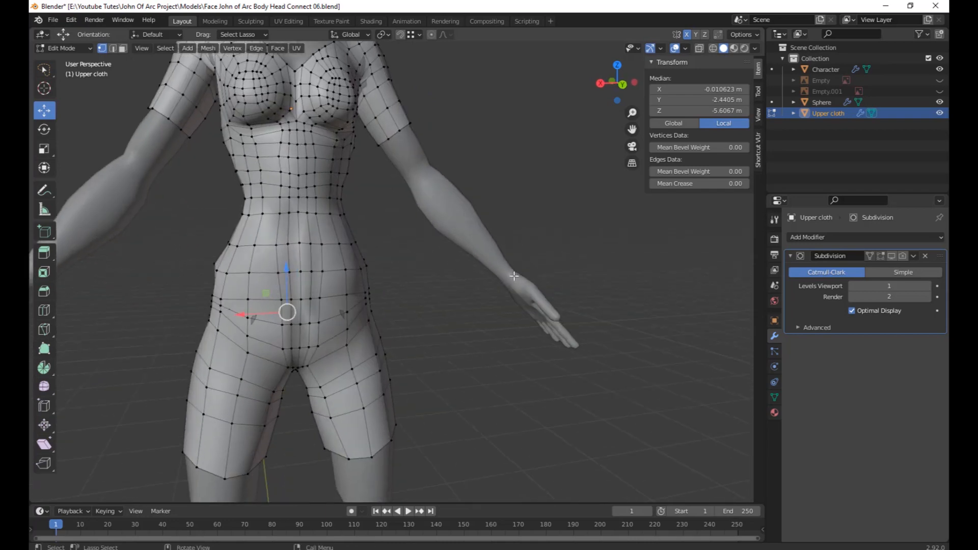
scroll(462, 290, "down", 1)
middle_click_drag(463, 290, 458, 294, "shift")
Open the Character mesh for editing in the front view and hide the Upper cloth.
key("KP_1")
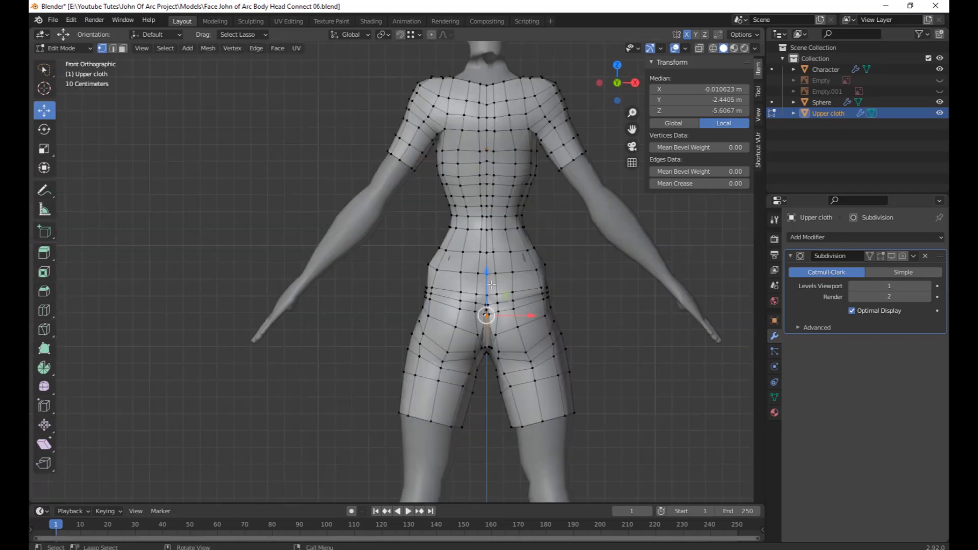
left_click(825, 69)
key("Tab")
key("Tab")
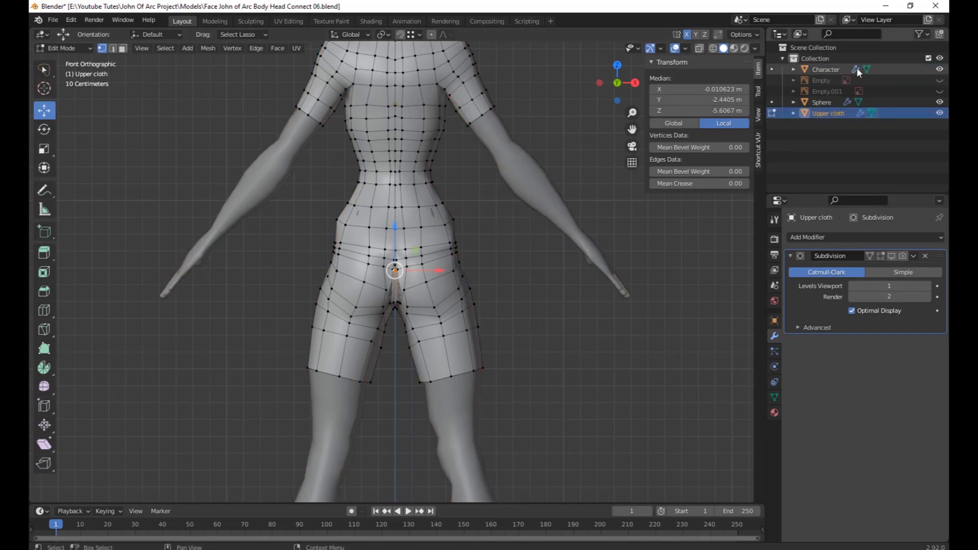
left_click(939, 113)
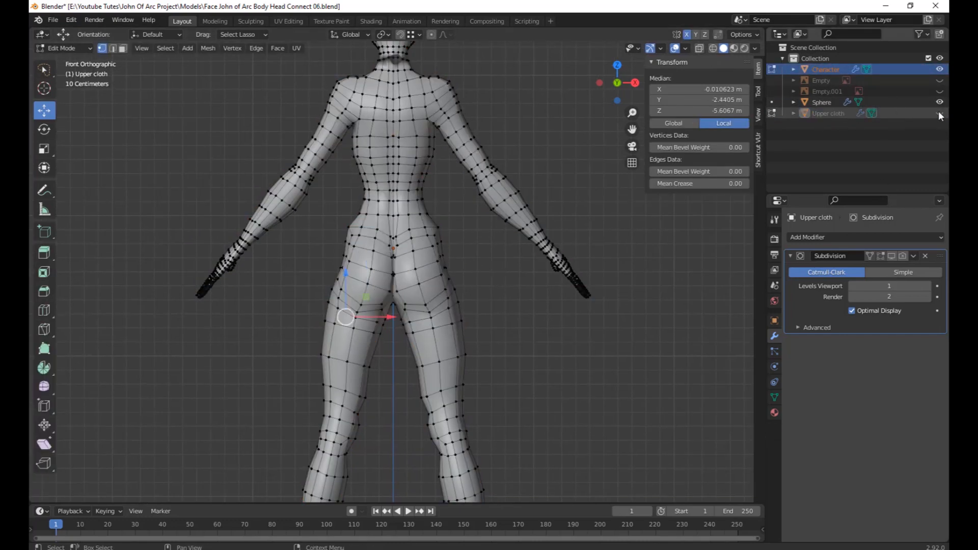
Select all faces of both forearms and hands on the Character mesh, working in face mode with wireframe shading.
left_click(45, 70)
key("shift+z")
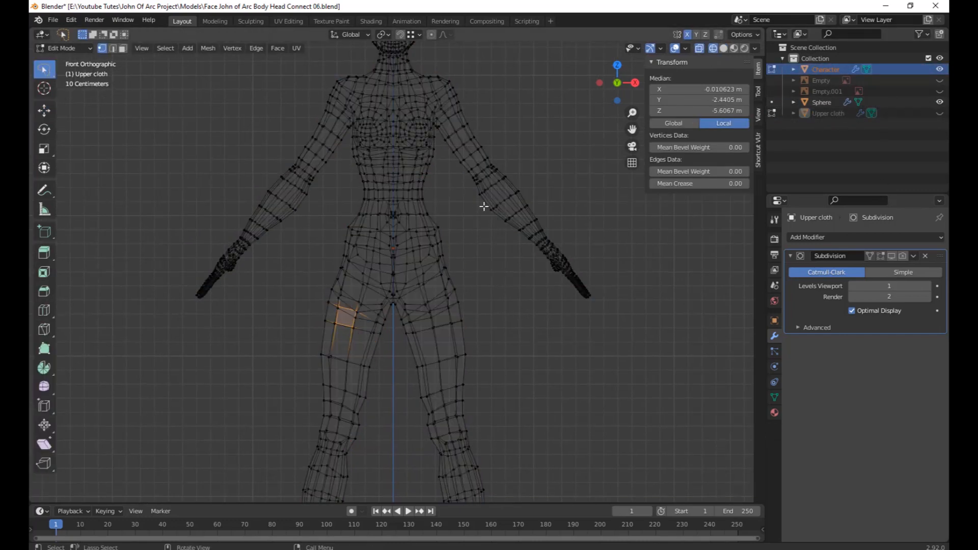
key("3")
mouse_move(511, 202)
left_mouse_down()
mouse_move(524, 375)
mouse_move(494, 206)
left_mouse_up()
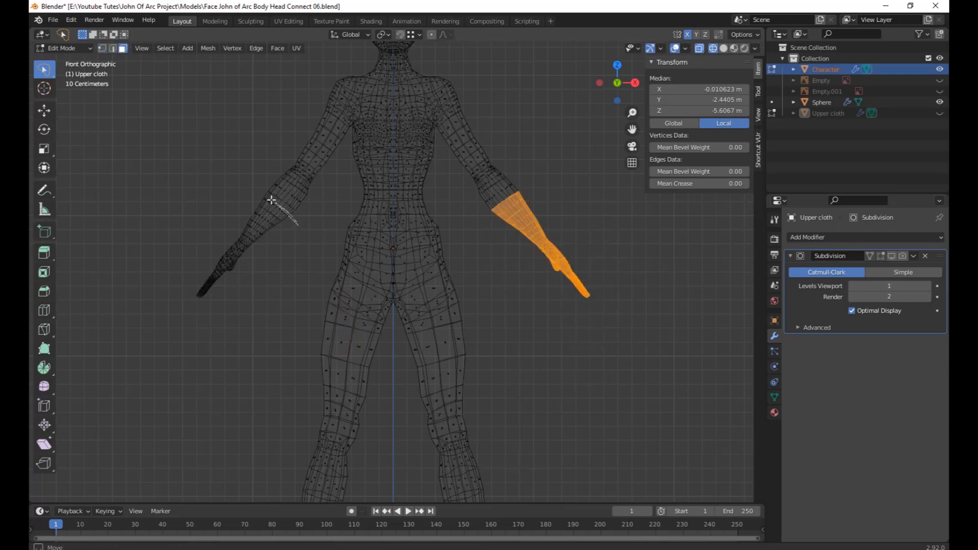
left_click_drag(272, 200, 275, 204, "shift")
mouse_move(556, 321)
middle_mouse_down()
mouse_move(539, 331)
mouse_move(543, 357)
mouse_move(580, 388)
mouse_move(629, 290)
mouse_move(702, 271)
middle_mouse_up()
Start the on-screen display of used shortcuts in the viewport.
key("n")
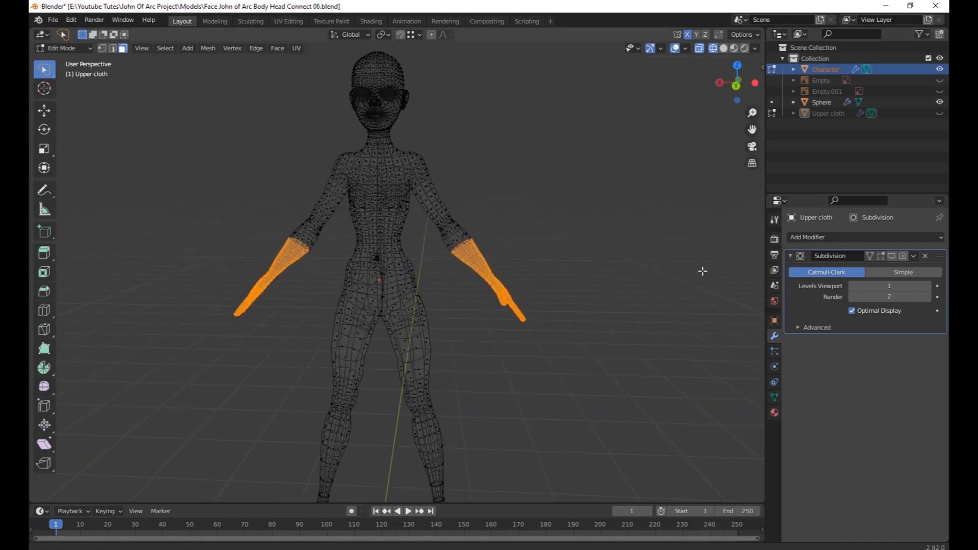
key("n")
left_click(757, 145)
left_click(700, 78)
mouse_move(643, 312)
middle_mouse_down()
mouse_move(614, 302)
mouse_move(620, 295)
mouse_move(543, 355)
middle_mouse_up()
key("n")
Restore solid shading, duplicate the selected forearm and hand faces in place without moving them, and clear the selection.
key("shift+z")
scroll(619, 294, "up", 2)
key("shift+d")
right_click(620, 295)
scroll(620, 294, "down", 3)
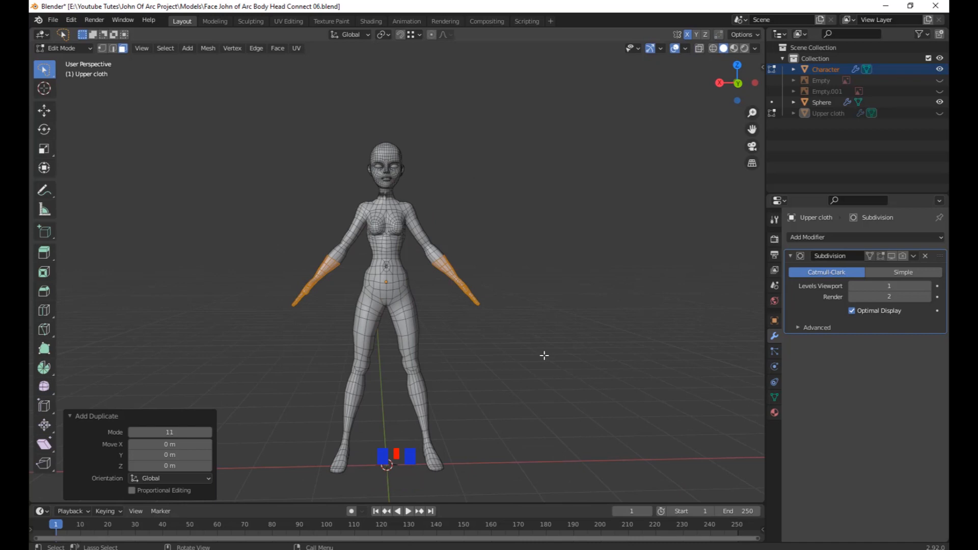
key("g")
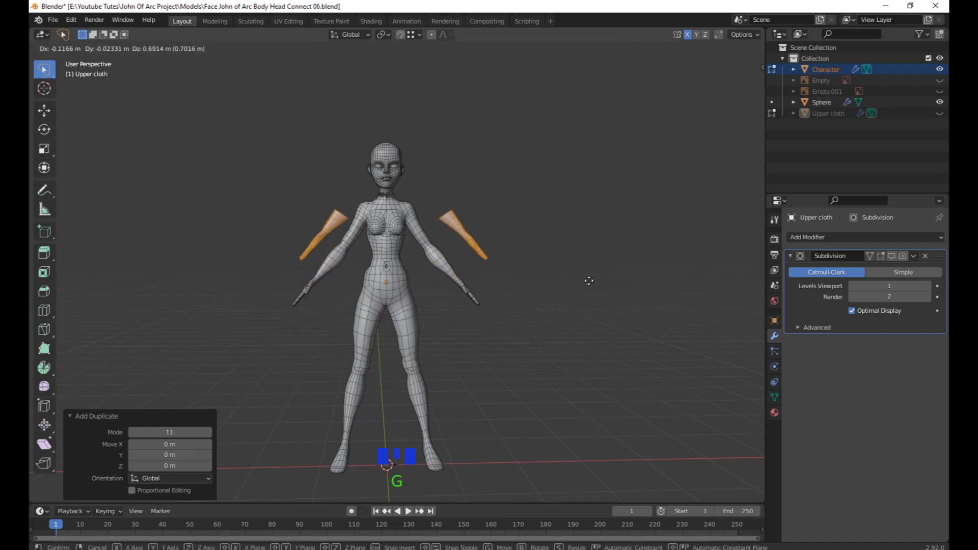
right_click(614, 390)
left_click(601, 372)
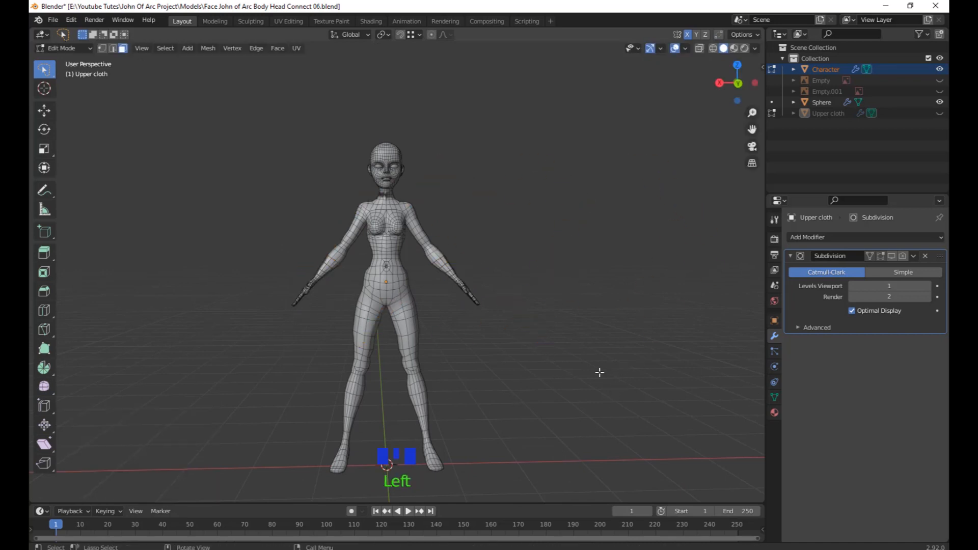
Separate the entire Character mesh into objects by loose parts and return to Object Mode.
scroll(574, 360, "down", 3)
scroll(563, 343, "up", 5)
middle_click_drag(563, 342, 577, 393, "shift")
key("a")
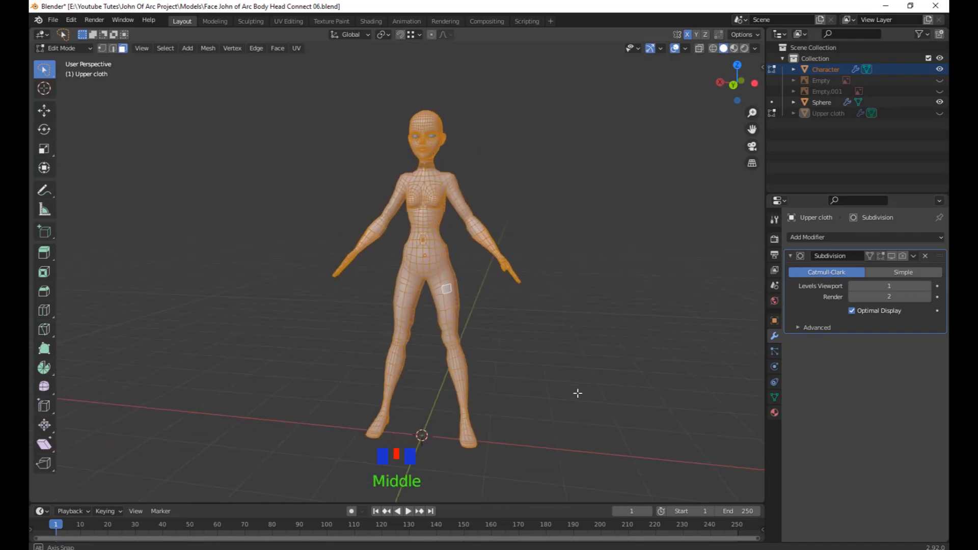
right_click(618, 341)
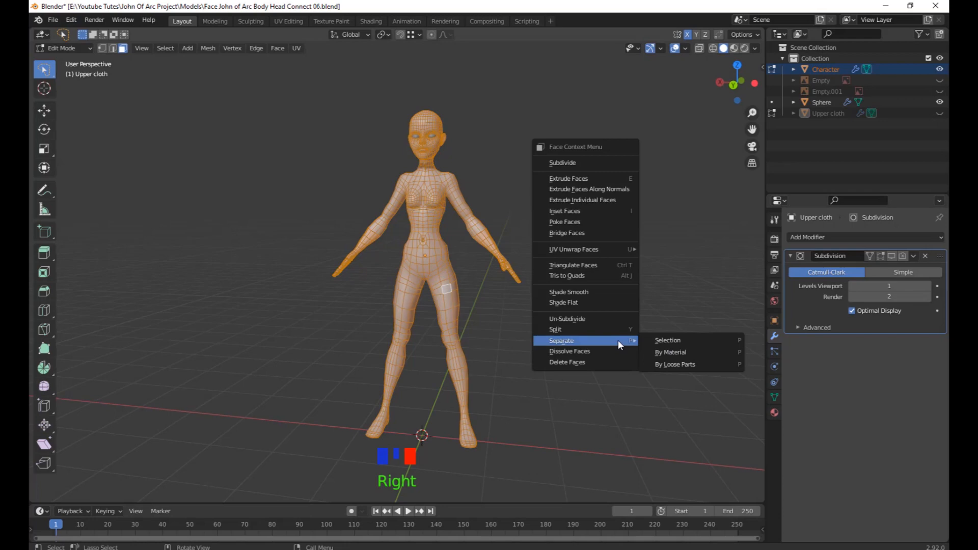
left_click(716, 362)
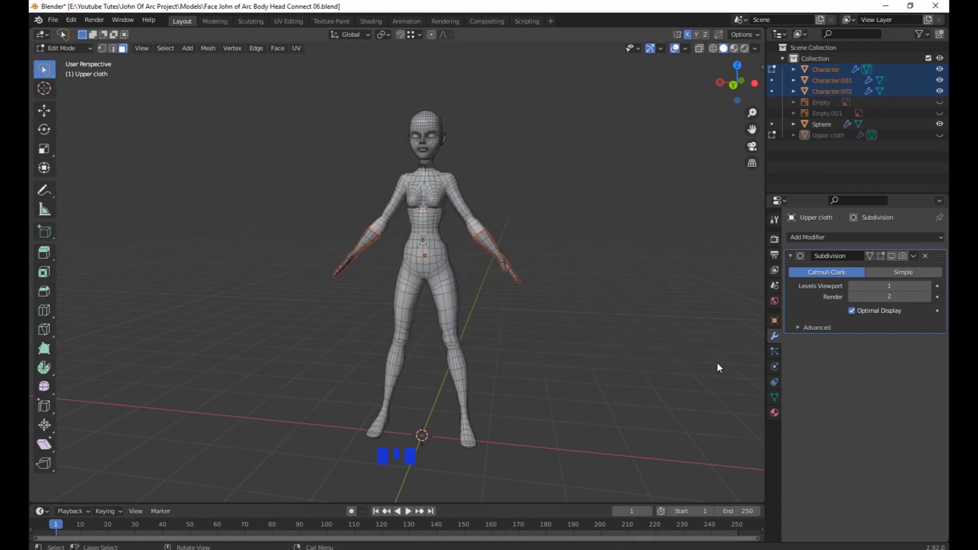
scroll(583, 357, "up", 3)
middle_click_drag(585, 354, 590, 402, "shift")
key("Tab")
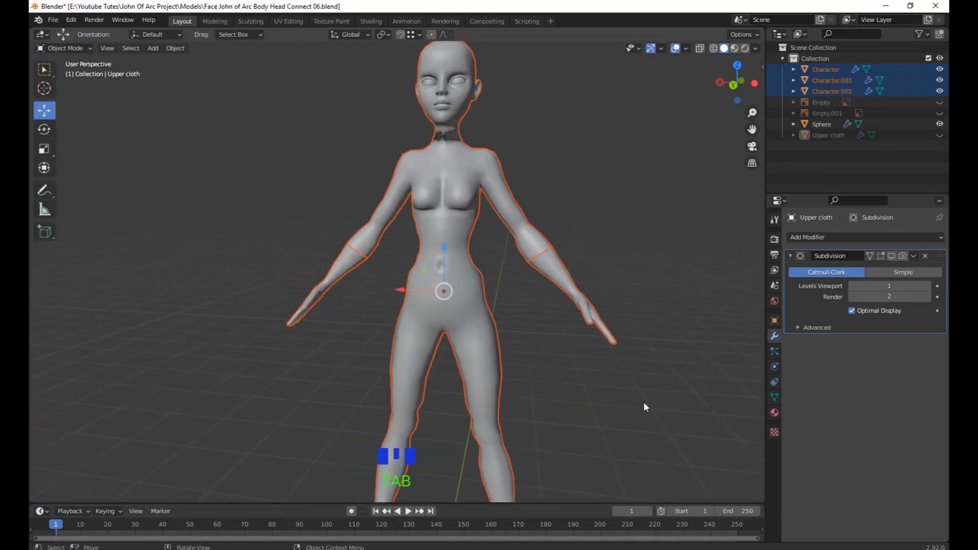
Check the separated forearm-and-hand pieces and the body by selecting each of them in turn.
left_click(561, 274)
scroll(553, 335, "down", 1)
middle_click_drag(552, 336, 346, 257)
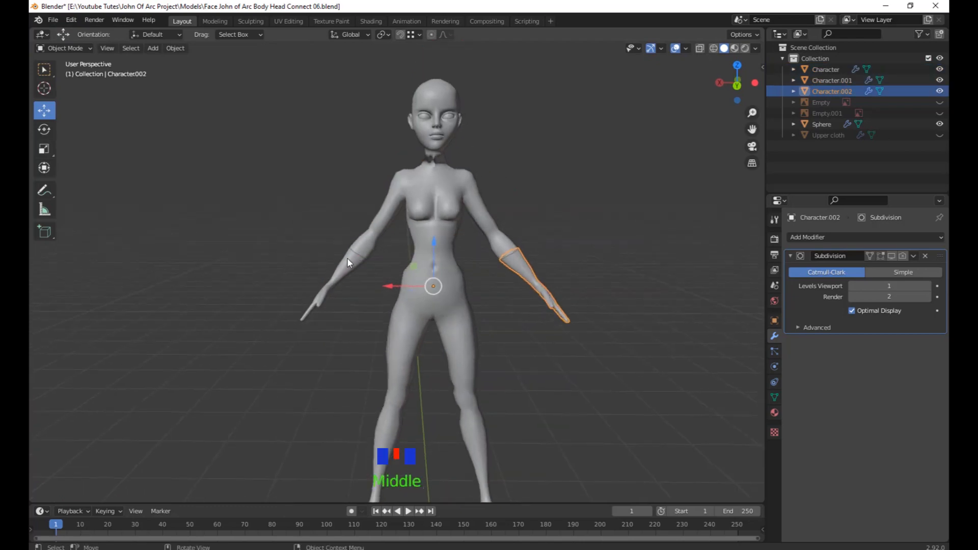
left_click(353, 263, "shift")
scroll(588, 342, "down", 1)
mouse_move(588, 342)
middle_mouse_down()
mouse_move(595, 338)
mouse_move(524, 332)
mouse_move(555, 371)
mouse_move(439, 322)
mouse_move(574, 335)
middle_mouse_up()
scroll(595, 338, "up", 2)
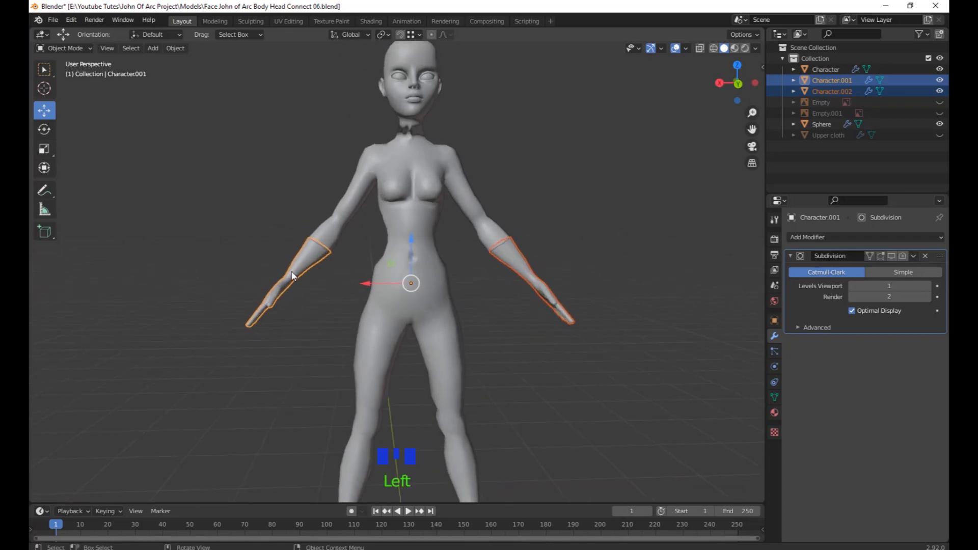
left_click(391, 308)
middle_click_drag(391, 309, 477, 342)
left_click(318, 284)
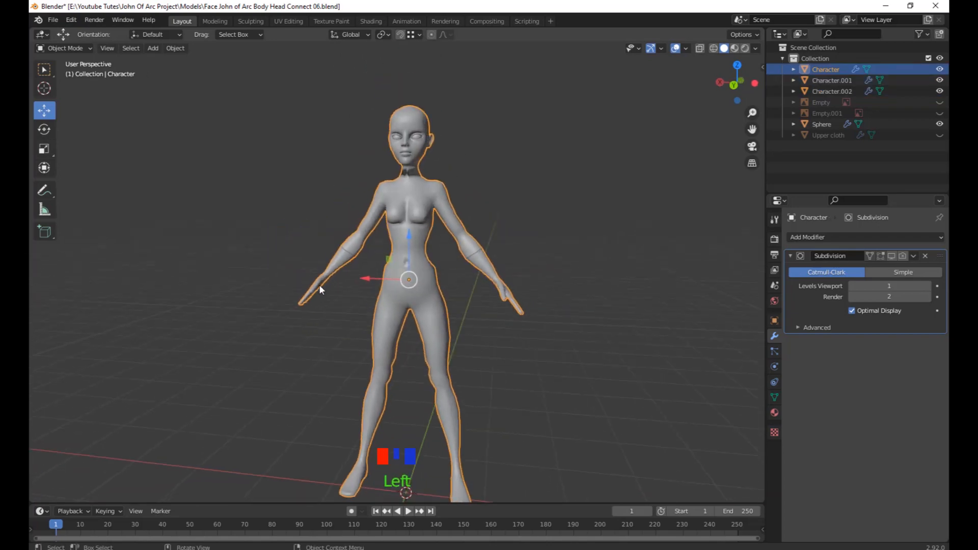
middle_click_drag(334, 304, 348, 309)
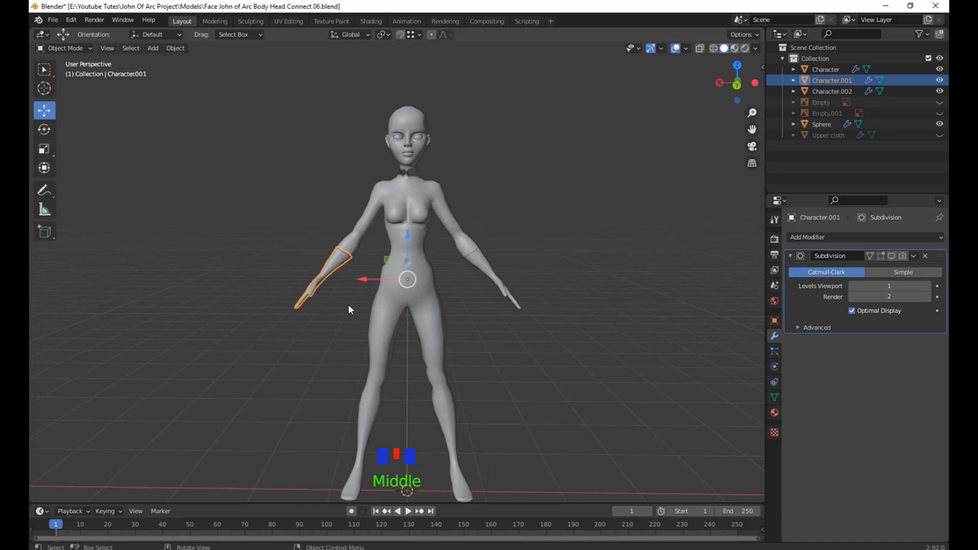
Delete the separated piece on the character's left forearm and add a Mirror modifier to the right one.
left_click(493, 282)
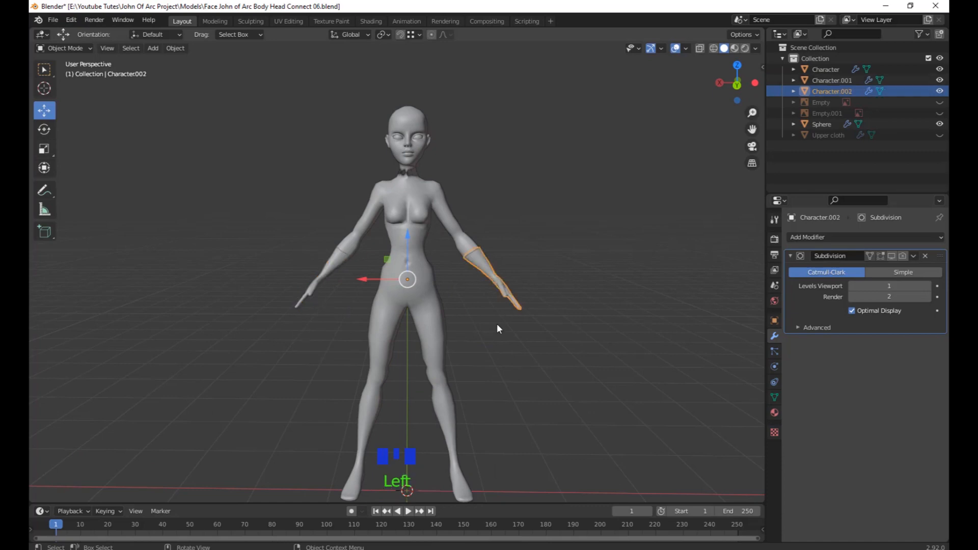
key("Delete")
left_click(335, 264)
middle_click_drag(454, 319, 457, 340)
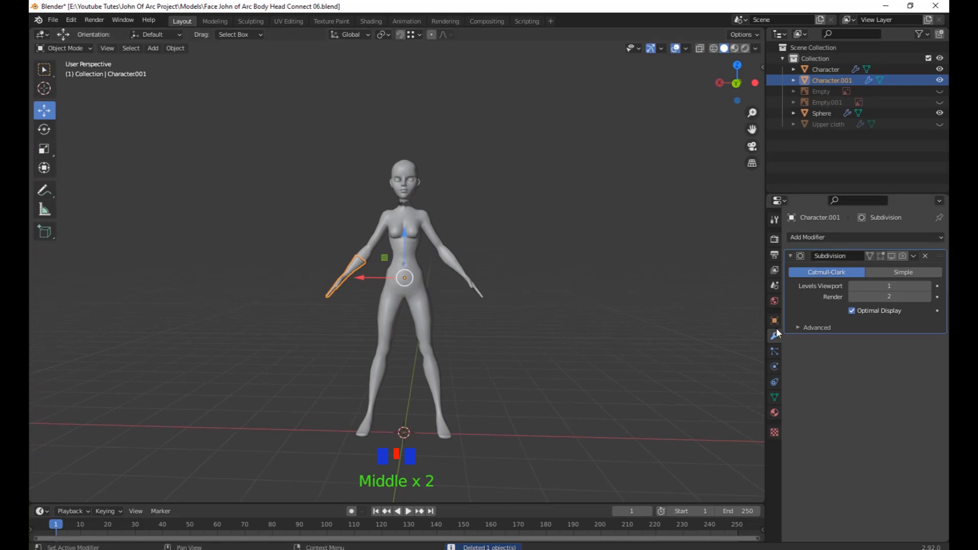
left_click(869, 237)
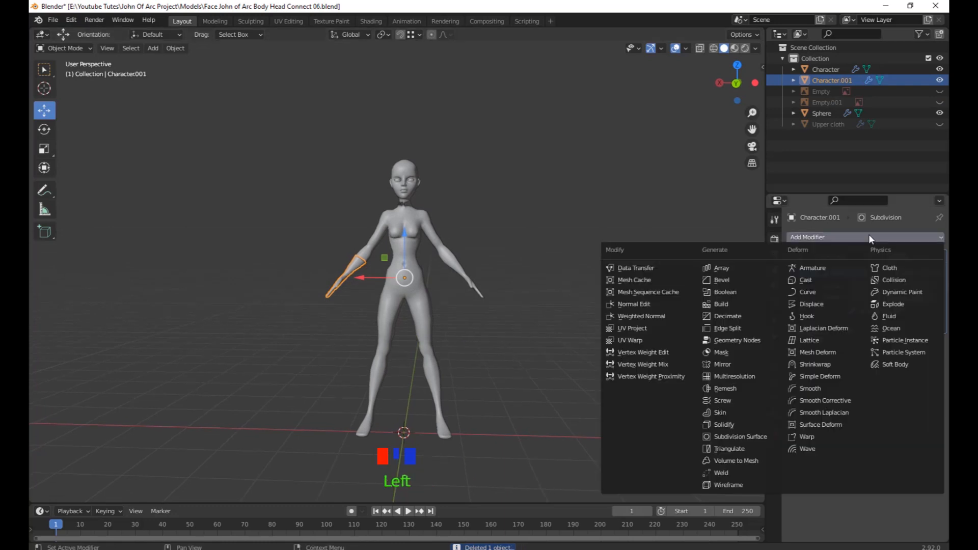
left_click(723, 362)
Examine the mirrored forearm pieces and the body from head to feet, selecting the parts to compare them.
scroll(468, 294, "up", 5)
middle_click_drag(475, 280, 285, 302, "shift")
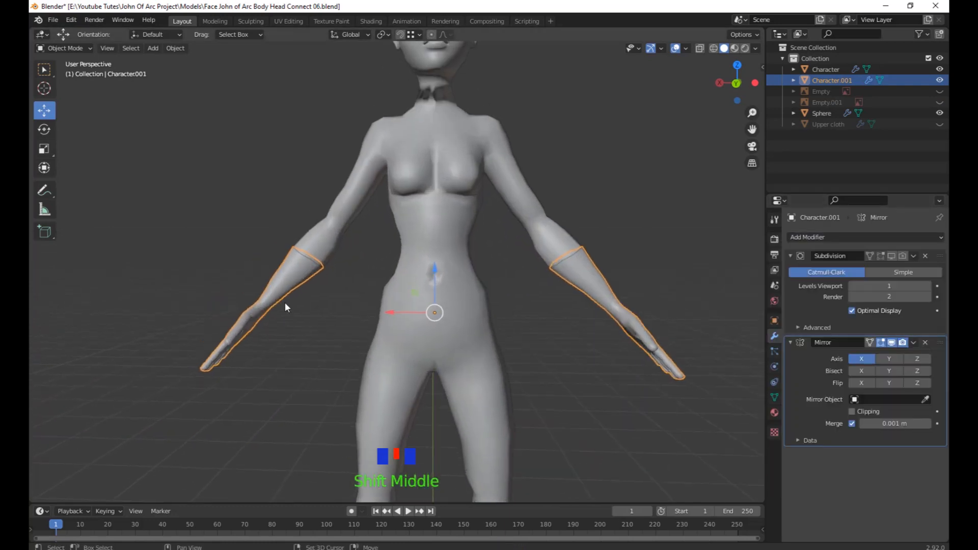
middle_click_drag(355, 300, 288, 317, "shift")
scroll(555, 286, "down", 2)
middle_click_drag(496, 278, 570, 346, "shift")
scroll(547, 326, "up", 2)
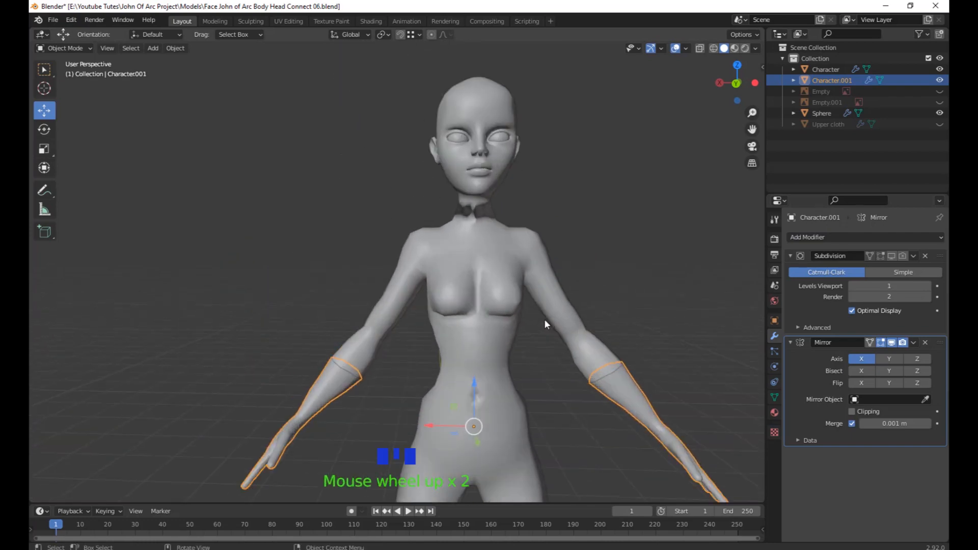
middle_click_drag(481, 315, 413, 265, "shift")
left_click(415, 267)
scroll(472, 274, "down", 2)
middle_click_drag(473, 272, 534, 255, "shift")
scroll(520, 338, "down", 2)
scroll(534, 256, "up", 2)
middle_click_drag(399, 402, 448, 305, "shift")
scroll(489, 296, "down", 2)
middle_click_drag(533, 298, 528, 271, "shift")
middle_click_drag(535, 275, 487, 282)
scroll(502, 293, "up", 2)
middle_click_drag(510, 298, 461, 279, "shift")
left_click(457, 278)
middle_click_drag(518, 294, 539, 305, "shift")
scroll(481, 301, "down", 2)
scroll(482, 283, "up", 2)
scroll(483, 284, "down", 2)
middle_click_drag(528, 338, 530, 320)
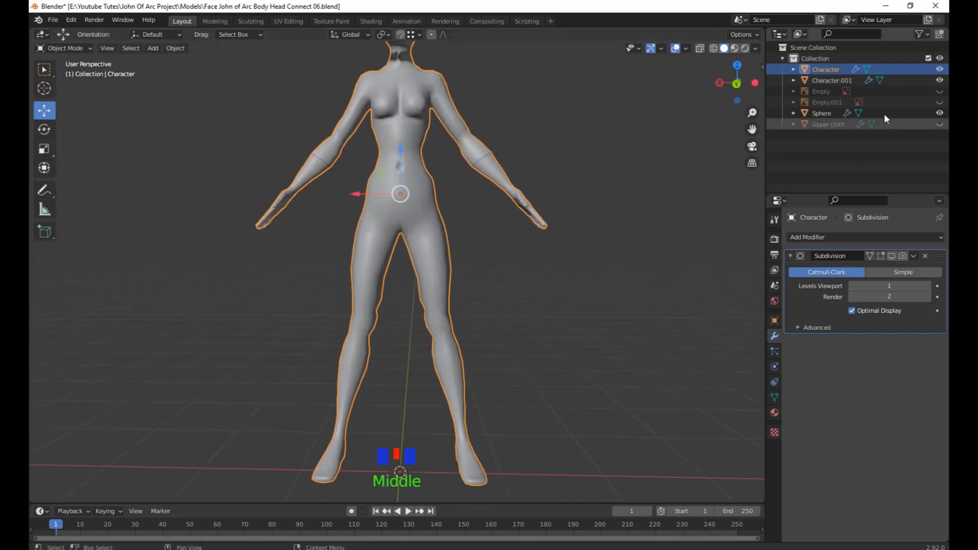
Show the Upper cloth and both reference images, and compare the character with the reference drawings.
left_click(939, 124)
left_click(940, 102)
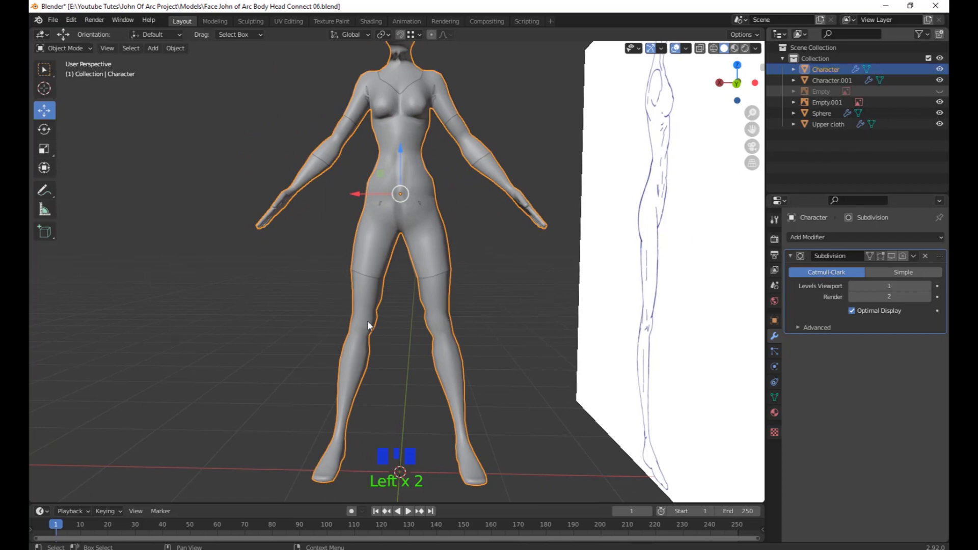
scroll(300, 293, "down", 4)
scroll(463, 308, "down", 5)
middle_click_drag(463, 308, 438, 322)
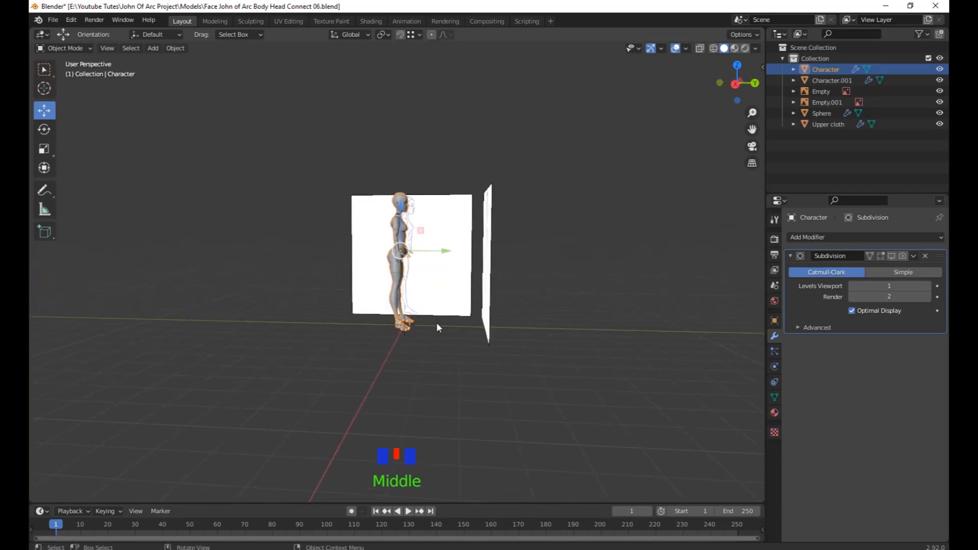
scroll(515, 336, "up", 5)
middle_click_drag(515, 336, 521, 347)
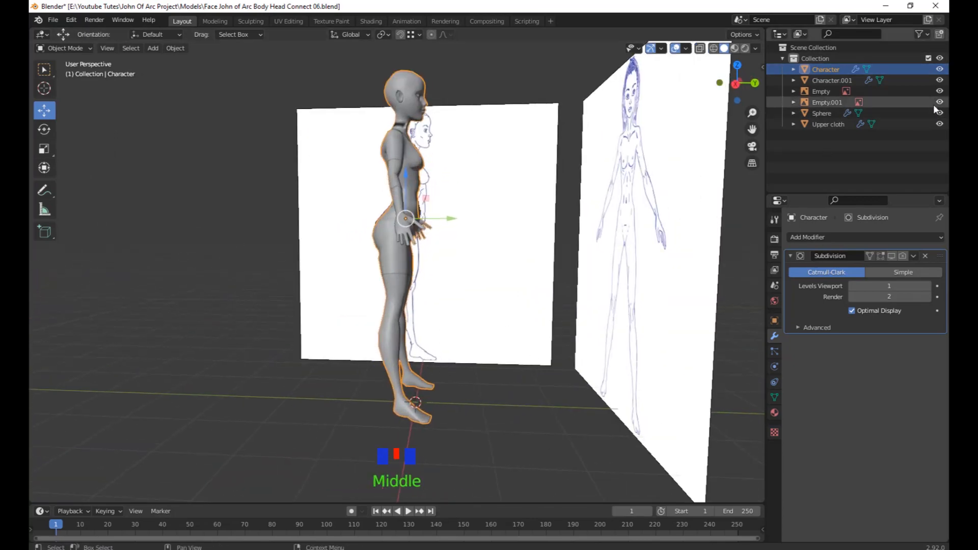
Hide the front and side reference images.
left_click(939, 91)
left_click(939, 102)
scroll(576, 212, "down", 3)
middle_click_drag(576, 213, 556, 219)
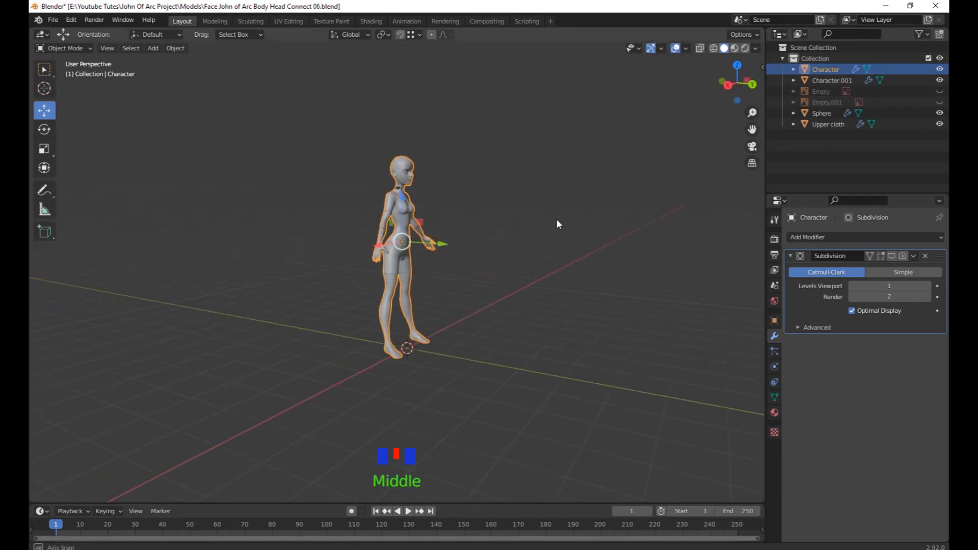
Select the Upper cloth and give it a new material.
left_click(771, 220)
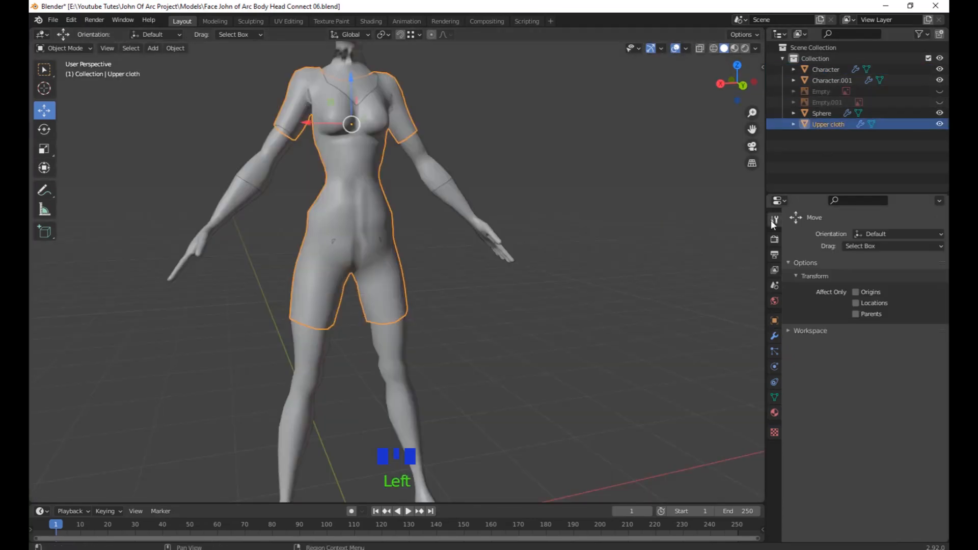
left_click(772, 413)
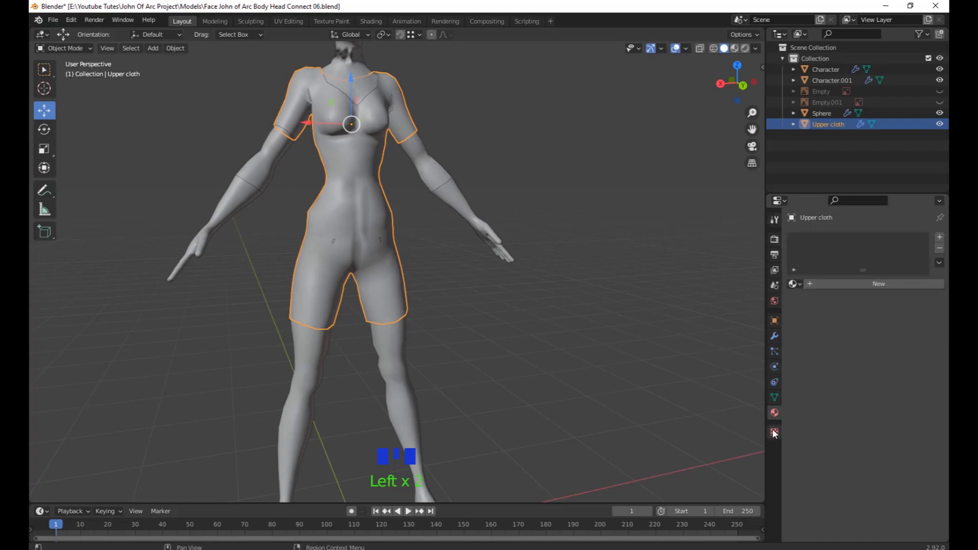
left_click(900, 283)
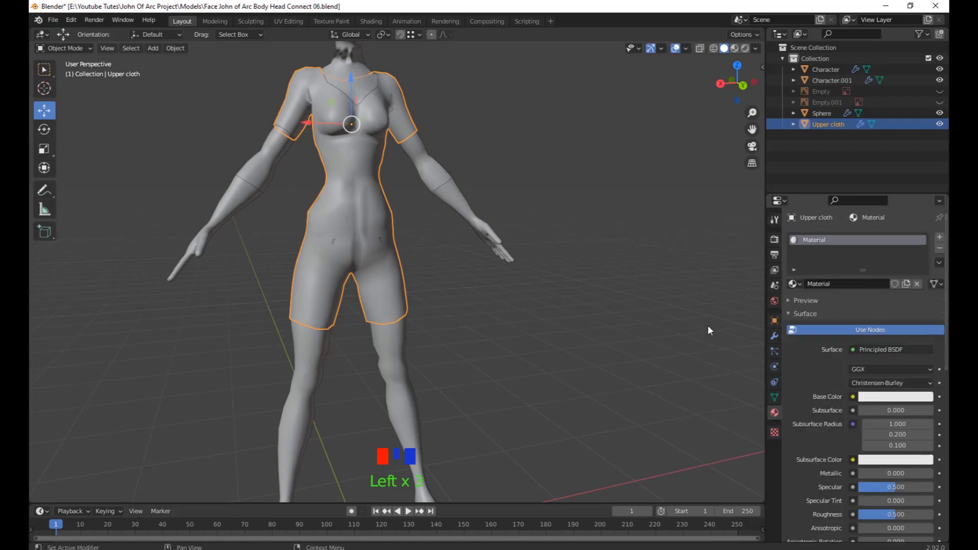
Set the Upper cloth material's viewport display color to blue with hue 0.612, saturation 0.892 and value 0.800.
middle_click_drag(586, 439, 599, 448)
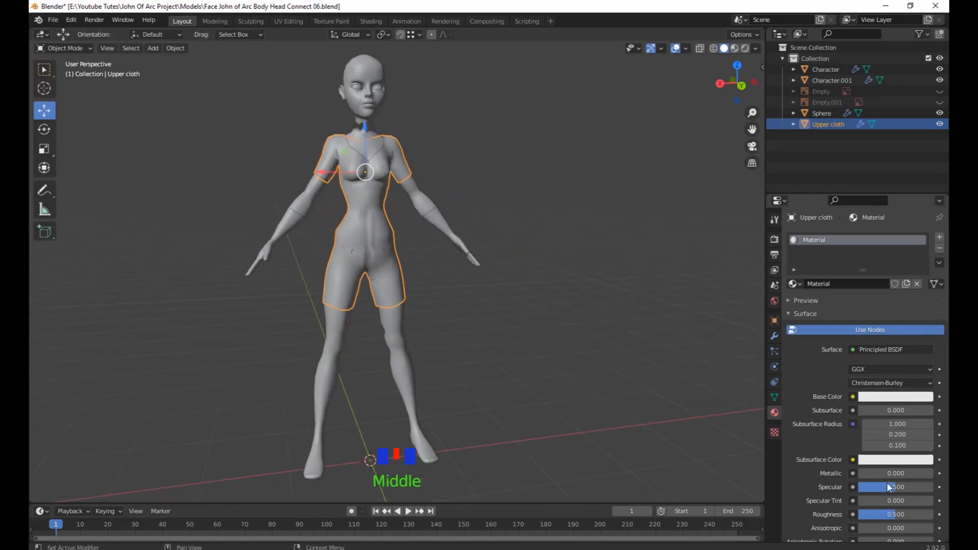
scroll(887, 485, "down", 18)
left_click(834, 521)
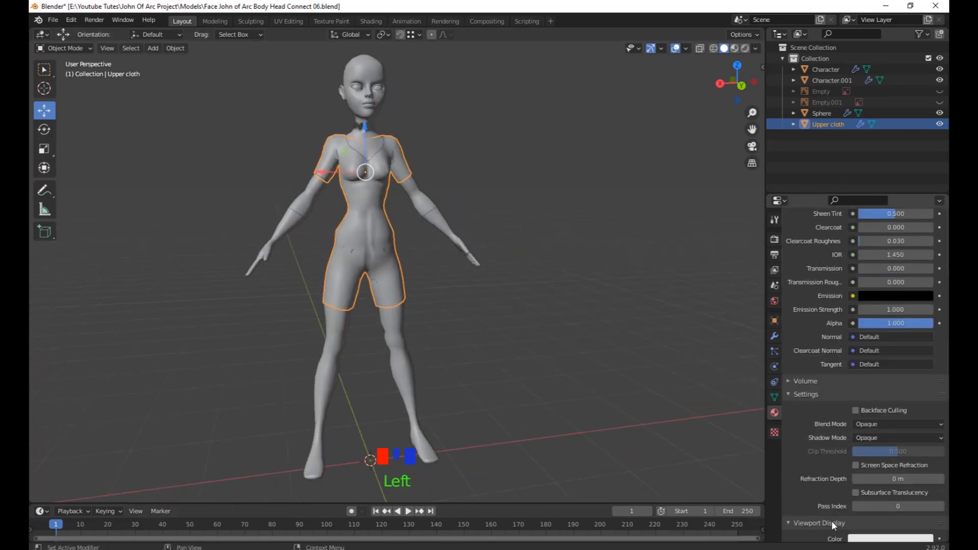
scroll(884, 501, "down", 10)
left_click(878, 497)
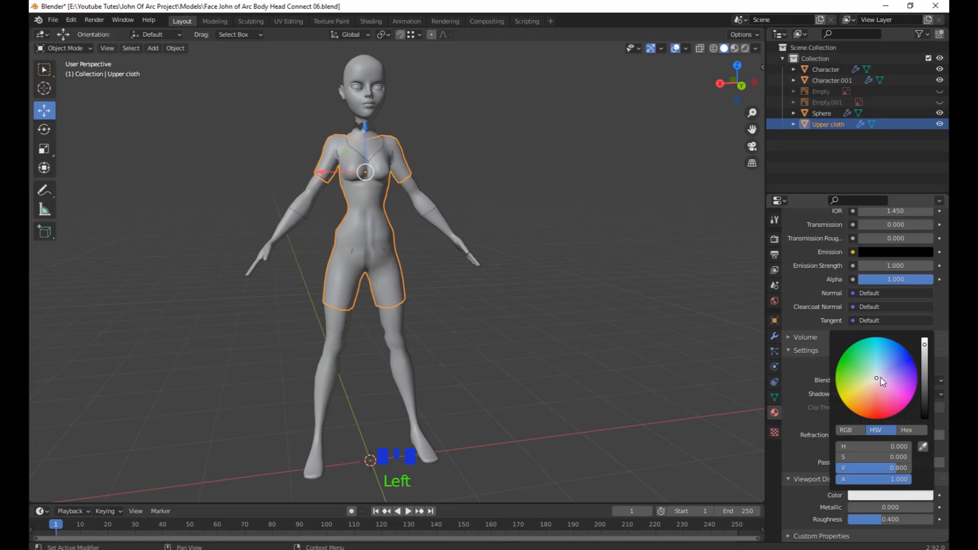
mouse_move(882, 382)
left_mouse_down()
mouse_move(864, 409)
mouse_move(890, 354)
left_mouse_up()
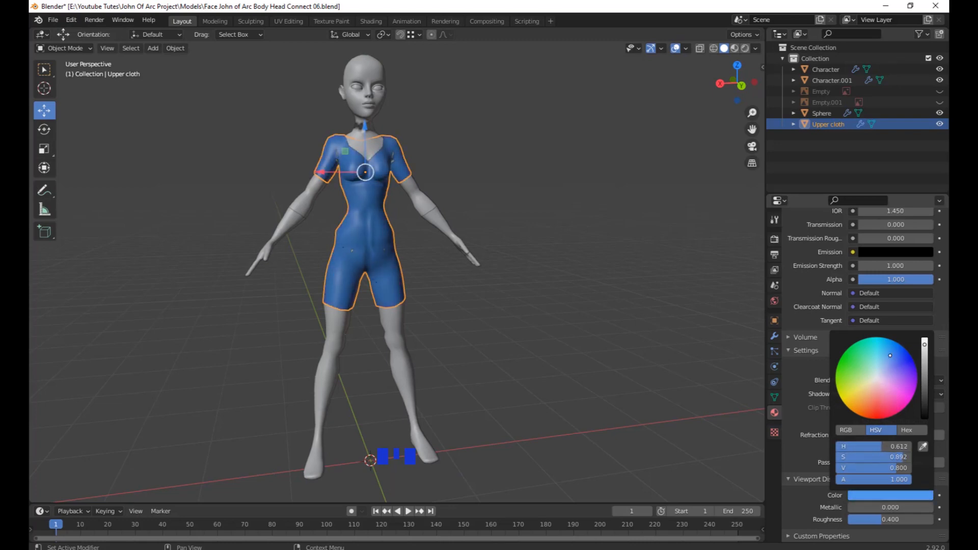
left_click(584, 331)
Give the forearm gloves a new material with a violet-blue viewport display color.
middle_click_drag(583, 331, 458, 235)
scroll(523, 334, "up", 4)
left_click(458, 236)
middle_click_drag(477, 328, 539, 357)
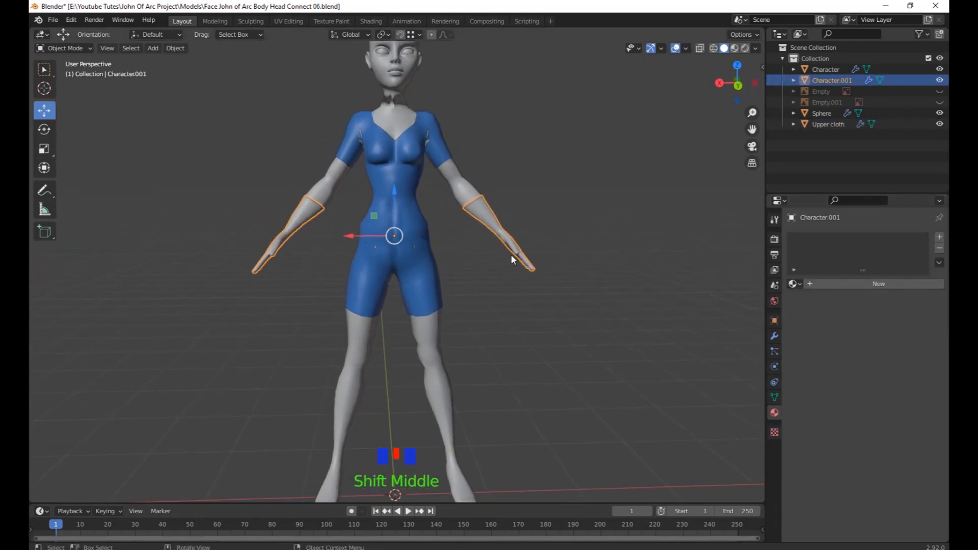
middle_click_drag(512, 257, 574, 342)
left_click(850, 283)
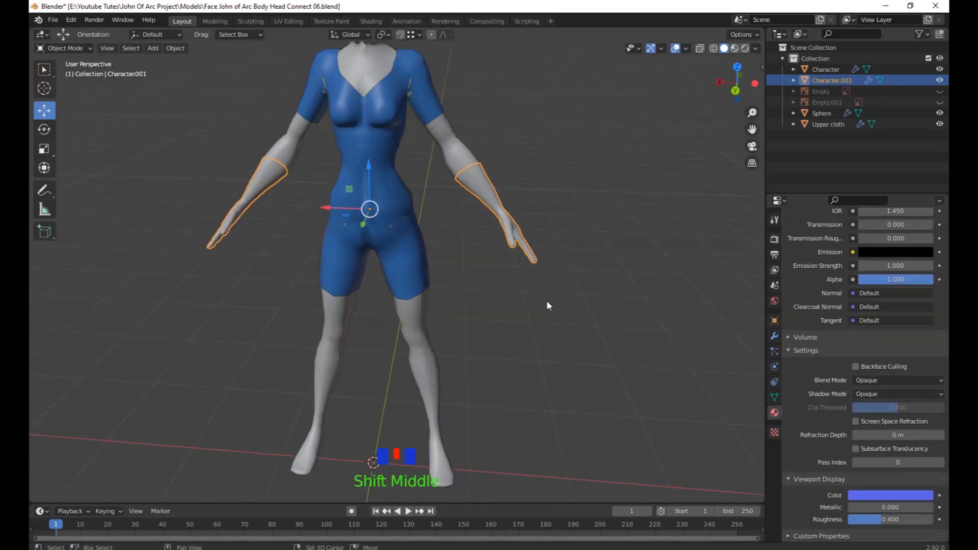
Set the Character material's viewport display color to a skin tone with hue 0.071, saturation 0.438 and value 0.800.
middle_click_drag(546, 302, 589, 335)
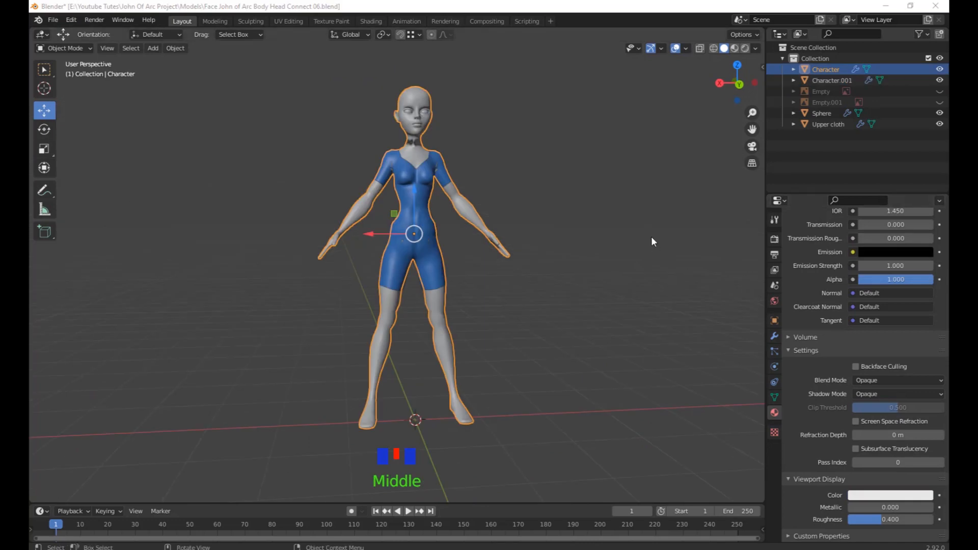
middle_click_drag(651, 236, 651, 237)
scroll(647, 258, "up", 2)
middle_click_drag(643, 277, 633, 267, "shift")
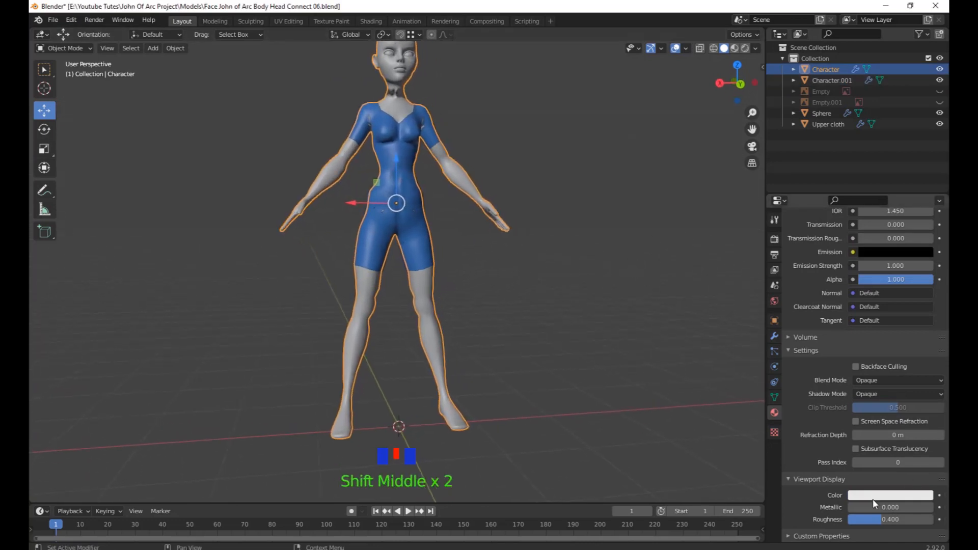
left_click(469, 190)
left_click(469, 189)
left_click(439, 161)
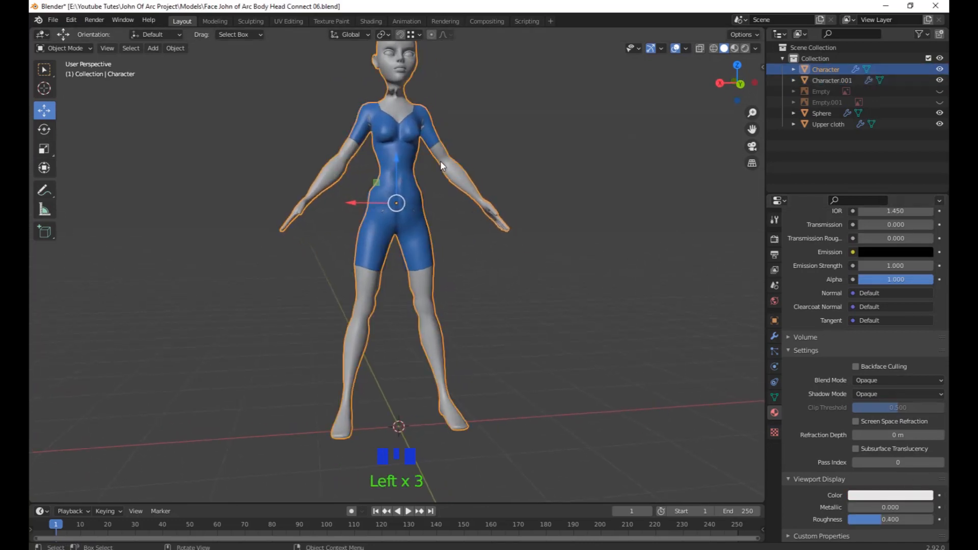
left_click(884, 496)
left_click_drag(874, 390, 860, 401)
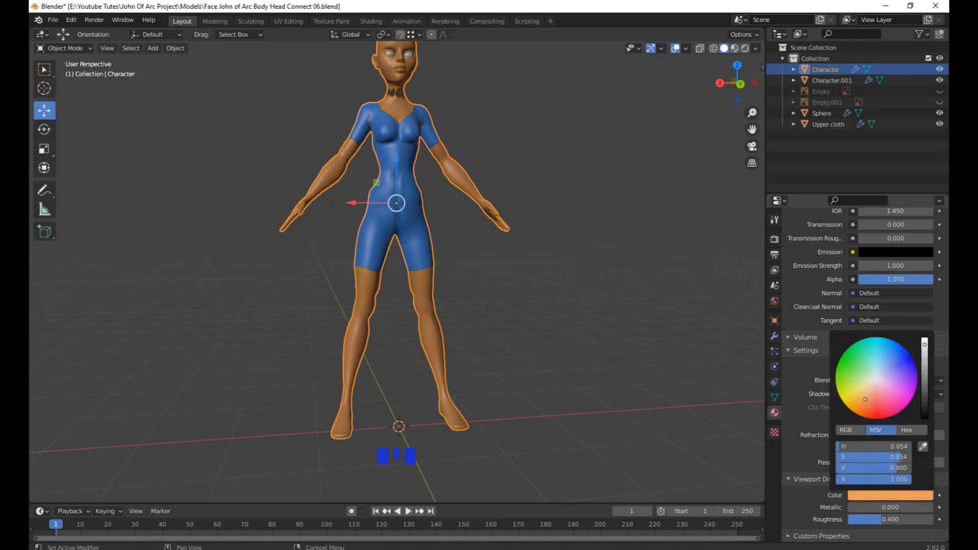
left_click_drag(872, 391, 872, 387)
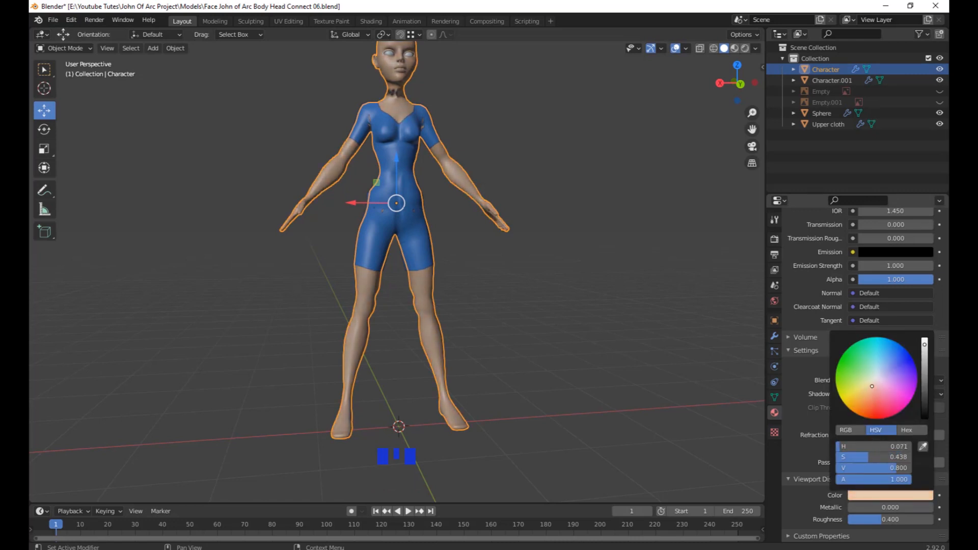
left_click(573, 338)
Rename the forearm glove object Character.001 to Hand Glowes.
scroll(572, 334, "down", 3)
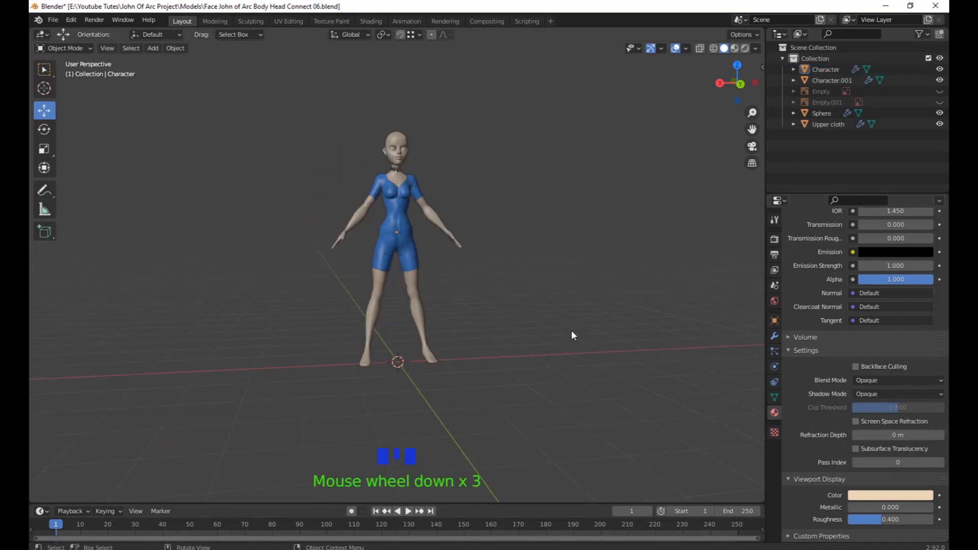
middle_click_drag(571, 333, 624, 358)
scroll(532, 330, "up", 3)
scroll(510, 351, "up", 2)
left_click(523, 407)
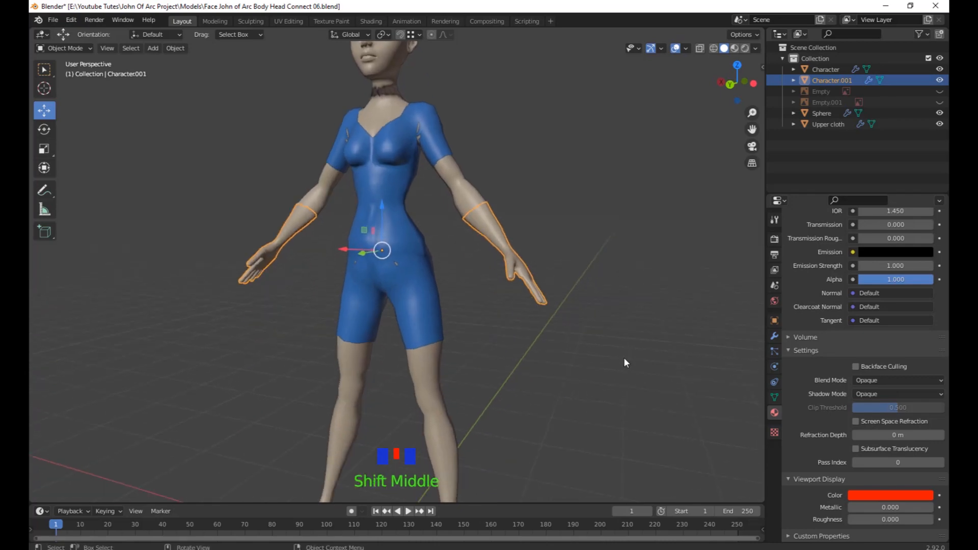
double_click(846, 80)
left_click(845, 80)
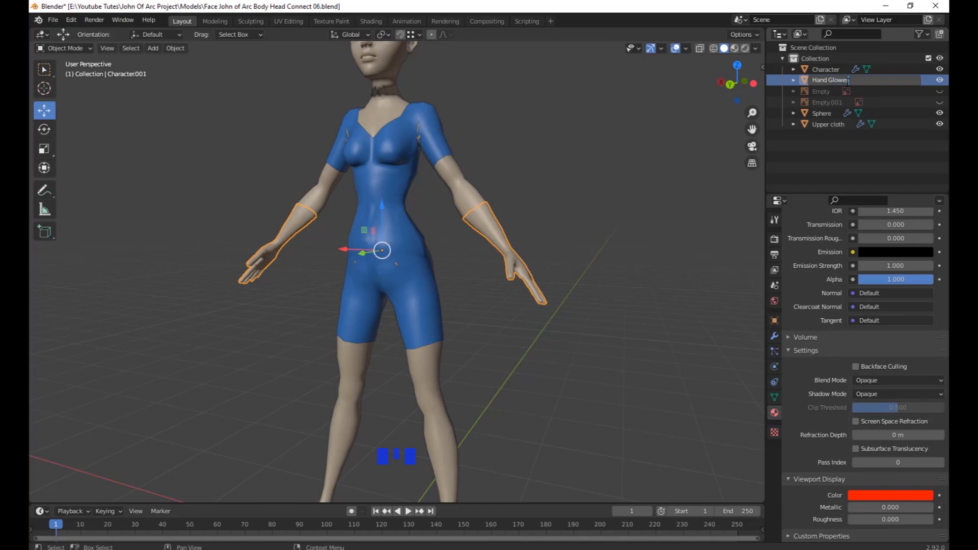
Set the Hand Glowes material's viewport display color to near white with hue 0.177, saturation 0.130 and value 1.000.
left_click(864, 495)
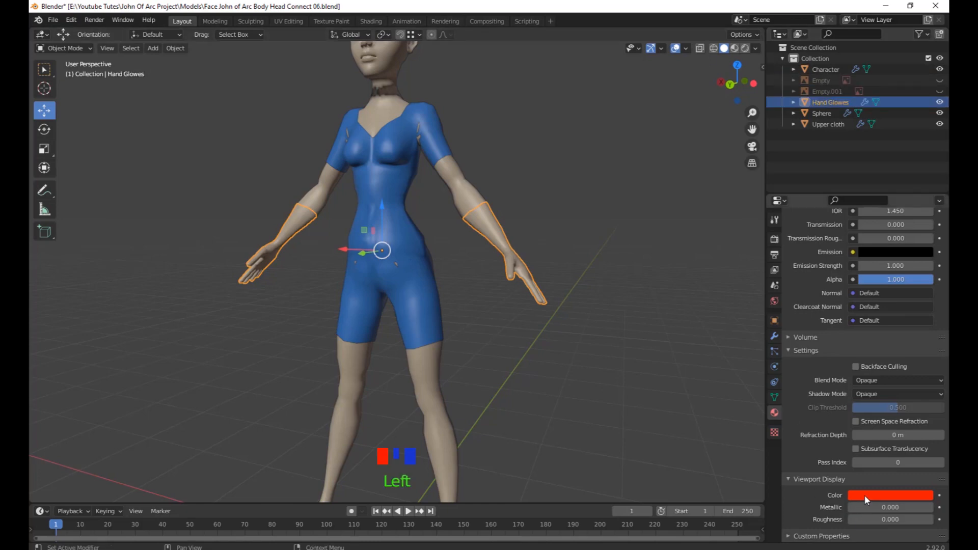
left_click(875, 372)
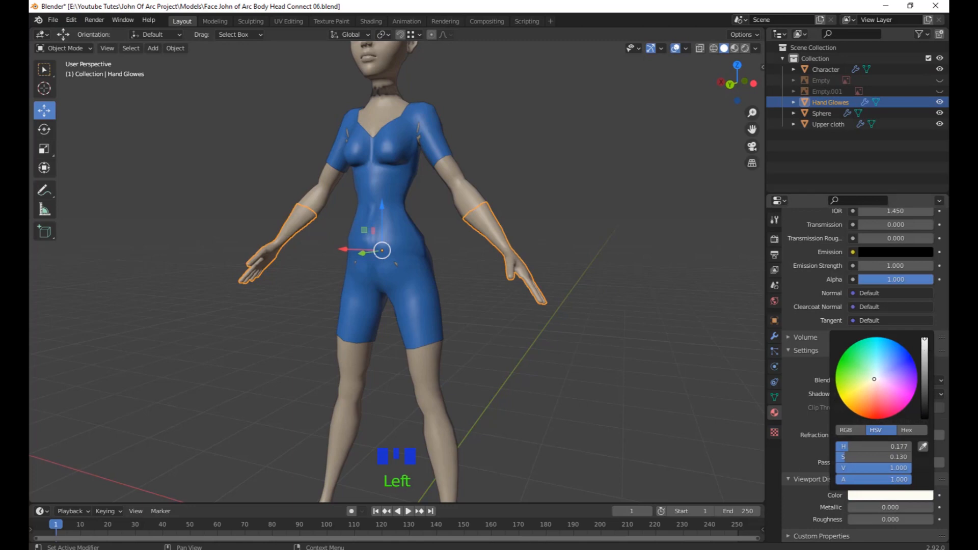
left_click_drag(924, 388, 925, 338)
middle_click_drag(593, 296, 561, 308)
left_click(550, 310)
scroll(585, 263, "up", 5)
middle_click_drag(584, 261, 602, 363, "shift")
scroll(601, 363, "down", 2)
Replace the Hand Glowes material with a new one that has a light pink base color and a pink viewport display color.
scroll(836, 352, "up", 20)
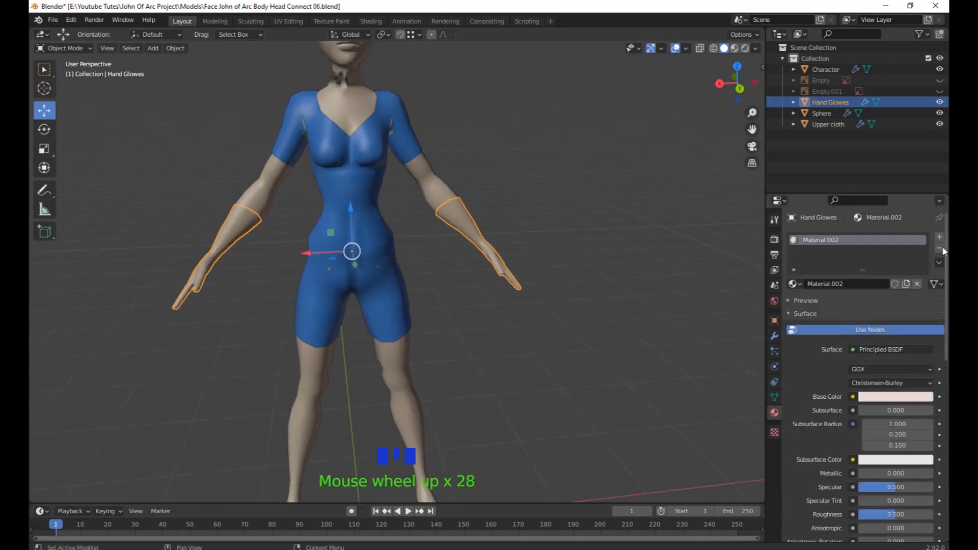
left_click(939, 249)
left_click(887, 285)
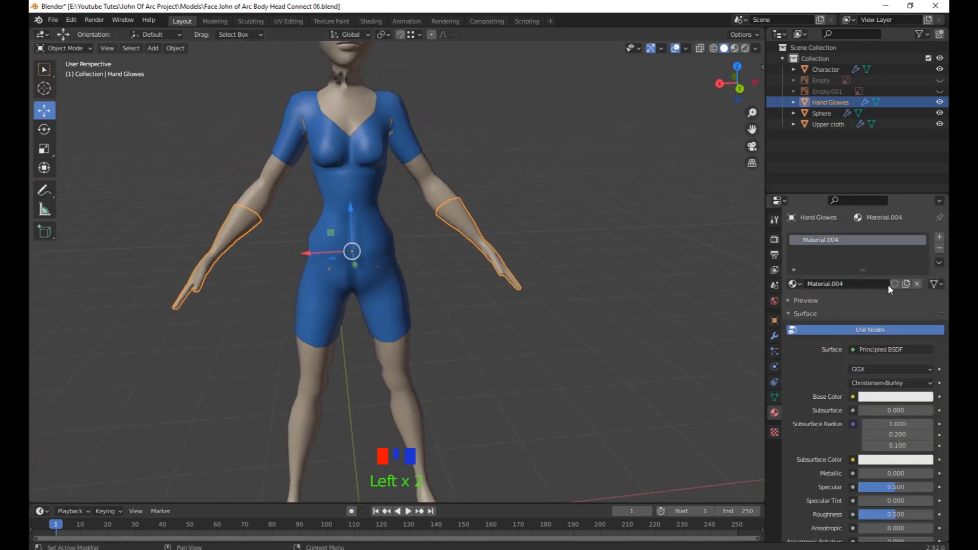
left_click(884, 397)
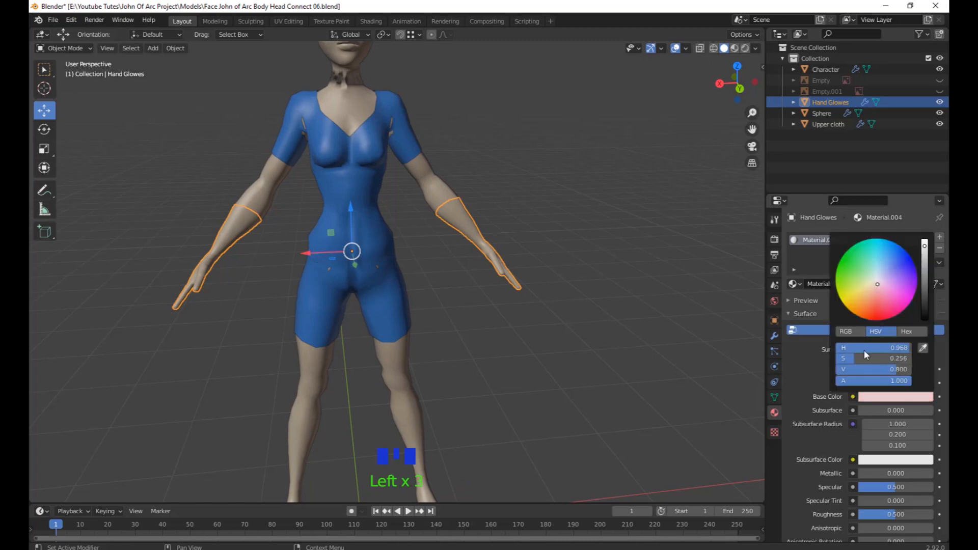
scroll(867, 391, "down", 14)
left_click(876, 397)
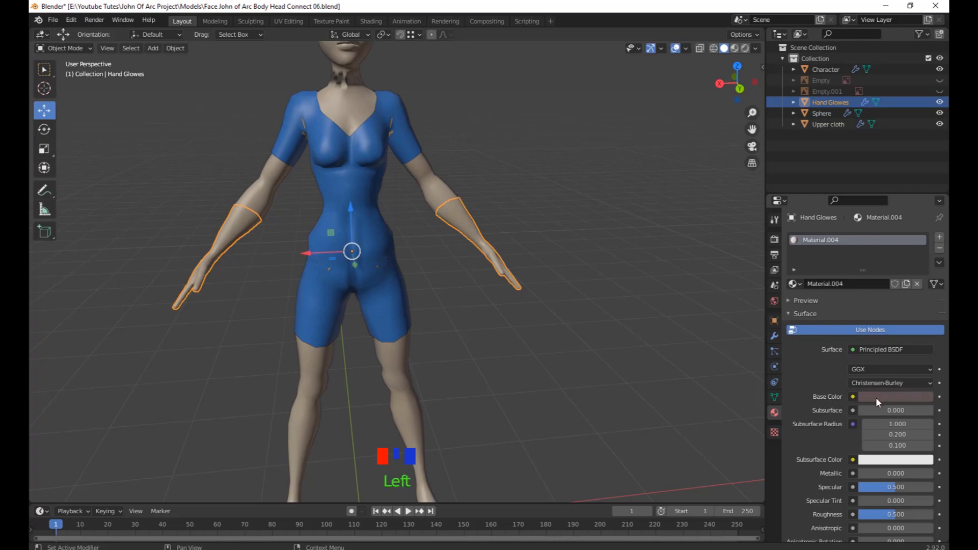
left_click_drag(873, 369, 896, 370)
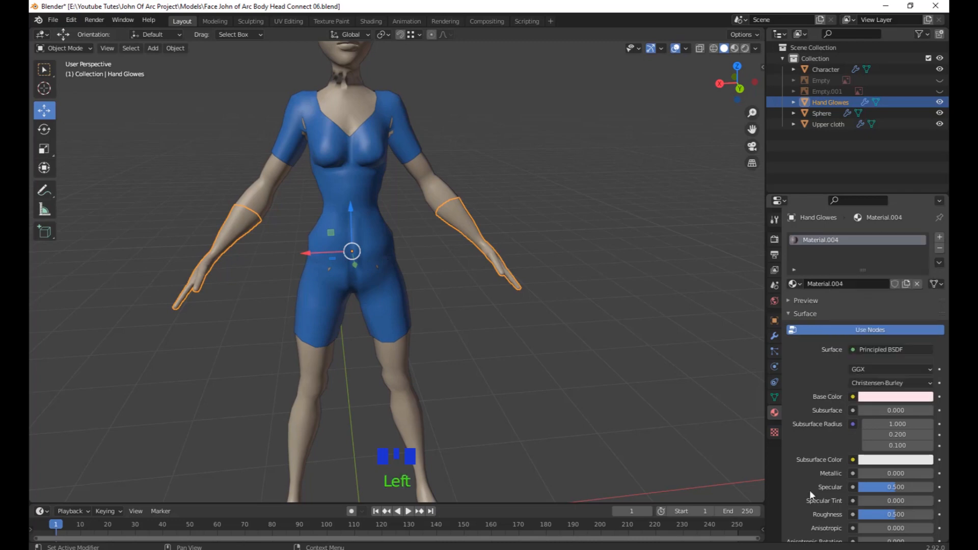
scroll(810, 379, "down", 19)
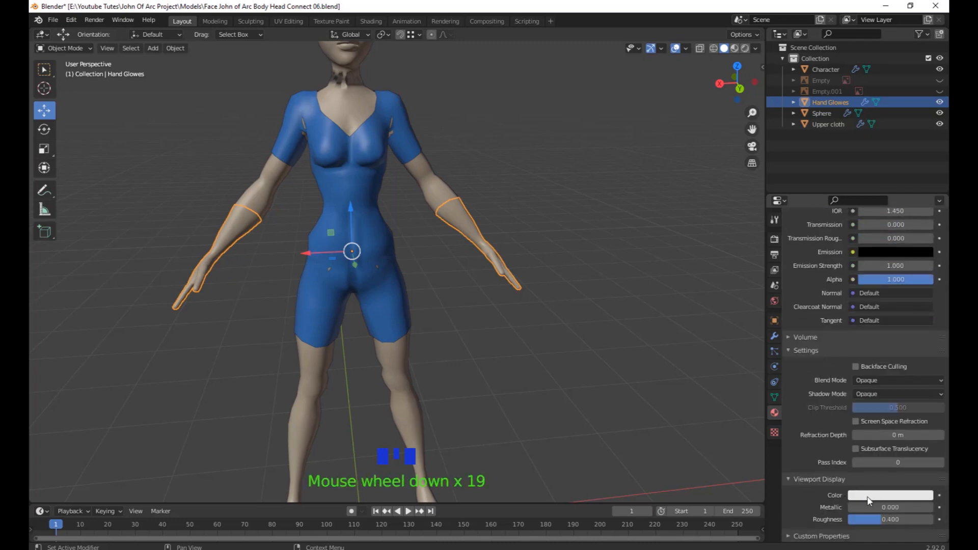
left_click(869, 499)
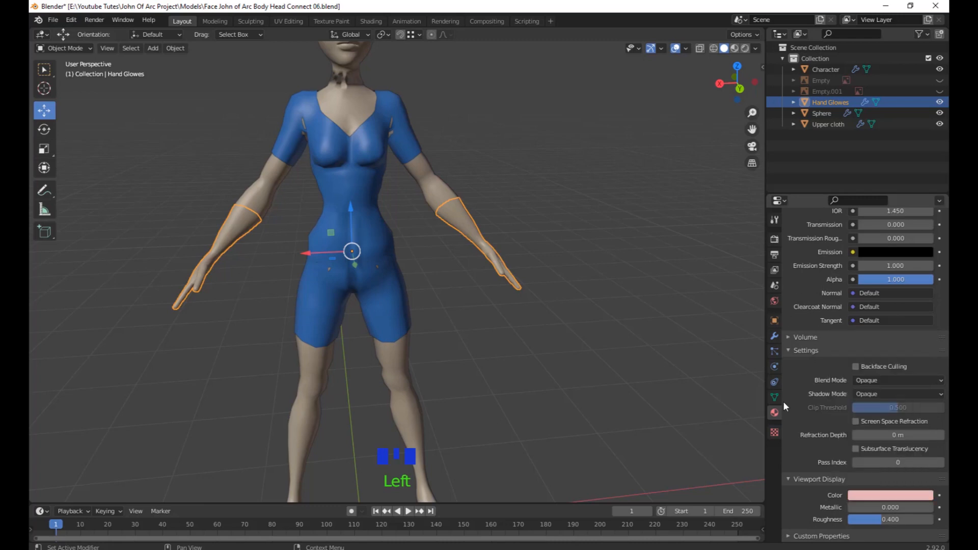
Replace the Character's material with a new one whose base color is pale pink, hue 0.979, saturation 0.200 and value 0.800.
scroll(557, 428, "down", 2)
middle_click_drag(557, 427, 420, 354, "shift")
left_click(420, 354)
middle_click_drag(533, 388, 532, 413, "shift")
scroll(876, 323, "up", 20)
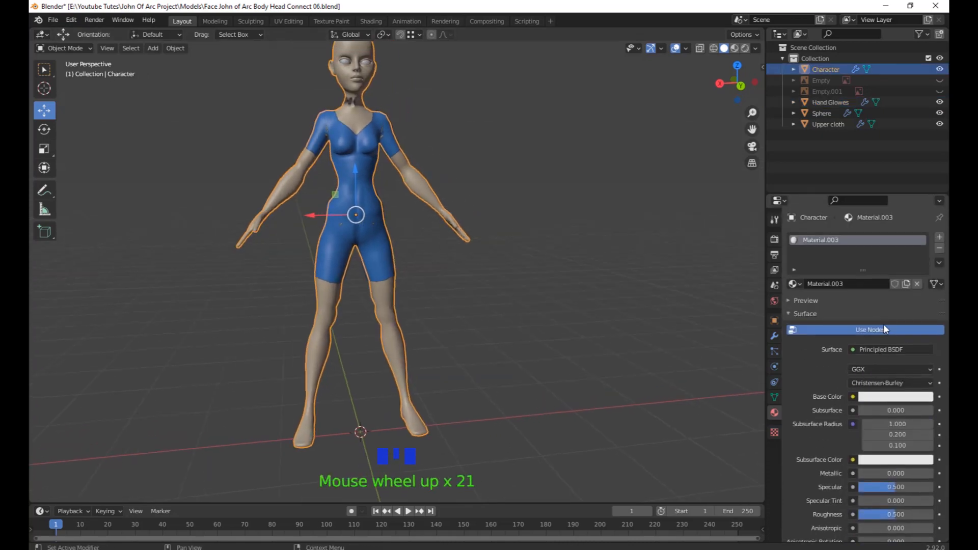
left_click(938, 247)
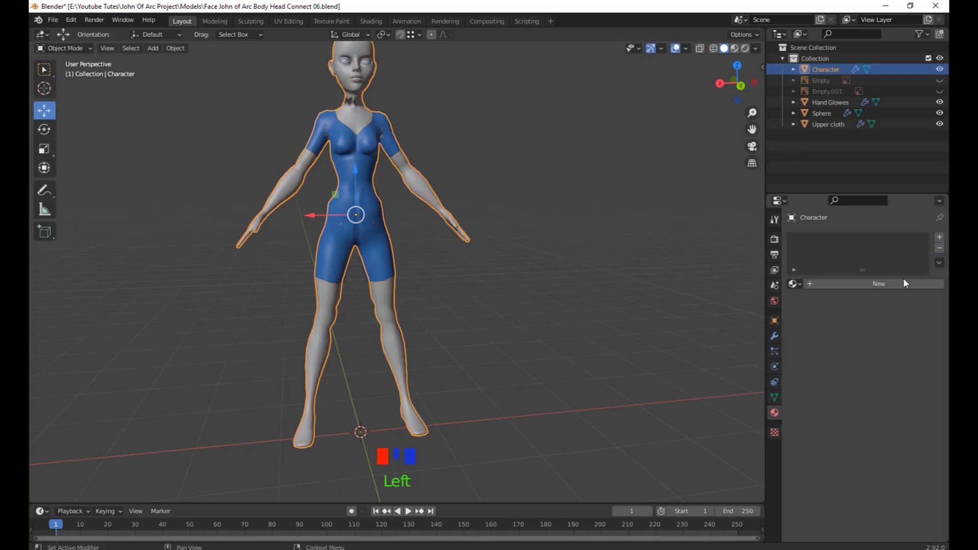
left_click(886, 283)
left_click(882, 400)
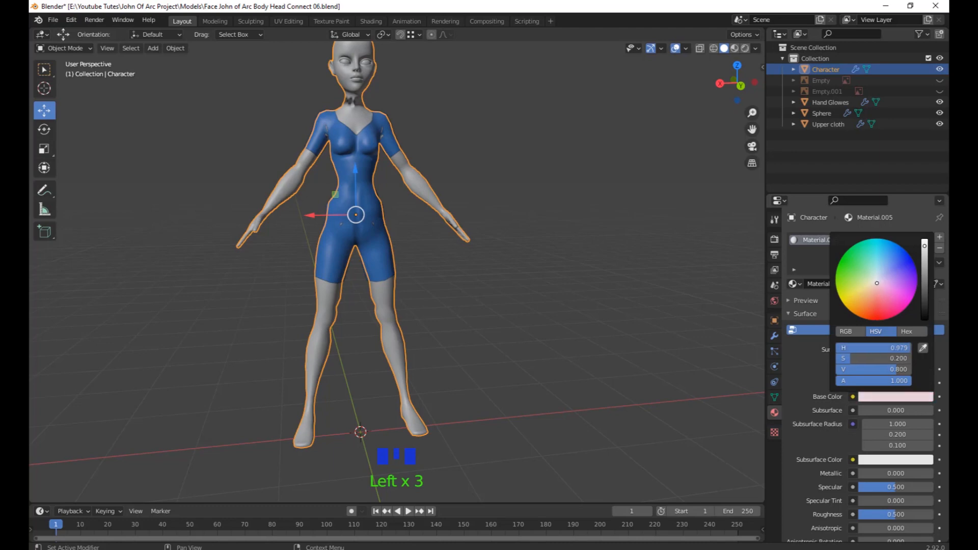
Set the Character material's viewport display color to a tan orange.
scroll(823, 470, "down", 20)
left_click(876, 495)
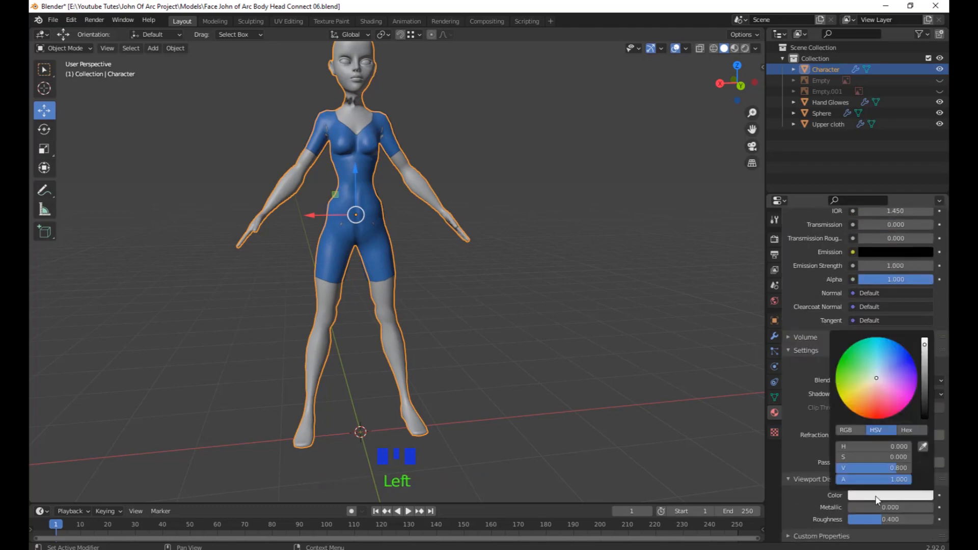
mouse_move(873, 388)
left_mouse_down()
mouse_move(874, 403)
mouse_move(865, 389)
left_mouse_up()
Examine the gloves and the body from several sides, selecting each to compare their material colors.
left_click(449, 221)
middle_click_drag(566, 367, 588, 339, "shift")
scroll(575, 372, "up", 4)
scroll(543, 377, "down", 3)
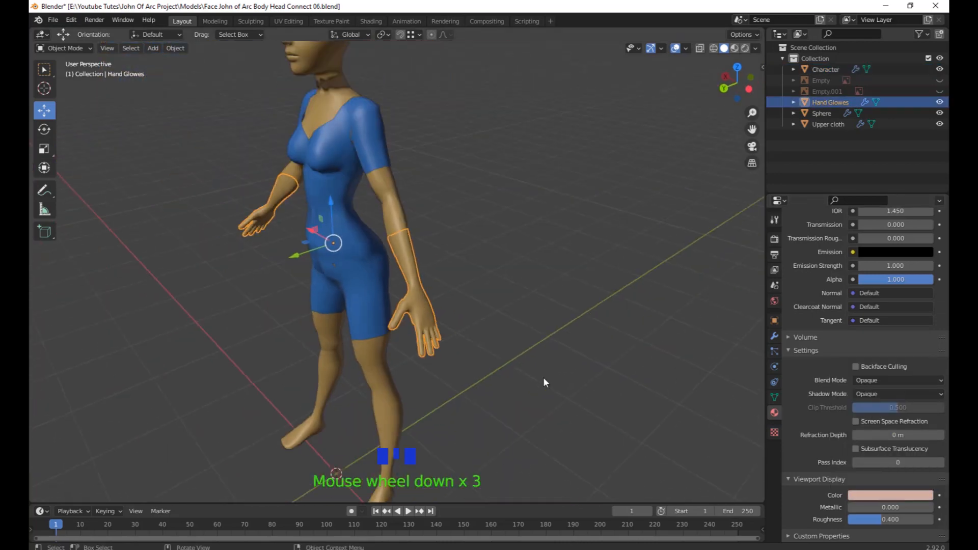
middle_click_drag(543, 377, 611, 316)
middle_click_drag(594, 454, 627, 369, "shift")
left_click(509, 318)
scroll(653, 332, "down", 2)
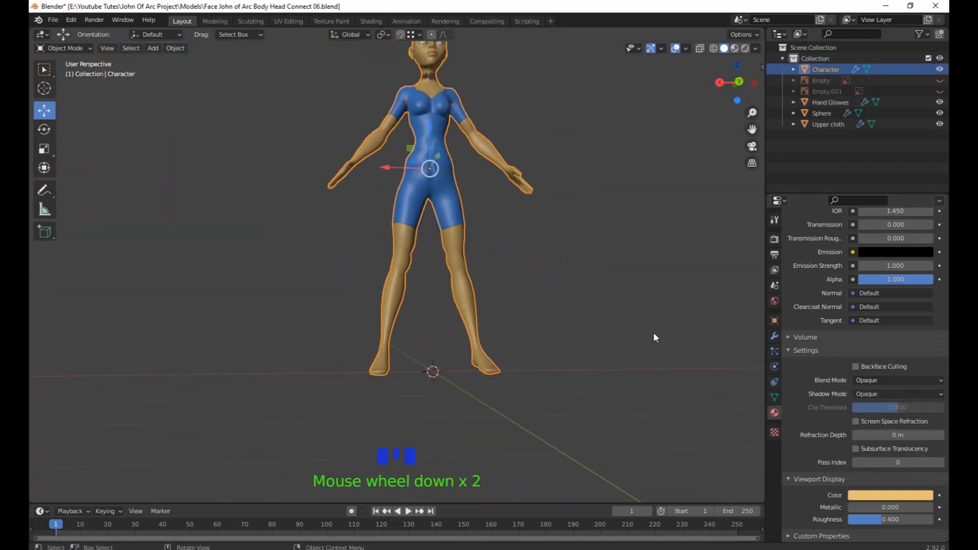
scroll(650, 336, "down", 2)
middle_click_drag(641, 336, 632, 373, "shift")
middle_click_drag(571, 374, 526, 374)
Enter Edit Mode on the Hand Glowes and select the ring of faces at the glove's forearm opening.
scroll(526, 379, "up", 5)
middle_click_drag(537, 325, 547, 438, "shift")
left_click(597, 368)
key("Tab")
middle_click_drag(356, 363, 544, 354)
scroll(545, 354, "up", 4)
left_click(515, 343)
middle_click_drag(548, 392, 484, 253)
left_click(514, 239, "ctrl")
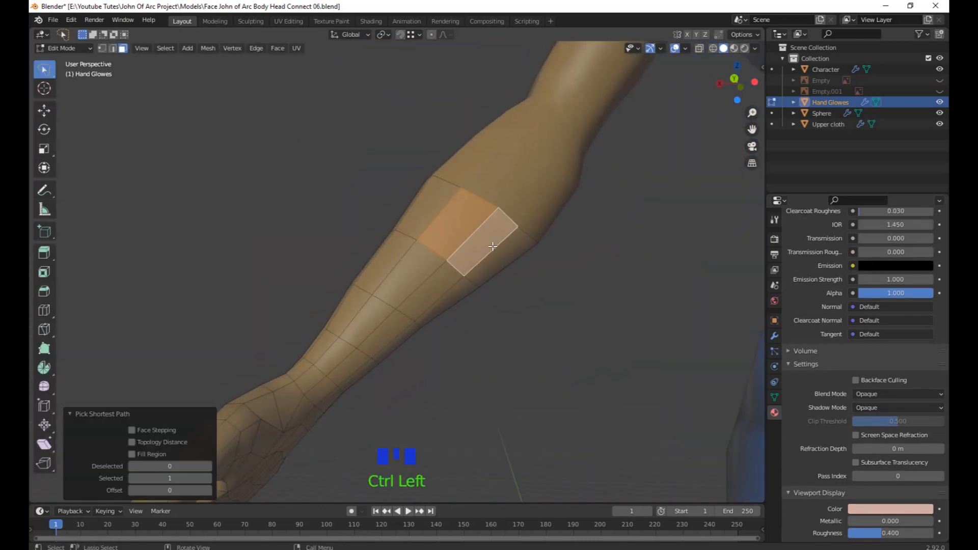
scroll(552, 355, "down", 2)
scroll(557, 355, "up", 6)
middle_click_drag(552, 355, 579, 368)
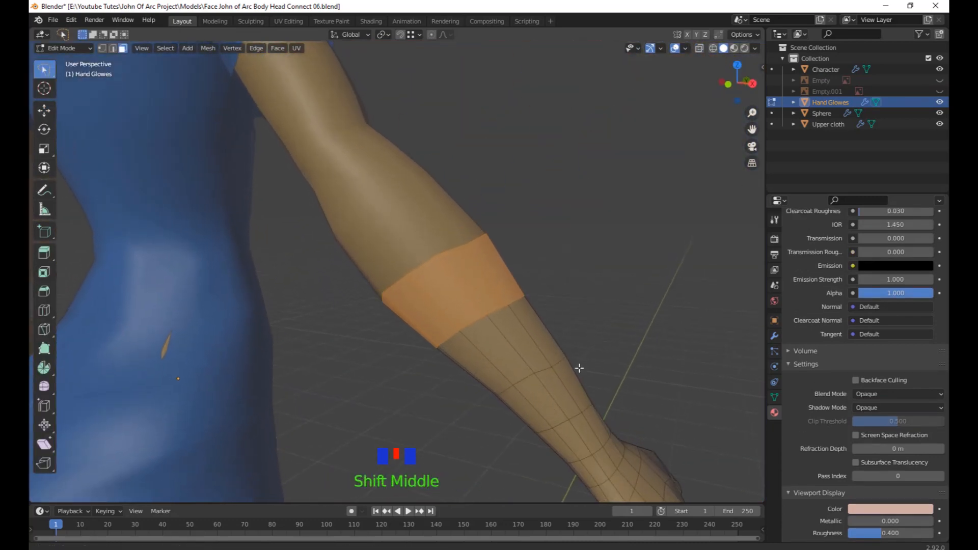
Add one loop cut around the glove's cuff faces and scale the new loop up by about 1.01.
left_click(481, 265)
middle_click_drag(482, 266, 565, 326)
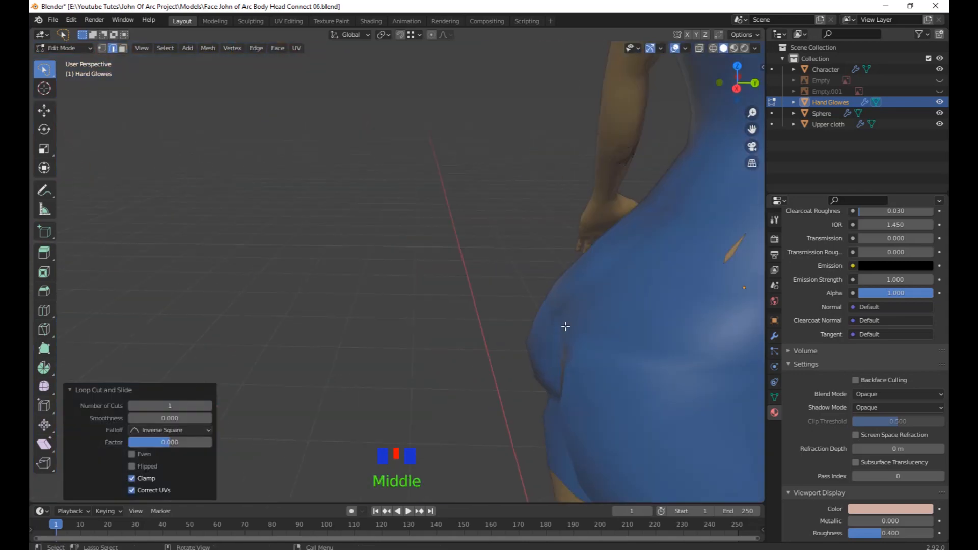
key("KP_Decimal")
middle_click_drag(618, 286, 589, 322, "shift")
key("s")
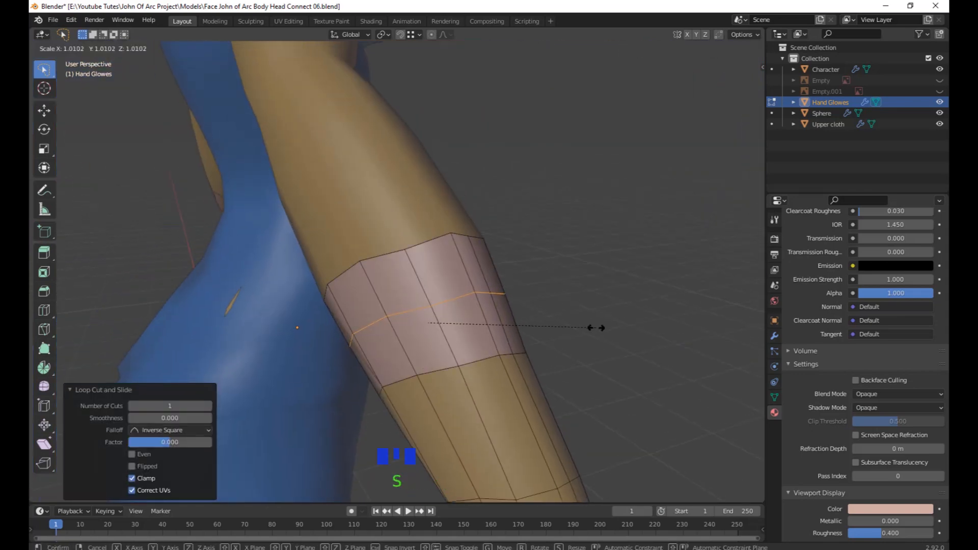
left_click(596, 329)
Select the outermost ring of faces at the glove's cuff, above the new edge loop.
scroll(550, 391, "down", 4)
middle_click_drag(550, 391, 424, 390)
scroll(430, 380, "up", 3)
key("3")
left_click(417, 299)
middle_click_drag(417, 299, 420, 391)
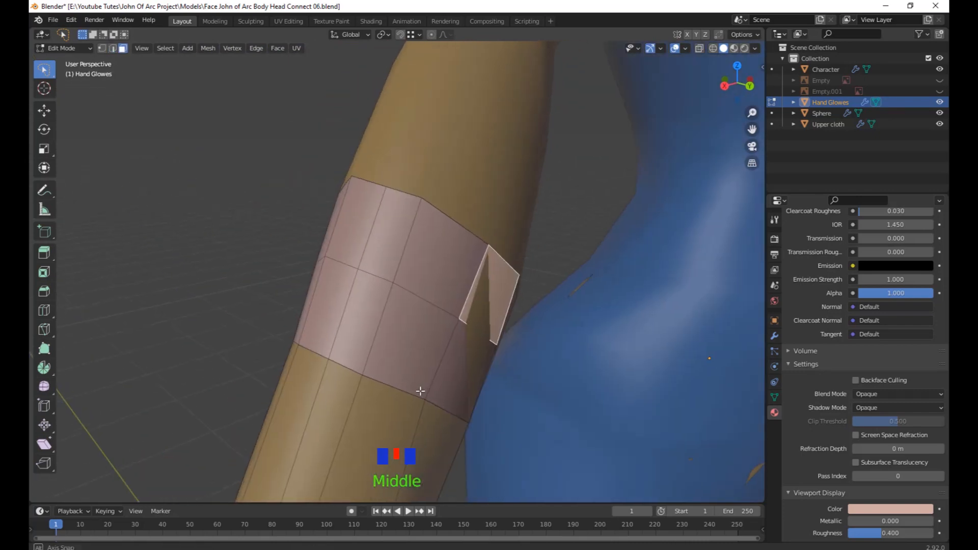
left_click(489, 379)
left_click(442, 267)
left_click(401, 244, "alt")
middle_click_drag(402, 306, 443, 394)
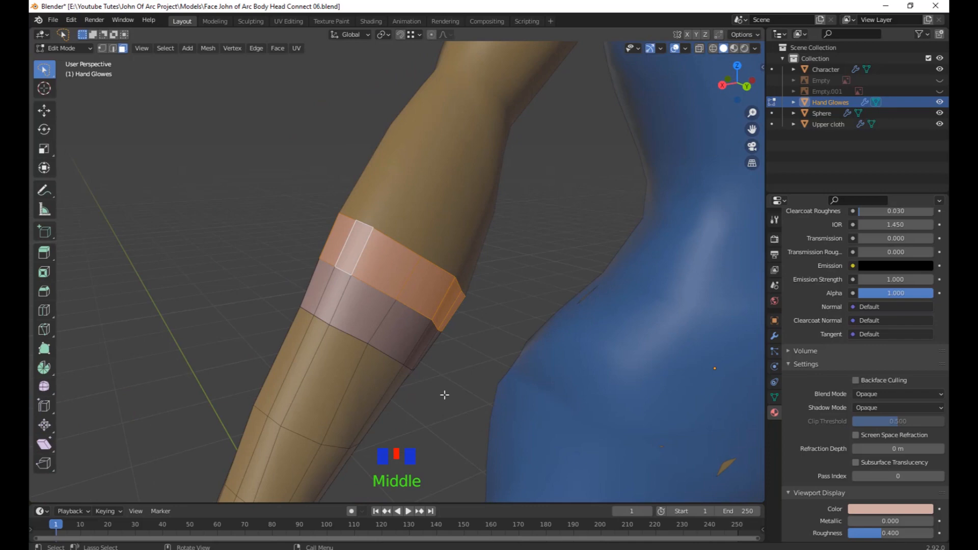
Scale the selected outer ring of cuff faces up by about 1.11 to flare the glove's opening.
right_click(450, 396)
left_click(448, 384)
scroll(437, 364, "down", 1)
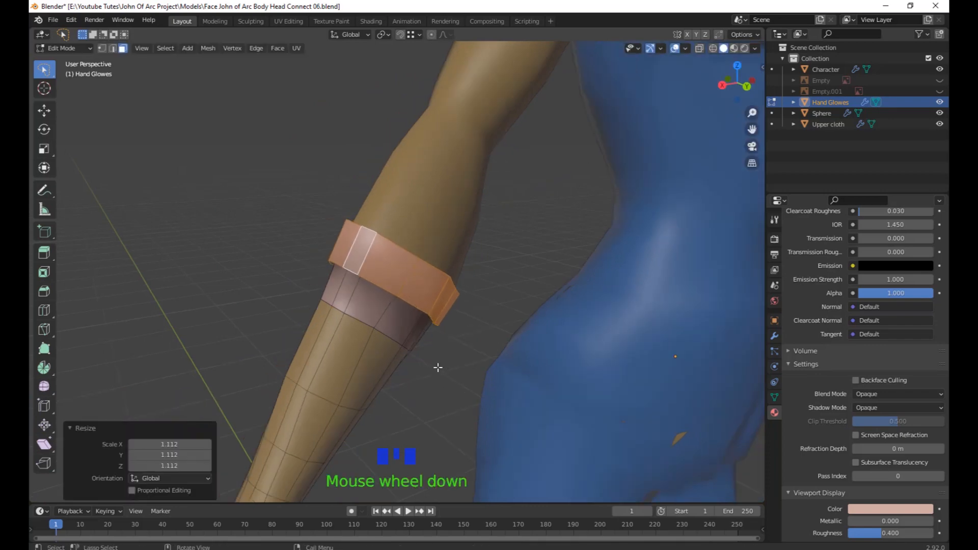
middle_click_drag(436, 365, 410, 376, "shift")
scroll(517, 335, "down", 4)
Switch to vertex selection and move the vertices on the underside of the glove's forearm outward over the exposed skin.
middle_click_drag(517, 336, 378, 246, "shift")
key("1")
middle_click_drag(485, 336, 503, 458)
left_click(471, 335)
key("g")
left_click(518, 359)
key("g")
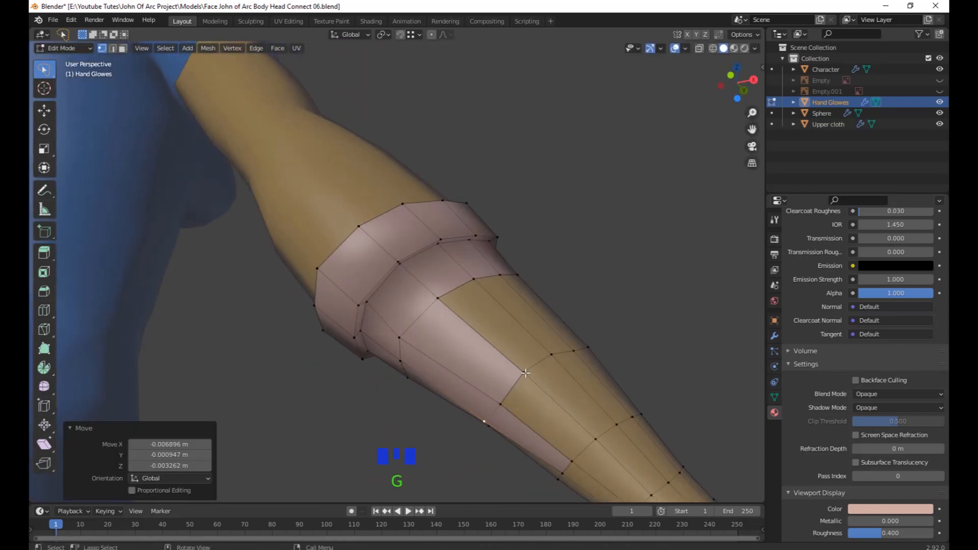
left_click(525, 367)
Select all glove vertices below the cuff in wireframe view and scale them up over the arm and hand.
scroll(514, 357, "down", 3)
scroll(371, 395, "up", 2)
middle_click_drag(371, 395, 557, 456)
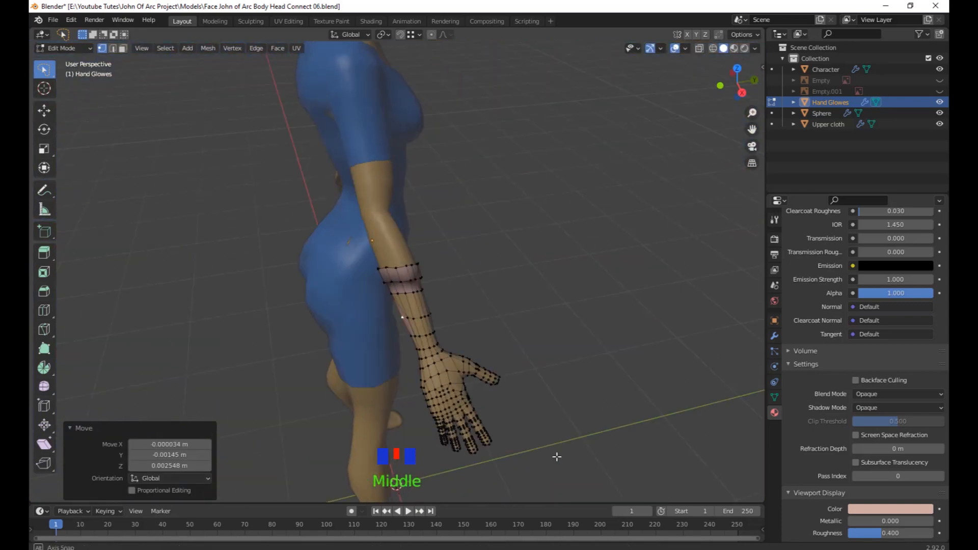
scroll(615, 426, "up", 1)
middle_click_drag(615, 426, 623, 452)
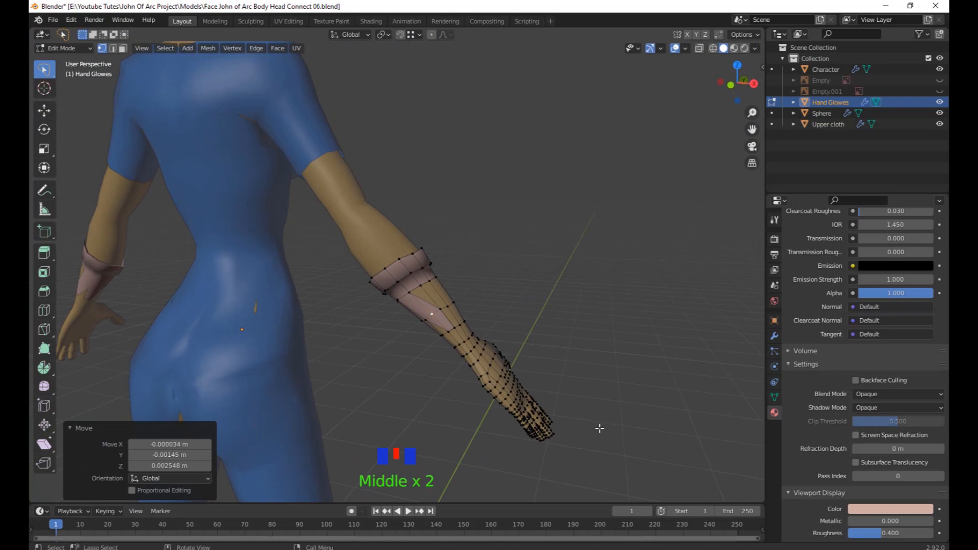
key("shift+z")
left_click_drag(526, 469, 552, 329)
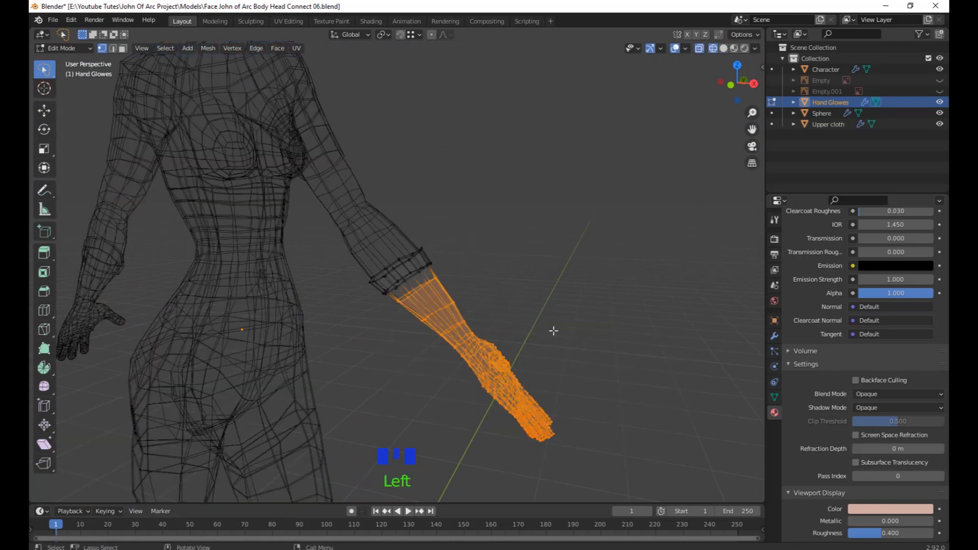
key("shift+z")
mouse_move(574, 344)
middle_mouse_down()
mouse_move(487, 374)
mouse_move(388, 360)
mouse_move(395, 384)
mouse_move(406, 341)
middle_mouse_up()
scroll(404, 271, "down", 2)
middle_click_drag(404, 271, 414, 300)
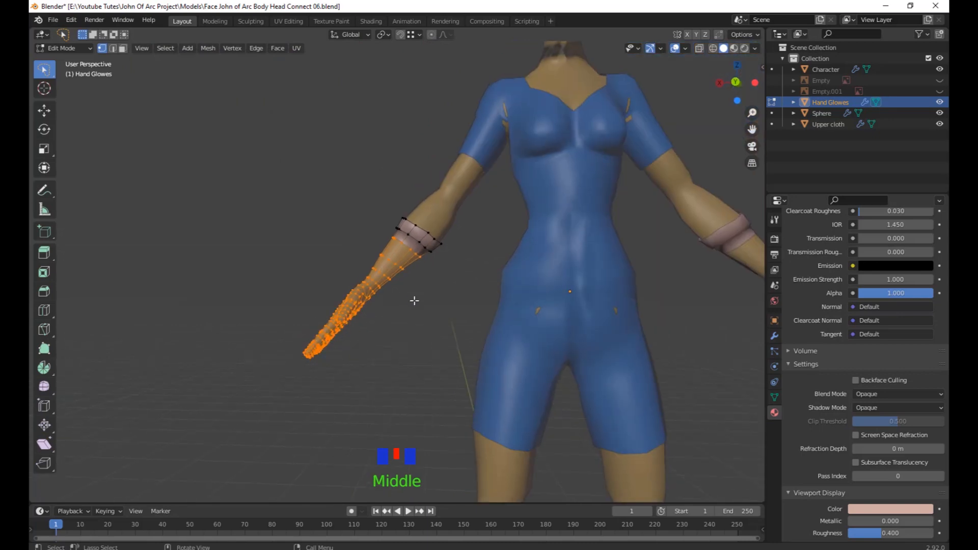
left_click(415, 301)
Reposition the enlarged section of the glove so it fits around the forearm and hand.
scroll(389, 307, "down", 2)
scroll(388, 308, "up", 4)
middle_click_drag(510, 338, 491, 325)
key("g")
left_click(527, 292)
Move single vertices on the forearm just above the wrist outward to cover the skin patches.
left_click(409, 245)
key("g")
left_click(423, 313)
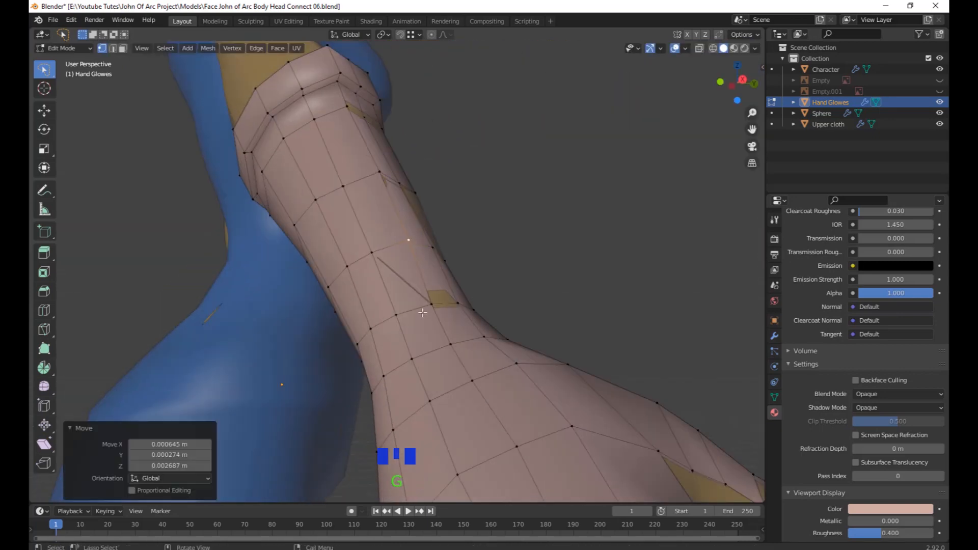
middle_click_drag(472, 343, 509, 312)
key("g")
left_click(509, 312)
left_click(502, 255)
key("g")
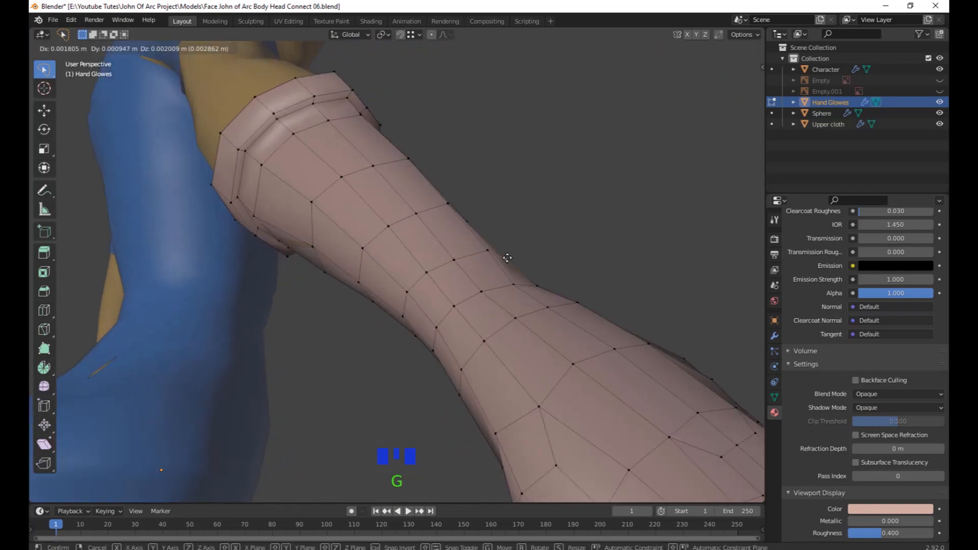
left_click(512, 270)
Move small groups of vertices along the outer edge of the glove's forearm outward, working down toward the wrist.
middle_click_drag(515, 276, 359, 127)
key("g")
left_click(357, 127)
left_click_drag(331, 185, 312, 216)
key("g")
left_click(305, 215)
left_click_drag(280, 245, 266, 265)
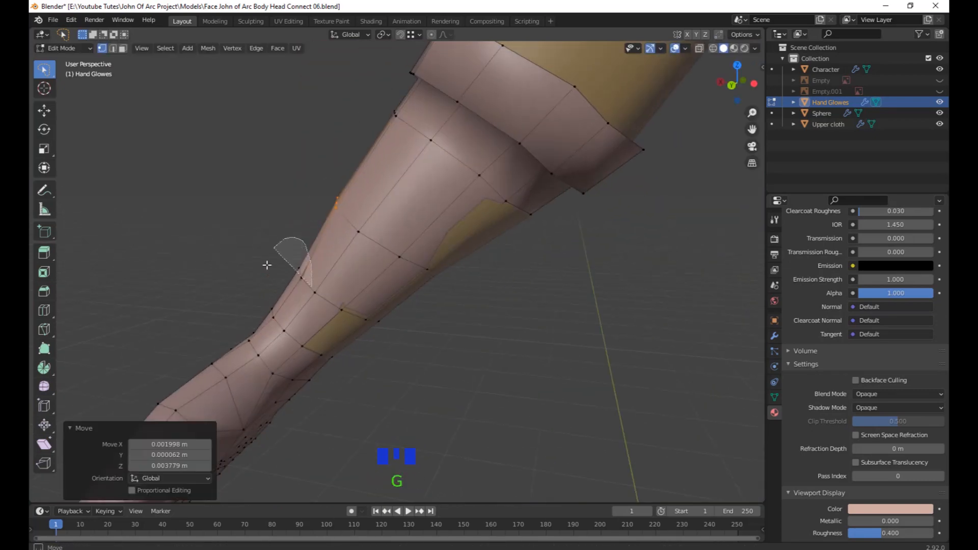
key("g")
left_click(262, 261)
Select the vertices at the underside of the glove's wrist and move them outward over the skin.
middle_click_drag(326, 311, 425, 358)
left_click(365, 343)
left_click_drag(362, 377, 310, 387)
key("g")
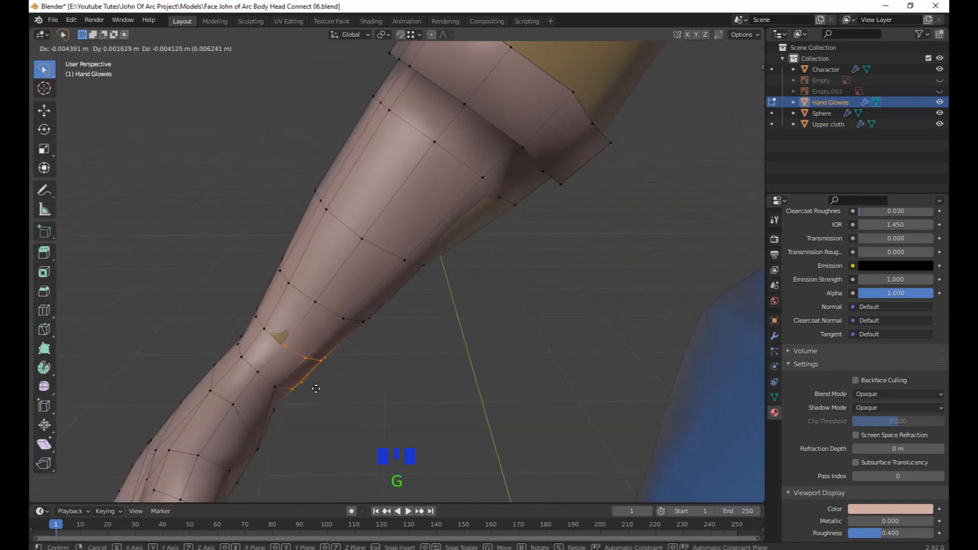
left_click(315, 389)
middle_click_drag(321, 388, 362, 370)
key("g")
left_click(367, 365)
Move the vertices on the forearm's inner side, from just below the cuff downward, outward to cover the arm.
middle_click_drag(545, 285, 581, 271)
left_click_drag(541, 254, 484, 197)
key("g")
left_click(493, 255)
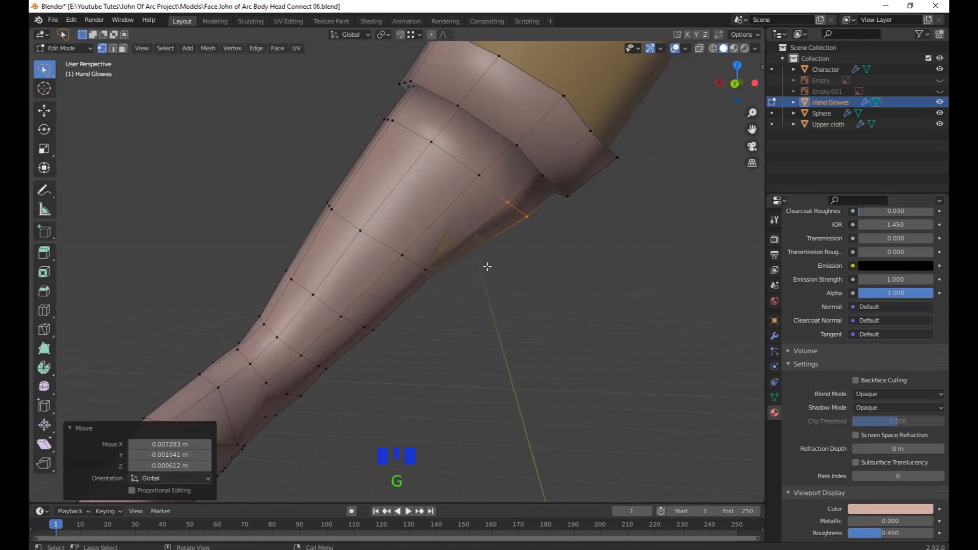
left_click_drag(474, 286, 441, 254)
key("g")
left_click(440, 302)
mouse_move(552, 328)
middle_mouse_down()
mouse_move(666, 335)
mouse_move(284, 288)
mouse_move(343, 258)
mouse_move(282, 226)
middle_mouse_up()
key("g")
left_click(287, 230)
Select the whole hand below the wrist in wireframe, set the pivot point to Individual Origins and scale the selection.
mouse_move(340, 308)
middle_mouse_down()
mouse_move(534, 359)
mouse_move(494, 209)
middle_mouse_up()
scroll(539, 362, "down", 4)
mouse_move(631, 416)
left_mouse_down()
mouse_move(386, 297)
mouse_move(407, 367)
left_mouse_up()
mouse_move(418, 397)
middle_mouse_down()
mouse_move(471, 425)
mouse_move(393, 392)
middle_mouse_up()
key("shift+z")
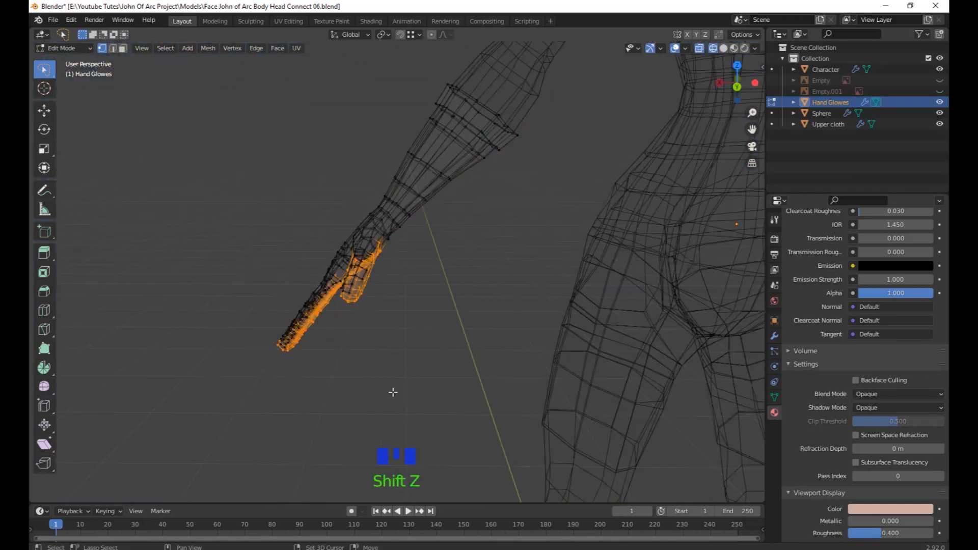
mouse_move(383, 205)
left_mouse_down()
mouse_move(434, 377)
mouse_move(431, 369)
left_mouse_up()
scroll(420, 366, "up", 2)
middle_click_drag(413, 365, 412, 350)
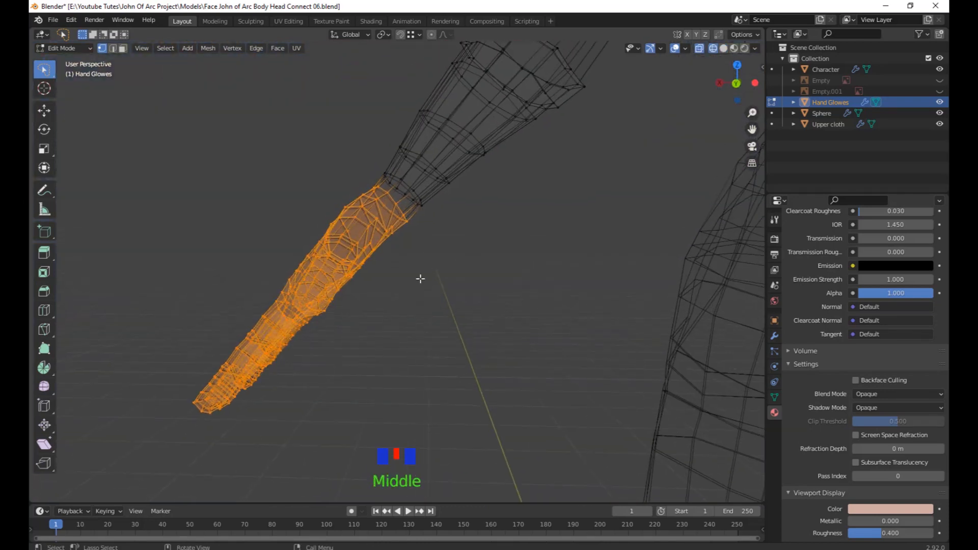
middle_click_drag(420, 278, 486, 274, "shift")
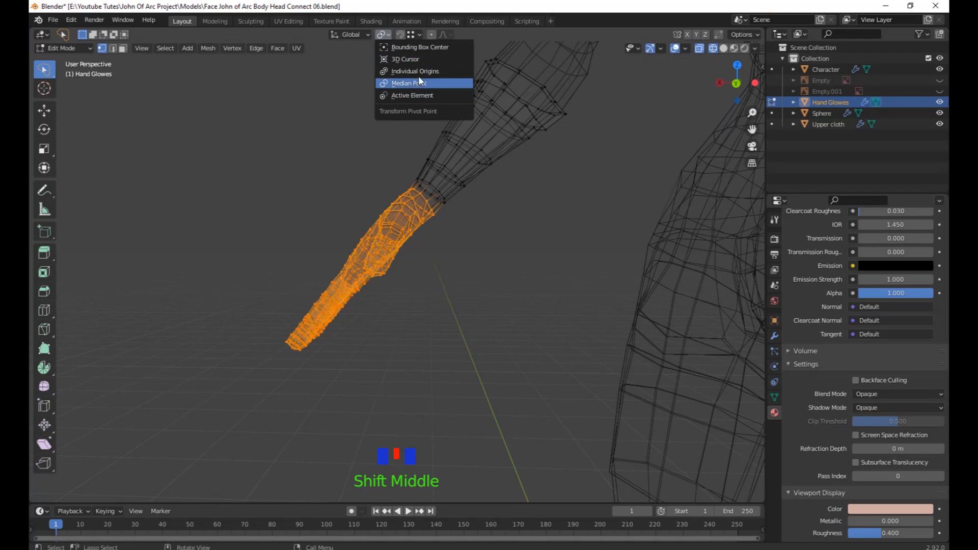
left_click(415, 71)
key("s")
left_click(437, 279)
Move the selected hand vertices by about 0.0027, 0.0005 and -0.0043 m in X, Y and Z.
mouse_move(436, 279)
middle_mouse_down()
mouse_move(552, 321)
mouse_move(495, 342)
mouse_move(432, 303)
mouse_move(620, 353)
mouse_move(642, 346)
mouse_move(506, 321)
mouse_move(506, 367)
mouse_move(580, 350)
middle_mouse_up()
key("shift+z")
scroll(519, 319, "up", 2)
left_click(494, 344)
scroll(506, 321, "down", 2)
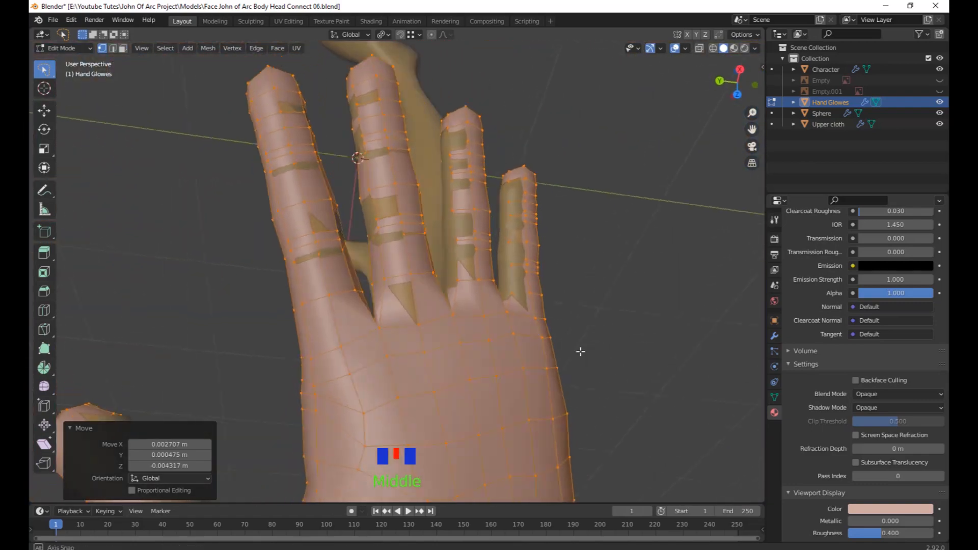
Select the four fingers of the glove in wireframe view and scale them up slightly.
key("shift+z")
mouse_move(270, 341)
left_mouse_down()
mouse_move(576, 64)
mouse_move(443, 293)
left_mouse_up()
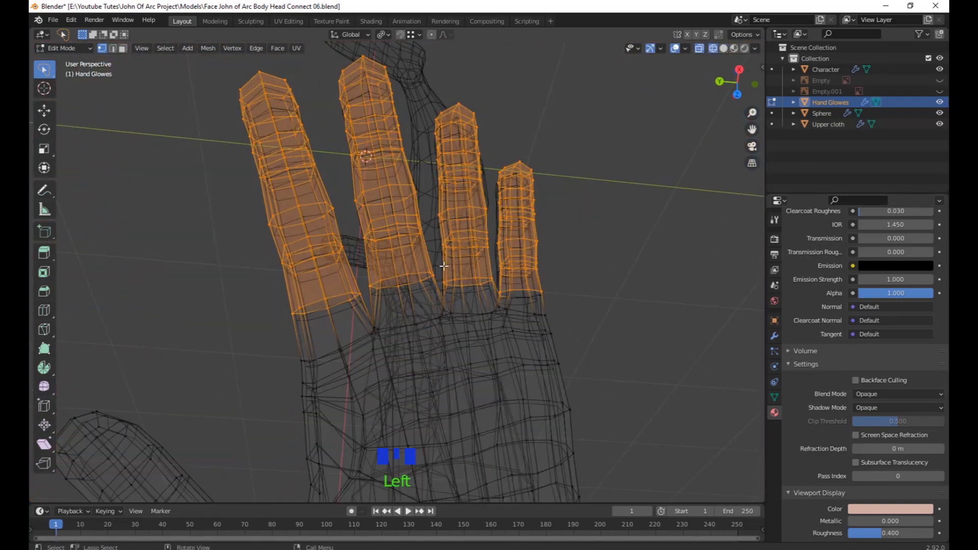
left_click(446, 264)
scroll(446, 265, "down", 3)
mouse_move(446, 265)
middle_mouse_down()
mouse_move(508, 331)
mouse_move(484, 352)
mouse_move(436, 258)
mouse_move(530, 265)
mouse_move(489, 254)
middle_mouse_up()
Return to solid view and move a vertex in the middle of the glove's hand outward over the skin.
key("shift+z")
scroll(530, 264, "up", 3)
middle_click_drag(488, 255, 514, 285, "shift")
left_click(450, 312)
scroll(555, 275, "up", 1)
key("g")
left_click(425, 223)
Select the vertices of a glove finger in wireframe view and scale them up by about 1.07.
middle_click_drag(436, 269, 614, 230)
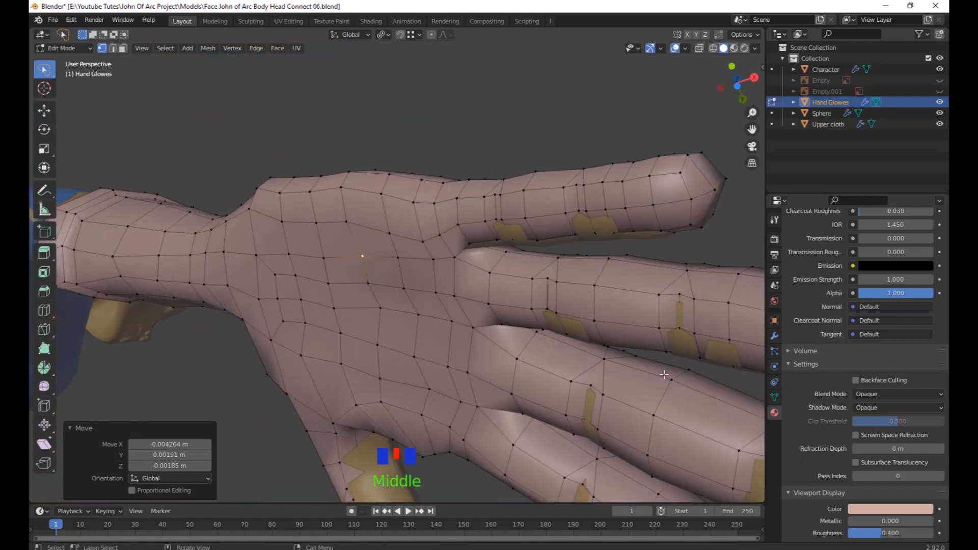
key("g")
middle_click_drag(524, 242, 613, 408)
key("shift+z")
left_click_drag(651, 152, 636, 140)
key("shift+z")
mouse_move(596, 224)
middle_mouse_down()
mouse_move(530, 277)
mouse_move(489, 224)
mouse_move(526, 303)
mouse_move(595, 351)
mouse_move(524, 414)
mouse_move(437, 443)
mouse_move(589, 372)
middle_mouse_up()
key("g")
left_click(524, 306)
left_click(591, 352)
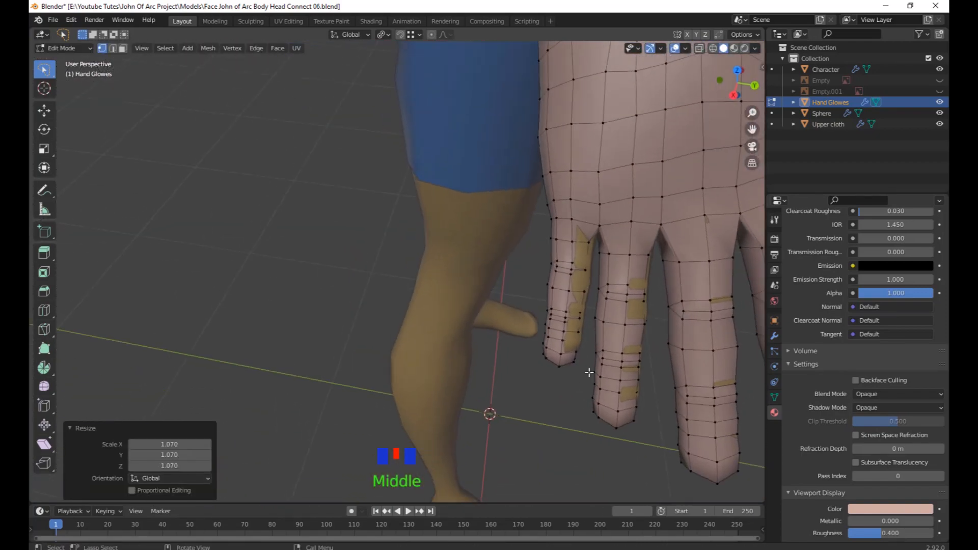
Select the glove's little and ring fingers in wireframe view and scale them up by about 1.09.
key("shift+z")
mouse_move(573, 222)
left_mouse_down()
mouse_move(583, 463)
mouse_move(585, 388)
left_mouse_up()
middle_click_drag(585, 388, 625, 394)
key("shift+z")
left_click(639, 399)
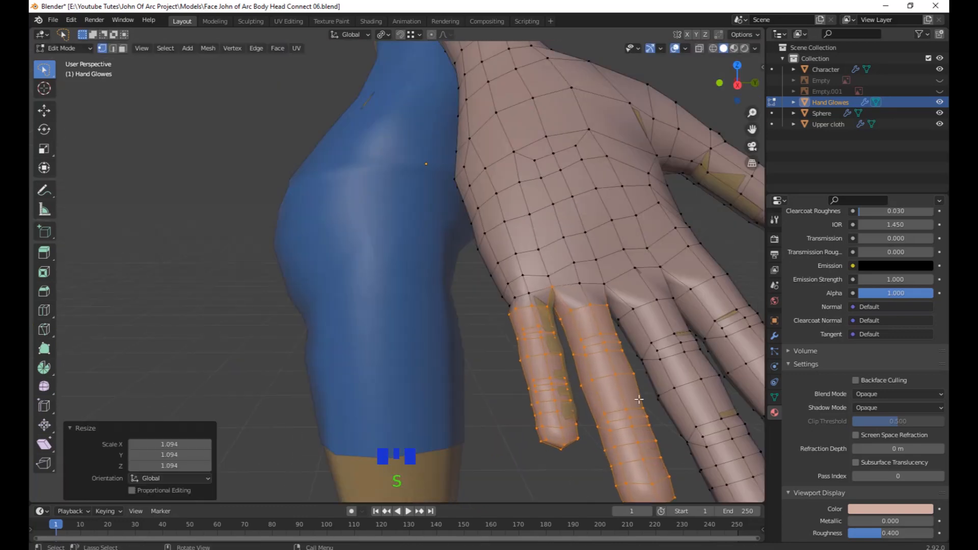
left_click(642, 397)
Move the vertices at the web between the thumb and the palm outward to cover the skin.
middle_click_drag(642, 397, 550, 402)
left_click(564, 315)
scroll(428, 365, "up", 4)
left_click(442, 332)
middle_click_drag(442, 332, 560, 421)
left_click(446, 303)
key("g")
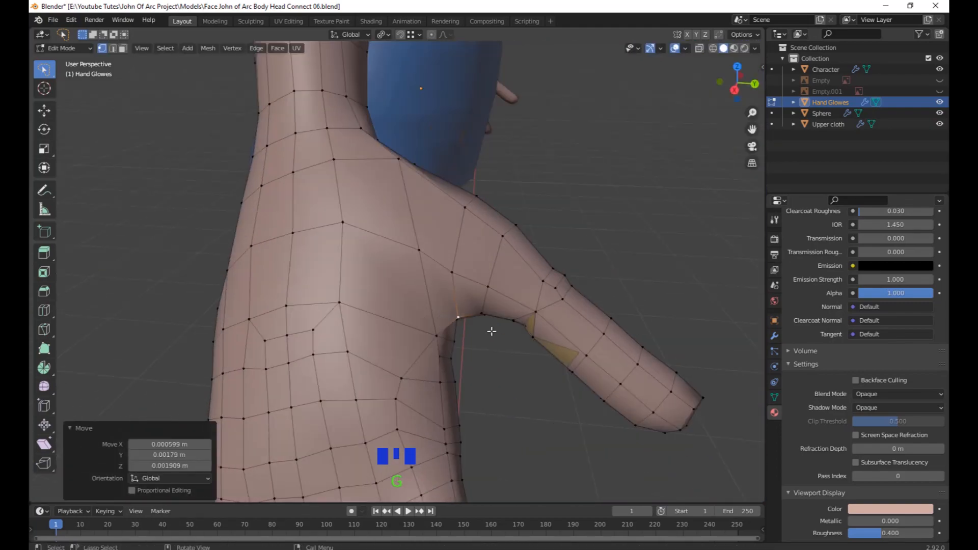
Move the vertex groups along the inner side of the glove's thumb outward over the skin patches.
left_click(530, 354)
middle_click_drag(531, 354, 601, 309)
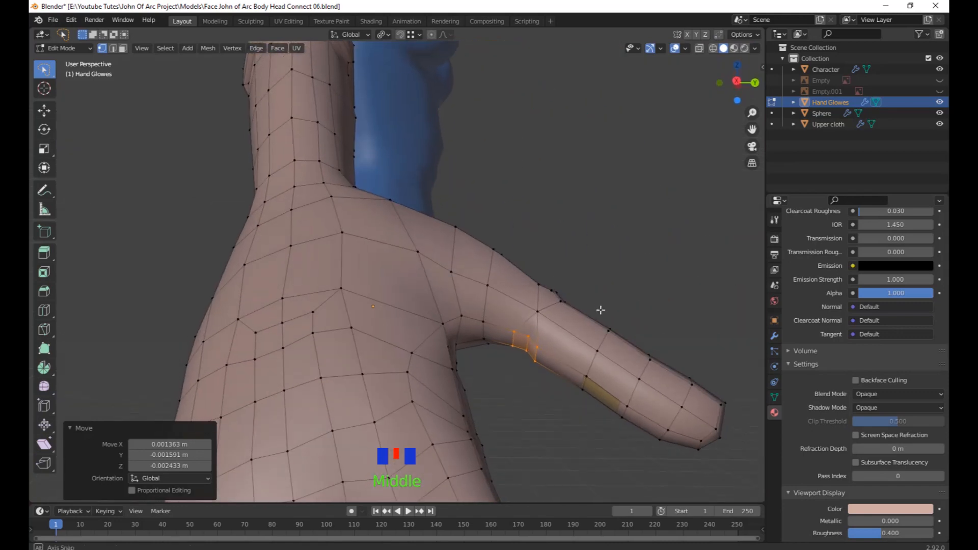
left_click_drag(632, 419, 622, 427)
key("g")
left_click(615, 421)
Select the vertices along the little finger's inner side and move them toward the ring finger, about 0.006 m in Y.
mouse_move(615, 420)
middle_mouse_down()
mouse_move(455, 243)
mouse_move(448, 270)
middle_mouse_up()
scroll(430, 375, "up", 2)
middle_click_drag(429, 374, 424, 237)
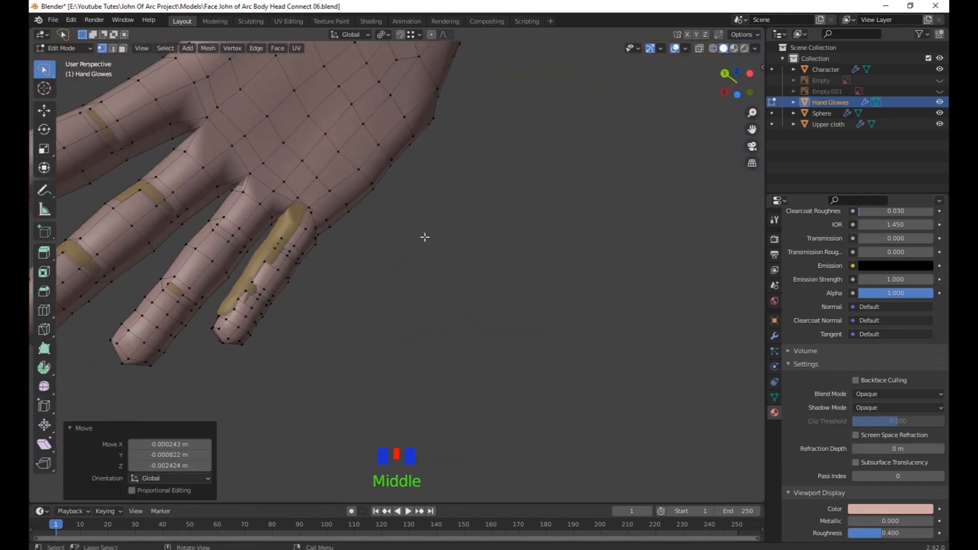
scroll(504, 236, "down", 2)
middle_click_drag(504, 236, 459, 308)
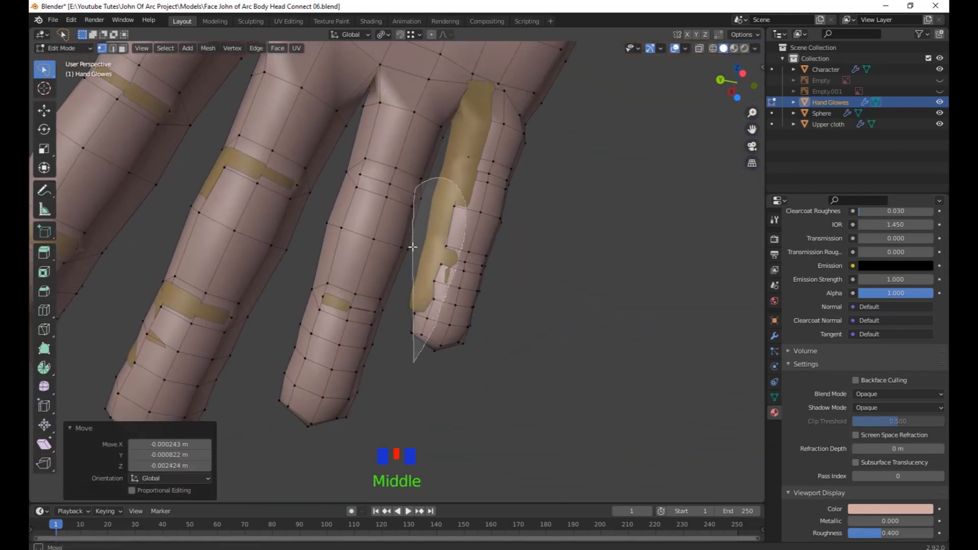
left_click_drag(412, 247, 433, 259)
left_click(601, 322)
mouse_move(602, 322)
middle_mouse_down()
mouse_move(524, 286)
mouse_move(383, 163)
middle_mouse_up()
key("shift+z")
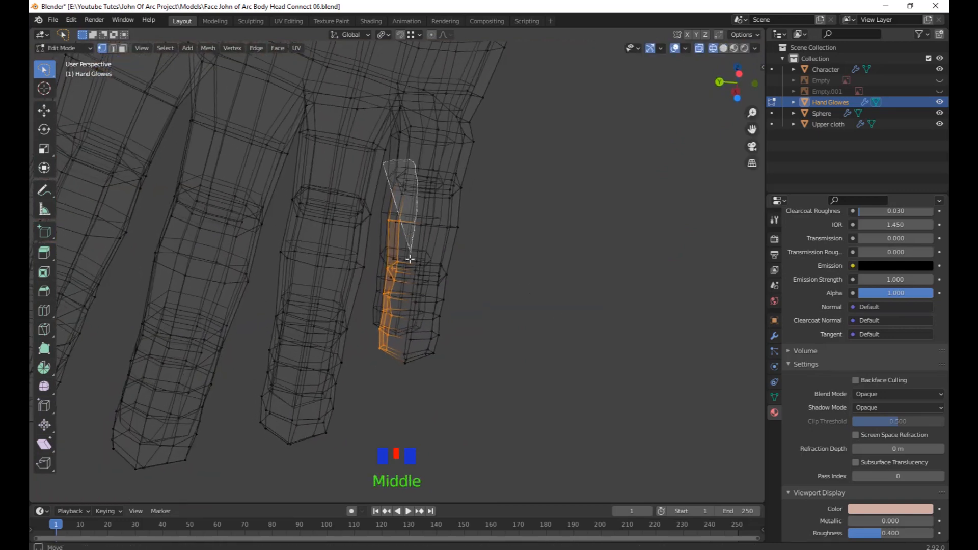
left_click(636, 317)
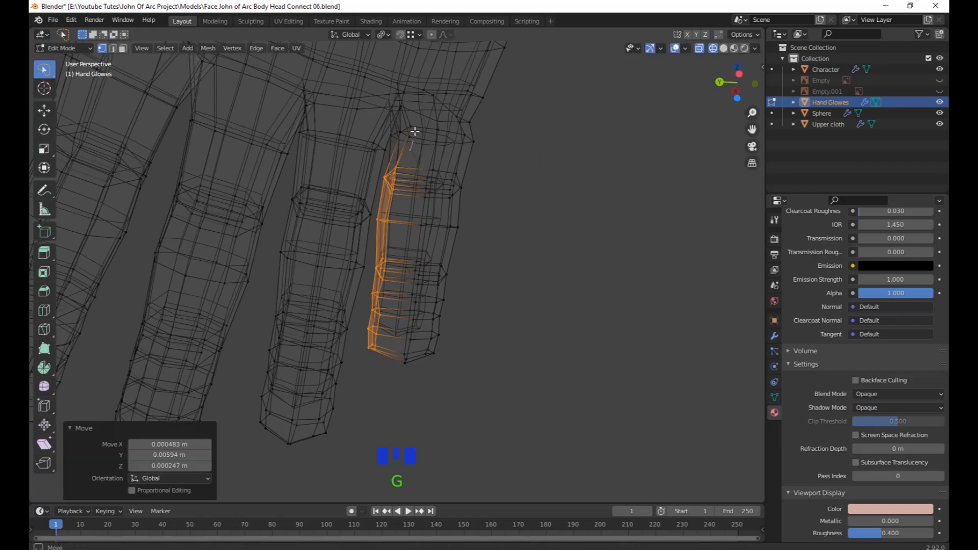
Move the vertices at the inner base of the little finger about 0.0036 m in Y toward the ring finger.
left_click(392, 144)
key("g")
left_click(395, 133)
middle_click_drag(394, 133, 412, 275)
scroll(594, 288, "down", 2)
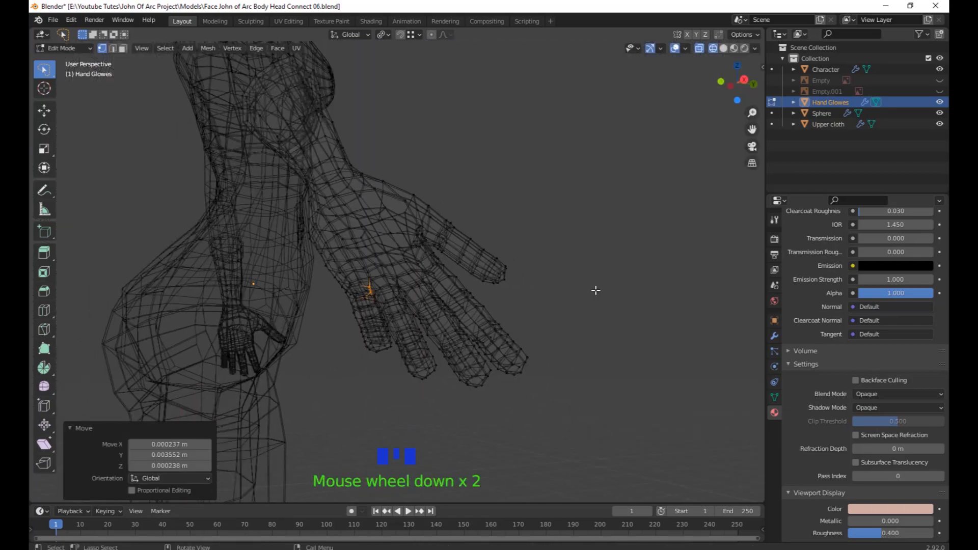
Switch back to solid view, check the glove's coverage of the hand and leave Edit Mode.
middle_click_drag(594, 288, 613, 367)
scroll(559, 323, "down", 6)
mouse_move(559, 324)
middle_mouse_down("shift")
mouse_move(509, 323)
mouse_move(622, 312)
mouse_move(550, 334)
mouse_move(602, 302)
mouse_move(560, 345)
mouse_move(589, 348)
mouse_move(568, 356)
middle_mouse_up("shift")
key("shift+z")
scroll(560, 329, "up", 5)
key("z")
scroll(579, 326, "down", 4)
scroll(576, 321, "up", 3)
key("Tab")
Select the Character body in Object Mode and show its legs in the front view.
left_click(568, 346)
scroll(564, 350, "down", 1)
scroll(566, 352, "down", 1)
middle_click_drag(568, 356, 568, 278, "shift")
scroll(555, 290, "up", 2)
left_click(478, 301)
scroll(621, 318, "up", 1)
middle_click_drag(556, 322, 575, 282)
key("KP_1")
key("Tab")
scroll(608, 357, "up", 3)
scroll(605, 280, "down", 2)
key("Tab")
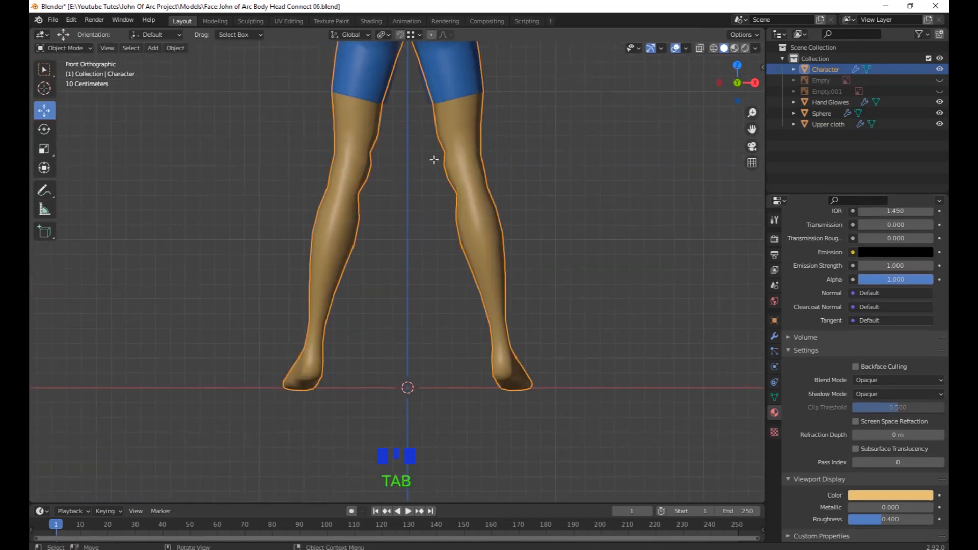
In wireframe front view of Edit Mode, select the faces of both legs from just above the knees down to the feet.
key("Tab")
key("3")
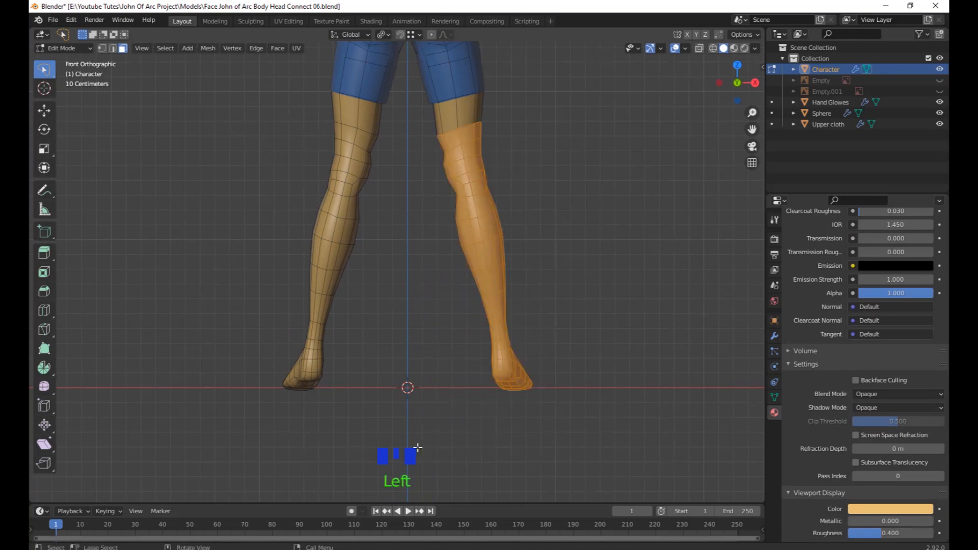
key("shift+z")
right_click_drag(449, 136, 417, 484, "ctrl")
scroll(417, 407, "down", 2)
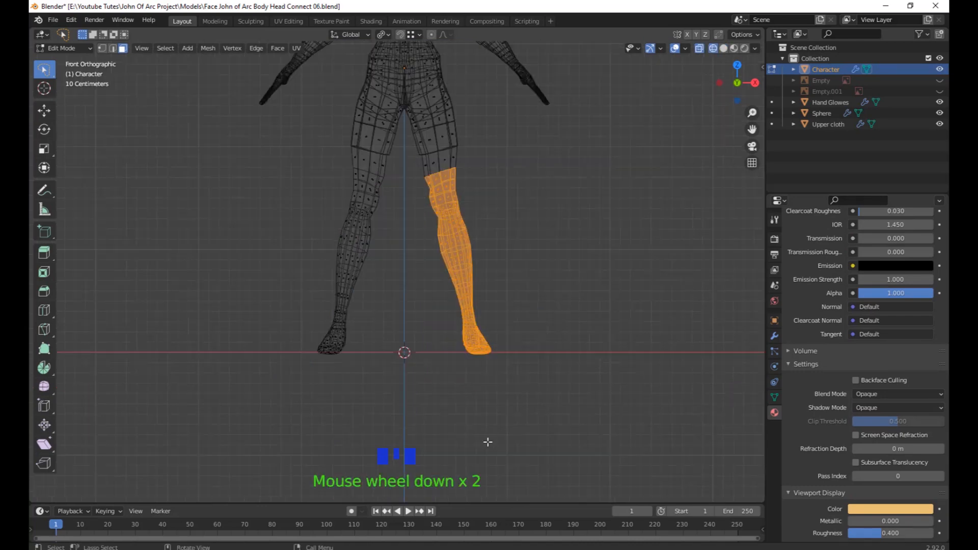
scroll(417, 382, "up", 3)
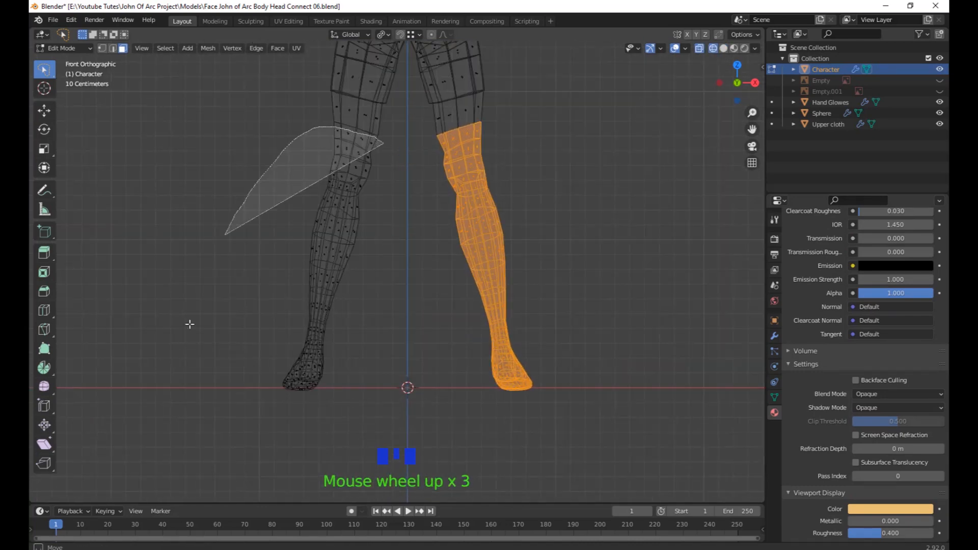
left_click_drag(189, 324, 402, 407, "shift")
Reduce the face selection to the lower legs and feet by removing the faces around both knees.
scroll(639, 380, "down", 5)
mouse_move(535, 372)
middle_mouse_down()
mouse_move(593, 391)
mouse_move(600, 456)
mouse_move(557, 442)
mouse_move(626, 396)
middle_mouse_up()
scroll(595, 395, "up", 4)
key("shift+z")
scroll(600, 453, "down", 4)
scroll(557, 442, "up", 5)
key("KP_1")
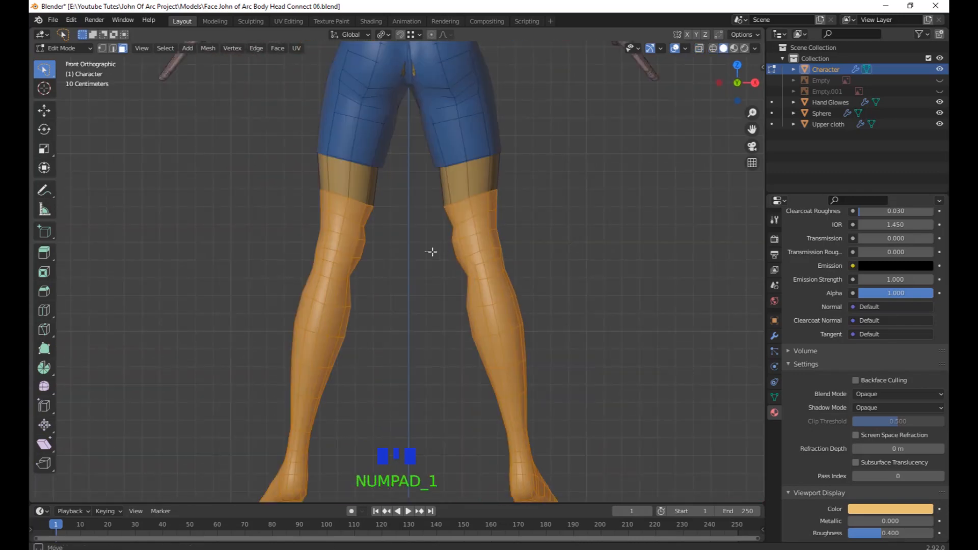
key("shift+z")
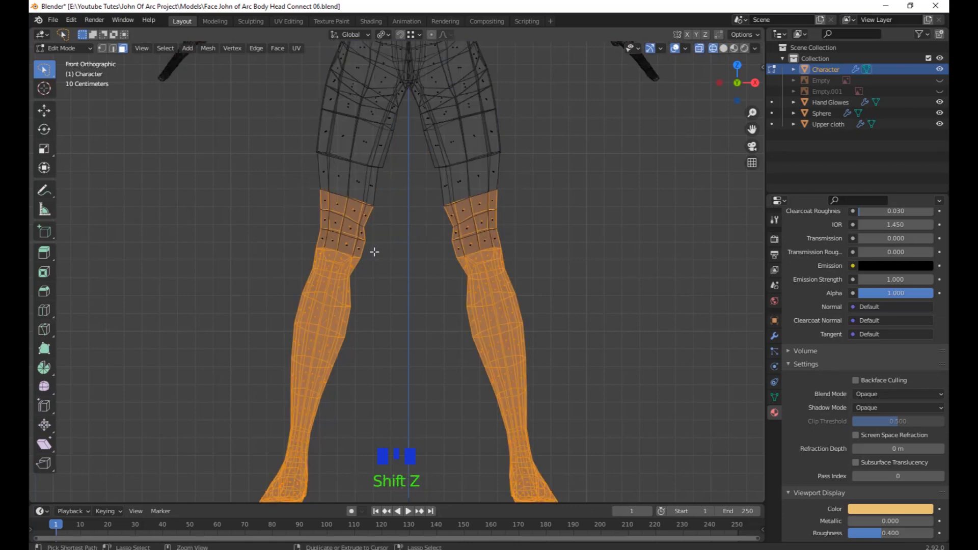
scroll(514, 204, "down", 5)
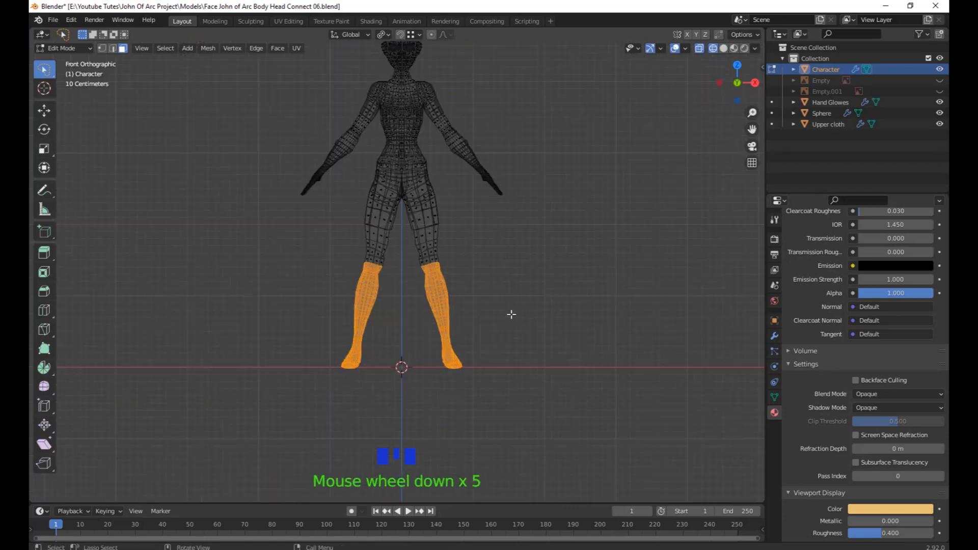
middle_click_drag(511, 312, 605, 325)
scroll(605, 325, "up", 5)
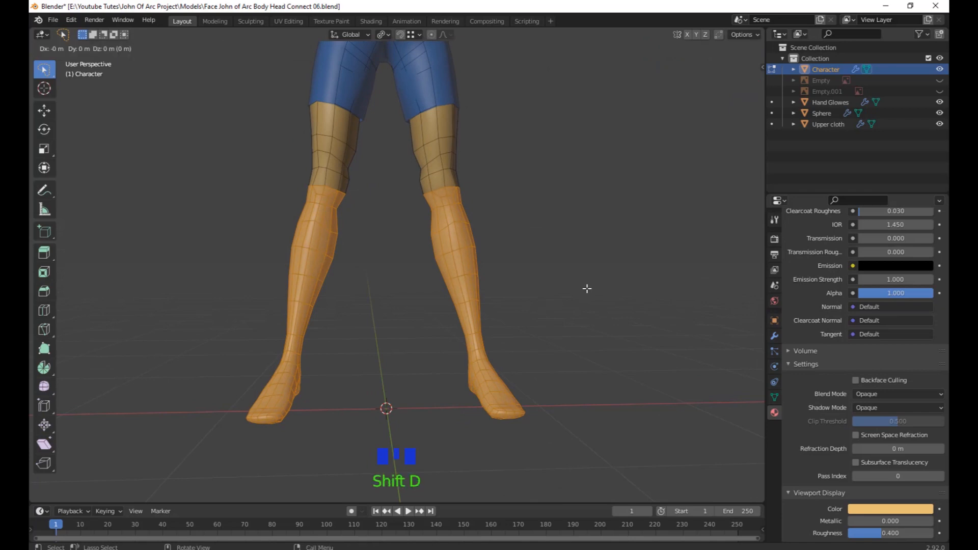
right_click(593, 289)
right_click(578, 306)
middle_click(581, 328)
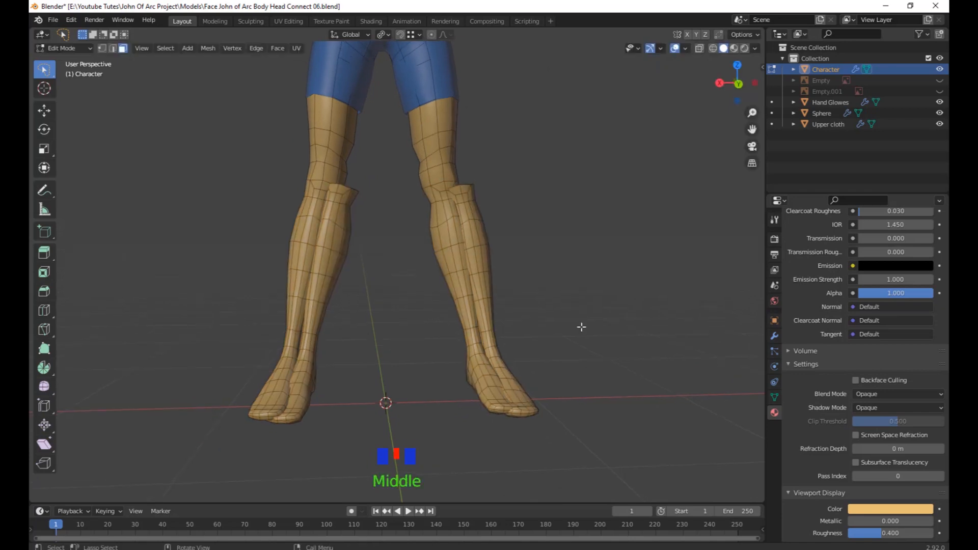
key("ctrl+z")
key("ctrl+z")
scroll(581, 328, "down", 4)
key("g")
right_click(594, 345)
Duplicate the selected lower-leg and foot faces in place, without any offset.
scroll(594, 345, "up", 4)
middle_click_drag(594, 345, 581, 342)
middle_click_drag(581, 342, 593, 408, "shift")
scroll(580, 285, "up", 2)
key("shift+d")
right_click(576, 358)
scroll(606, 376, "down", 3)
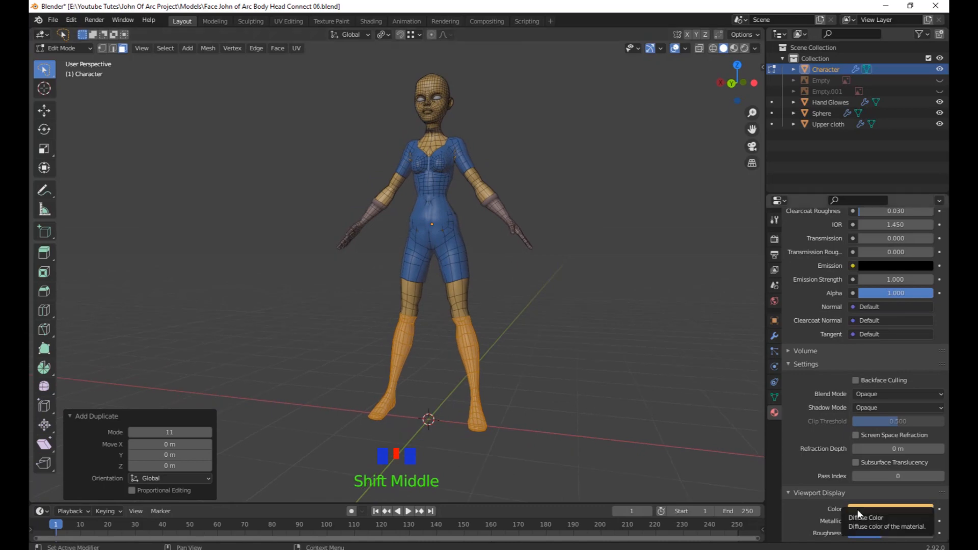
Select the whole Character mesh in Edit Mode and separate it into objects by loose parts.
key("Tab")
left_click(472, 371)
left_click(475, 373)
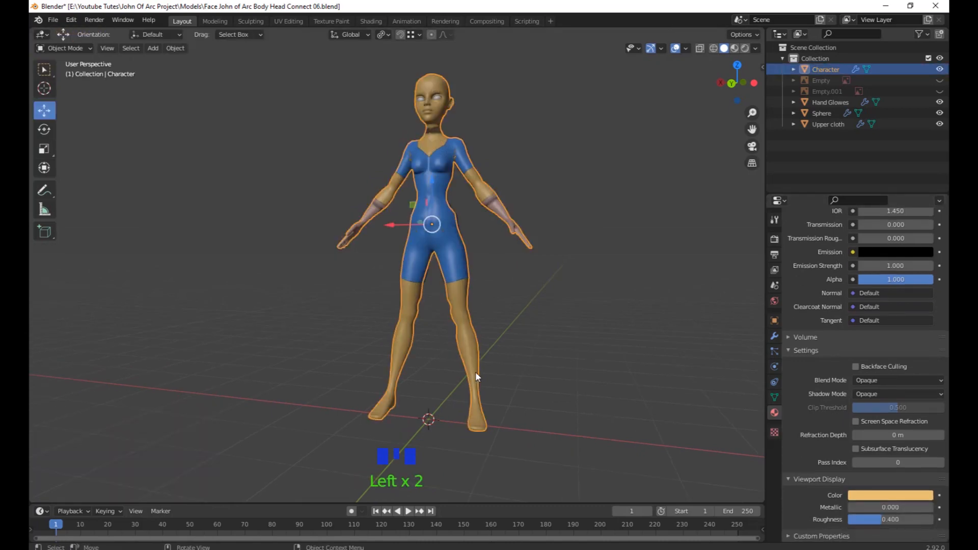
key("Tab")
key("a")
right_click(548, 378)
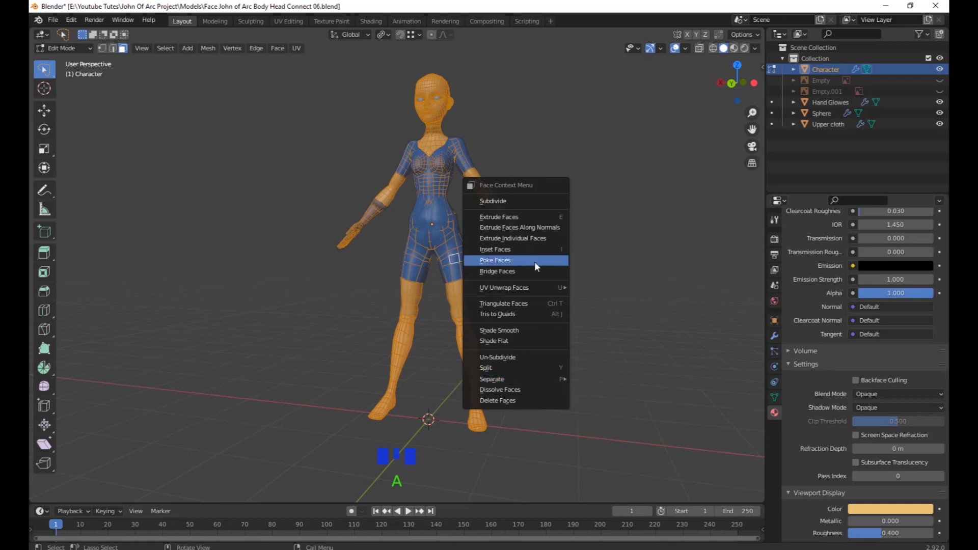
left_click(539, 378)
left_click(611, 399)
Return to Object Mode and delete Character.002, the separated copy of the character's left lower leg.
key("Tab")
left_click(471, 374)
left_click(471, 374)
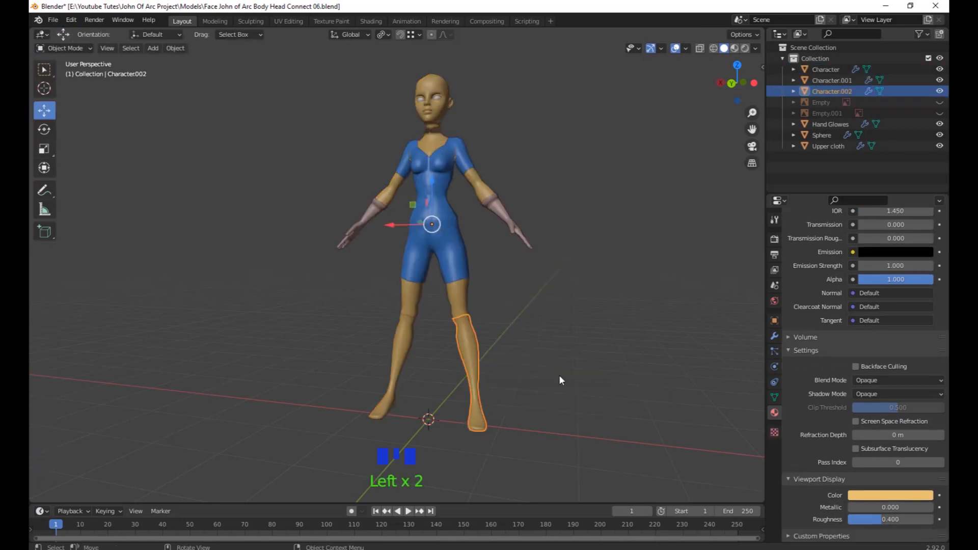
middle_click_drag(560, 377, 594, 376, "shift")
left_click(393, 305, "shift")
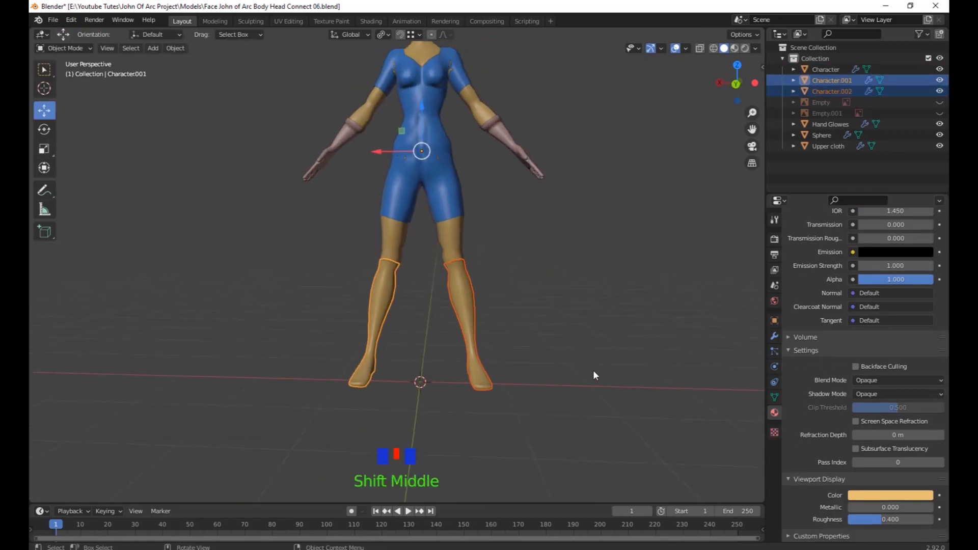
key("Delete")
Select the remaining lower-leg copy, Character.001, and add a Mirror modifier on the X axis.
left_click(385, 301)
middle_click_drag(538, 292, 508, 326, "shift")
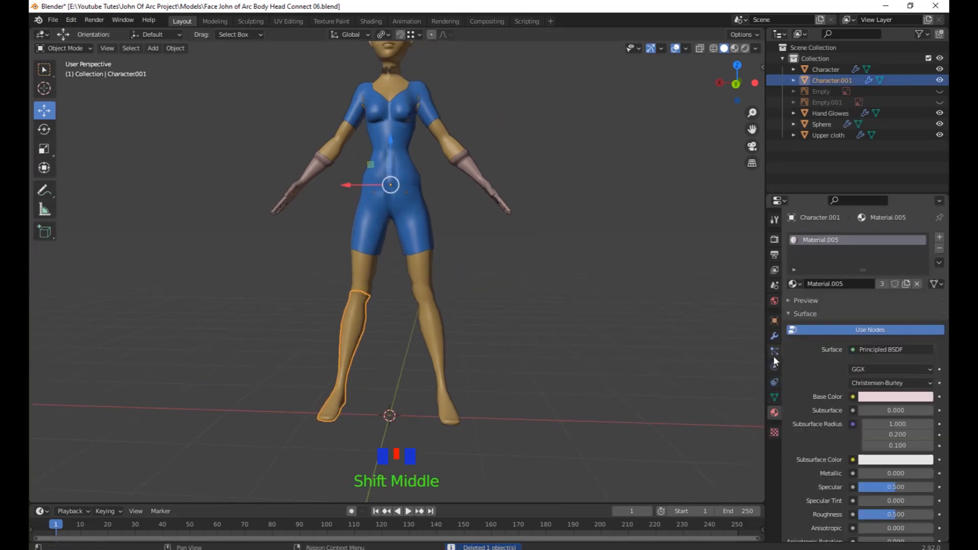
left_click(774, 337)
left_click(924, 235)
left_click(713, 364)
scroll(334, 338, "up", 1)
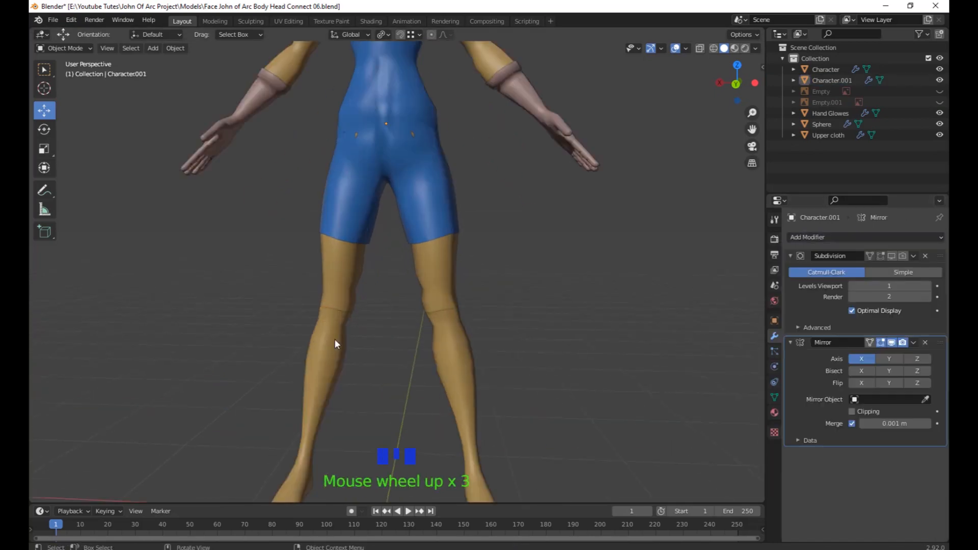
scroll(334, 339, "down", 1)
mouse_move(334, 338)
middle_mouse_down("shift")
mouse_move(535, 324)
mouse_move(554, 362)
middle_mouse_up("shift")
In the Shading workspace, unlink the shared Material.005 from the lower-leg copy and create a new material for it.
left_click(370, 20)
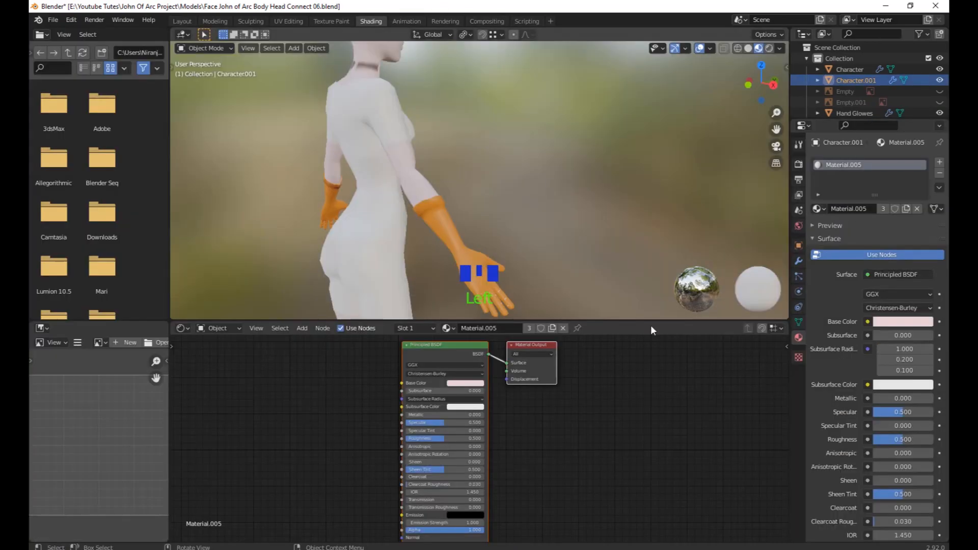
left_click(564, 333)
middle_click_drag(566, 285, 560, 112, "shift")
left_click(483, 328)
scroll(845, 509, "down", 10)
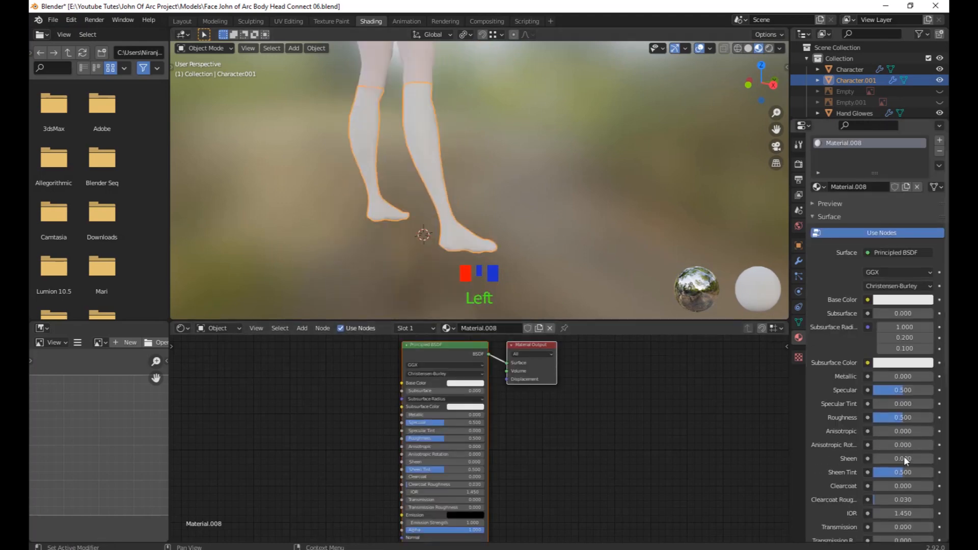
Set the viewport display colour of the lower-leg material to red.
left_click(843, 522)
scroll(846, 509, "down", 2)
left_click(897, 495)
left_click(942, 387)
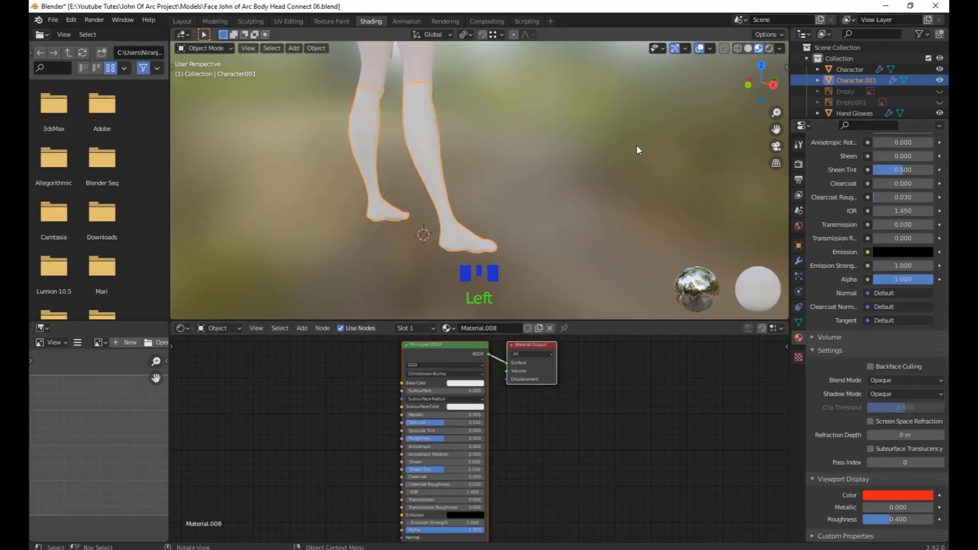
Switch the viewport to solid shading and view the whole character from the front.
middle_click_drag(637, 149, 789, 126)
left_click(748, 48)
middle_click_drag(682, 109, 555, 120)
mouse_move(540, 229)
middle_mouse_down("shift")
mouse_move(530, 284)
mouse_move(572, 4)
middle_mouse_up("shift")
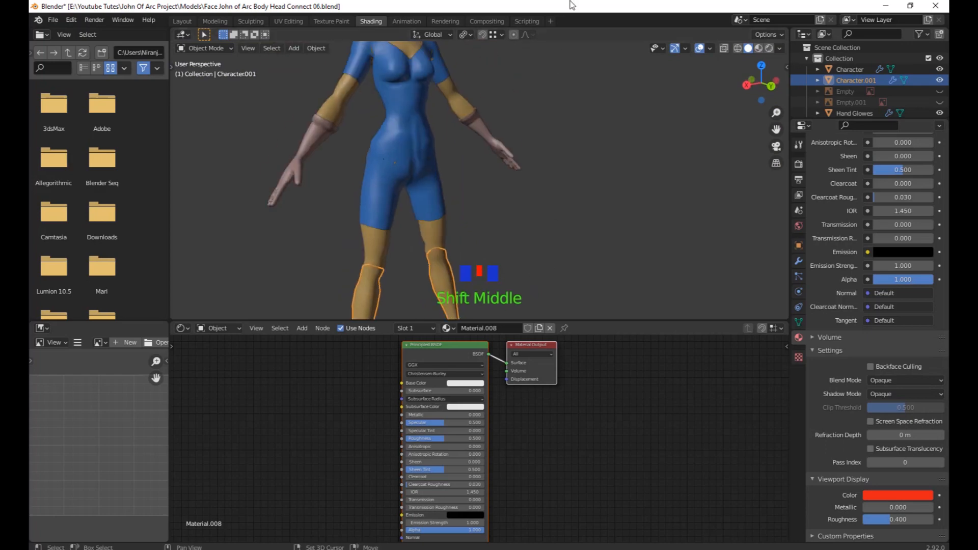
scroll(626, 156, "down", 3)
middle_click_drag(626, 156, 616, 159)
scroll(875, 232, "up", 12)
Remove the lower-leg copy's material slot, create a new material and set its base colour to light pink.
left_click(939, 174)
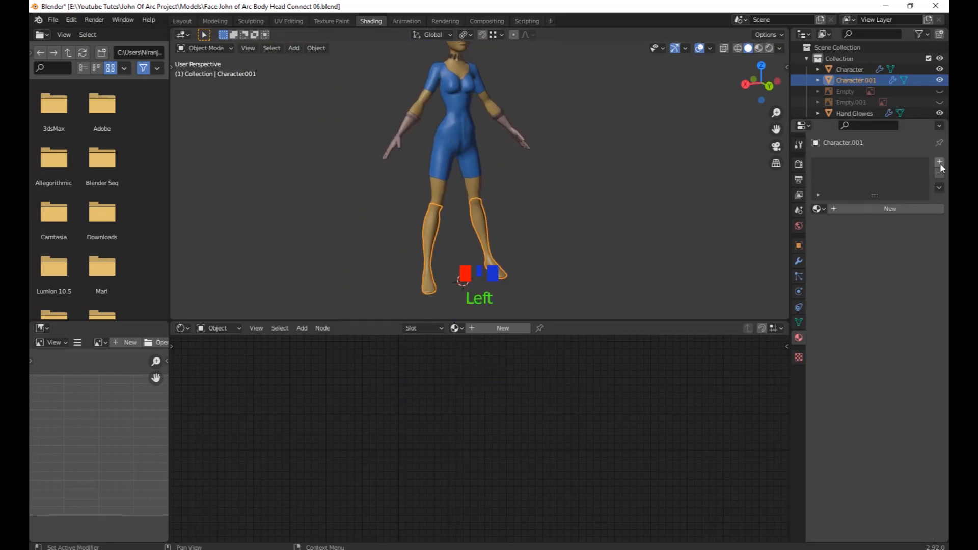
left_click(480, 326)
left_click(472, 384)
left_click(471, 310)
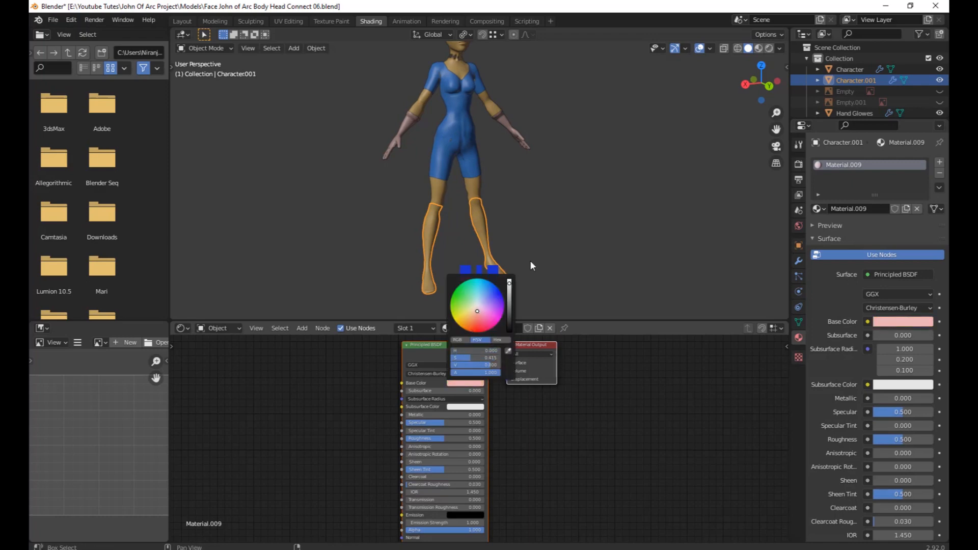
Move the mirrored lower-leg copies off the body to inspect them and undo the move.
scroll(561, 260, "down", 2)
middle_click_drag(561, 260, 542, 268, "shift")
scroll(551, 273, "down", 2)
key("g")
left_click(631, 254)
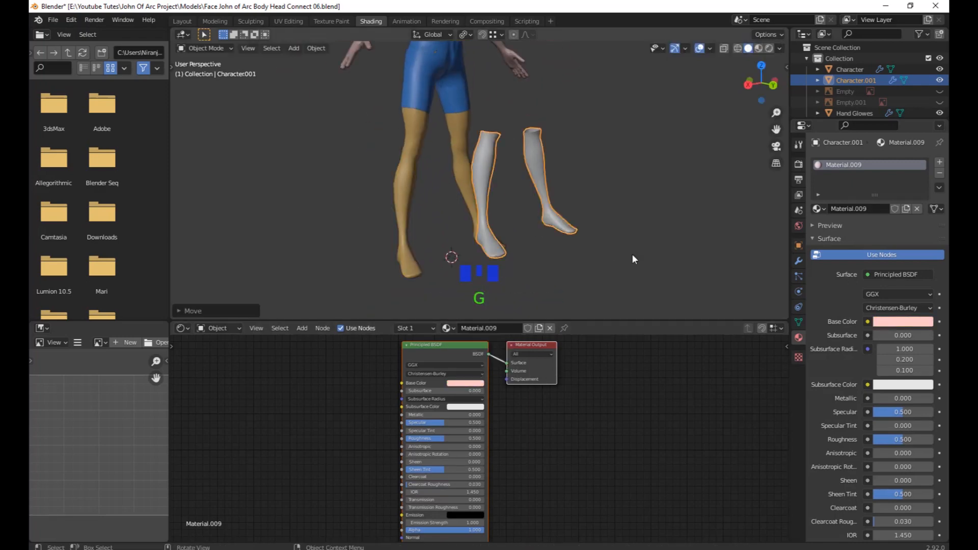
key("ctrl+z")
key("ctrl+z")
Select the lower-leg object Character.001 and select all its faces in Edit Mode.
middle_click_drag(657, 209, 537, 202, "shift")
left_click(549, 239)
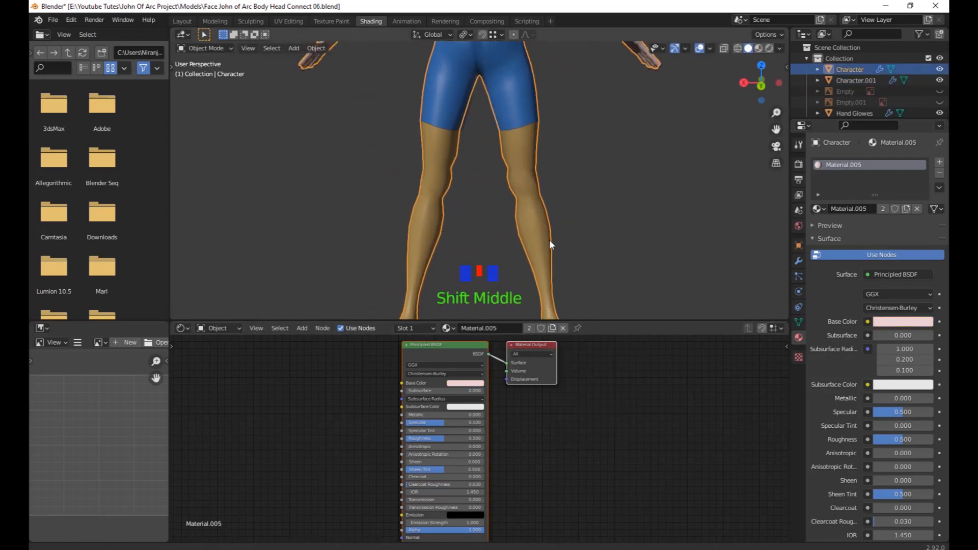
middle_click_drag(549, 239, 549, 180, "shift")
scroll(545, 193, "down", 1)
middle_click_drag(460, 344, 566, 408, "shift")
middle_click_drag(518, 236, 471, 266, "shift")
scroll(604, 227, "down", 1)
middle_click_drag(604, 228, 614, 224, "shift")
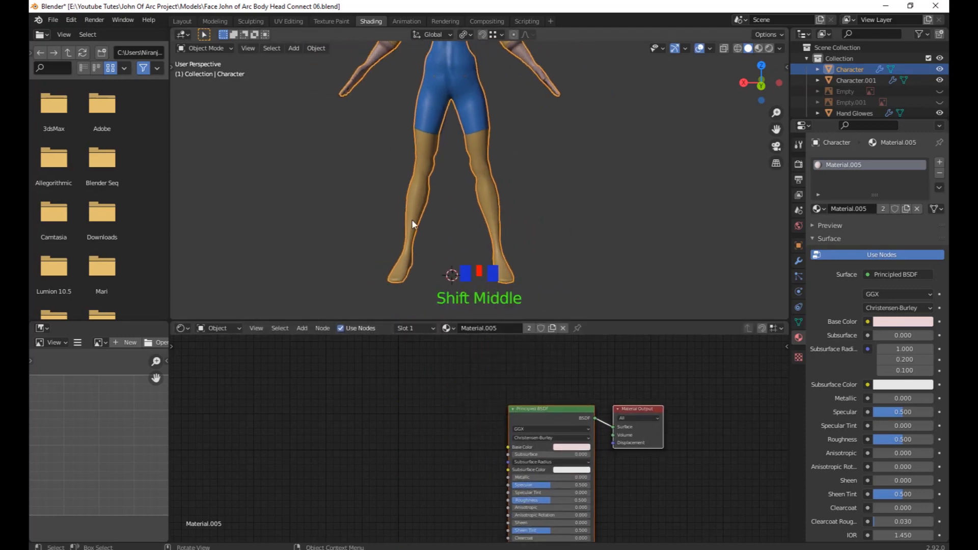
left_click(411, 219)
key("Tab")
left_click_drag(326, 147, 453, 311)
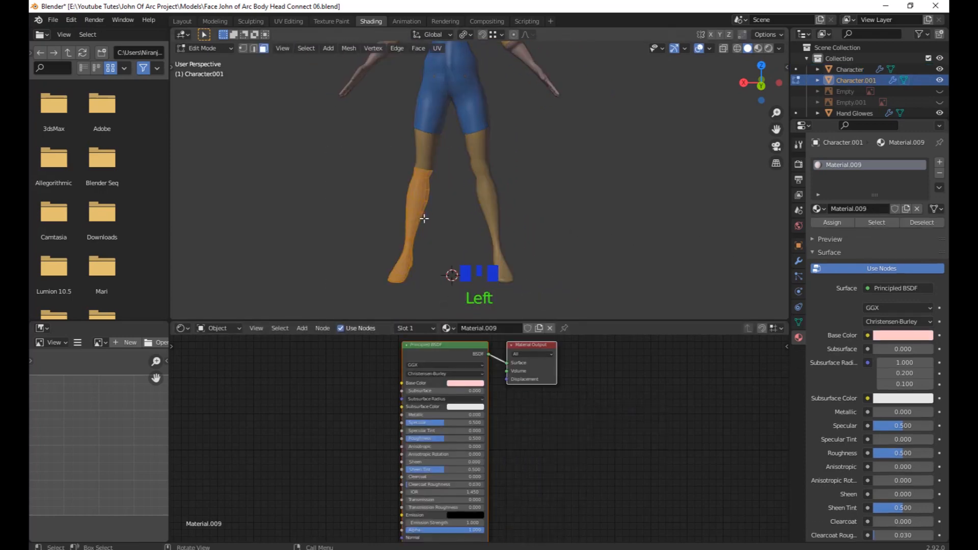
Try scaling the lower-leg faces with the current pivot, the Median Point pivot and the Active Element pivot.
key("s")
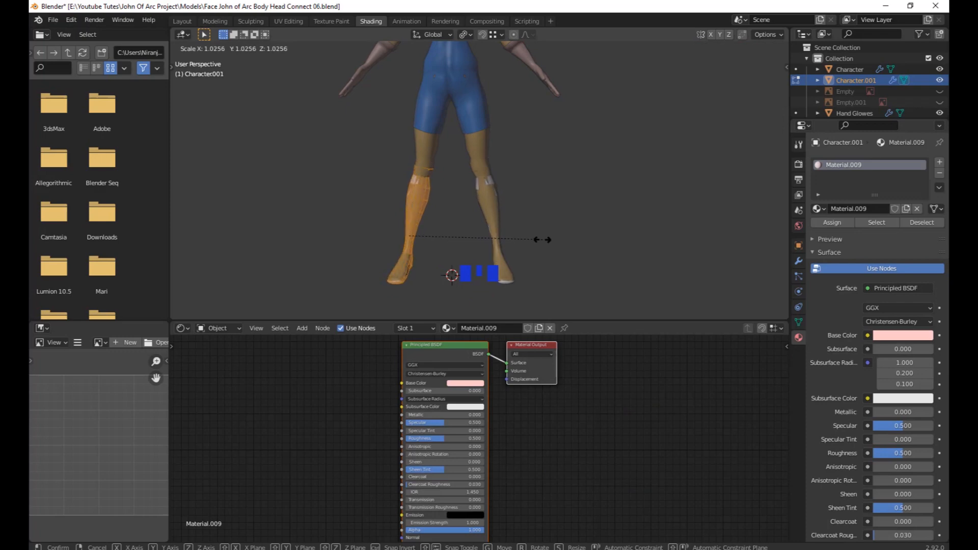
right_click(528, 238)
left_click(465, 36)
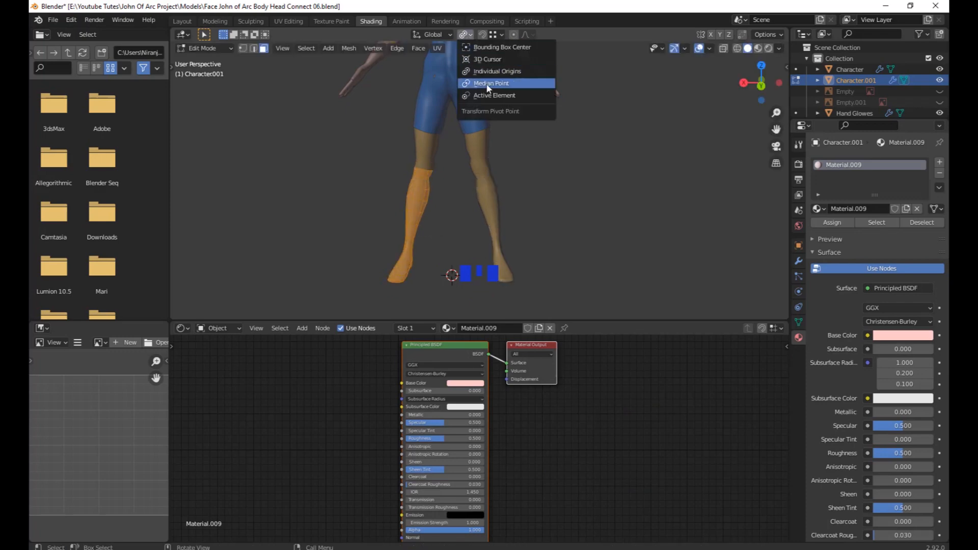
left_click(485, 83)
key("s")
left_click(443, 235)
right_click(443, 236)
key("ctrl+z")
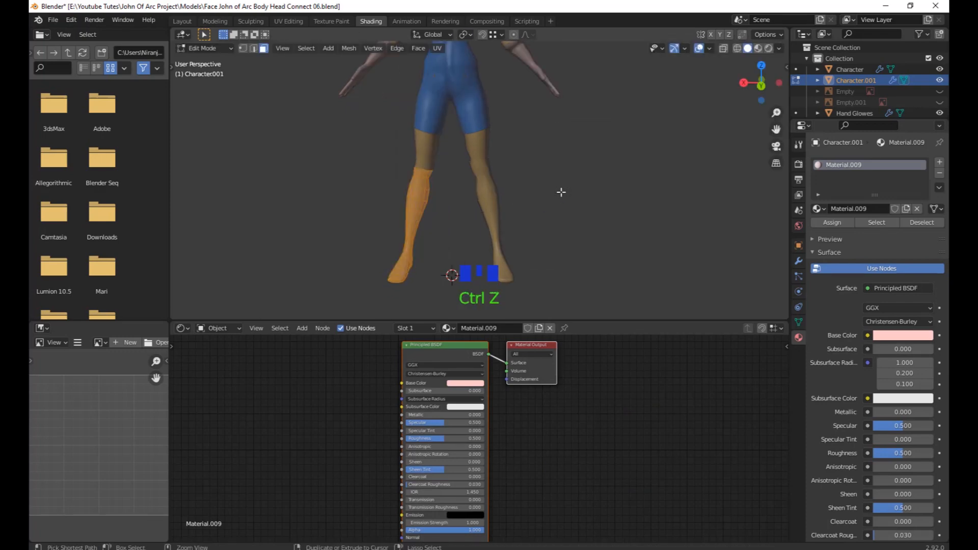
left_click(465, 36)
left_click(507, 97)
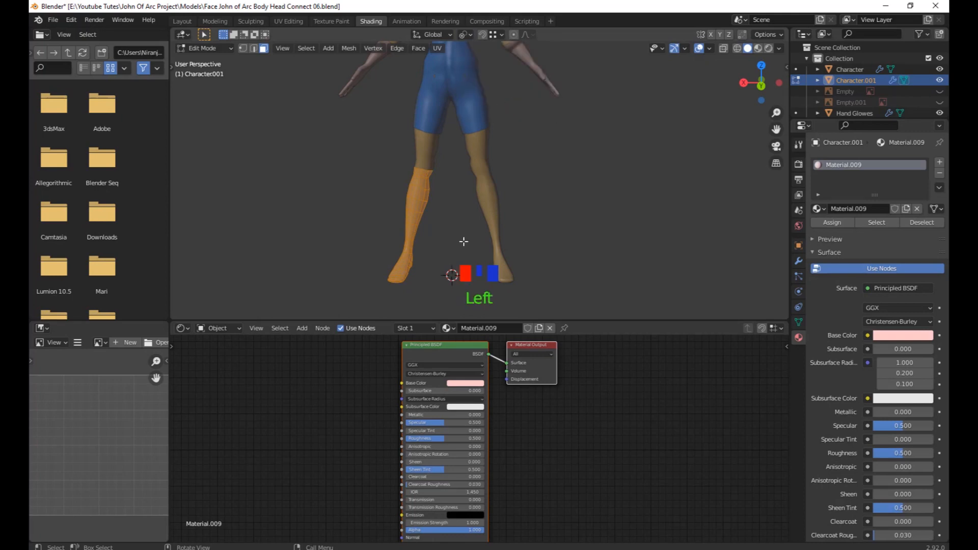
key("s")
right_click(471, 246)
Set the transform pivot to Individual Origins and scale the lower-leg faces slightly.
left_click(465, 35)
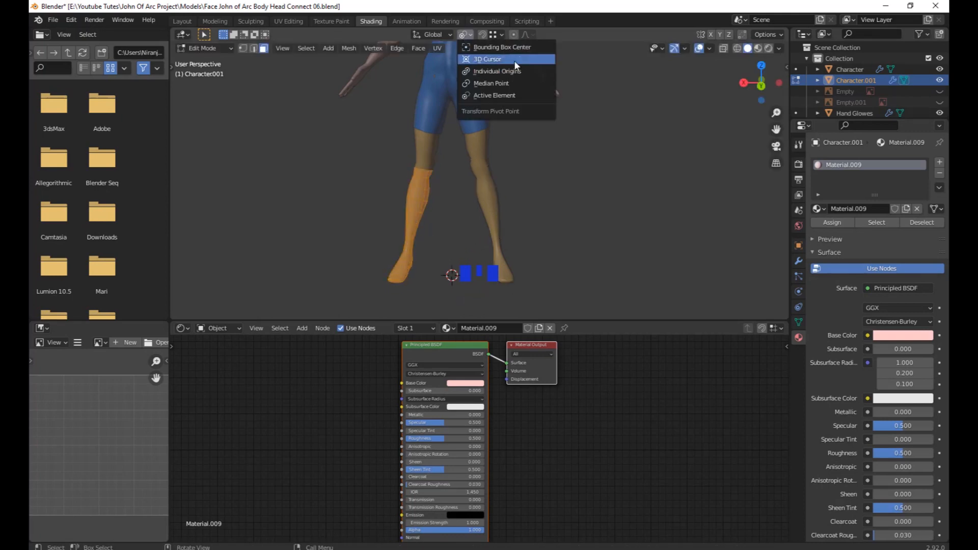
left_click(518, 72)
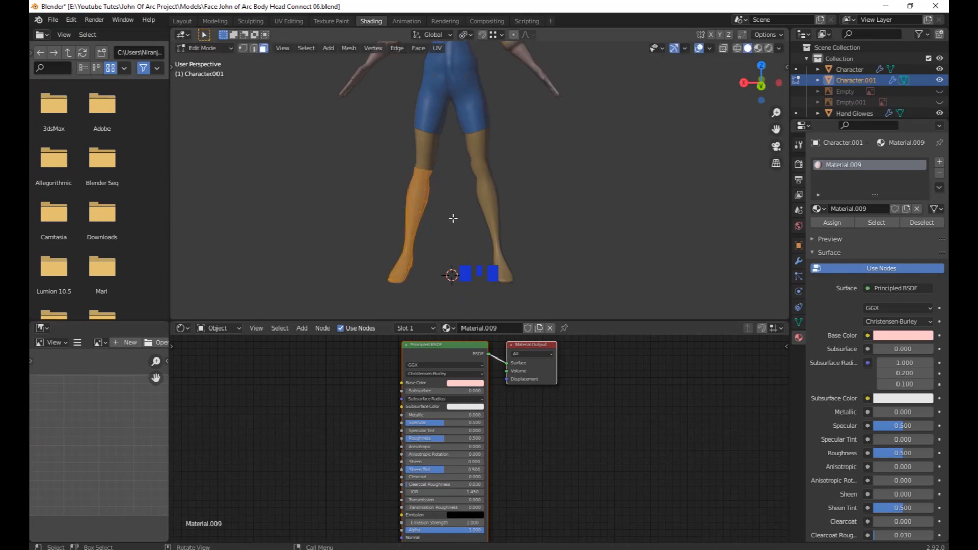
key("s")
left_click(455, 219)
Select the face loops one after another from below the knee down the calf and scale each outward over the skin.
middle_click_drag(459, 220, 484, 214)
scroll(530, 227, "up", 2)
left_click(484, 213)
scroll(459, 193, "up", 2)
middle_click_drag(428, 155, 421, 190, "shift")
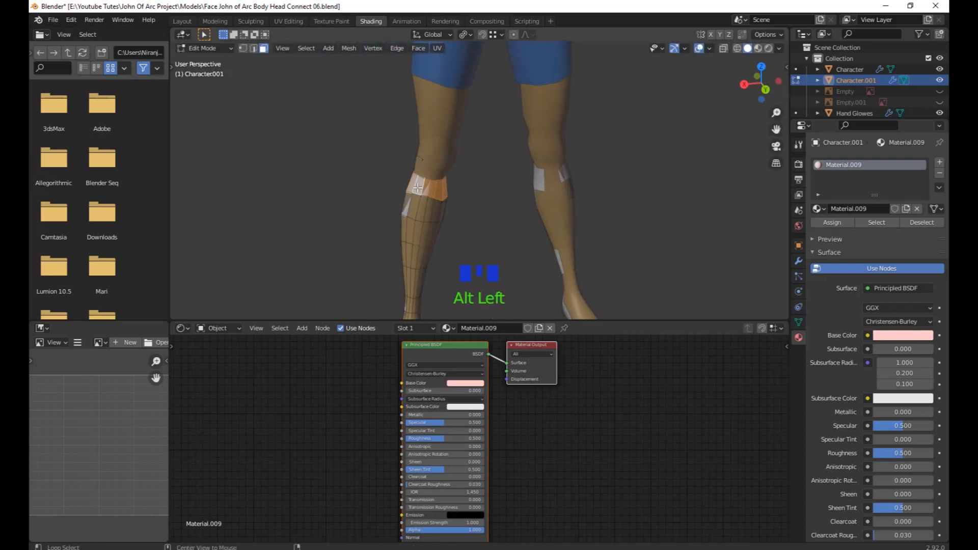
key("s")
left_click(418, 211)
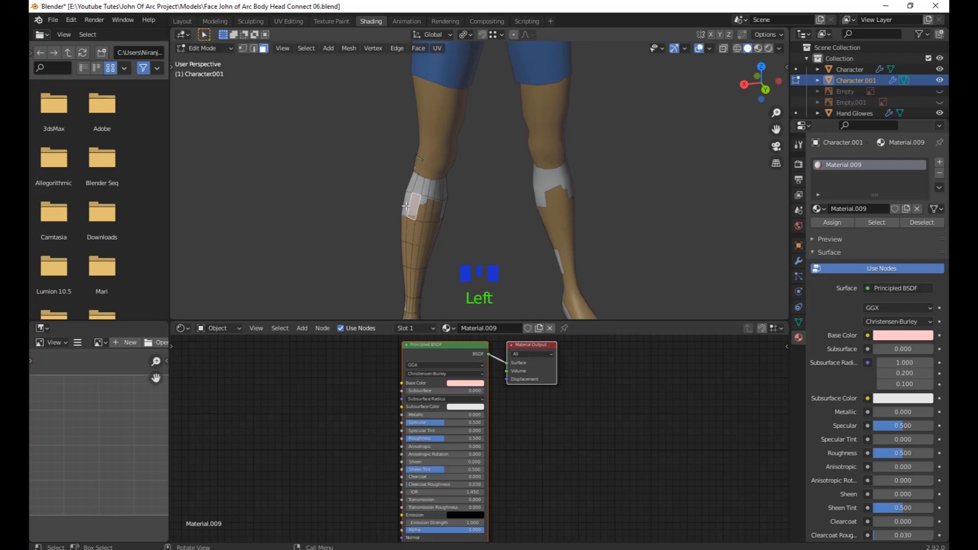
key("s")
left_click(412, 229)
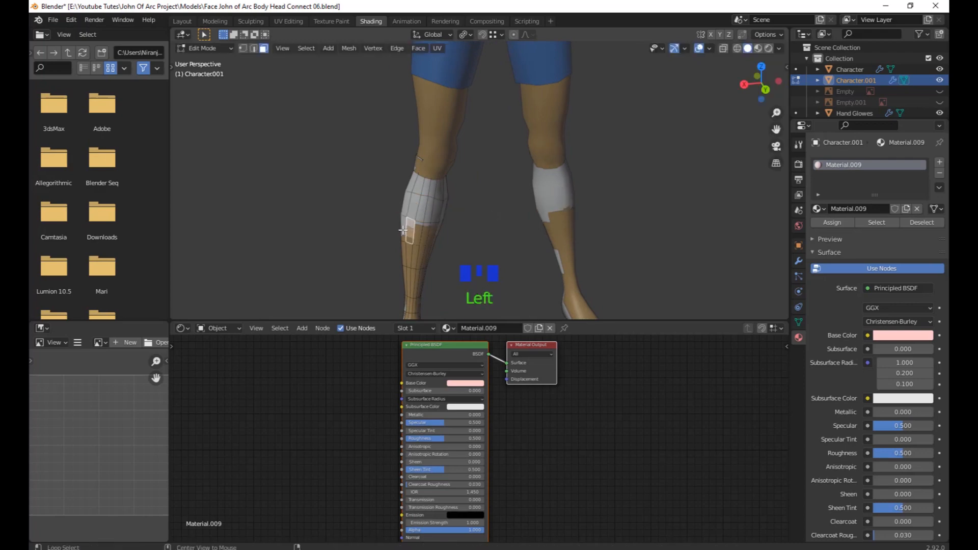
scroll(483, 239, "down", 3)
middle_click_drag(484, 240, 515, 247, "shift")
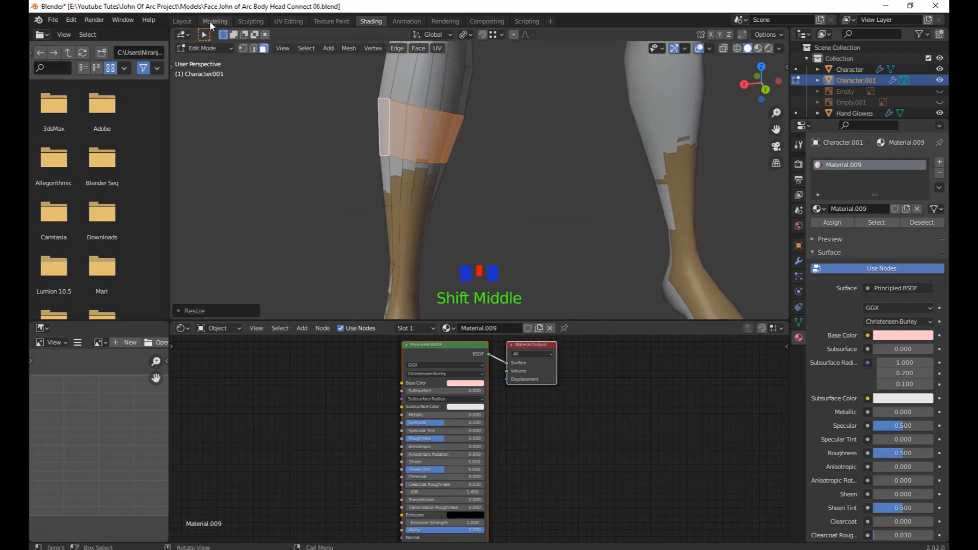
In the Layout workspace, scale the two lower-calf face loops outward over the skin by about 1.04 and 1.03.
left_click(182, 21)
middle_click_drag(622, 138, 414, 237, "shift")
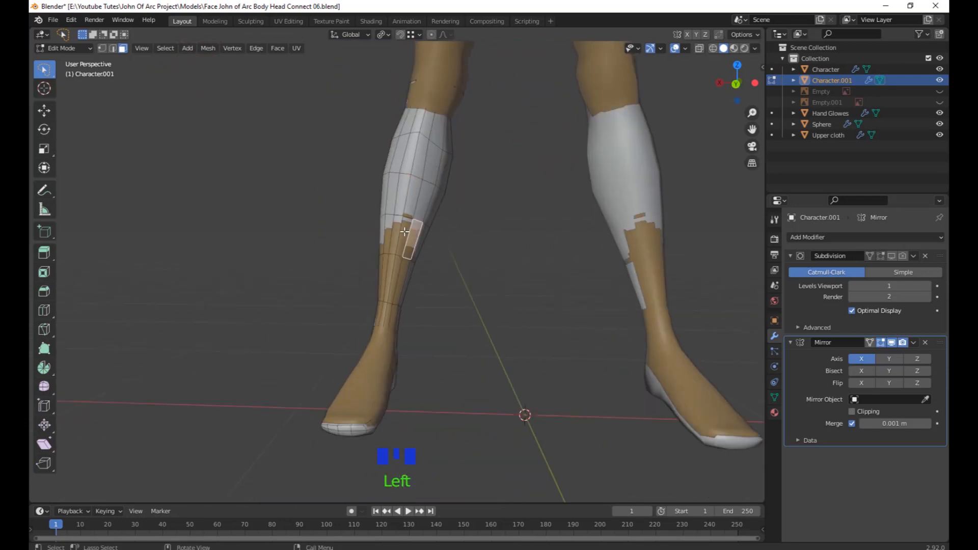
left_click(405, 232, "ctrl")
left_click(395, 235, "ctrl+alt")
key("s")
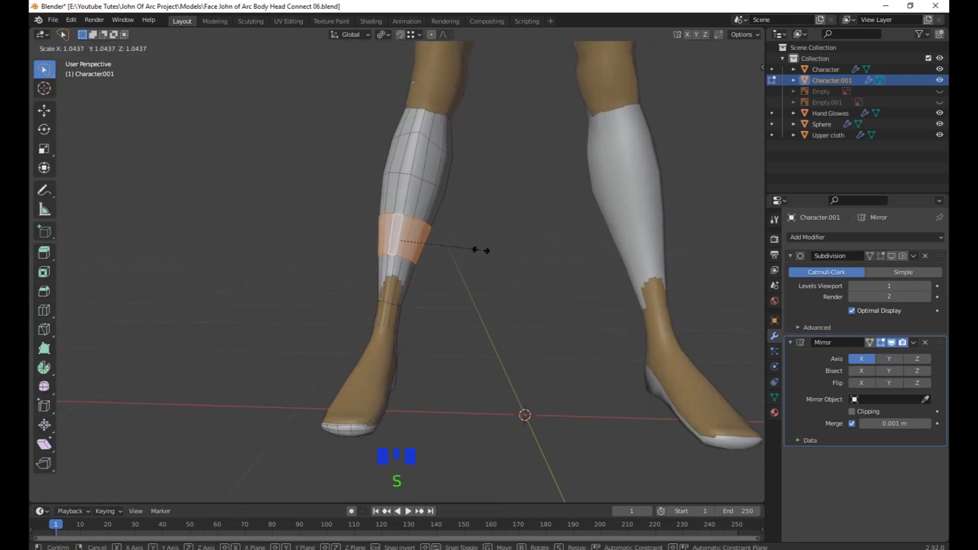
left_click(479, 246)
left_click(394, 272)
key("s")
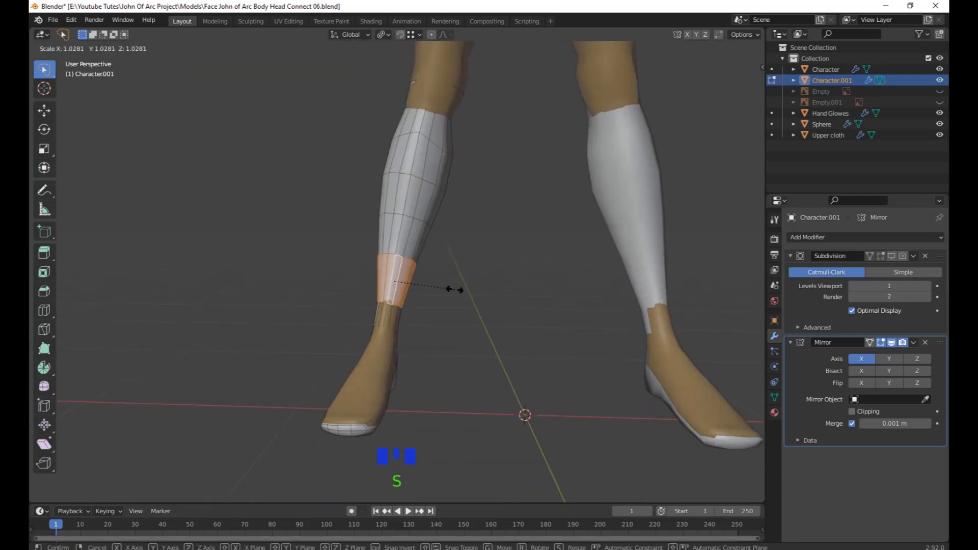
left_click(451, 287)
Scale the face loops above and around the ankle outward over the skin, the ankle loop by 1.058.
left_click(393, 311)
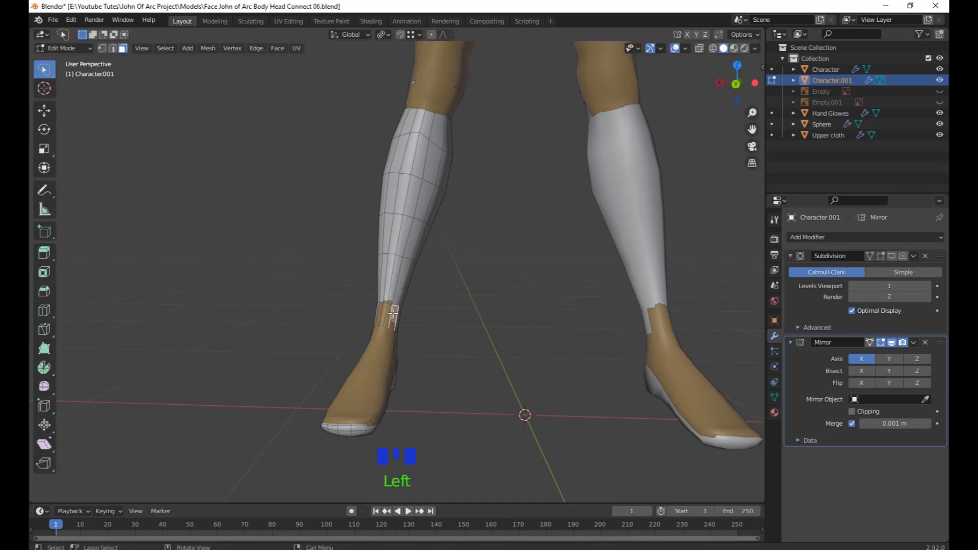
key("s")
left_click(463, 314)
scroll(500, 346, "up", 4)
middle_click_drag(463, 314, 497, 316)
left_click(350, 336)
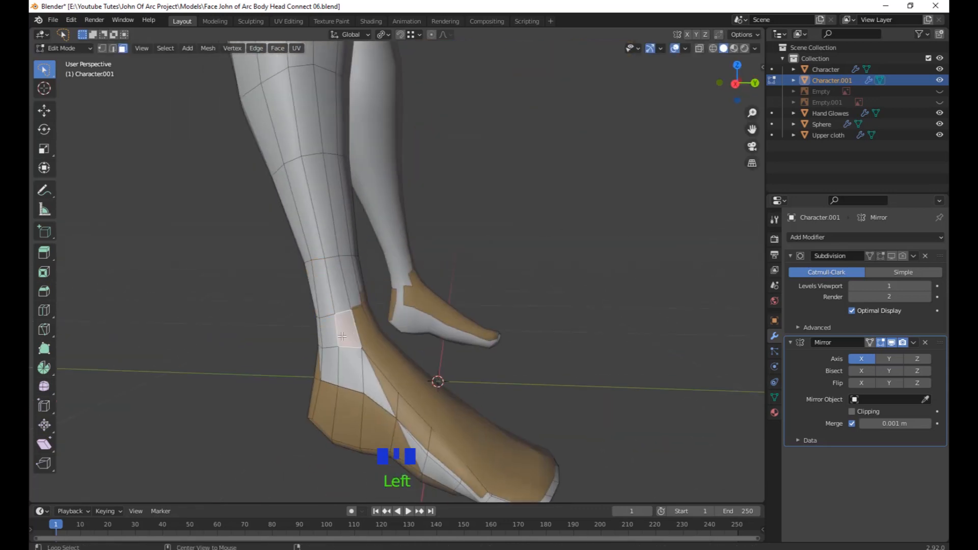
key("s")
left_click(388, 373)
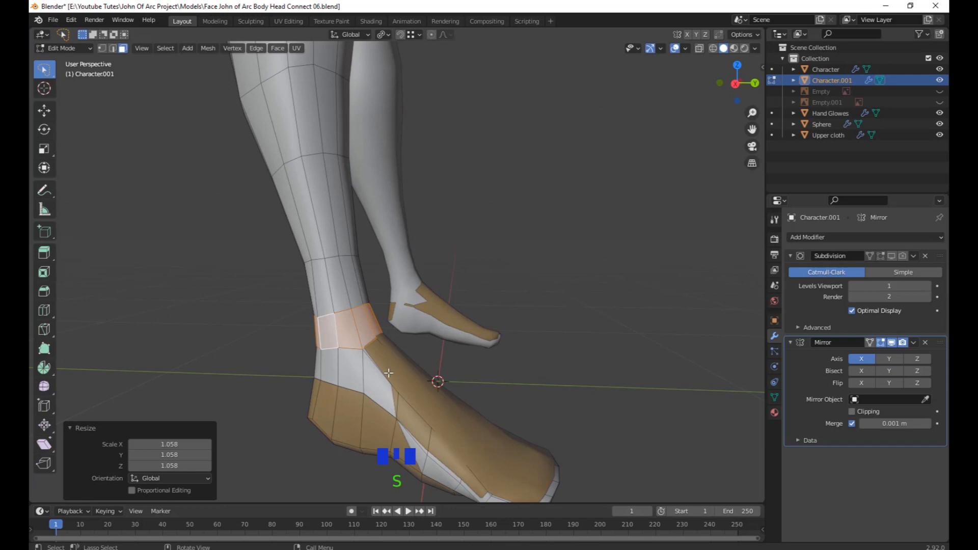
Scale the mid-foot face loop by 1.047 and the loop around the heel and sides of the foot by 1.038.
left_click(411, 430)
key("s")
left_click(527, 404)
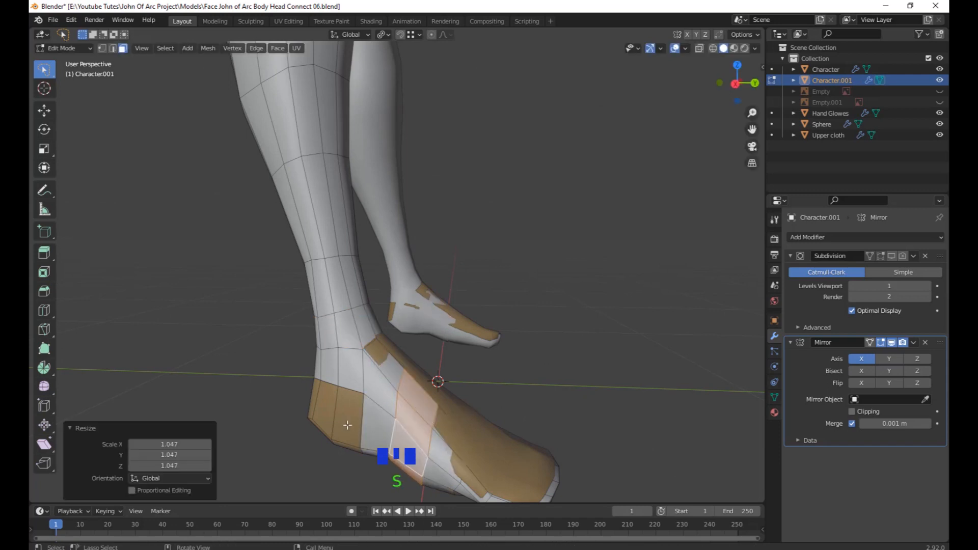
left_click(326, 414)
key("s")
left_click(467, 440)
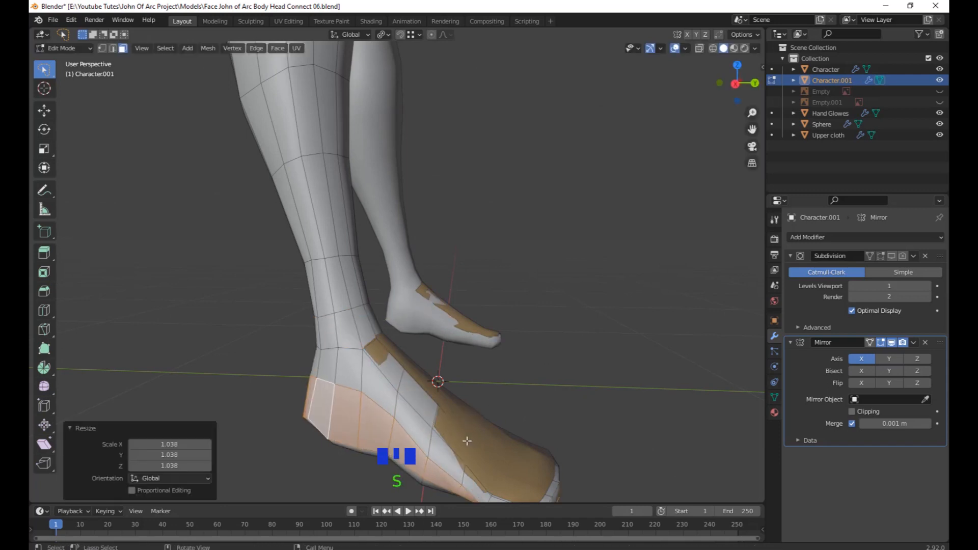
Scale the face loop behind the toes and the loop across the instep outward to cover the skin.
left_click(483, 468, "alt")
key("s")
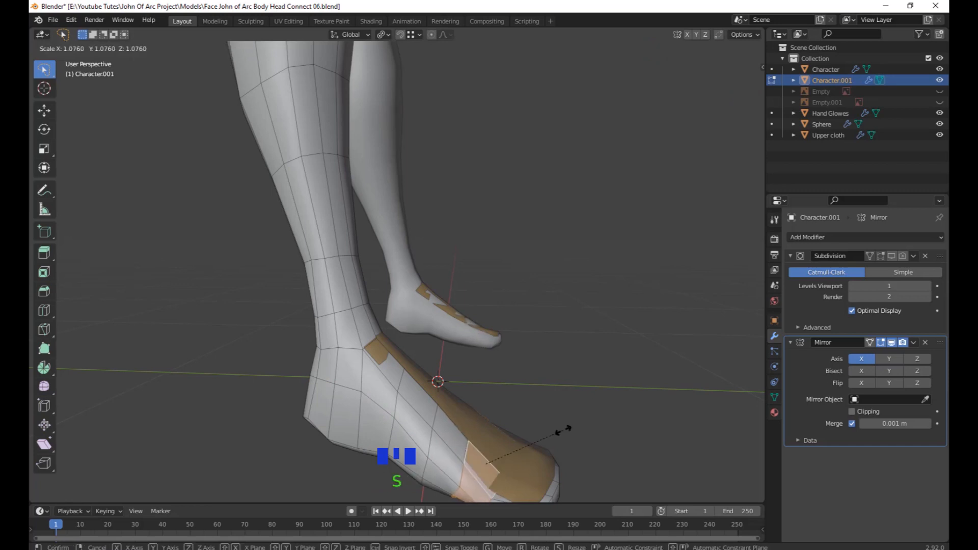
left_click(509, 487)
left_click(451, 414, "alt")
key("s")
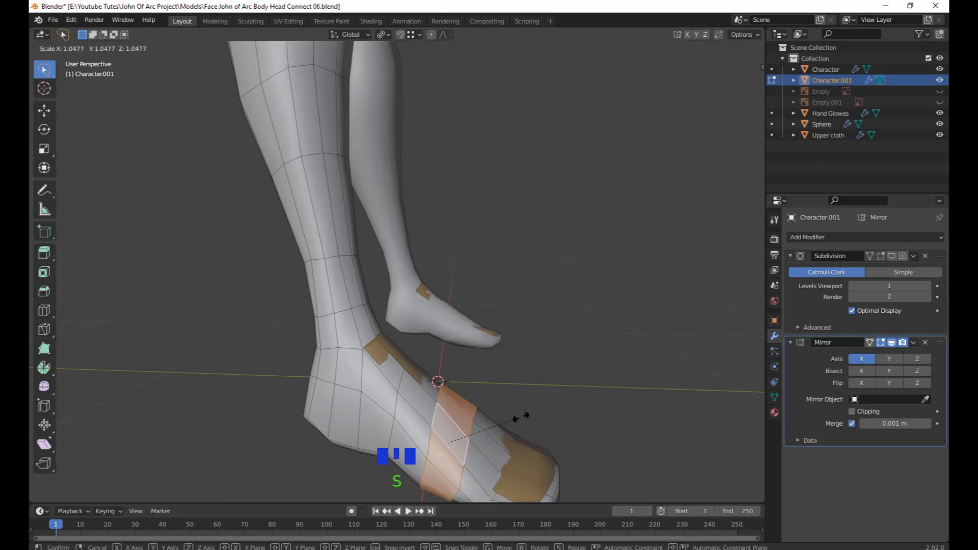
left_click(517, 419)
Scale the face loop around the toes by about 1.12 and raise it over the skin by about 0.009 m.
left_click(564, 469, "alt")
middle_click_drag(605, 440, 468, 420)
left_click(468, 420, "alt")
key("s")
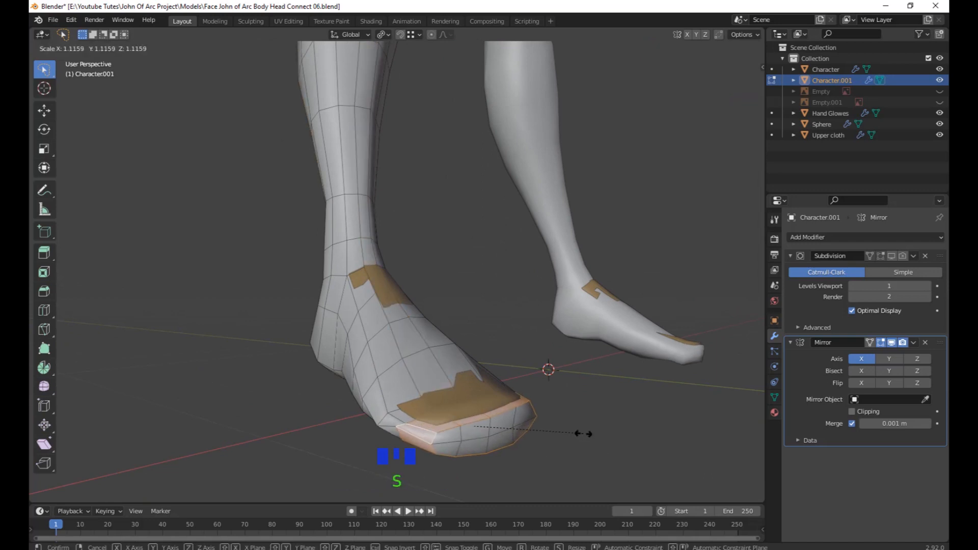
left_click(582, 432)
middle_click_drag(583, 432, 572, 429)
left_click(553, 409, "alt")
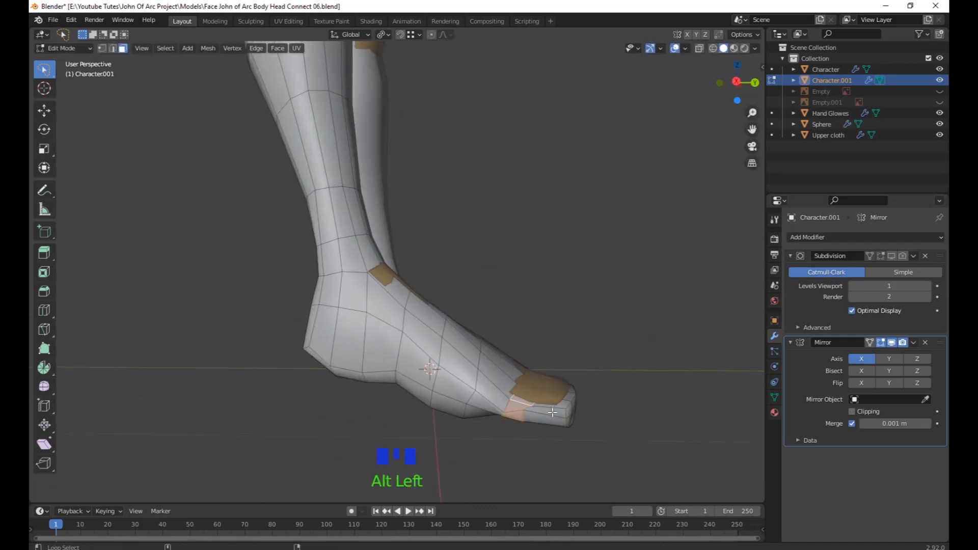
key("g")
left_click(606, 418)
Move the faces at the front of the ankle and upper instep outward over the exposed skin.
middle_click_drag(453, 333, 312, 362)
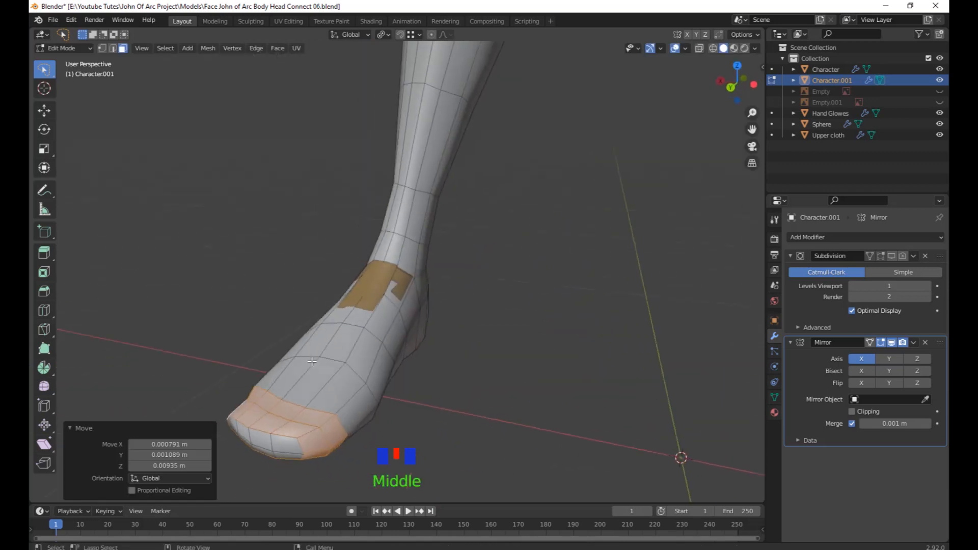
left_click(364, 308)
left_click(364, 308, "alt")
middle_click_drag(503, 382, 601, 336)
key("g")
left_click(448, 354)
left_click(404, 282)
key("g")
left_click(401, 279)
Scale and reposition the faces at the front of the foot to cover the remaining skin.
scroll(543, 365, "up", 2)
left_click(530, 303)
key("s")
left_click(604, 380)
left_click(670, 358)
middle_click_drag(670, 358, 635, 399)
key("g")
left_click(630, 411)
Move the face under the heel and another face of the foot slightly outward from the skin.
left_click(375, 331)
key("g")
left_click(378, 340)
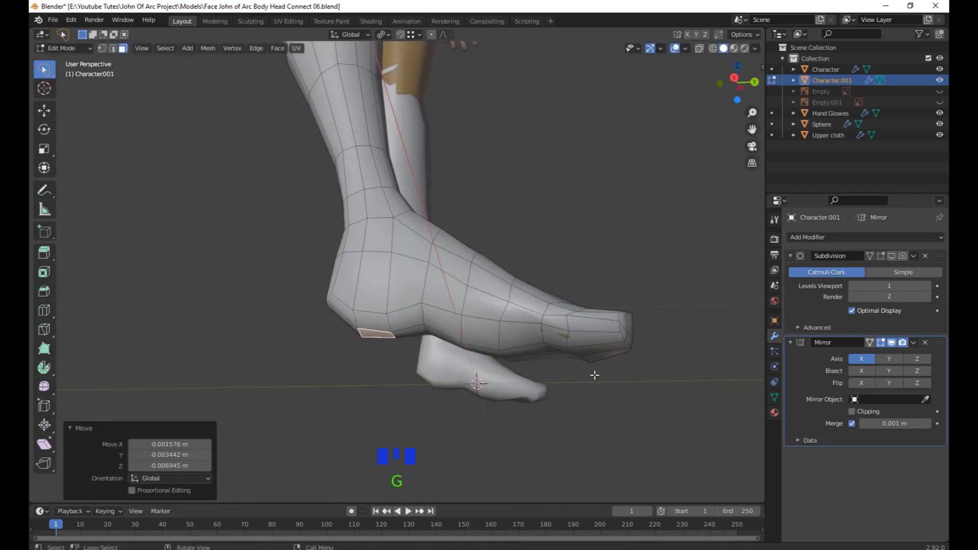
middle_click_drag(594, 374, 512, 327)
left_click(494, 192)
middle_click_drag(511, 280, 539, 330)
key("g")
left_click(543, 345)
Move a face at the back of the knee outward and scale the face loop there by about 1.09.
middle_click_drag(389, 222, 535, 348)
scroll(564, 339, "up", 6)
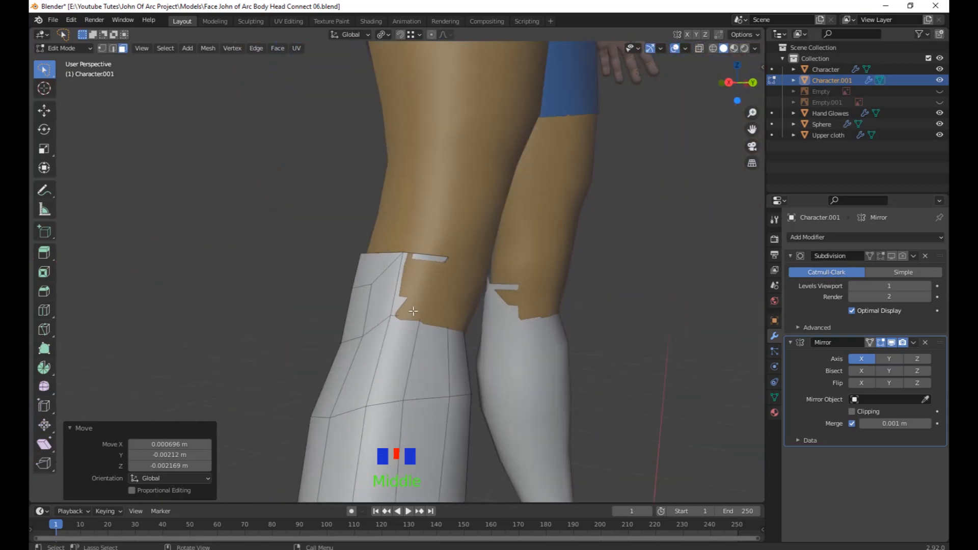
left_click(412, 306)
middle_click_drag(413, 308, 460, 315)
key("g")
left_click(484, 375)
left_click(462, 314)
key("g")
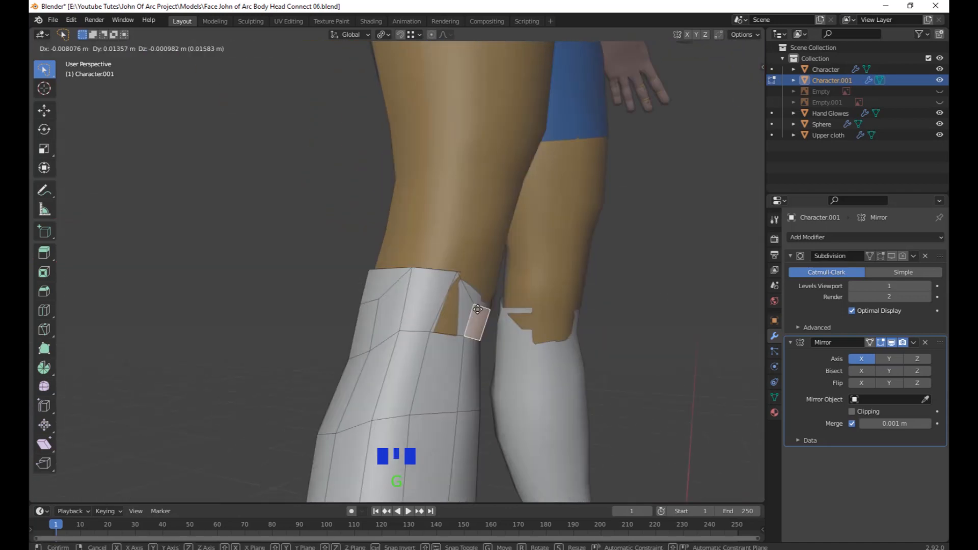
right_click(467, 311)
key("s")
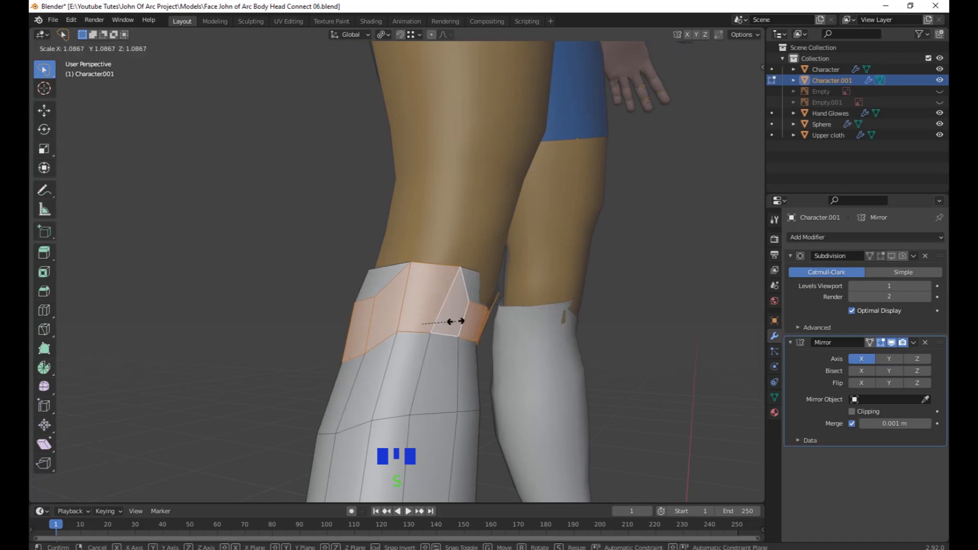
left_click(456, 321)
Move individual faces along the boot's upper rim to clear the skin below the knee.
left_click(473, 287)
middle_click_drag(474, 289, 731, 413)
key("g")
left_click(563, 366)
key("g")
left_click(716, 376)
left_click(730, 413)
scroll(602, 395, "down", 4)
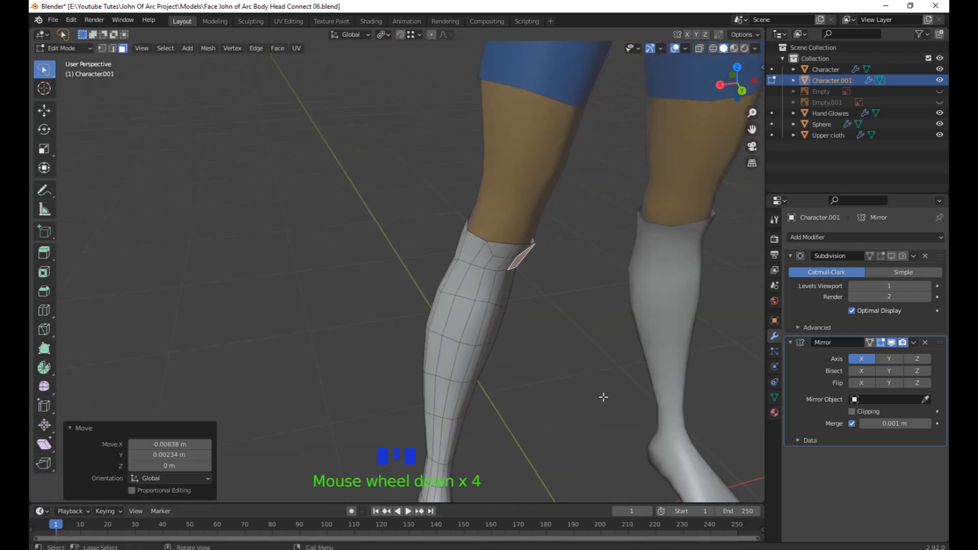
scroll(509, 371, "down", 2)
scroll(460, 372, "down", 1)
middle_click_drag(461, 371, 588, 436, "shift")
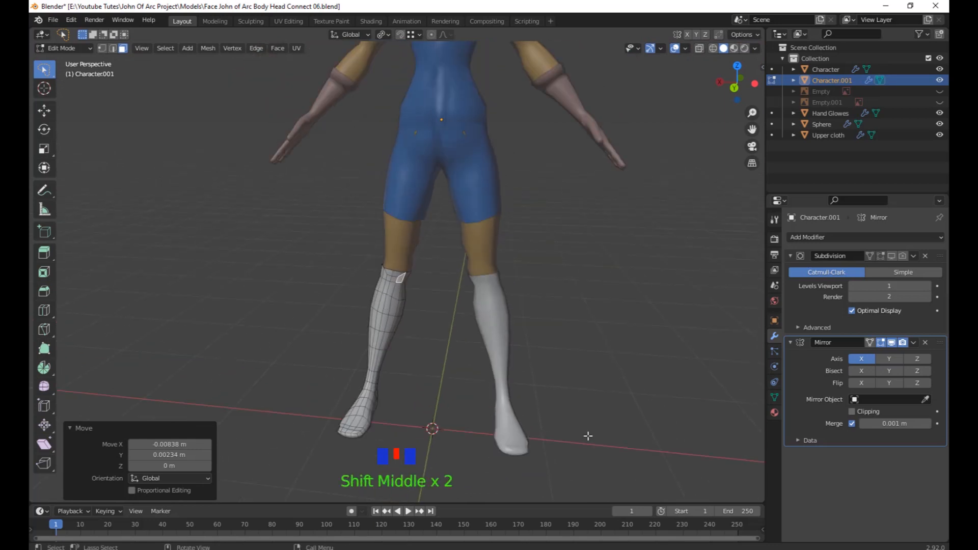
Return to Object Mode and set the boot material's viewport display color to dark grey, HSV value about 0.115.
key("Tab")
scroll(565, 394, "down", 2)
scroll(567, 398, "up", 1)
middle_click_drag(566, 397, 528, 355)
scroll(576, 429, "up", 1)
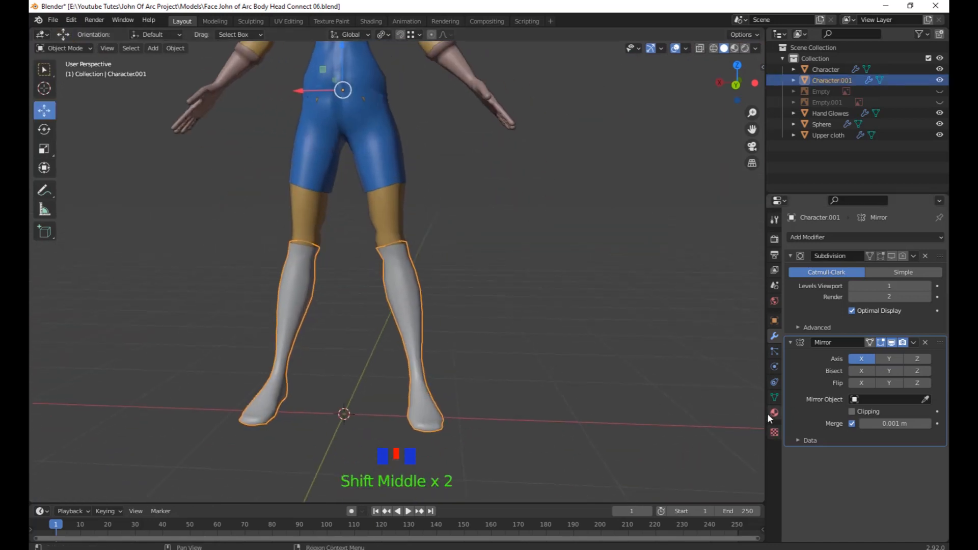
left_click(773, 413)
left_click(874, 497)
left_click_drag(932, 357, 932, 415)
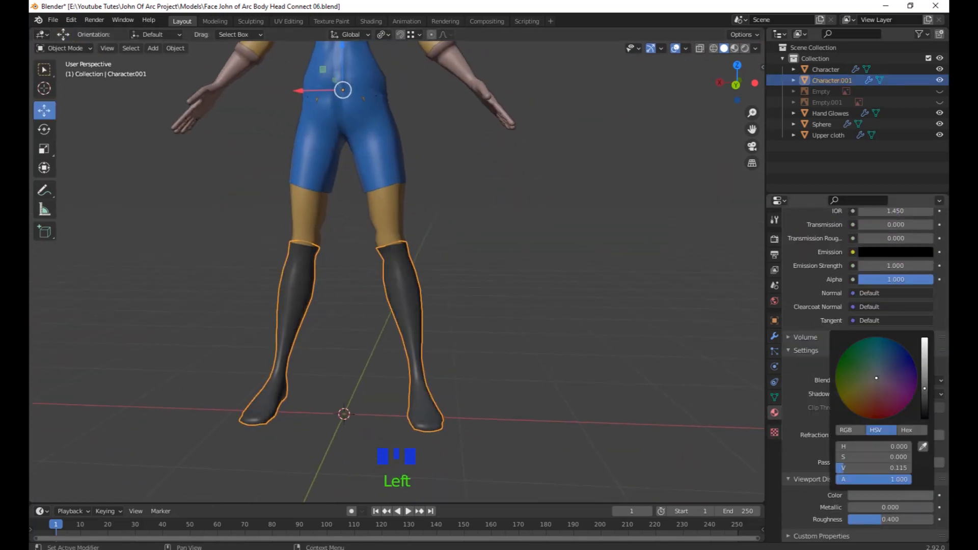
scroll(521, 307, "down", 2)
middle_click_drag(522, 307, 592, 369)
scroll(625, 289, "down", 3)
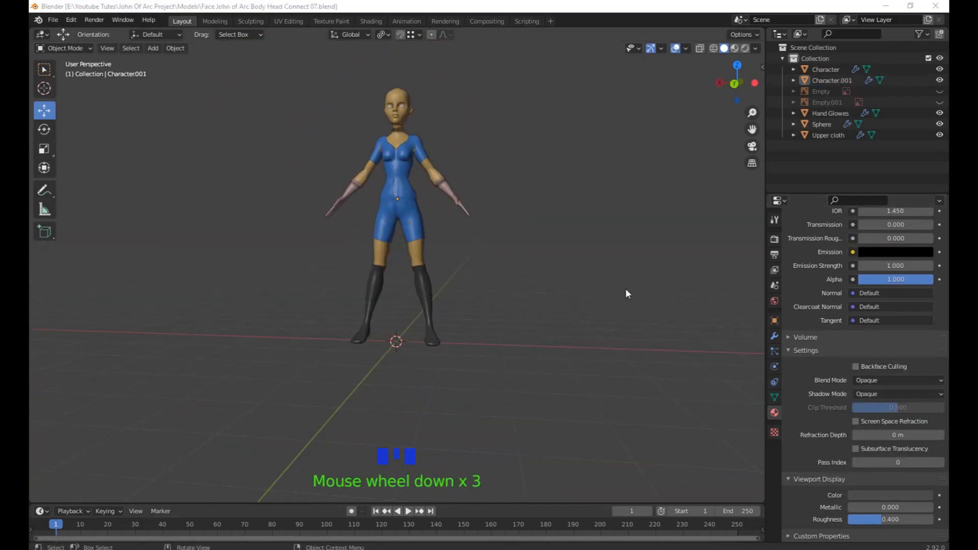
Edit the boots in edge selection and extrude the open top edge loop upward by about 0.08 m.
scroll(621, 289, "up", 6)
left_click(528, 288)
scroll(526, 288, "up", 2)
middle_click_drag(527, 288, 547, 289, "shift")
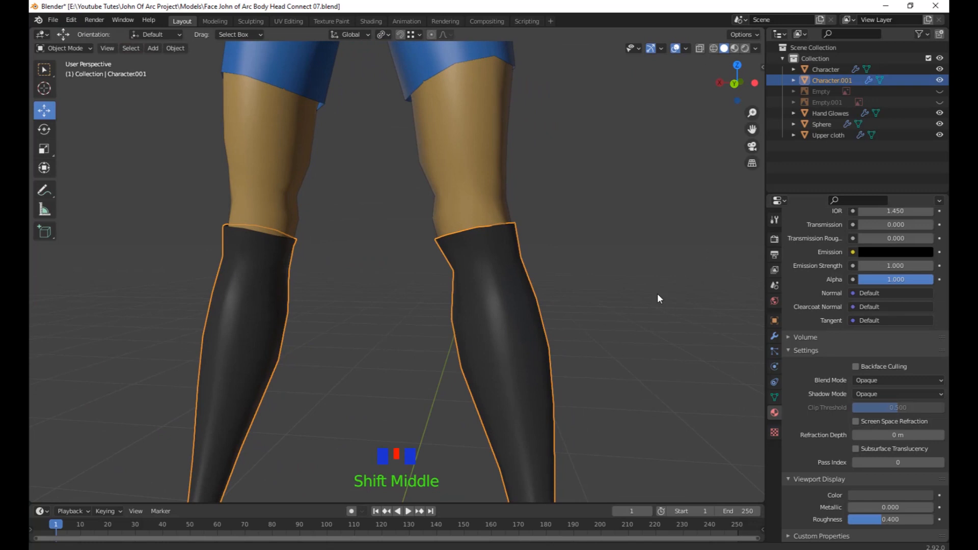
left_click(774, 336)
middle_click_drag(656, 305, 662, 325)
middle_click_drag(662, 326, 384, 290)
key("Tab")
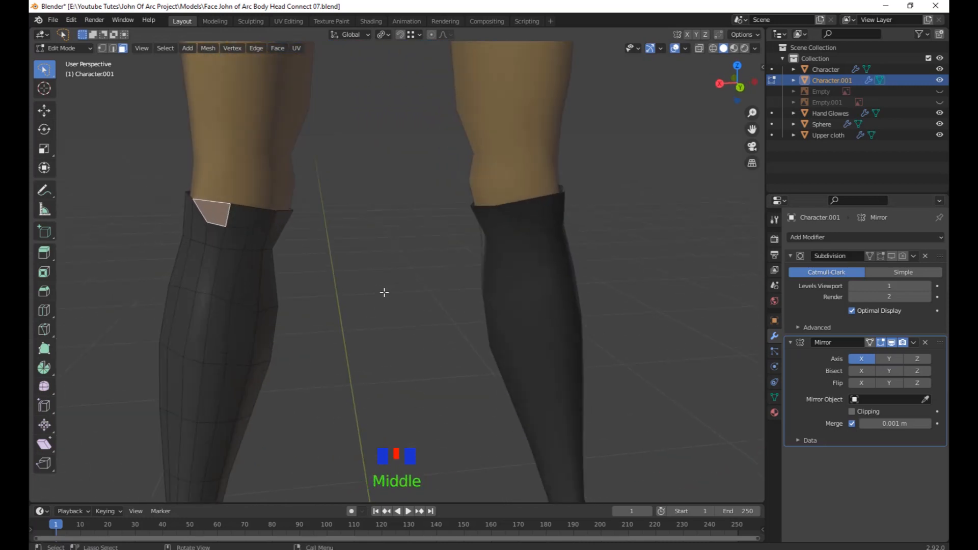
key("Tab")
key("Tab")
key("2")
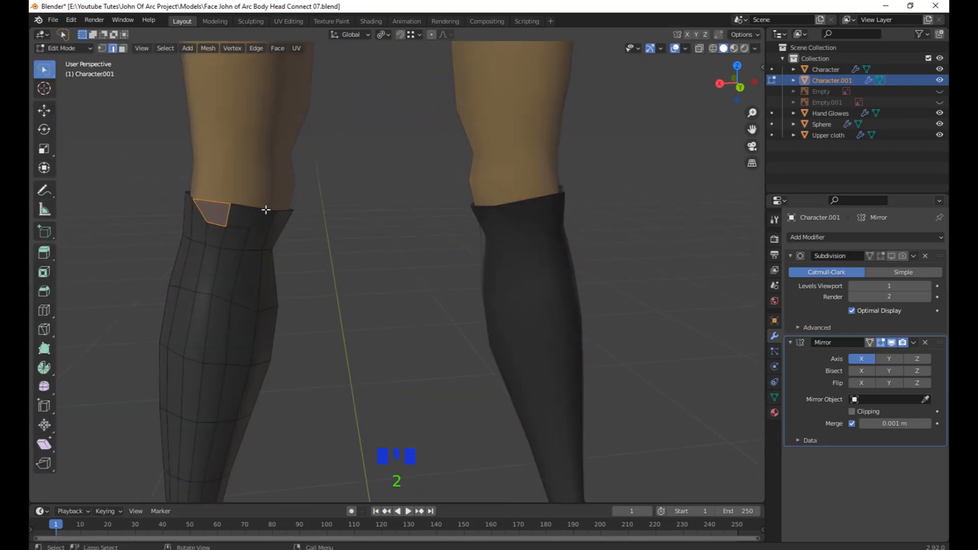
middle_click_drag(457, 286, 412, 287)
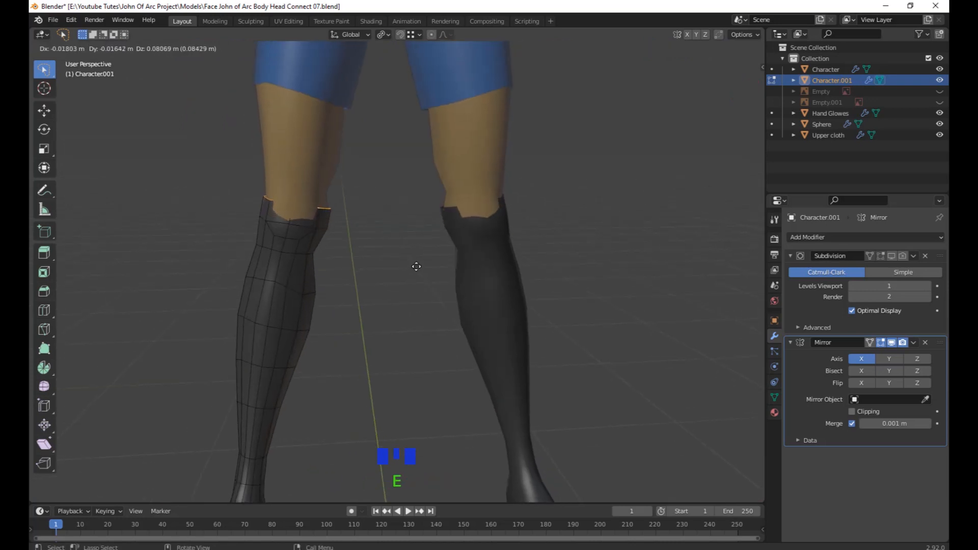
left_click(416, 266)
Move the boot's top edge loop forward about 0.035 m around the leg and scale it by 1.114.
middle_click_drag(416, 266, 521, 306)
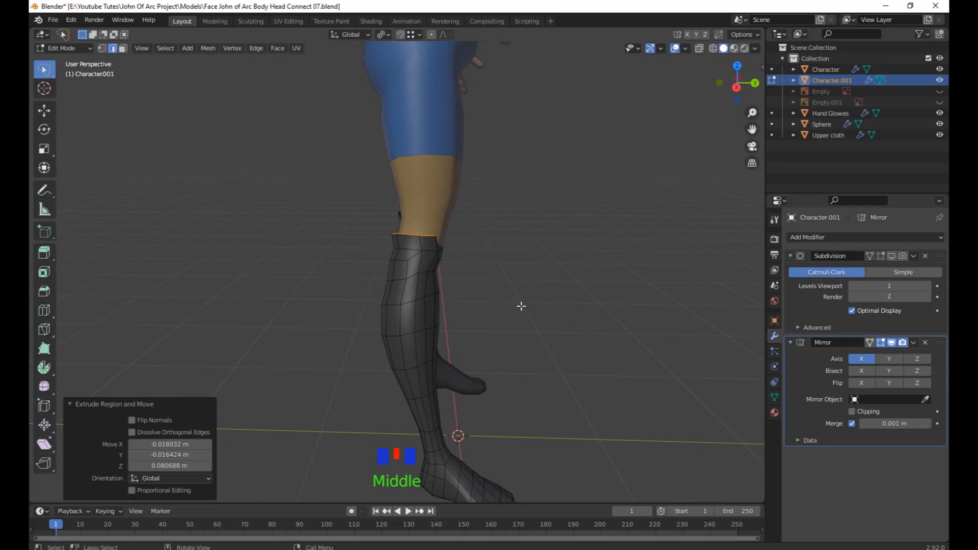
key("g")
left_click(522, 306)
key("s")
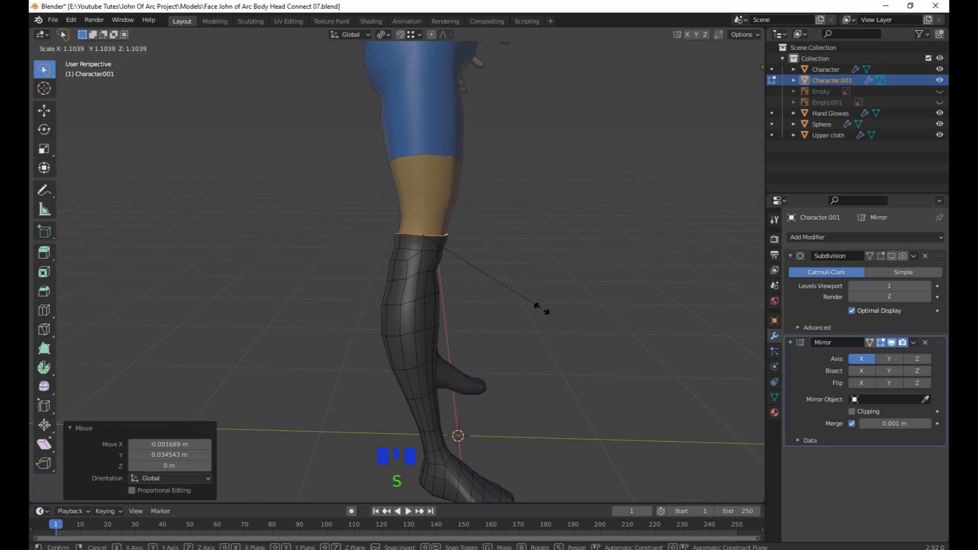
left_click(555, 308)
scroll(557, 308, "down", 2)
scroll(421, 307, "up", 3)
middle_click_drag(557, 307, 519, 337)
scroll(365, 306, "up", 2)
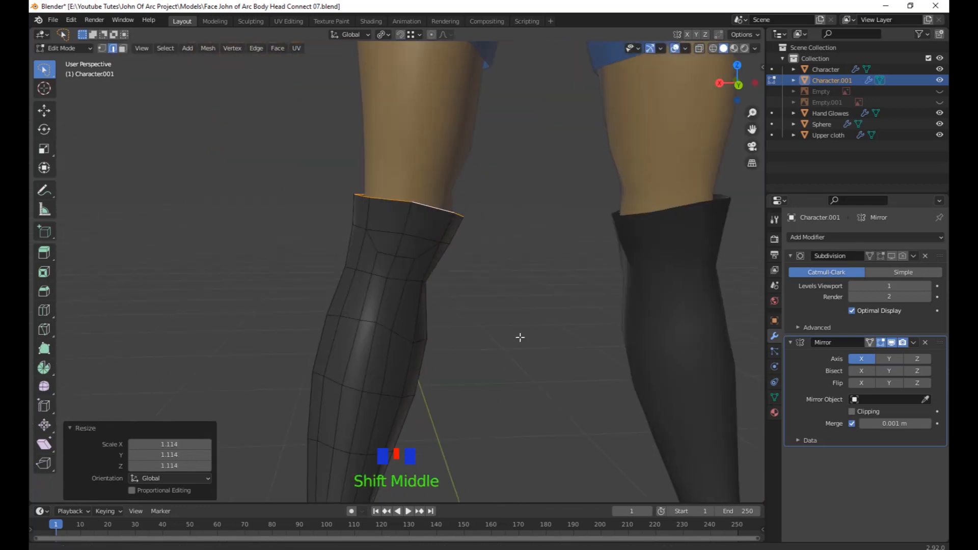
scroll(504, 340, "up", 1)
Select the face loop at the top of the boot, extrude it in place and scale it outward about 1.05 into a cuff.
left_click(413, 235)
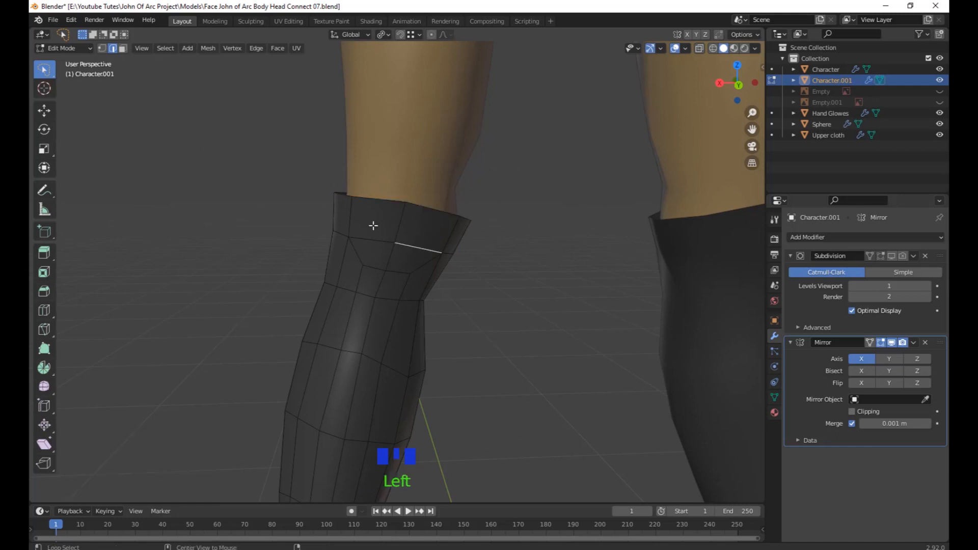
left_click(415, 219, "alt")
left_click(405, 218)
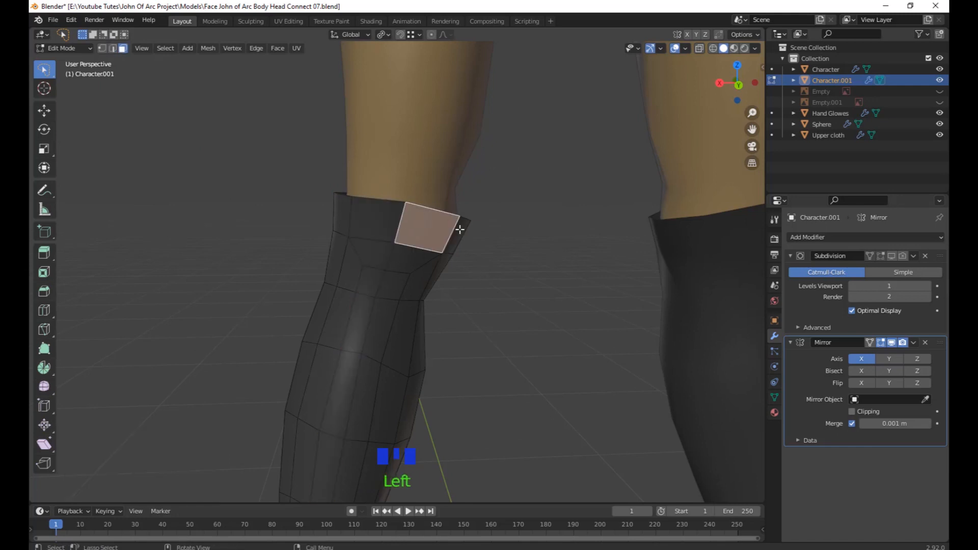
left_click(459, 230, "alt")
middle_click_drag(477, 246, 492, 286)
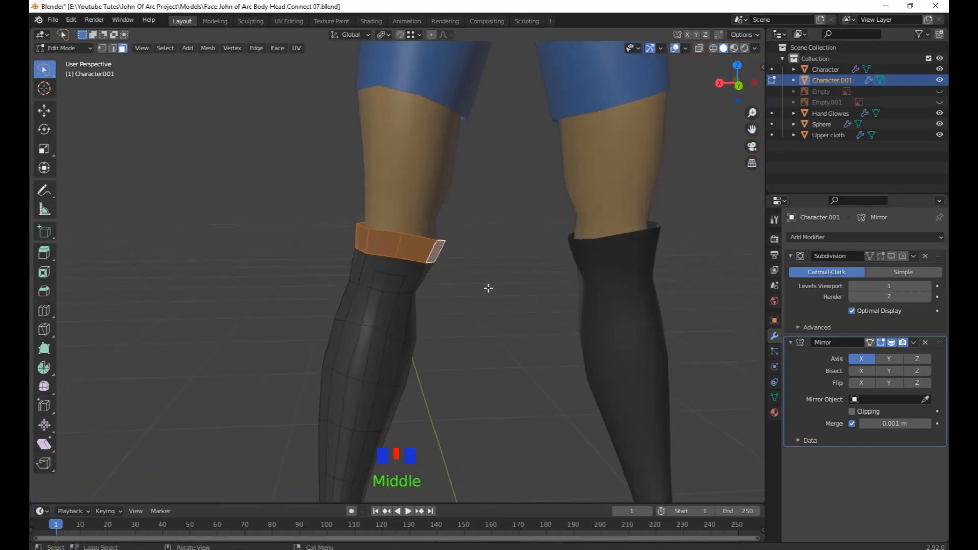
right_click(496, 293)
key("s")
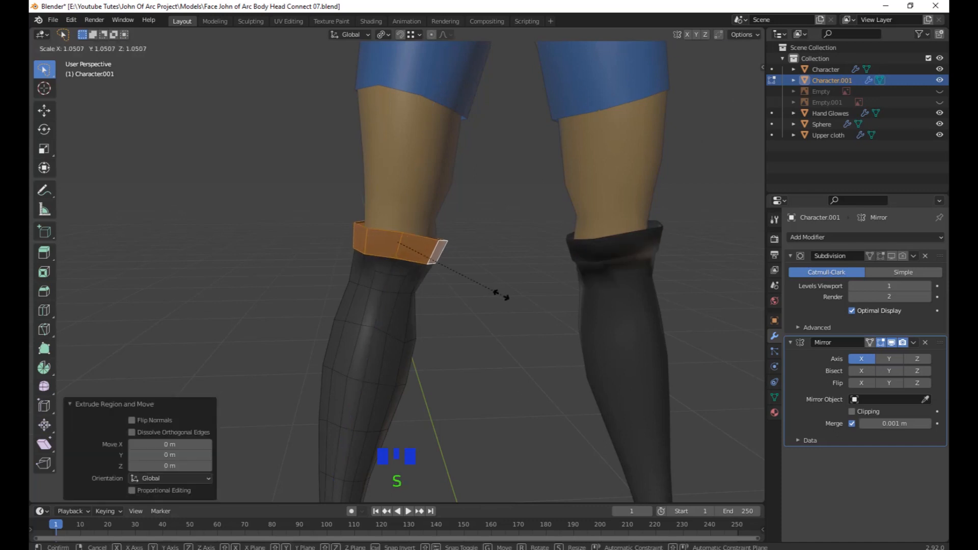
left_click(502, 296)
Select a face loop around the boot's calf, extrude it in place and scale it outward about 1.055 into a raised band.
scroll(469, 296, "down", 4)
middle_click_drag(469, 297, 595, 330, "shift")
scroll(596, 329, "up", 3)
scroll(404, 338, "up", 2)
middle_click_drag(404, 338, 506, 294, "shift")
scroll(458, 308, "up", 2)
scroll(492, 312, "up", 2)
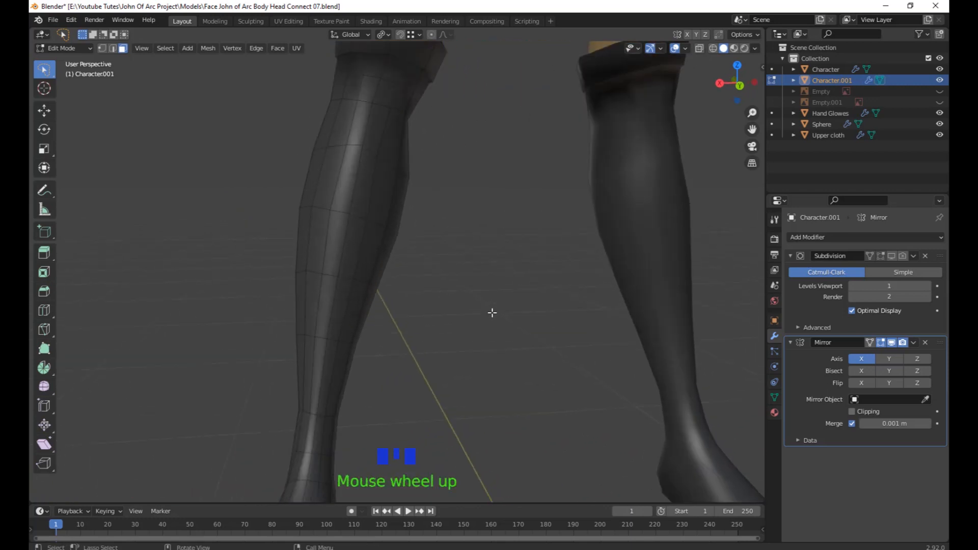
middle_click_drag(359, 229, 433, 271, "shift")
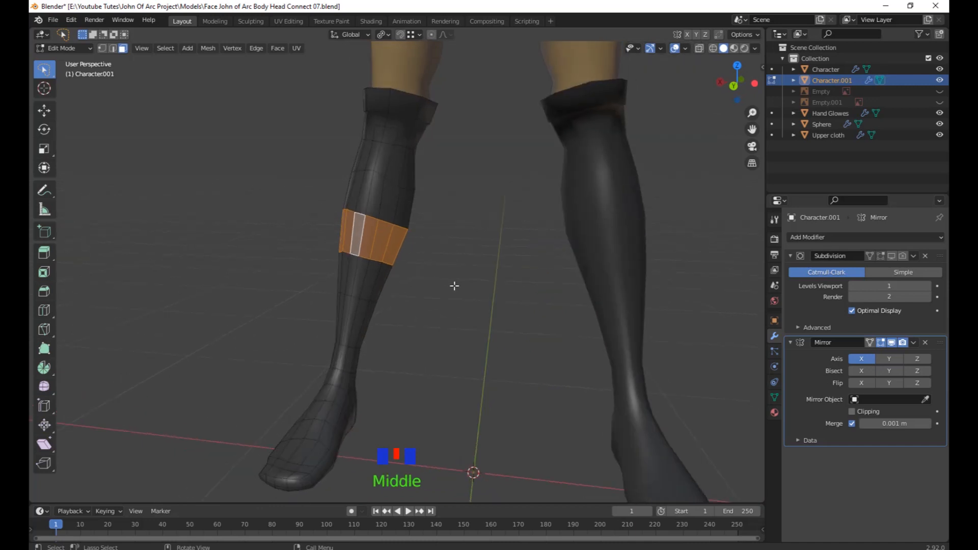
right_click(454, 286)
key("s")
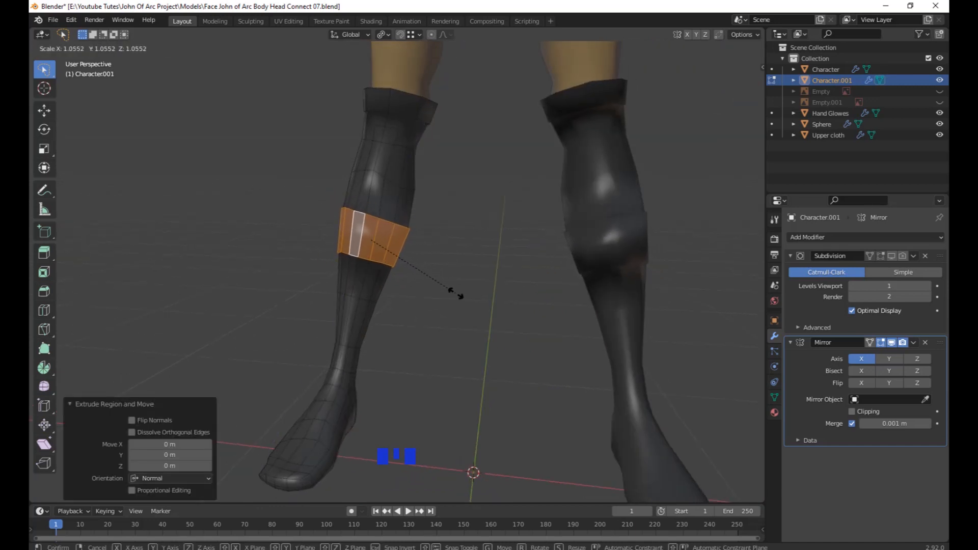
left_click(455, 294)
Try to extrude the face loop above the boot's calf band by about 0.103 m along its normals, and undo the extrusion.
scroll(454, 291, "down", 2)
scroll(460, 299, "up", 2)
scroll(443, 280, "up", 1)
middle_click_drag(443, 279, 538, 309)
left_click(412, 253)
key("e")
left_click(551, 308)
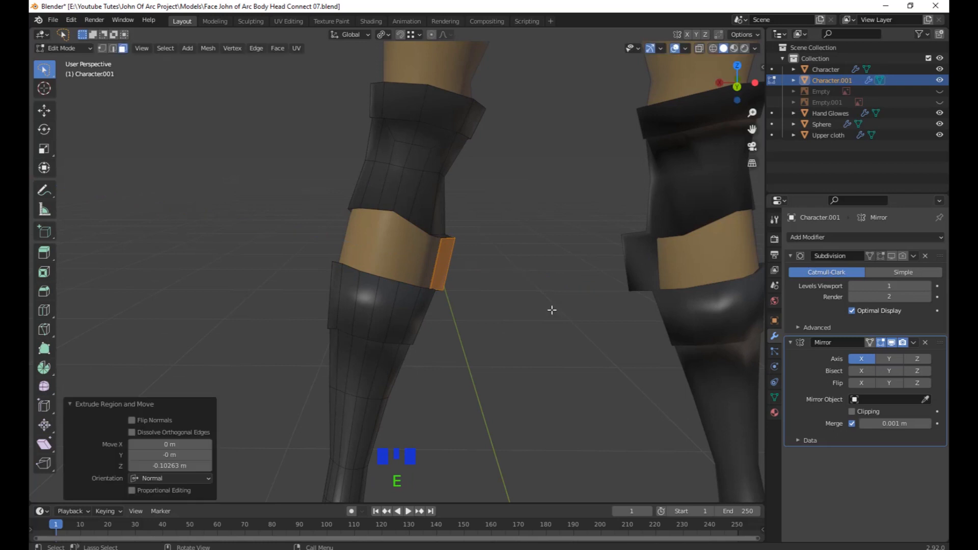
middle_click_drag(536, 404, 533, 398)
key("ctrl+z")
Try scaling the face loop above the calf band outward by 1.062, and undo the change.
key("s")
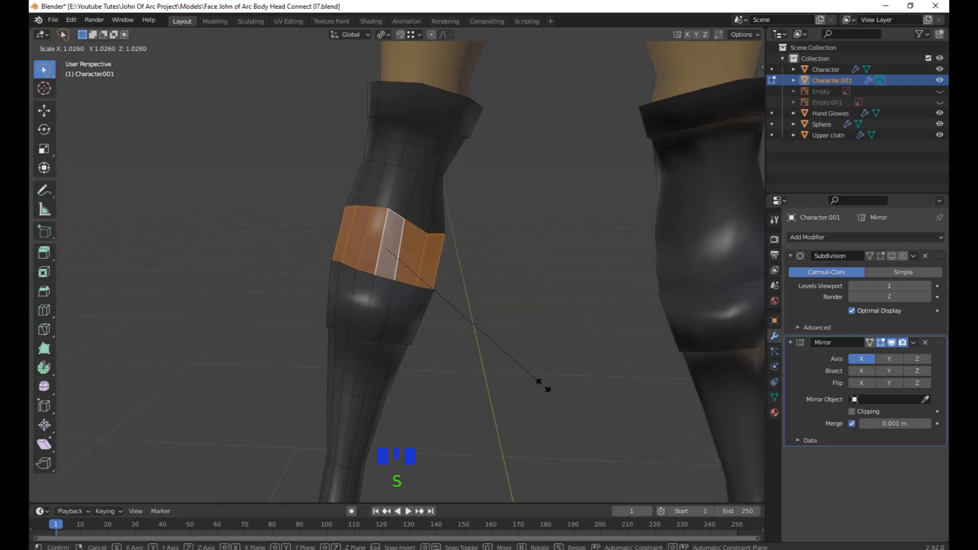
left_click(503, 366)
key("s")
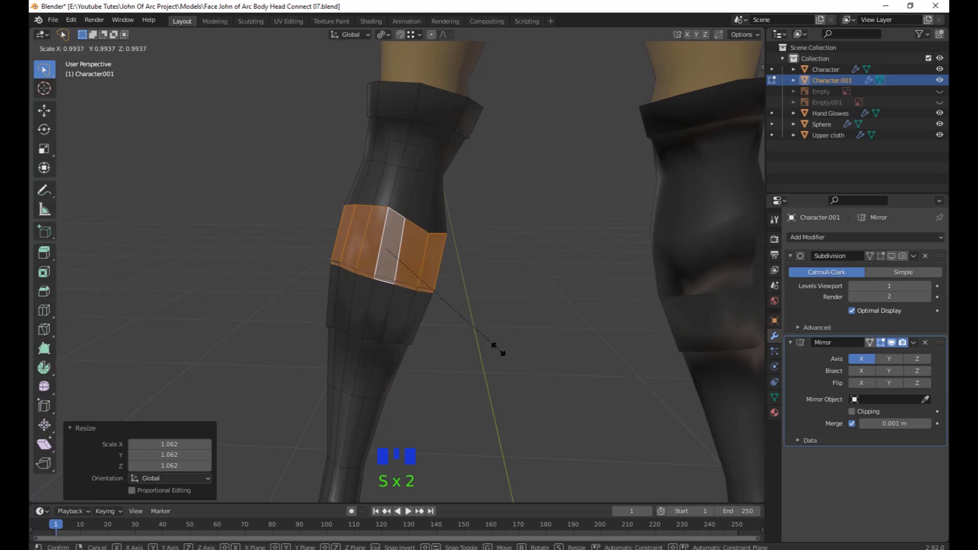
scroll(499, 349, "down", 2)
middle_click_drag(500, 347, 526, 277)
key("ctrl+z")
Select the face loop just above the boot's ankle, extrude it in place and scale it outward about 1.11 into an ankle band.
scroll(447, 362, "up", 6)
scroll(493, 386, "down", 2)
scroll(455, 364, "up", 3)
scroll(491, 350, "down", 2)
middle_click_drag(491, 350, 497, 330, "shift")
left_click(401, 288, "alt")
scroll(469, 325, "down", 2)
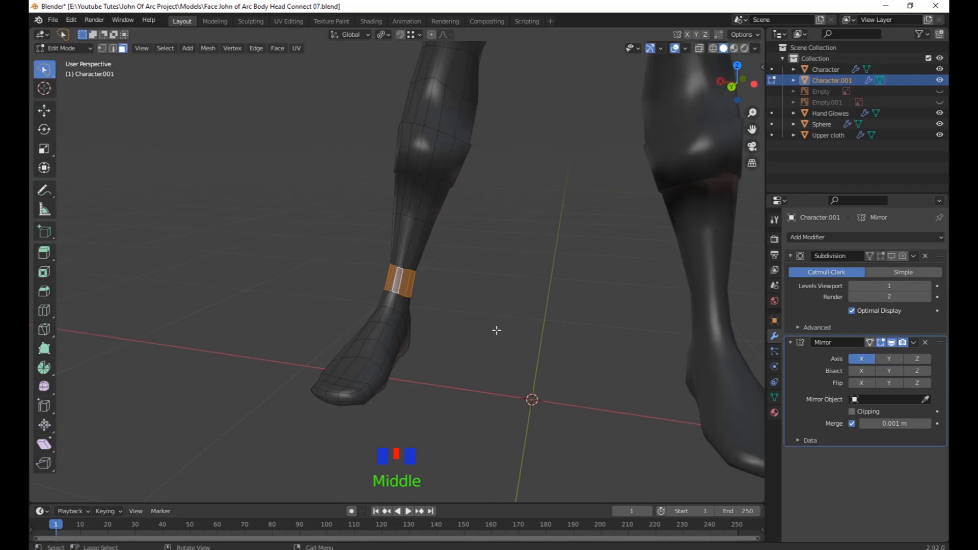
right_click(498, 331)
key("s")
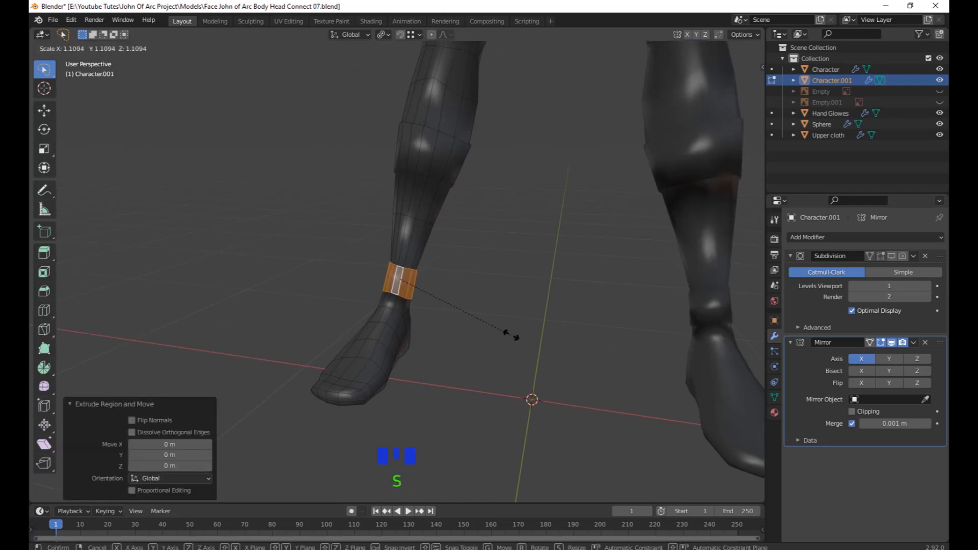
left_click(508, 335)
Return to Object Mode and set the boot material's specular value to 0.529.
middle_click_drag(507, 334, 498, 305)
key("Tab")
scroll(563, 345, "up", 2)
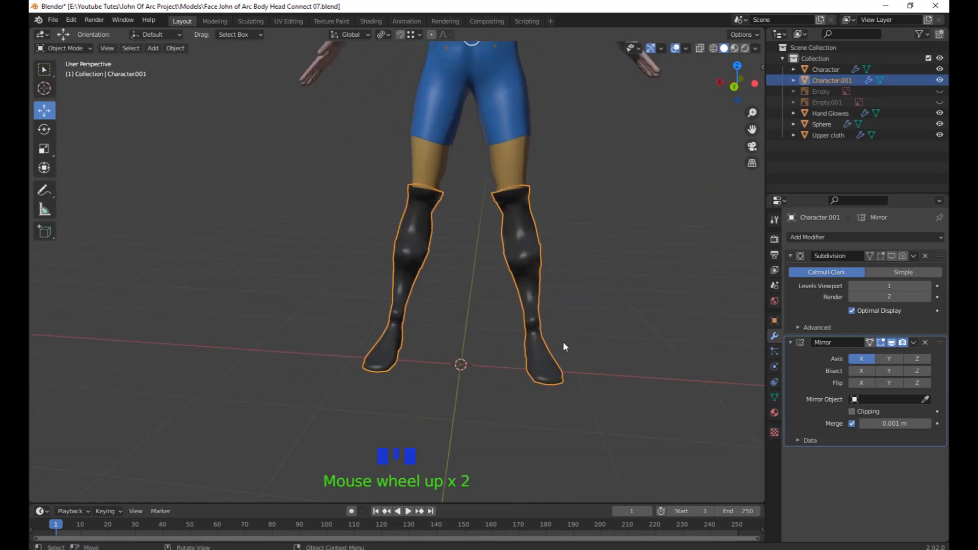
middle_click_drag(563, 344, 601, 351)
left_click(773, 414)
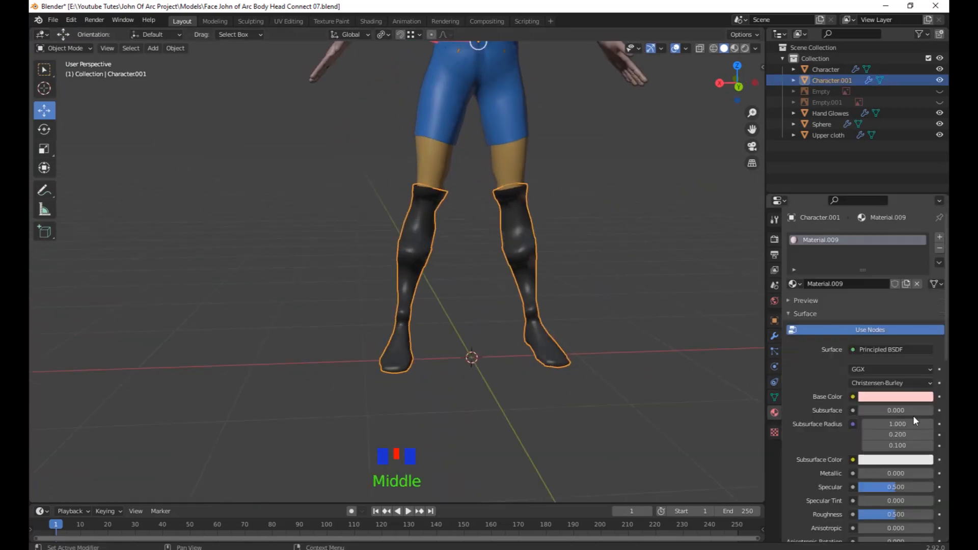
scroll(912, 415, "down", 4)
left_click_drag(900, 399, 902, 399)
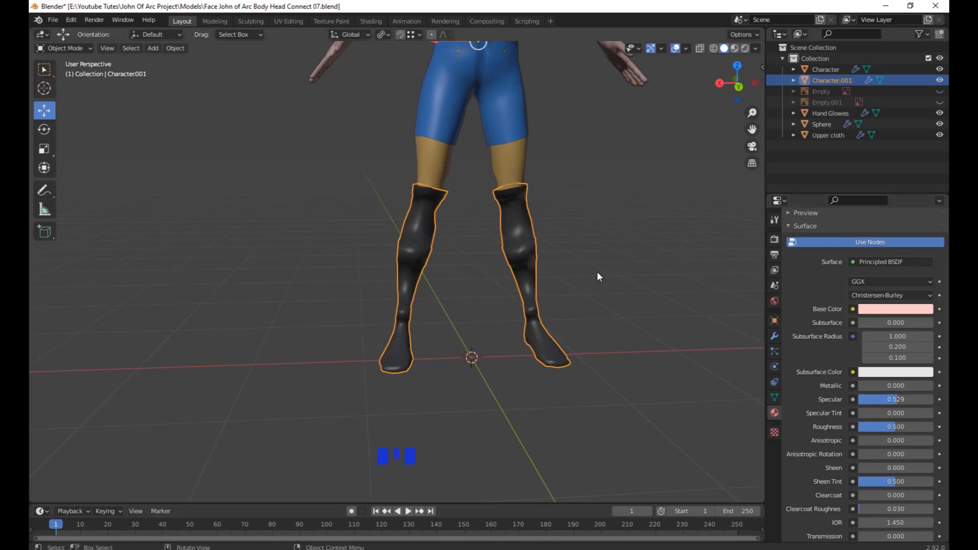
scroll(600, 270, "down", 4)
Enable the boots' Subdivision modifier for viewport, render and edit mode display.
left_click(601, 272)
middle_click_drag(602, 273, 577, 277)
scroll(576, 277, "up", 3)
middle_click_drag(497, 257, 484, 300, "shift")
left_click(454, 298)
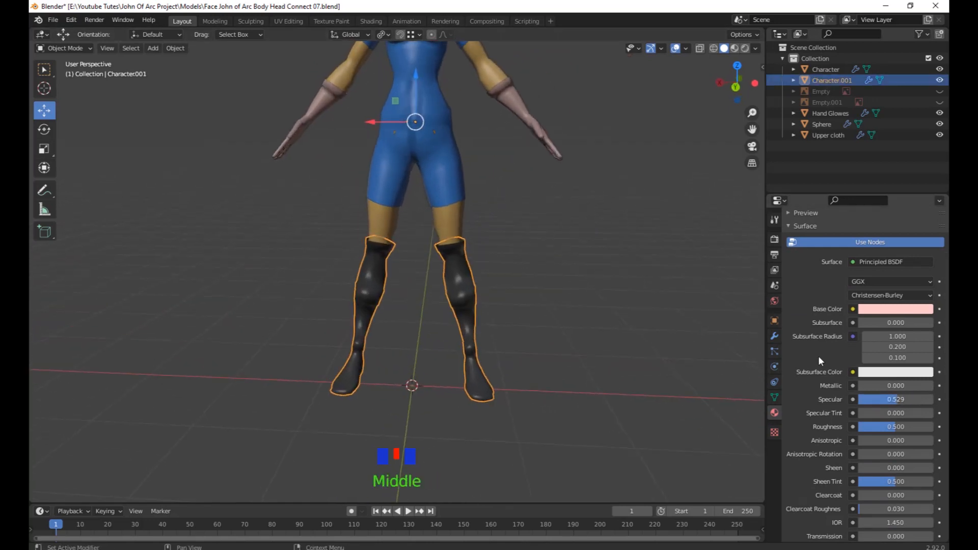
left_click(774, 336)
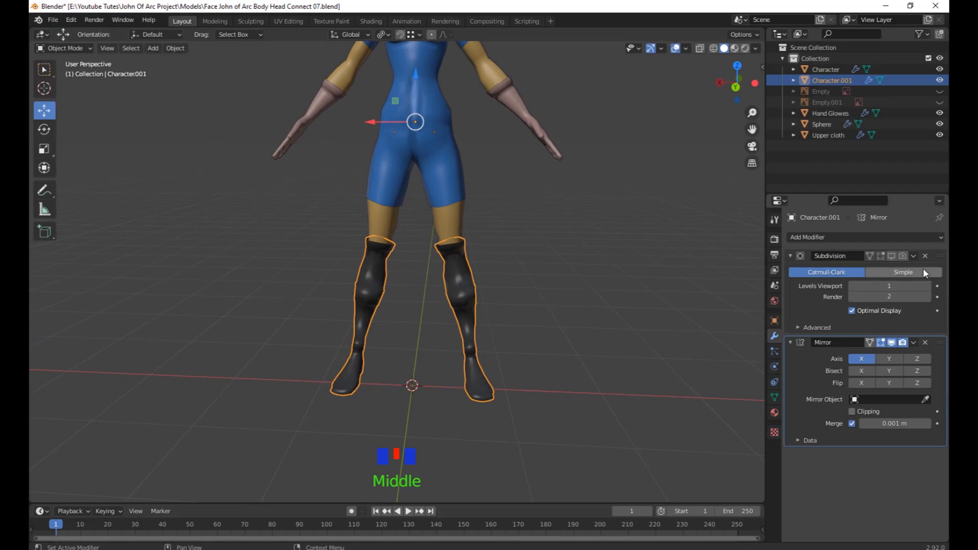
left_click(894, 256)
left_click(902, 256)
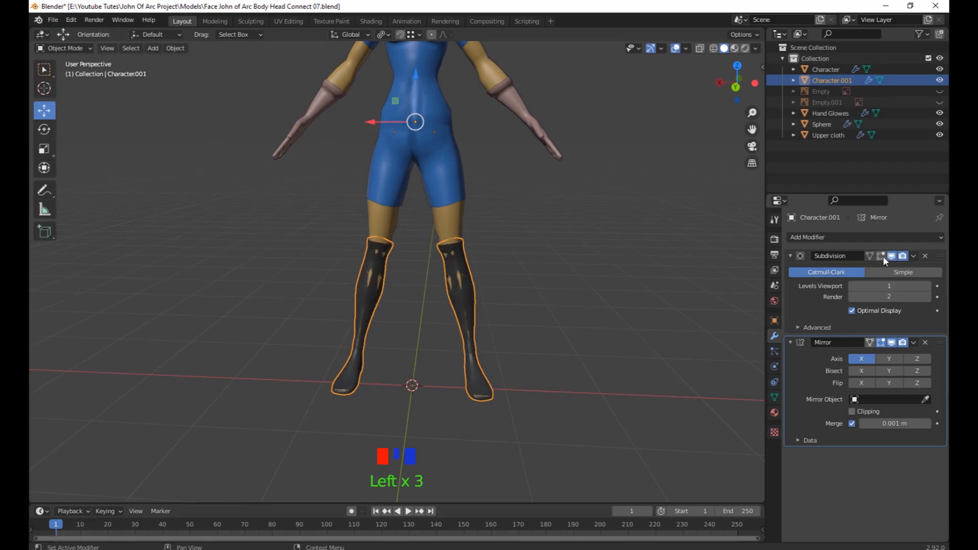
left_click(882, 256)
Select the Character body and enable its Subdivision modifier for edit mode, viewport and render.
scroll(410, 357, "up", 6)
middle_click_drag(411, 357, 435, 387, "shift")
left_click(391, 153)
scroll(391, 154, "down", 4)
middle_click_drag(408, 158, 409, 150)
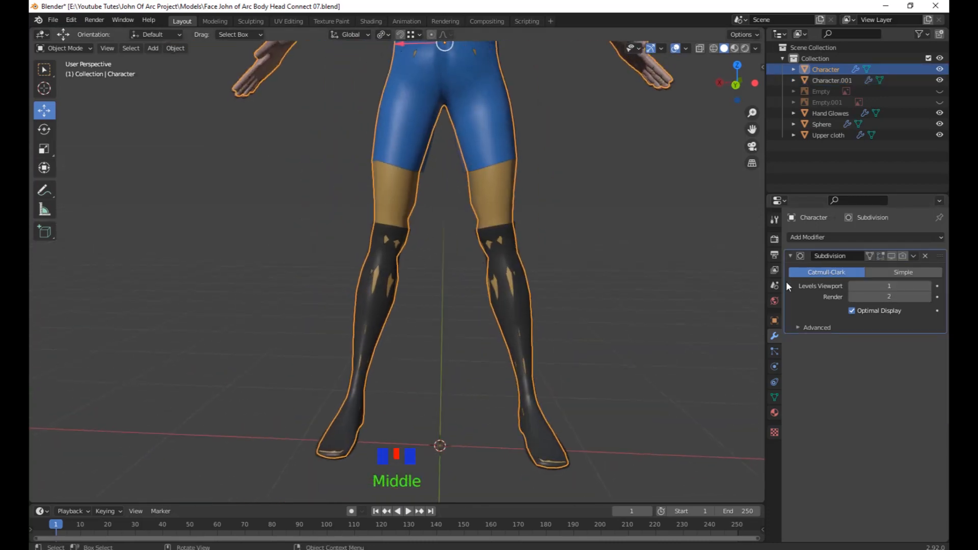
left_click(891, 255)
scroll(586, 252, "down", 3)
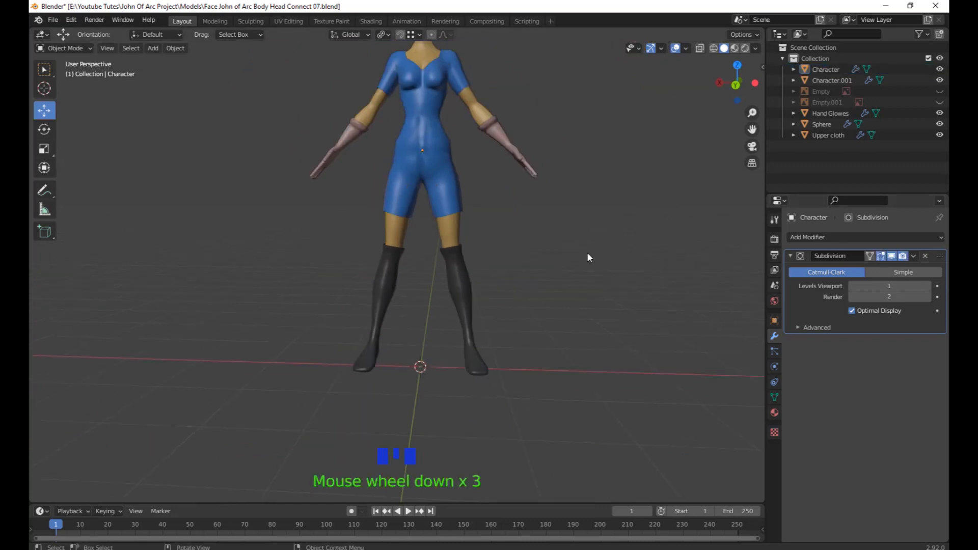
Select the Hand Glowes object and enable its Subdivision modifier in the viewport and render, and deselect it.
middle_click_drag(587, 252, 555, 319, "shift")
scroll(480, 301, "up", 3)
left_click(480, 301)
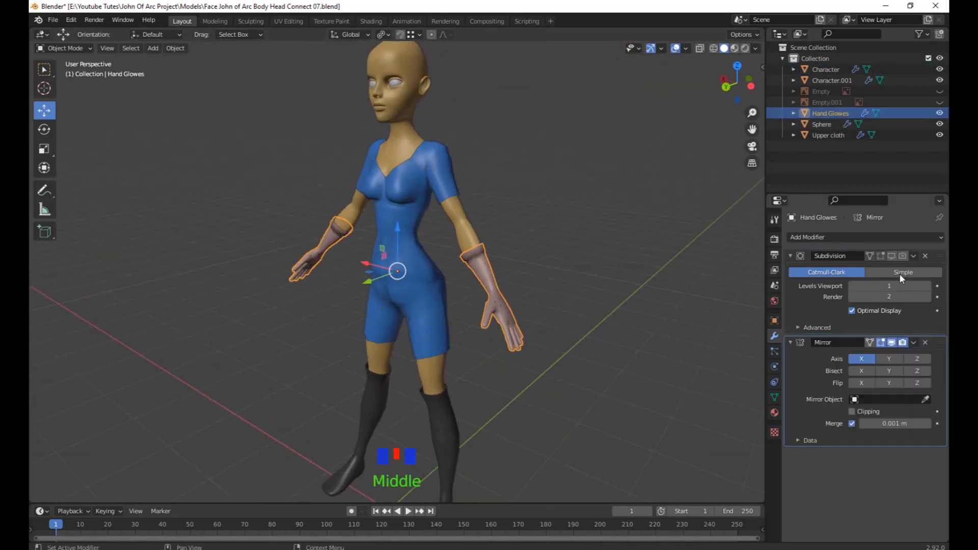
left_click(891, 255)
left_click(902, 256)
scroll(617, 311, "down", 2)
left_click(617, 311)
Select the Upper cloth object, enable its Subdivision modifier for render, viewport and edit mode, and deselect it.
scroll(617, 310, "down", 2)
middle_click_drag(617, 310, 414, 242)
scroll(588, 331, "up", 2)
left_click(413, 243)
scroll(548, 271, "up", 3)
middle_click_drag(548, 271, 472, 319, "shift")
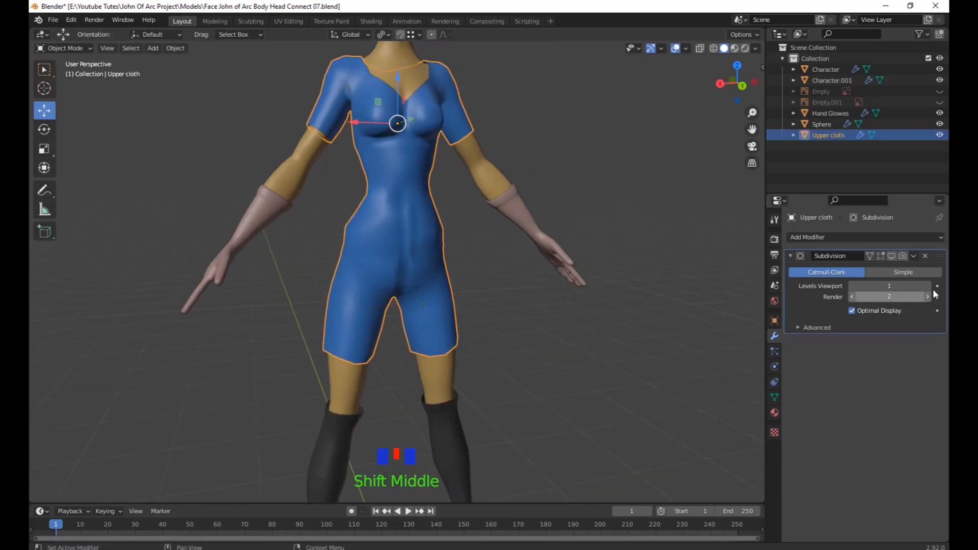
left_click(902, 255)
left_click(891, 256)
left_click(646, 283)
scroll(594, 295, "down", 3)
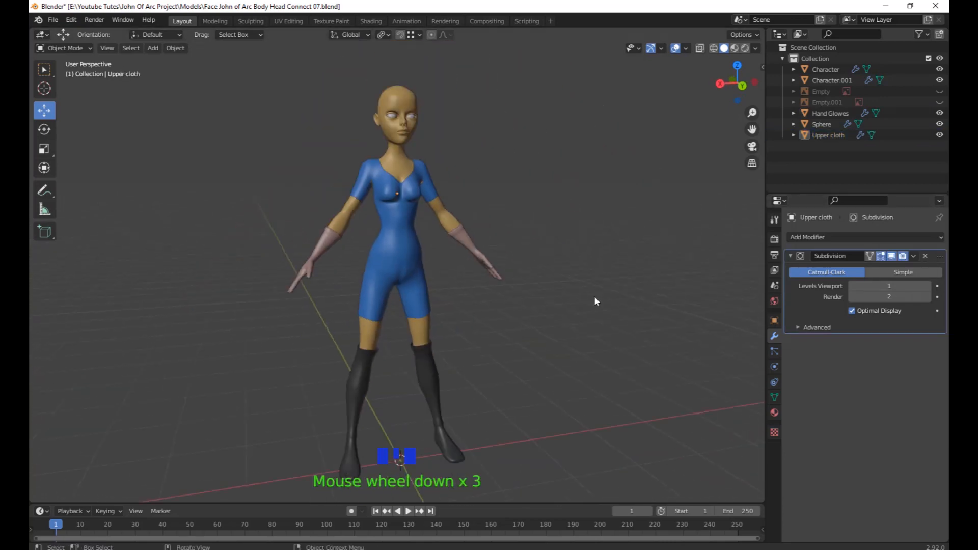
middle_click_drag(593, 295, 627, 346)
scroll(540, 313, "down", 2)
scroll(555, 329, "down", 1)
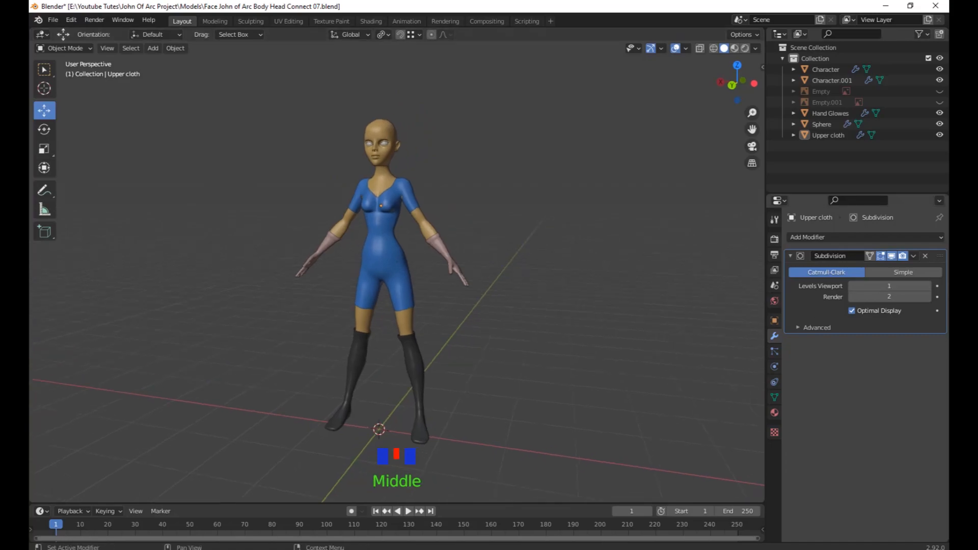